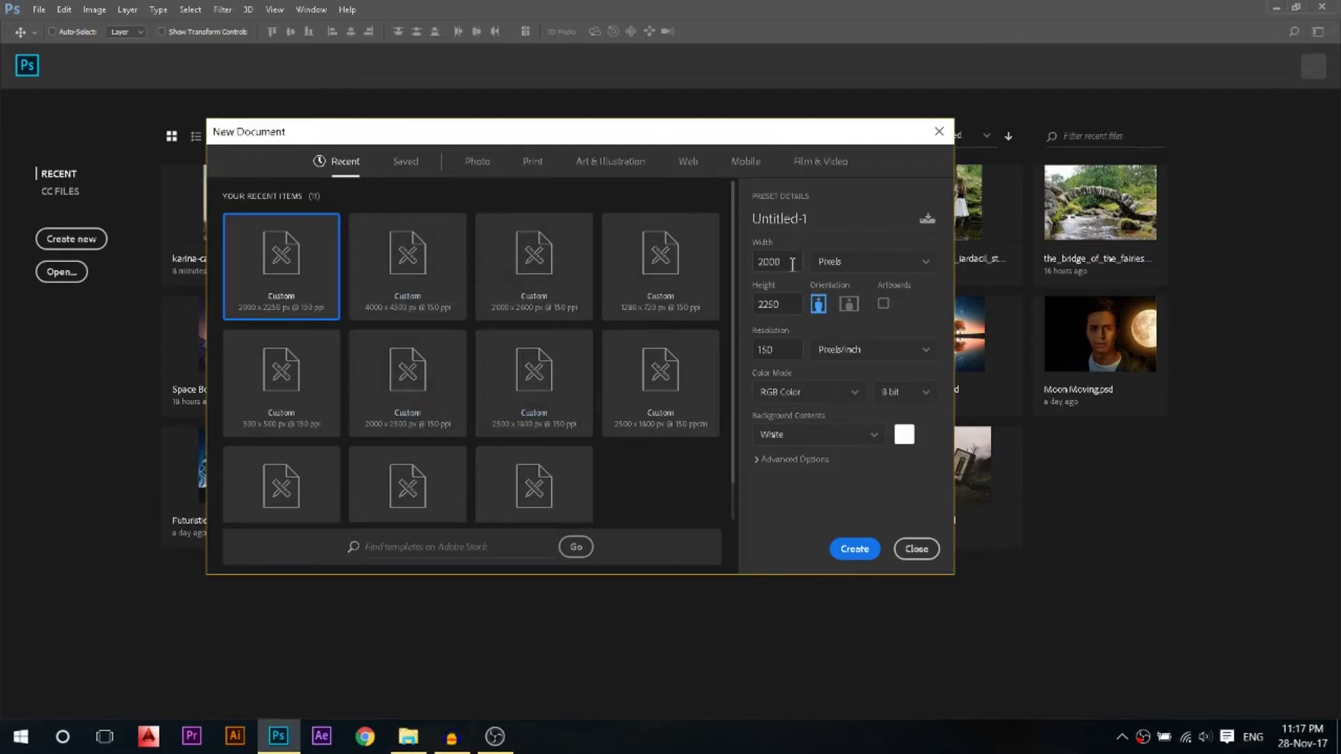
Create a 2000 x 2250 px RGB document at 150 pixels/inch with a white background and place the old factory stock photo in it
drag(791, 263, 752, 265)
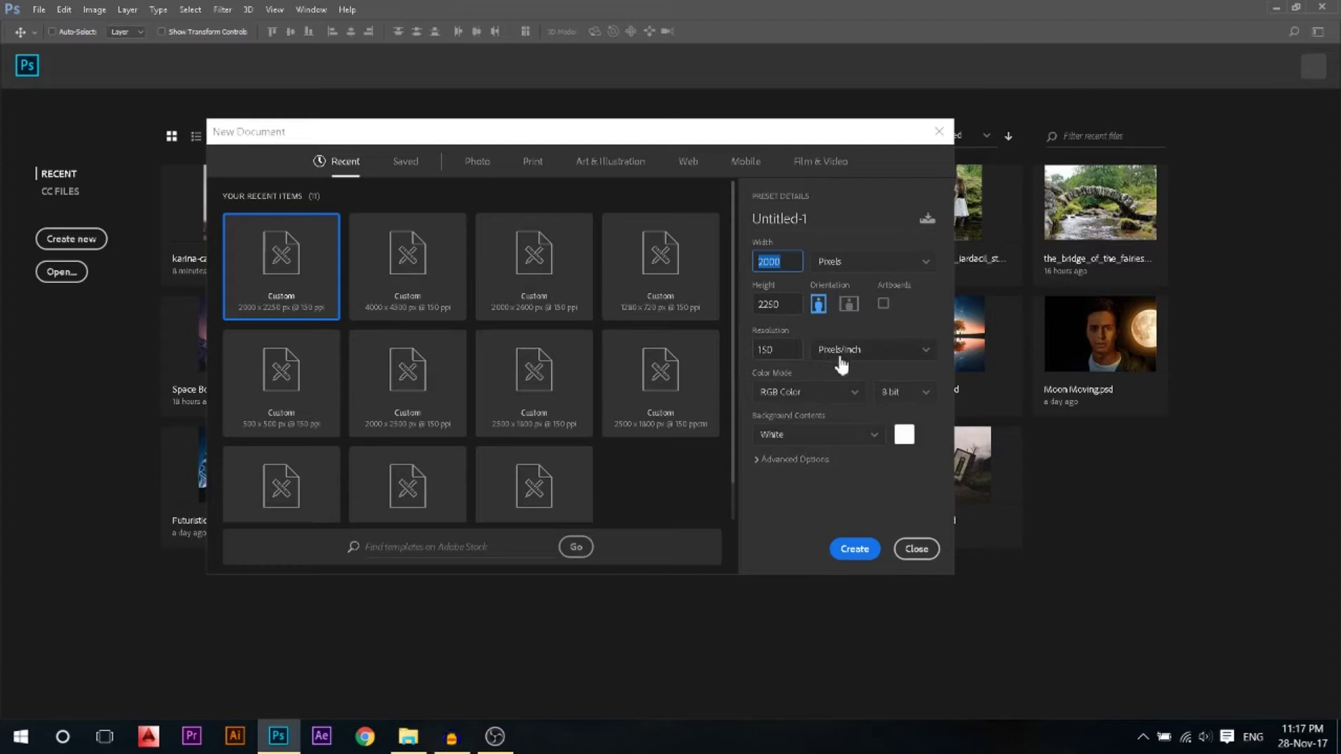
click(855, 551)
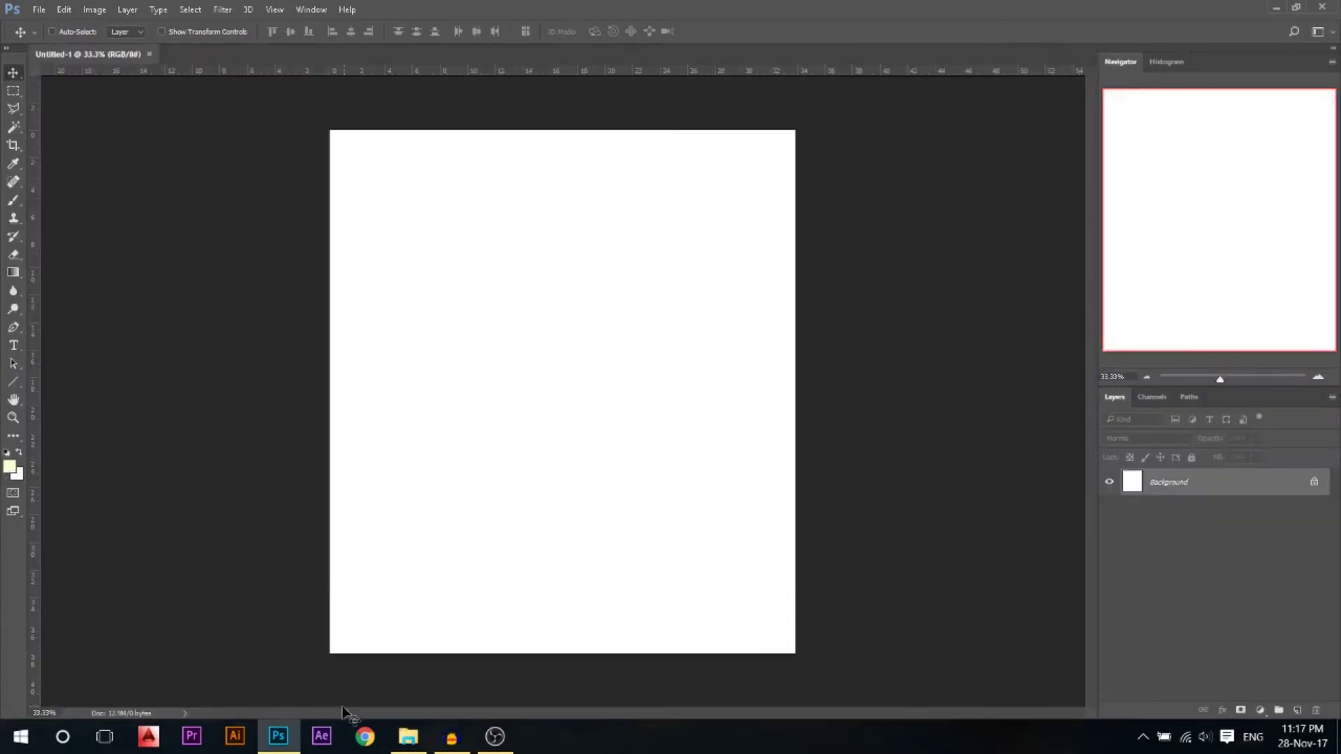
click(408, 737)
drag(436, 138, 562, 553)
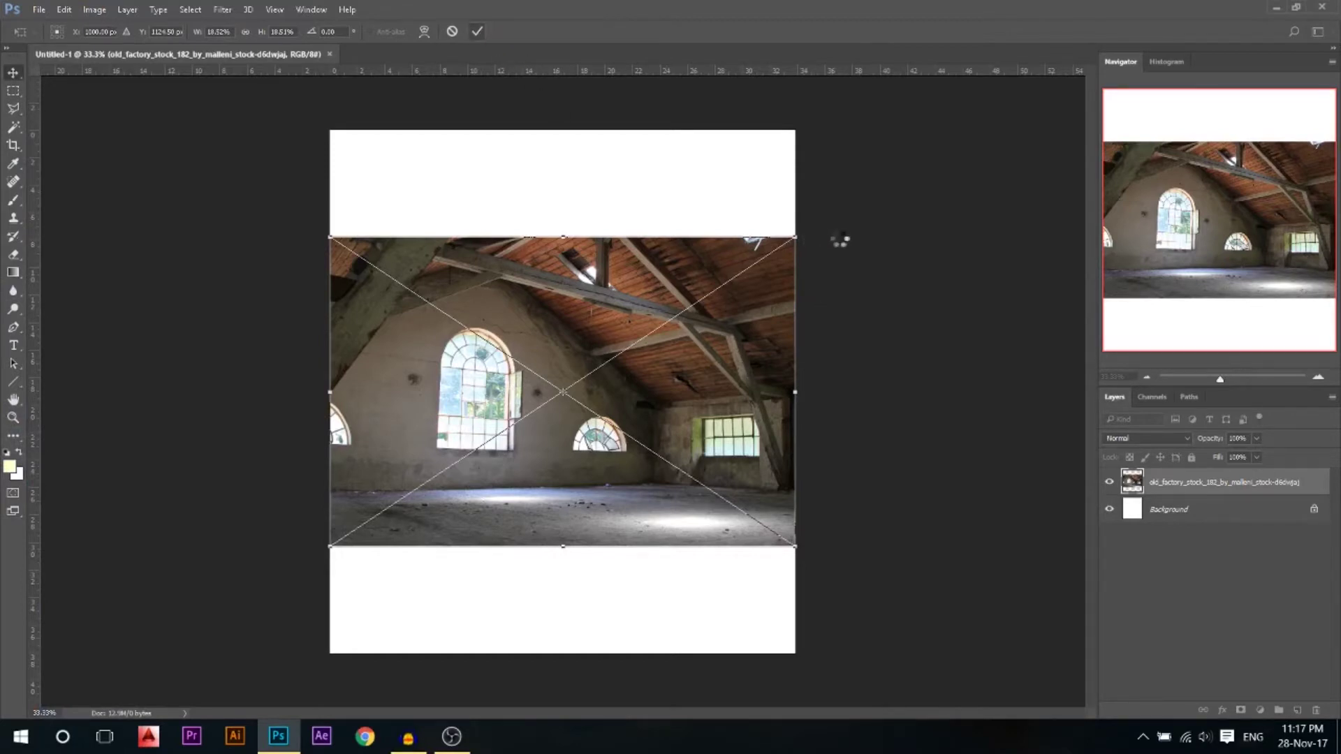
Scale the placed factory photo up until it covers the full height and width of the canvas
drag(800, 241, 944, 141)
scroll(579, 241, down, 2)
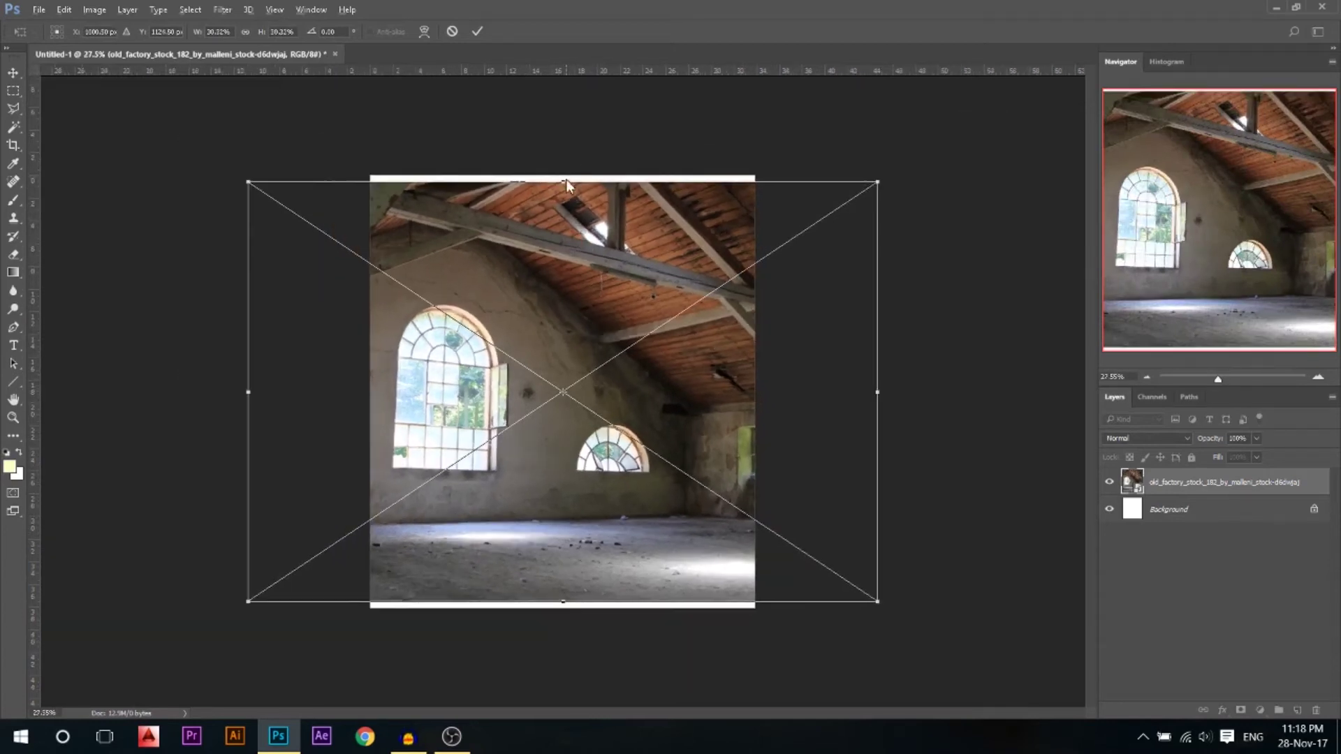
drag(567, 180, 567, 168)
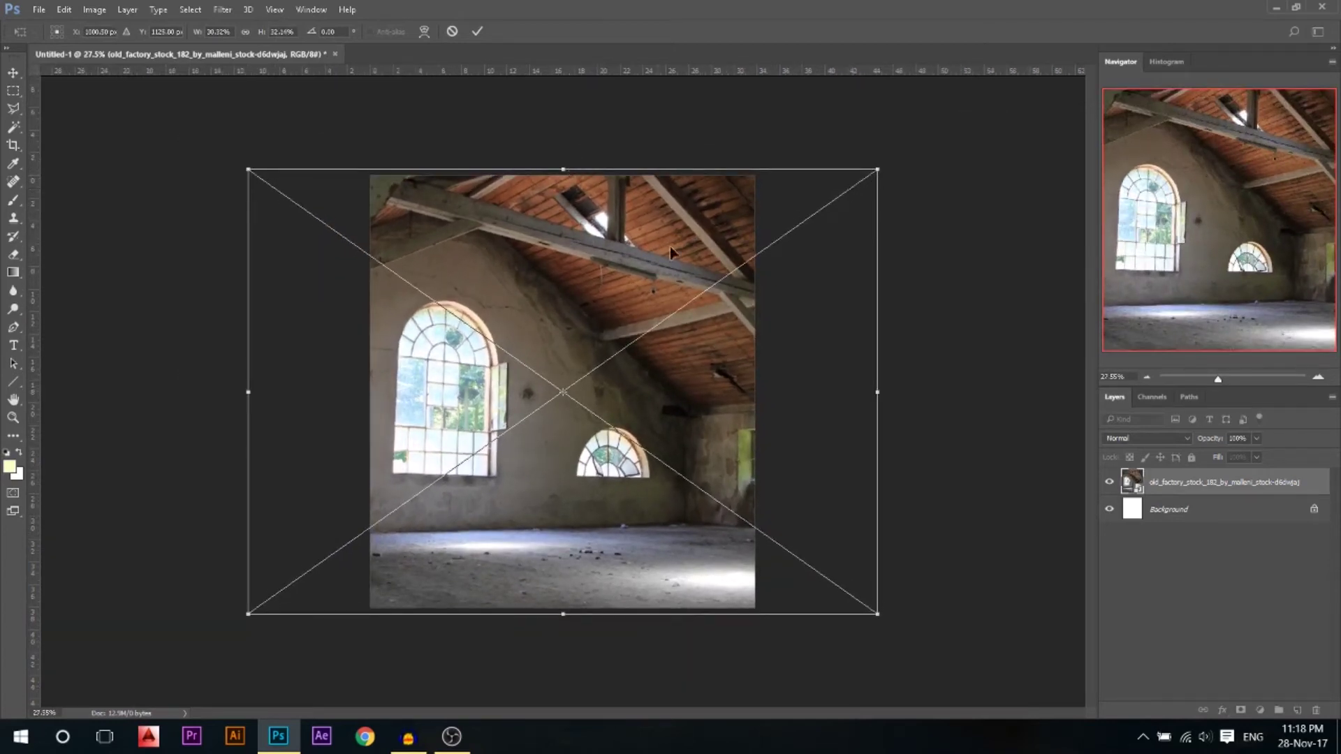
Flip the factory photo horizontally and shift it slightly left within the canvas
right_click(520, 259)
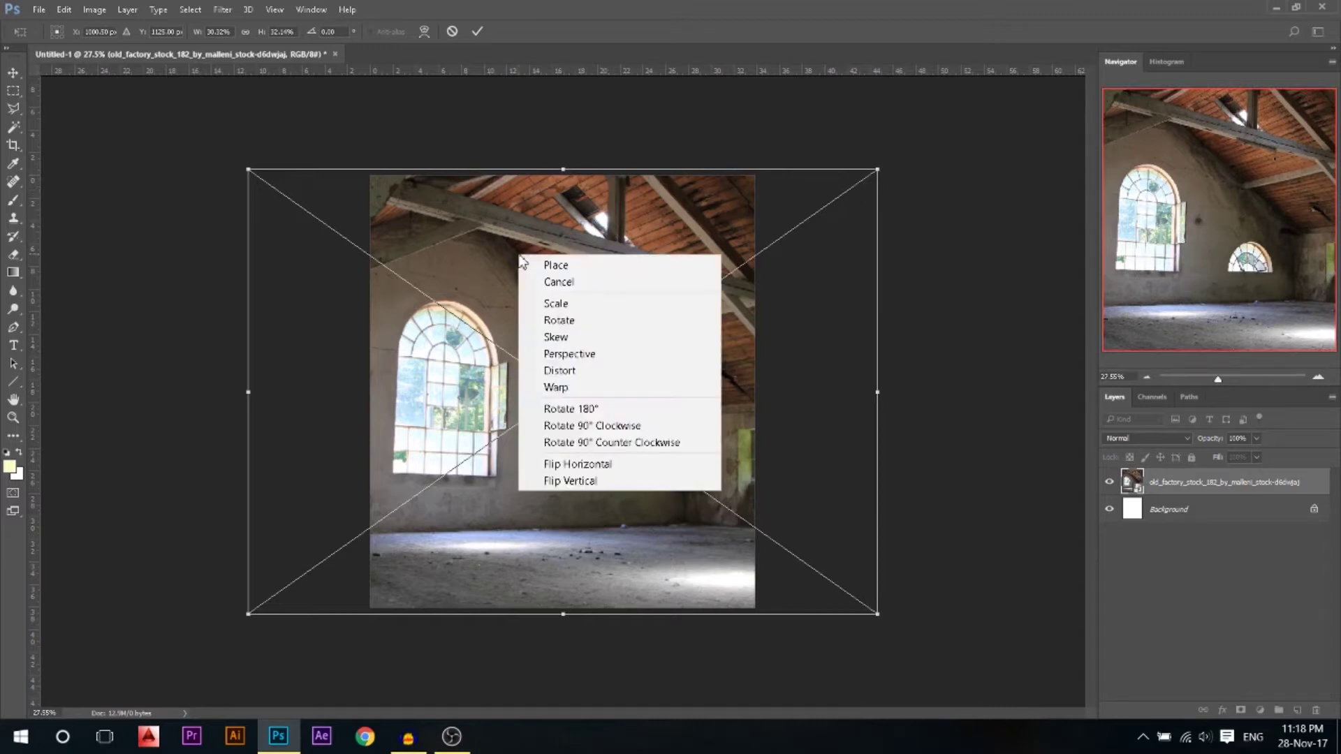
click(573, 466)
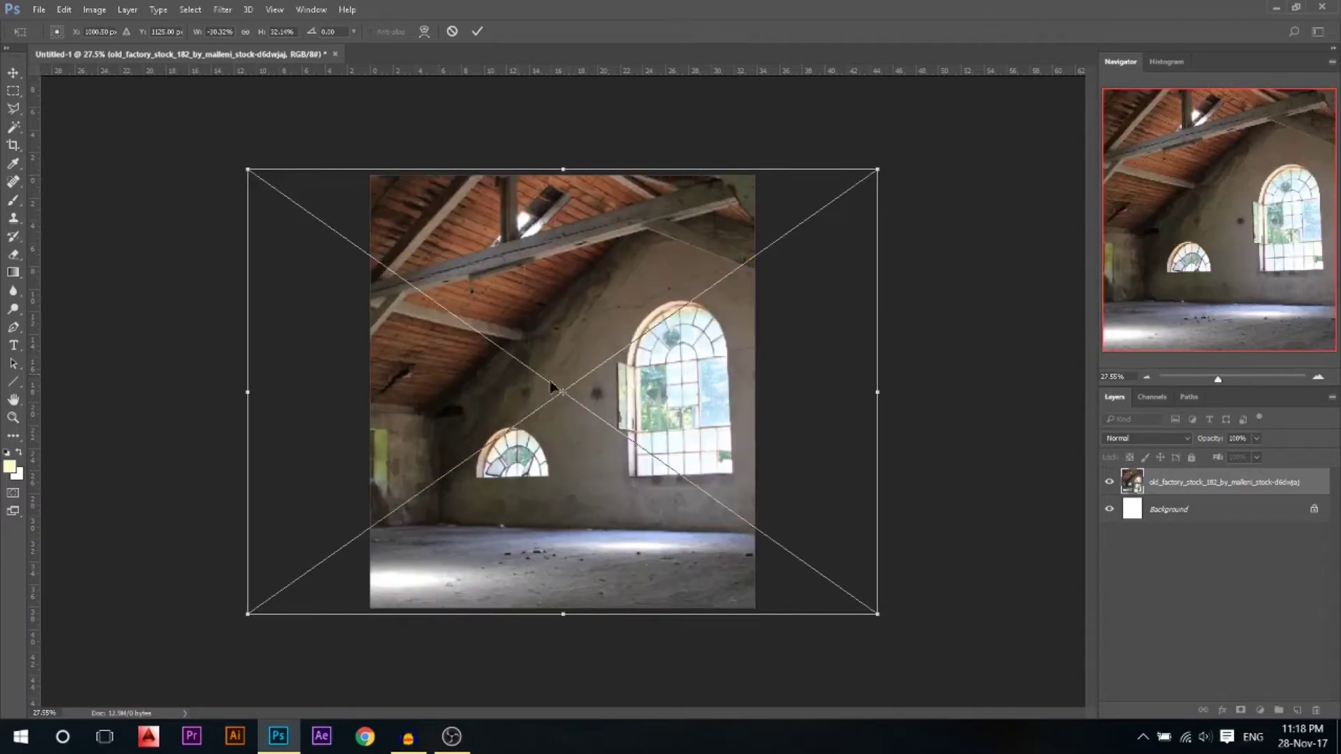
drag(588, 341, 554, 334)
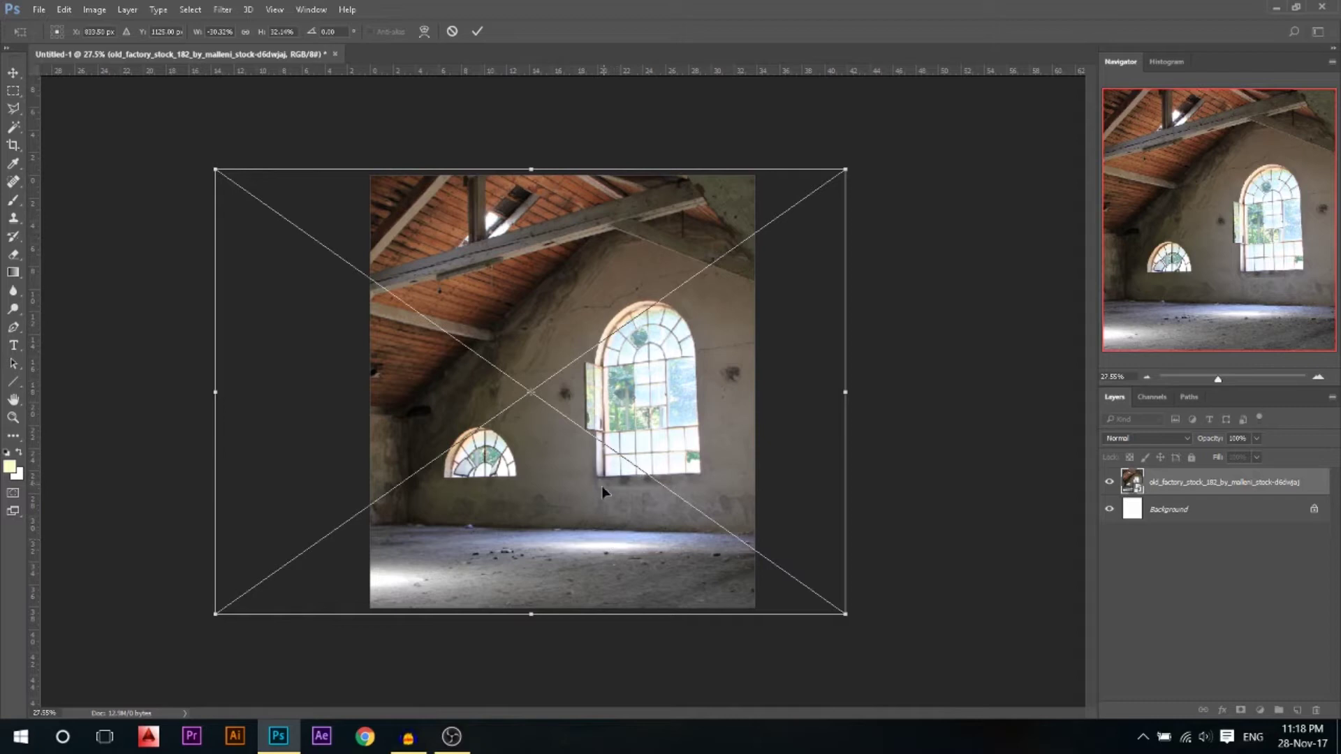
Enlarge the flipped photo a little, move it down and left, stretch its lower edge downward, and commit the placement
drag(845, 173, 868, 156)
drag(591, 271, 575, 287)
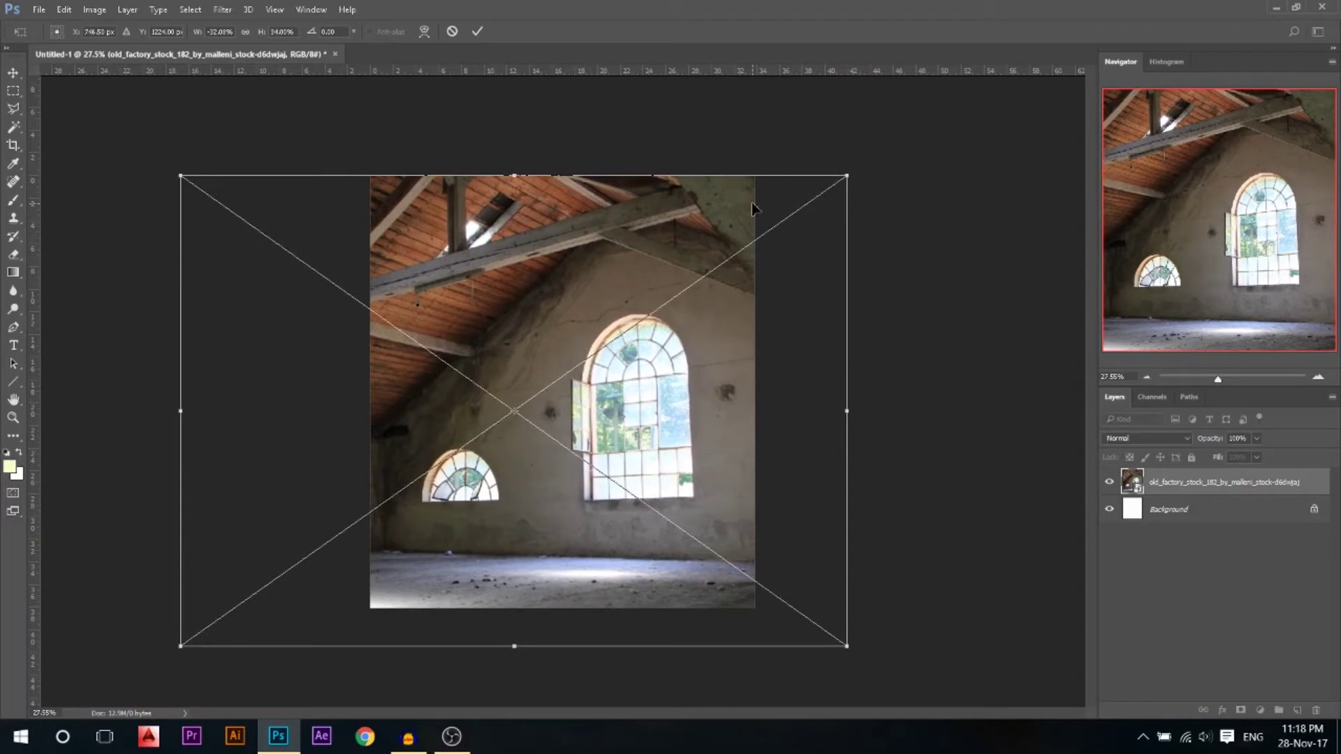
drag(844, 174, 853, 171)
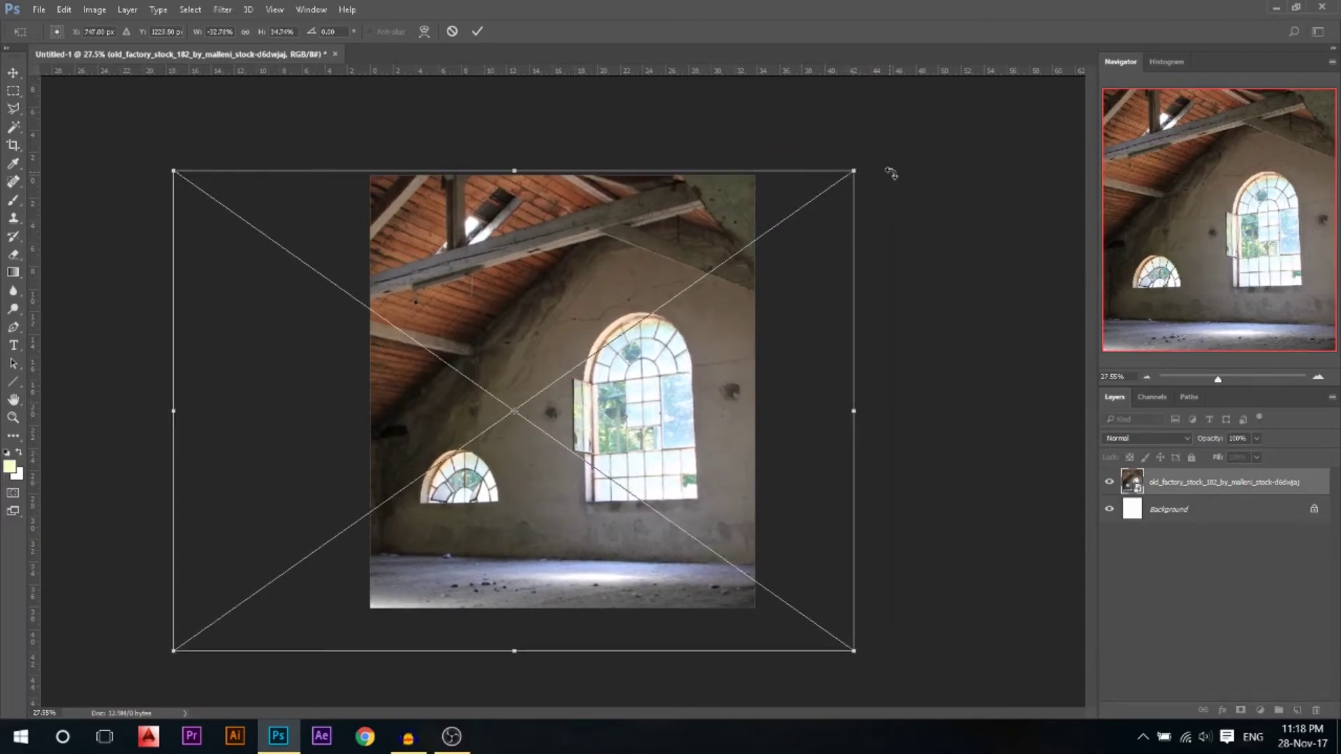
drag(515, 651, 522, 667)
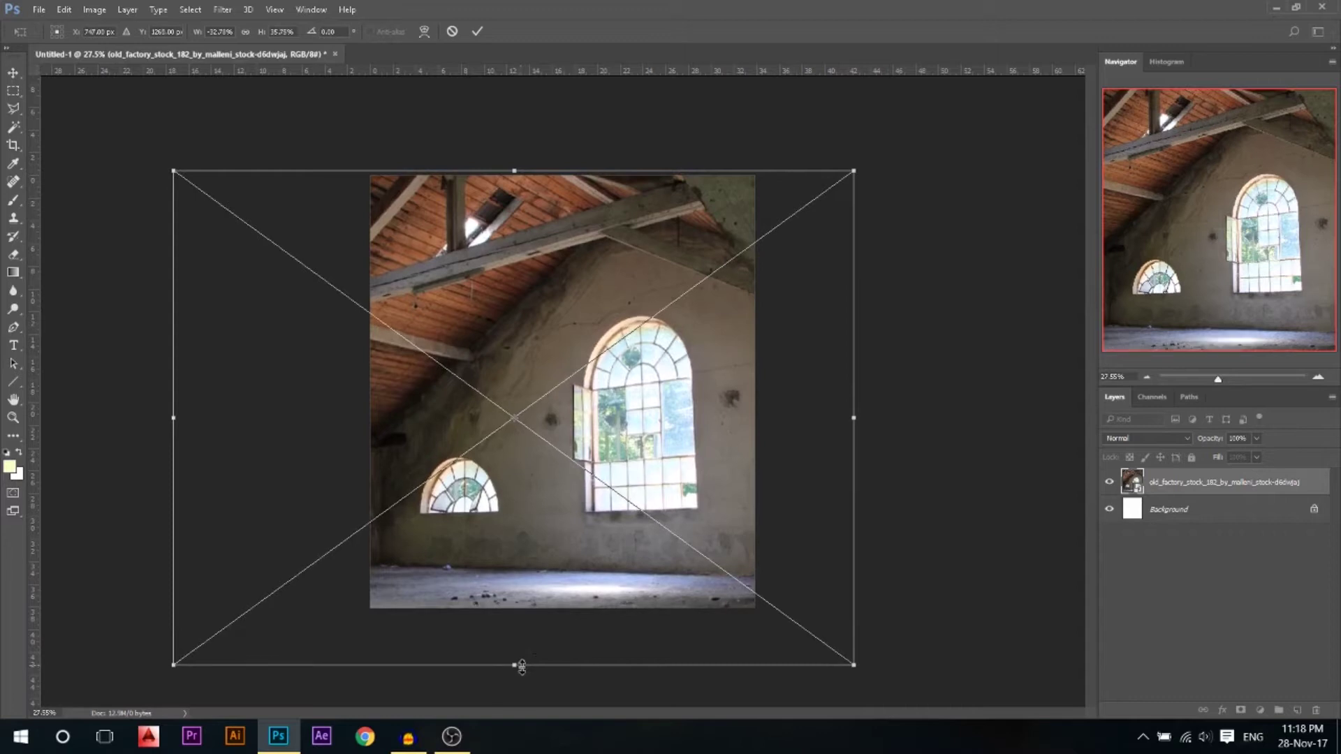
drag(853, 169, 859, 166)
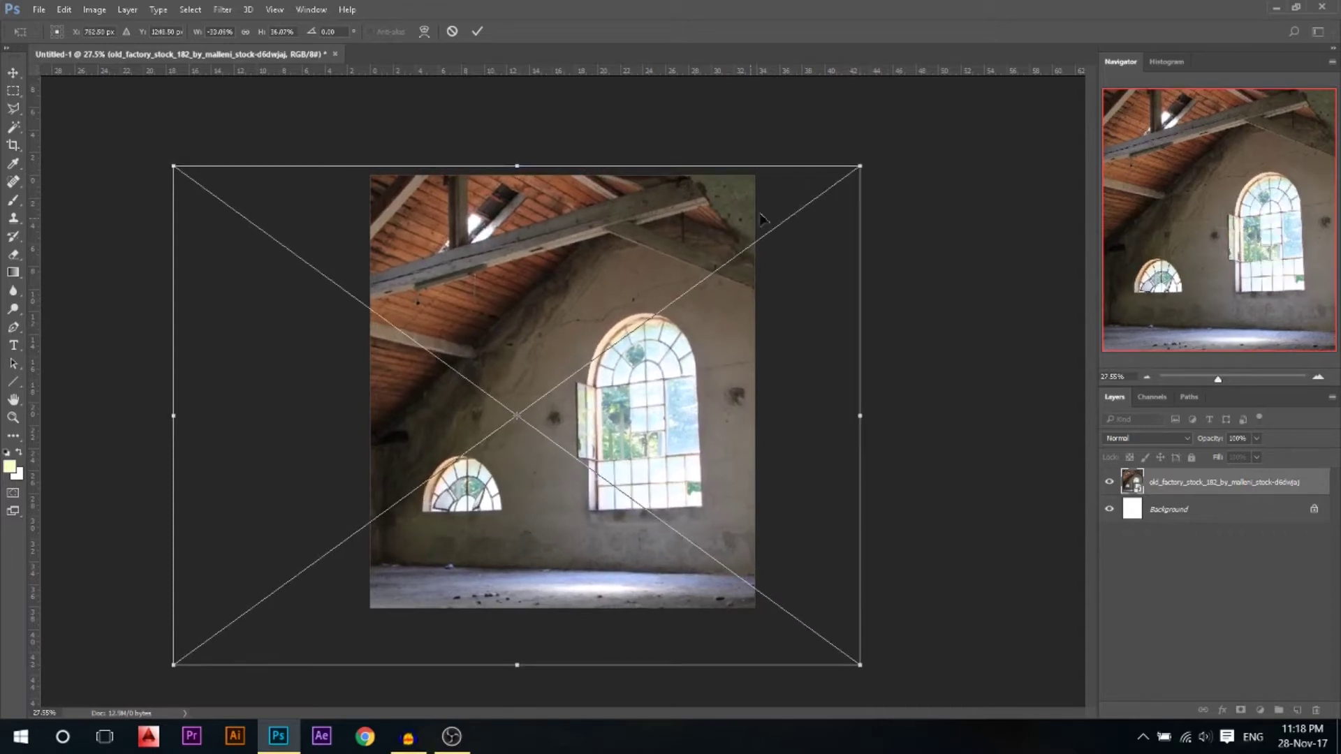
key(Return)
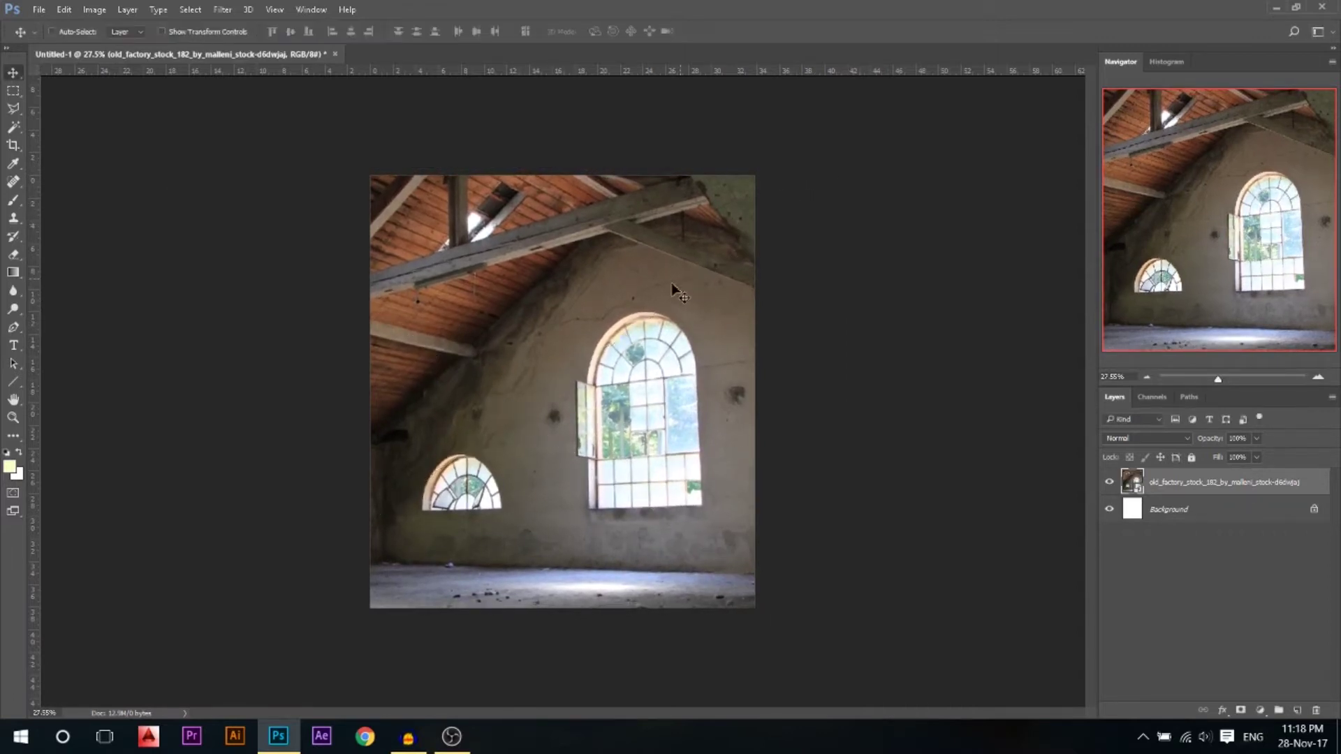
Select both arched windows with loose Lasso outlines, using a 32 px feather and adding the small window to the large one
scroll(627, 358, up, 1)
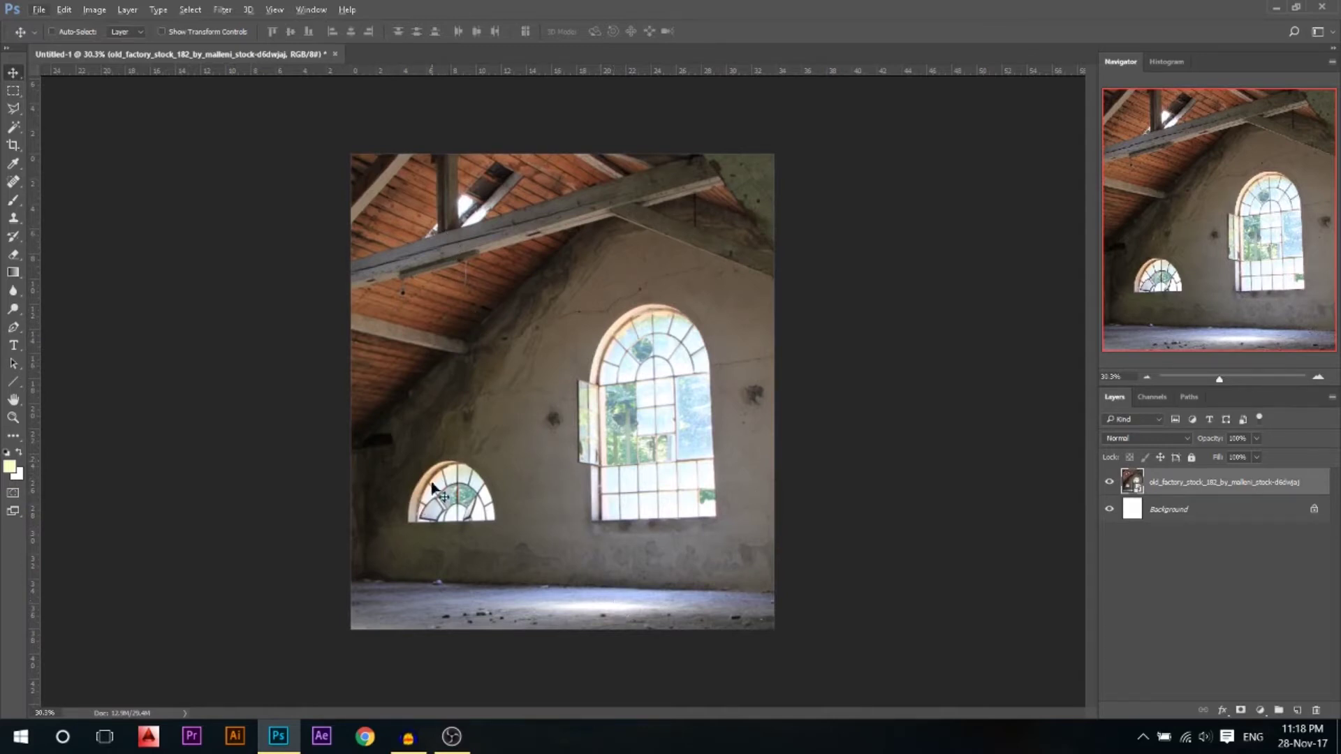
click(13, 109)
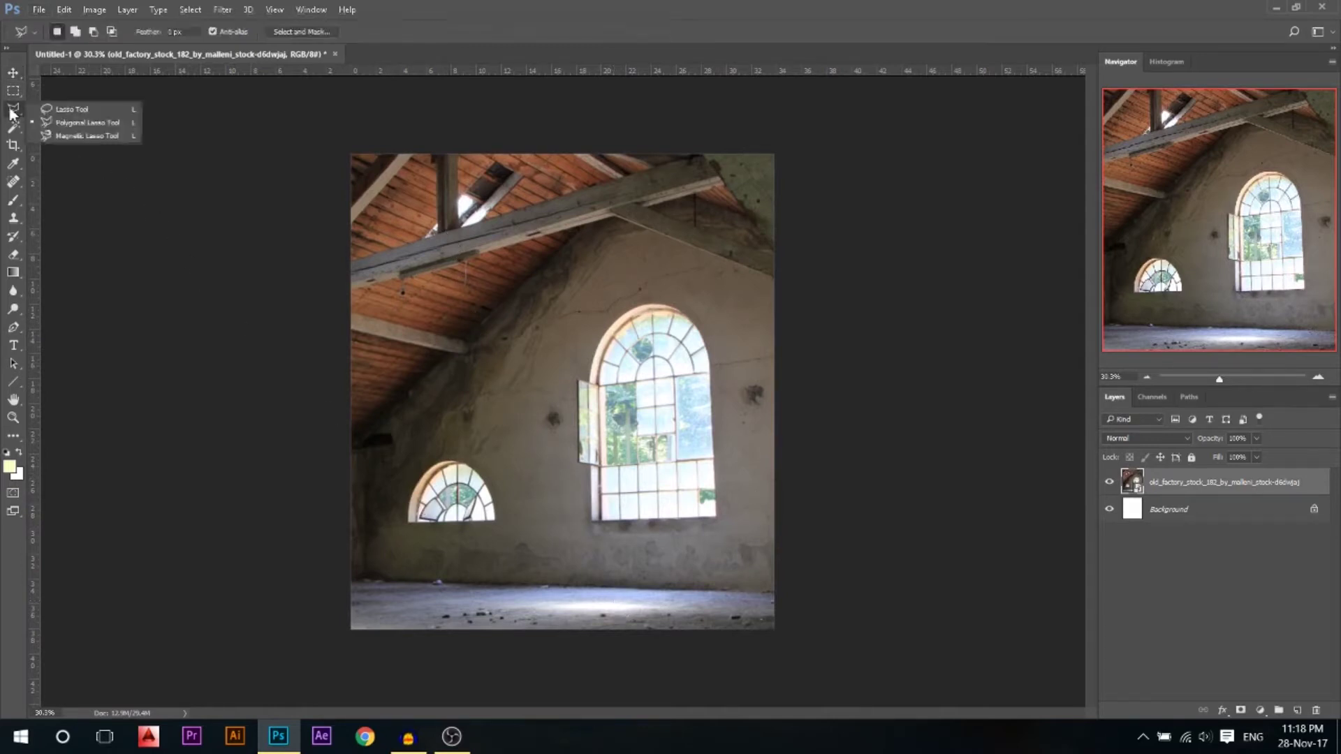
click(56, 110)
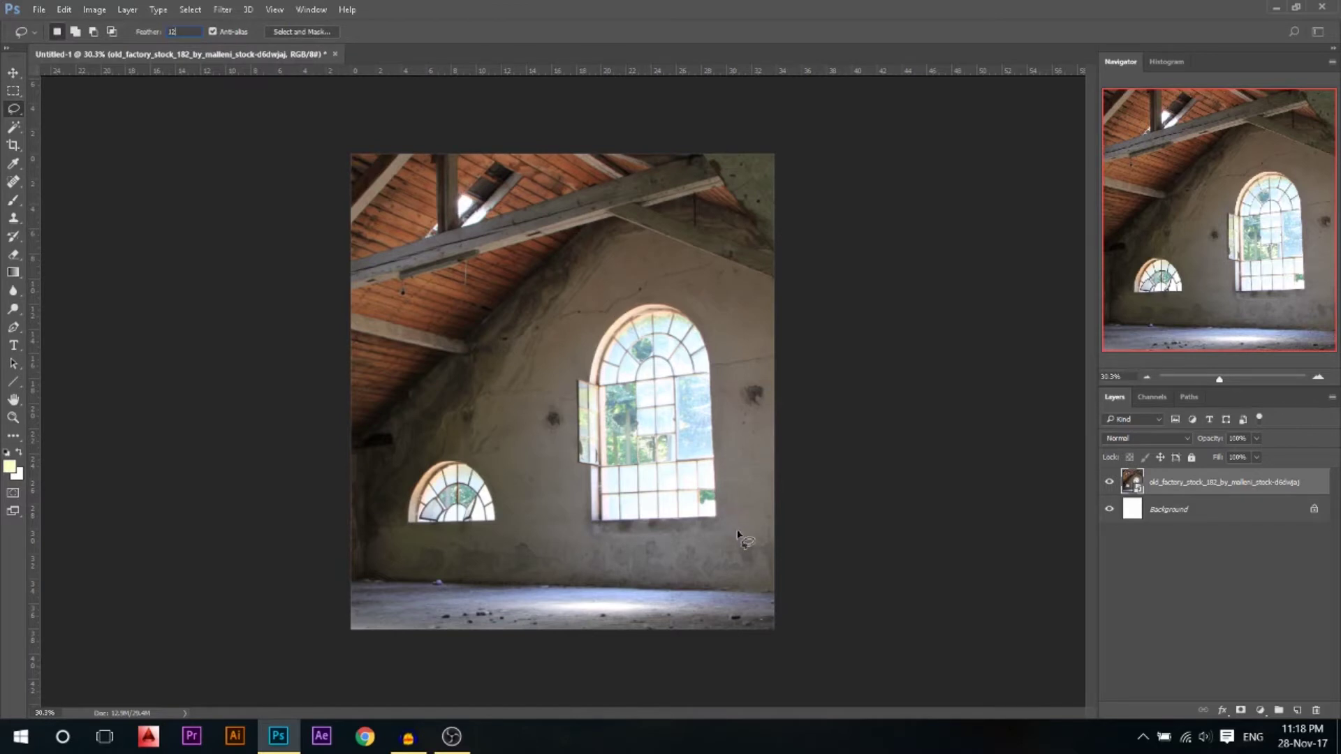
mouse_move(734, 533)
mouse_down()
mouse_move(733, 366)
mouse_move(695, 307)
mouse_move(641, 290)
mouse_move(592, 317)
mouse_move(564, 370)
mouse_move(558, 437)
mouse_up()
drag(569, 522, 613, 548)
mouse_move(509, 532)
mouse_down()
mouse_move(491, 463)
mouse_move(468, 448)
mouse_move(402, 477)
mouse_move(408, 548)
mouse_up()
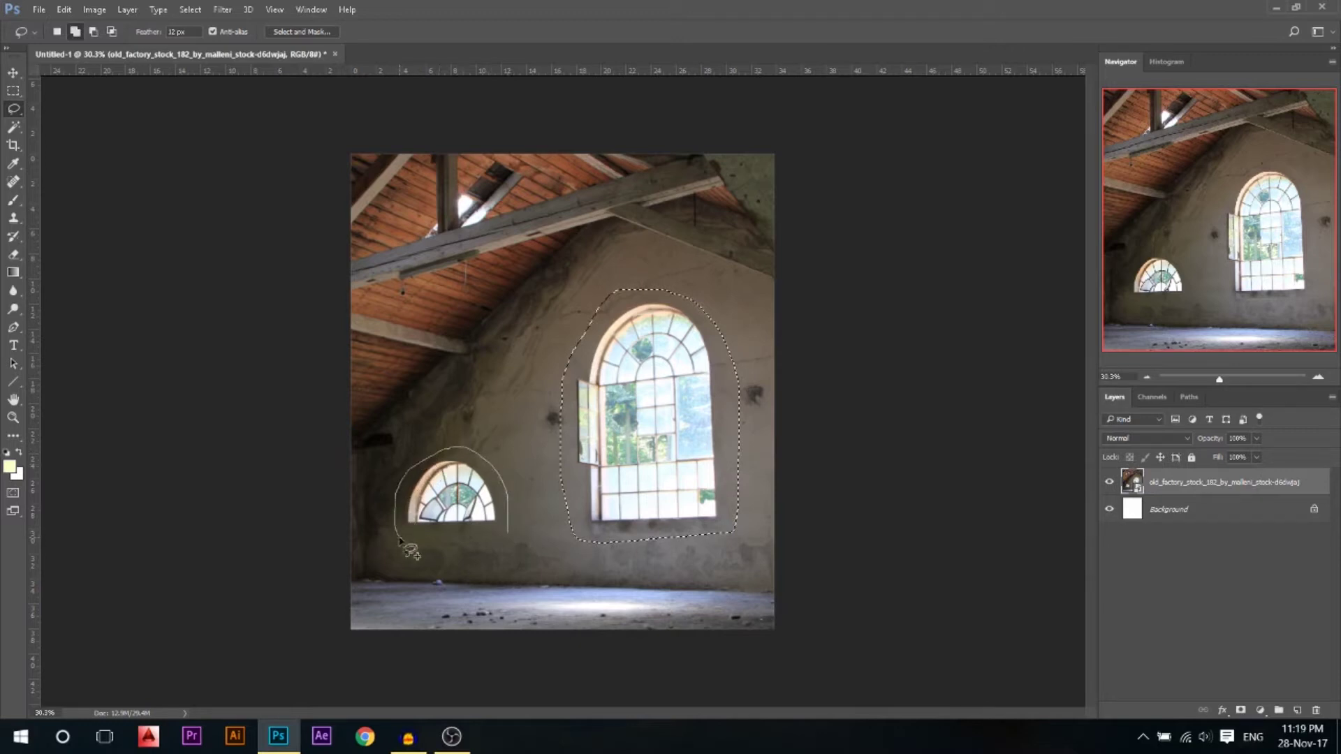
Rasterize the factory layer, remove both windows with a Content-Aware fill at 100% opacity, and deselect
right_click(1183, 494)
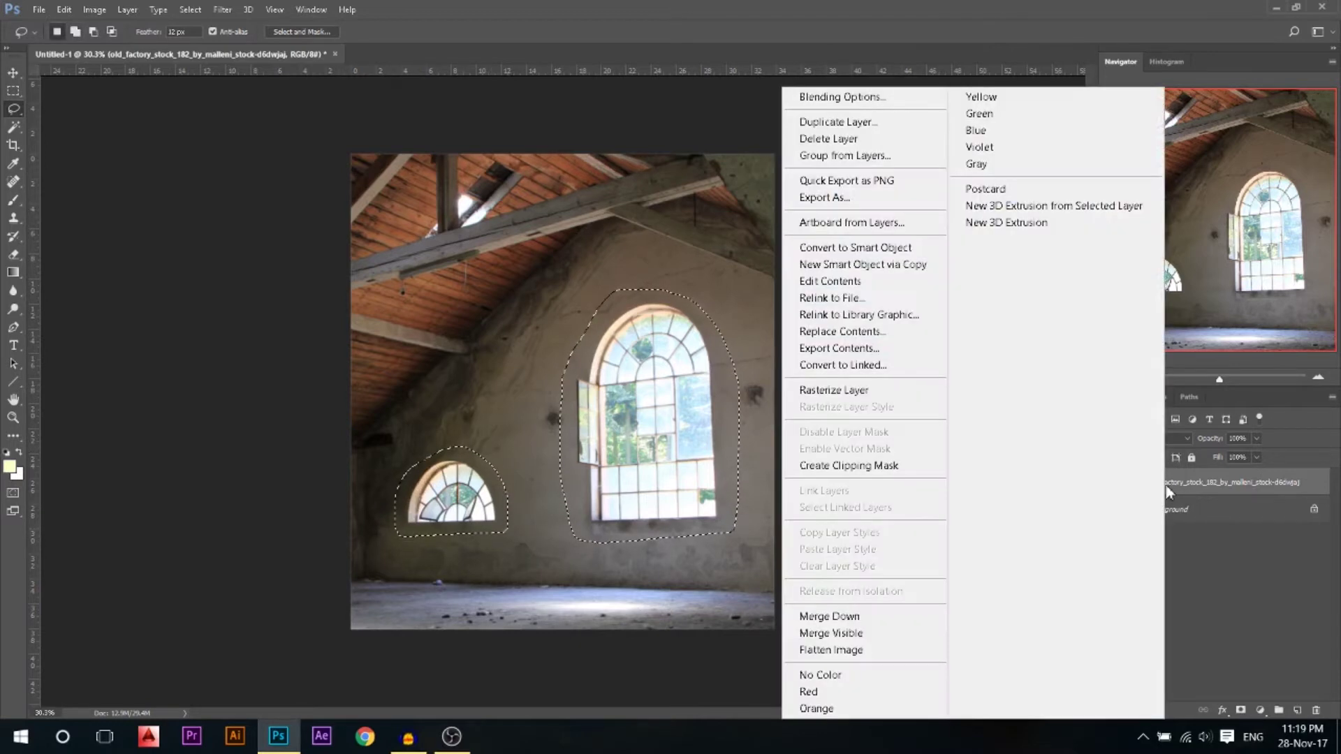
click(847, 393)
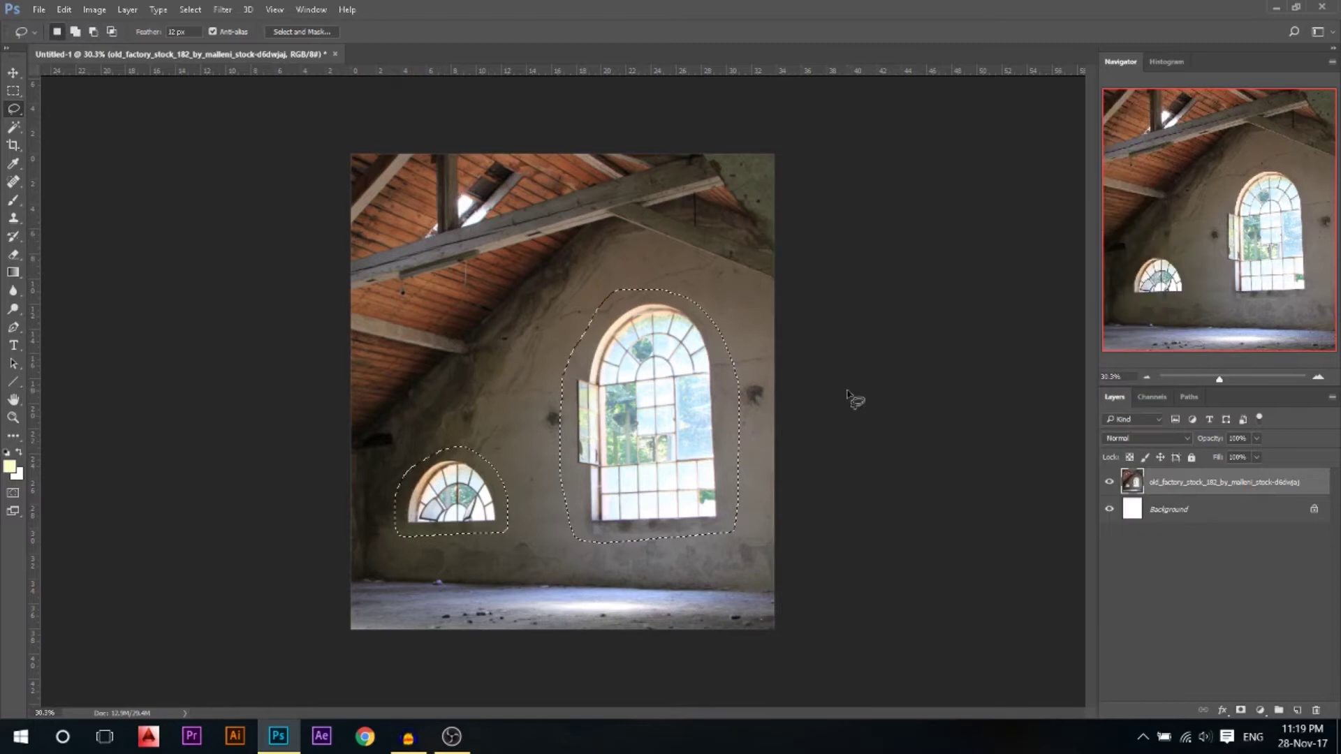
click(64, 10)
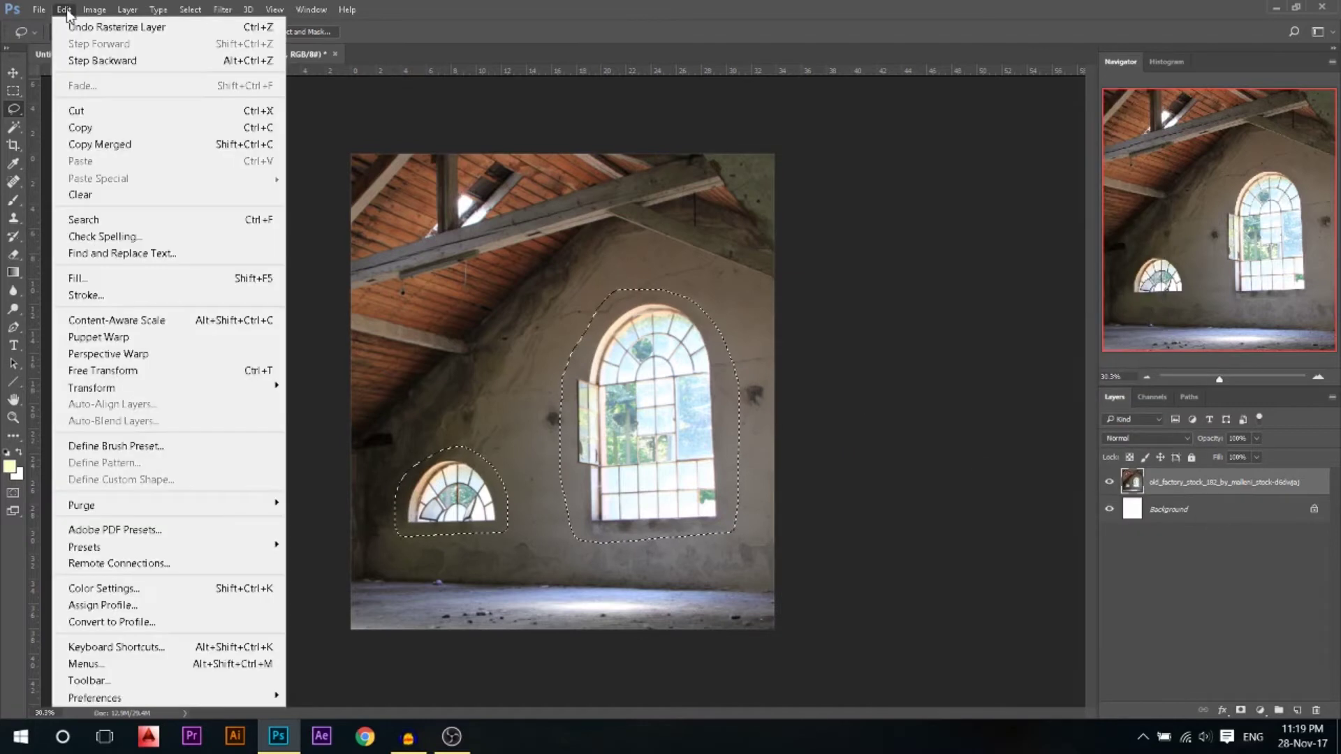
click(133, 279)
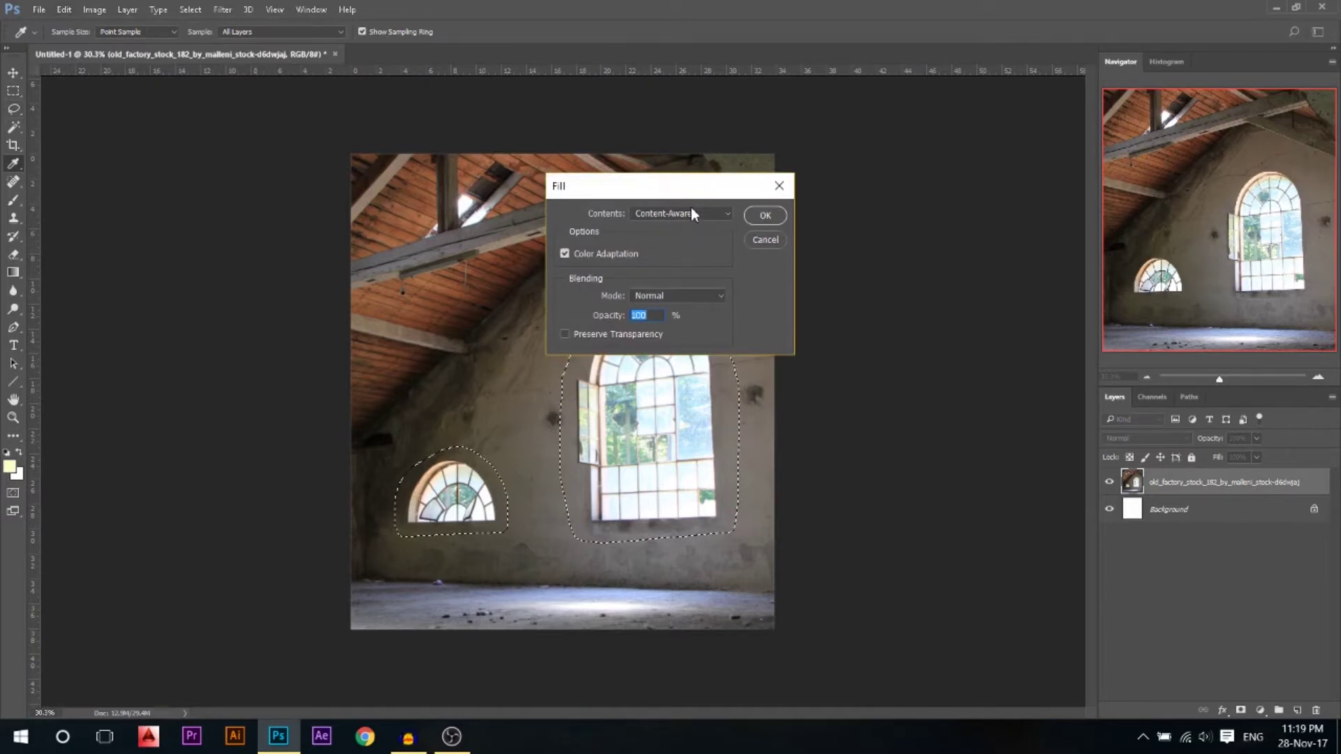
click(764, 216)
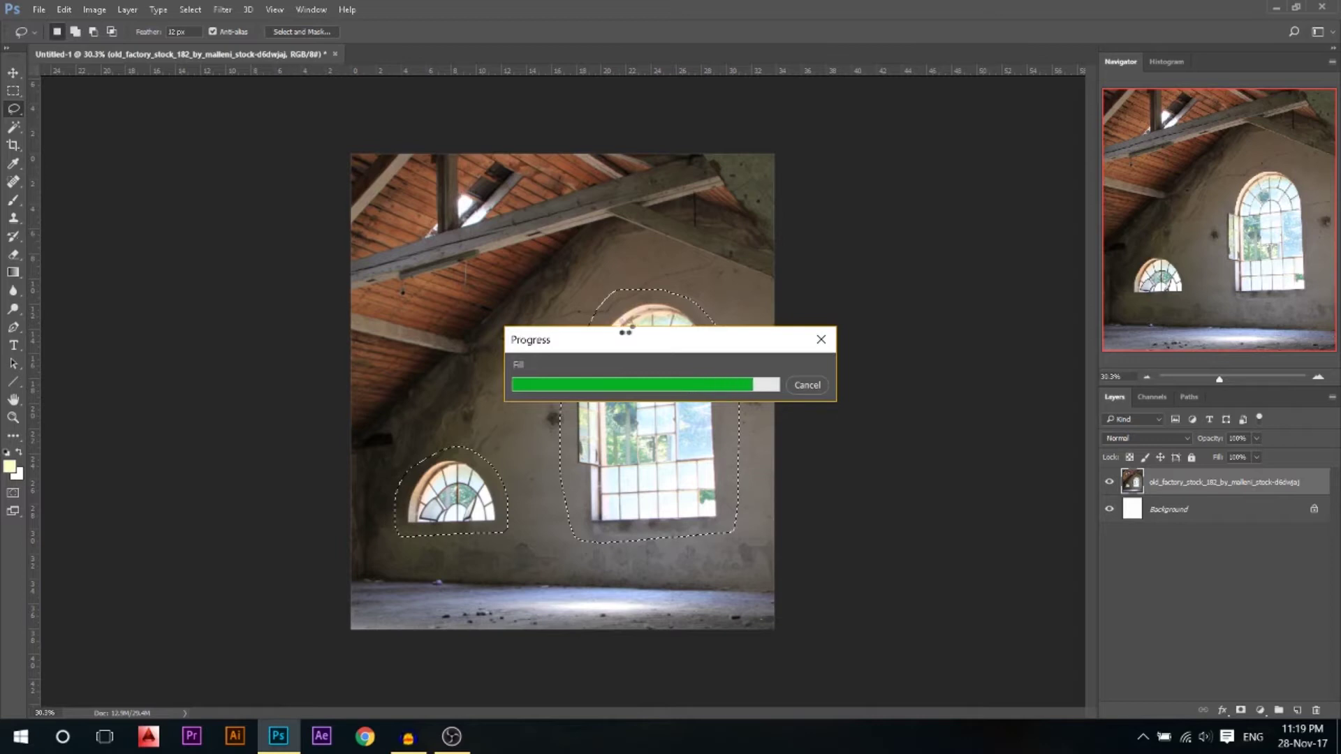
key(ctrl+d)
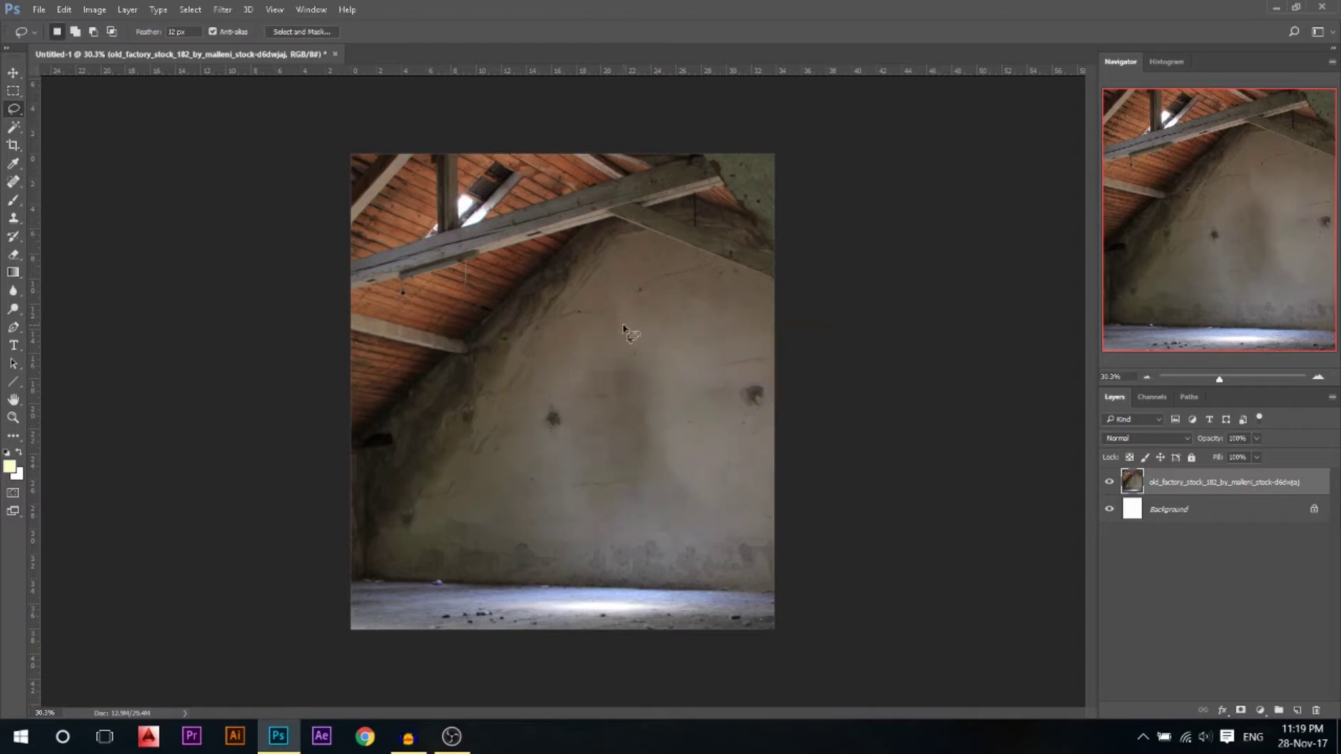
scroll(594, 348, down, 1)
scroll(593, 347, up, 1)
scroll(608, 391, up, 2)
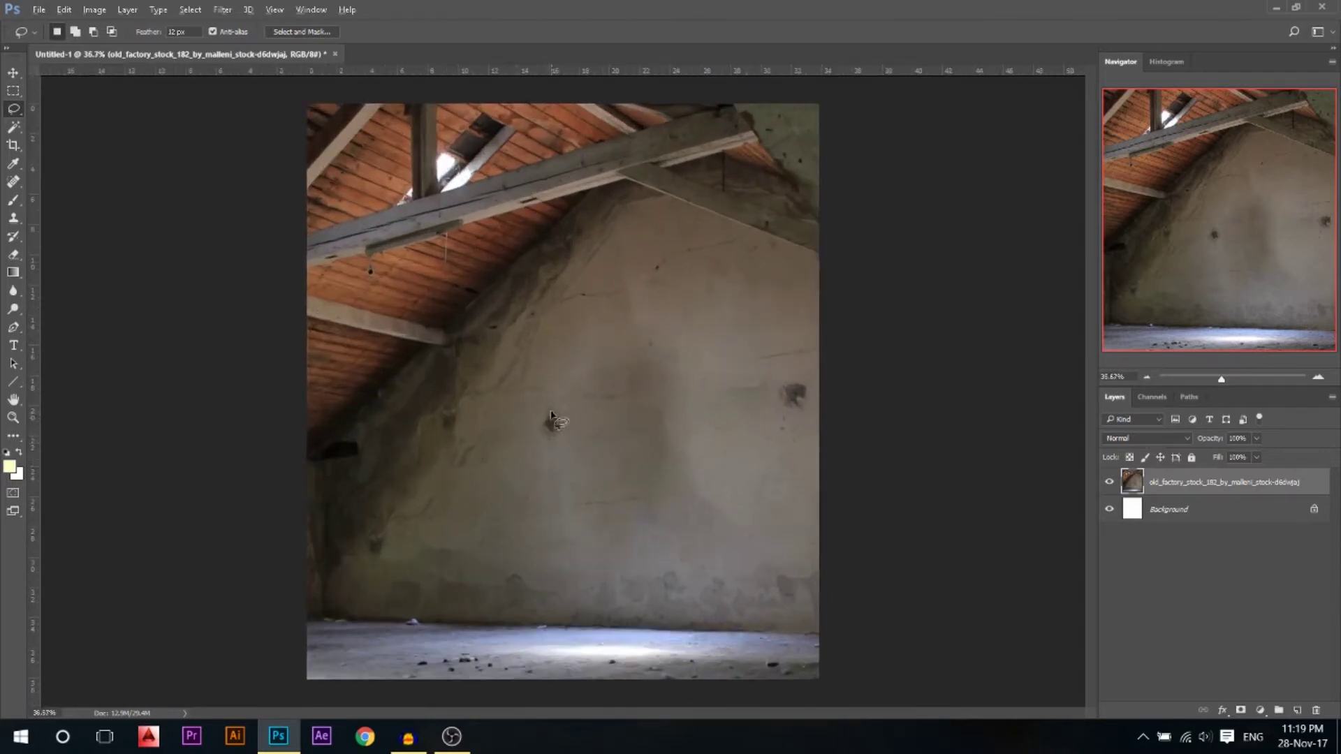
scroll(573, 429, down, 1)
key(v)
scroll(495, 243, up, 3)
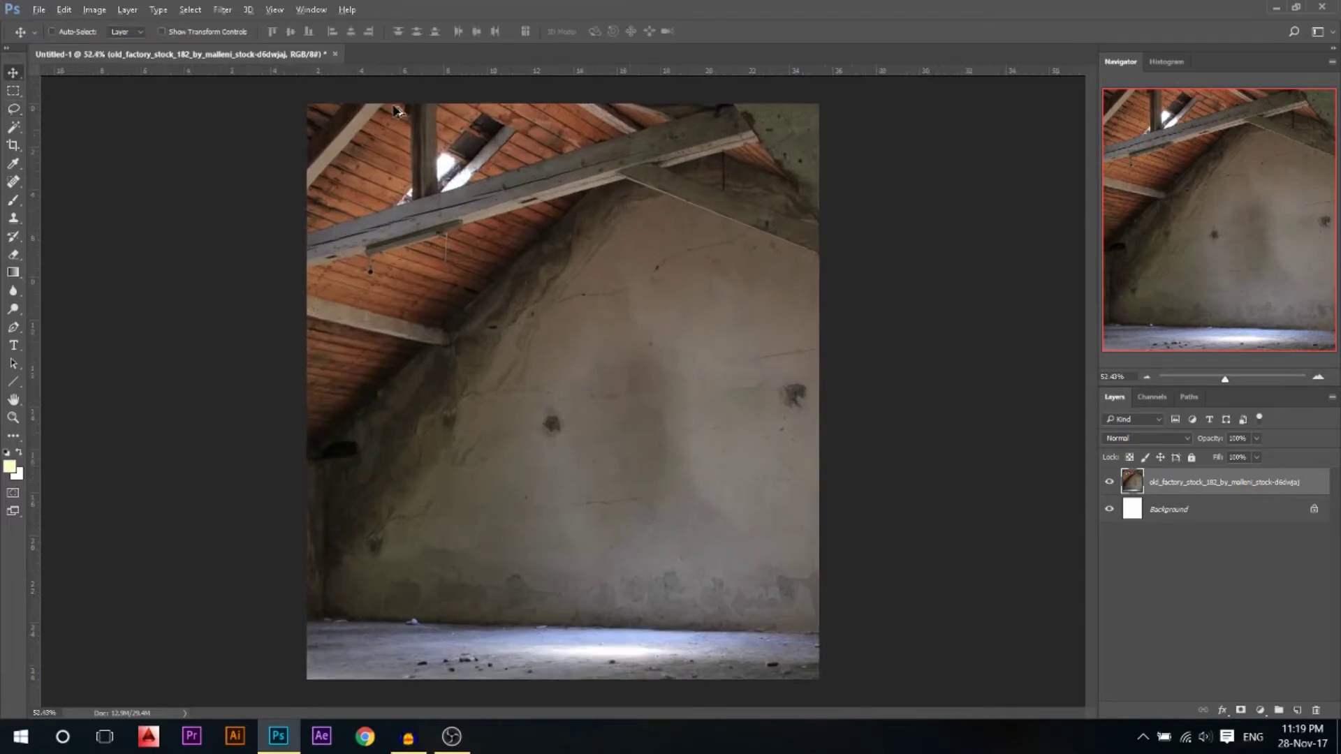
scroll(488, 241, down, 3)
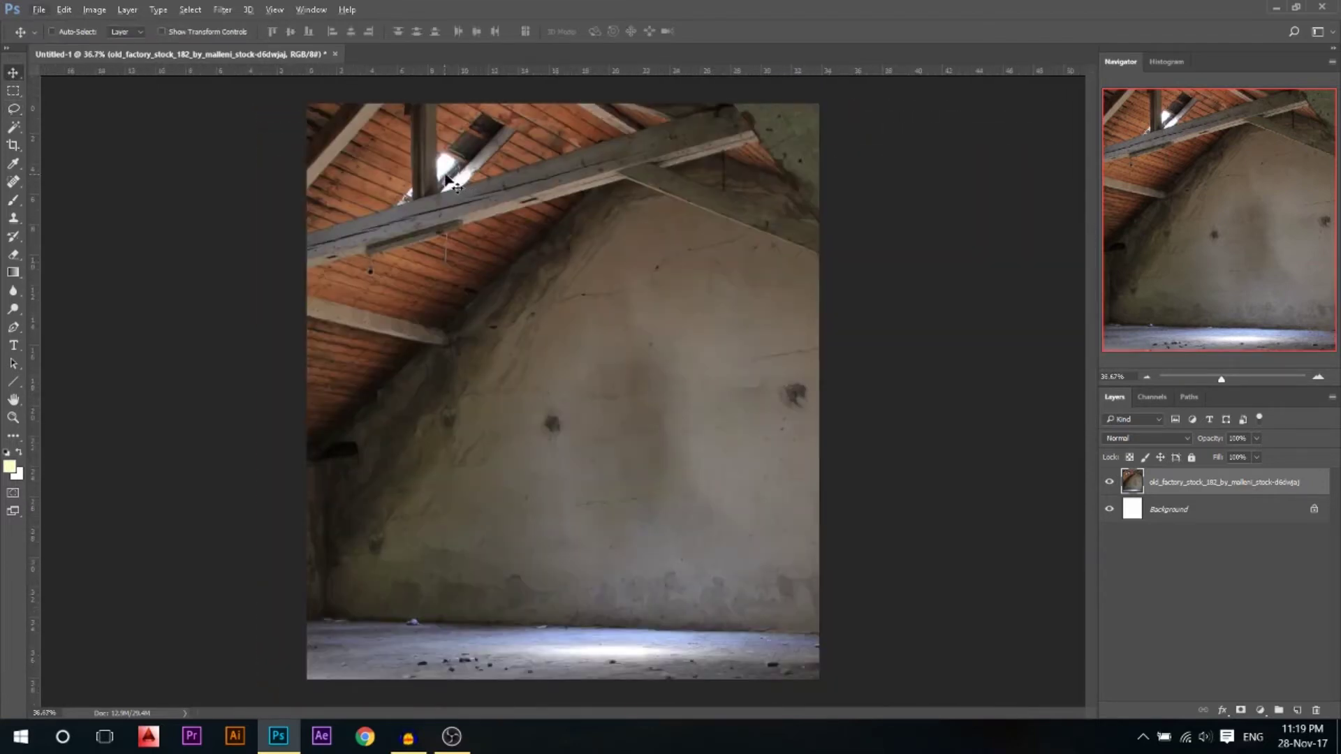
Add a new layer above the factory photo and set up a soft round brush with white as the foreground colour
click(1300, 708)
key(b)
right_click(384, 264)
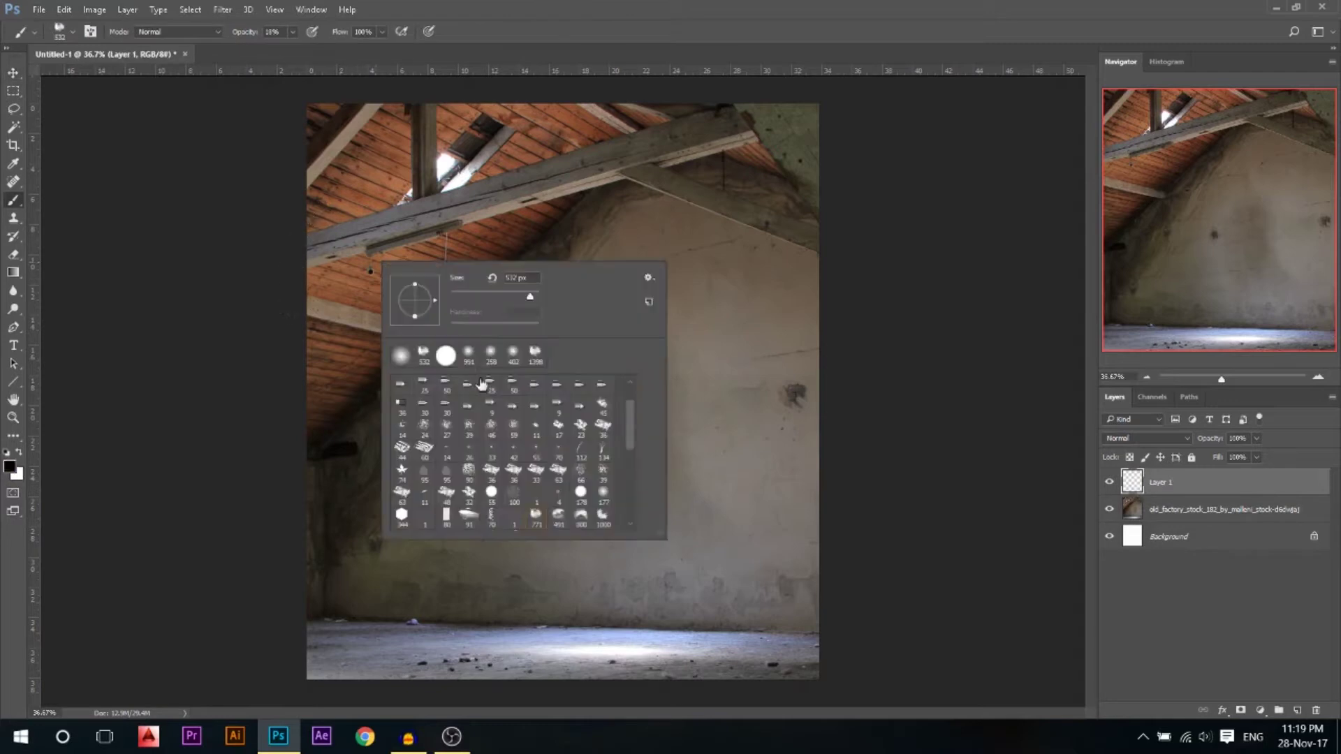
double_click(405, 359)
key(x)
Try painting a soft white light stroke from the roof opening across the wall, and undo it
drag(454, 209, 674, 418)
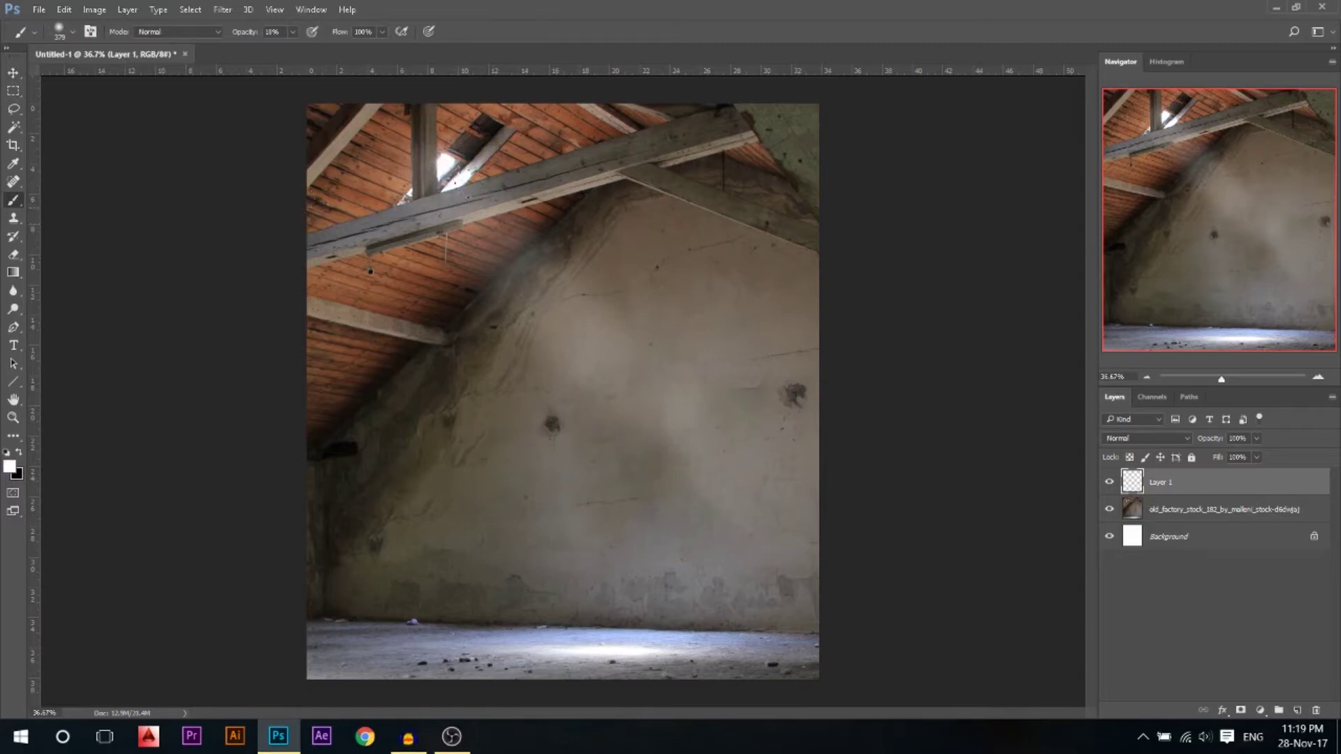
key(ctrl+z)
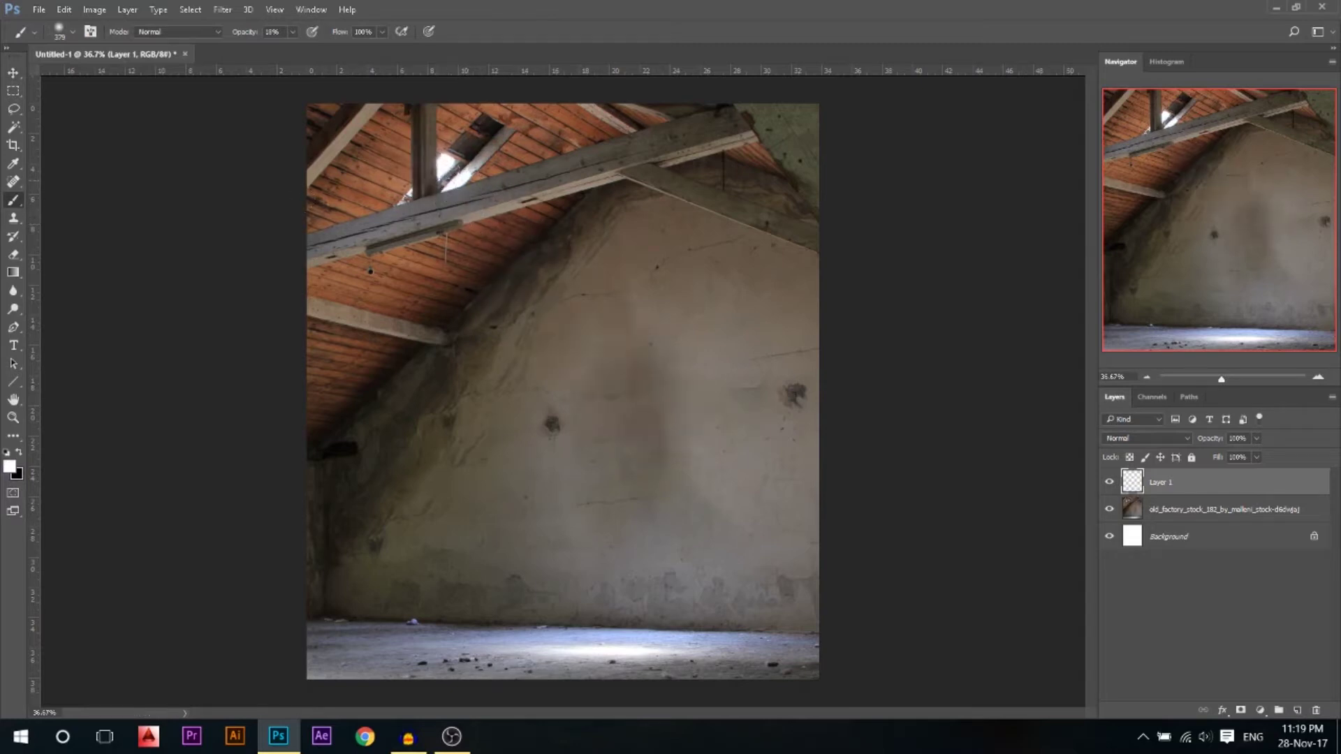
Start a Polygonal Lasso outline along the main roof beam's upper edge, going around the vertical post and up to the beam's far end
click(13, 108)
drag(14, 108, 58, 128)
scroll(383, 212, up, 5)
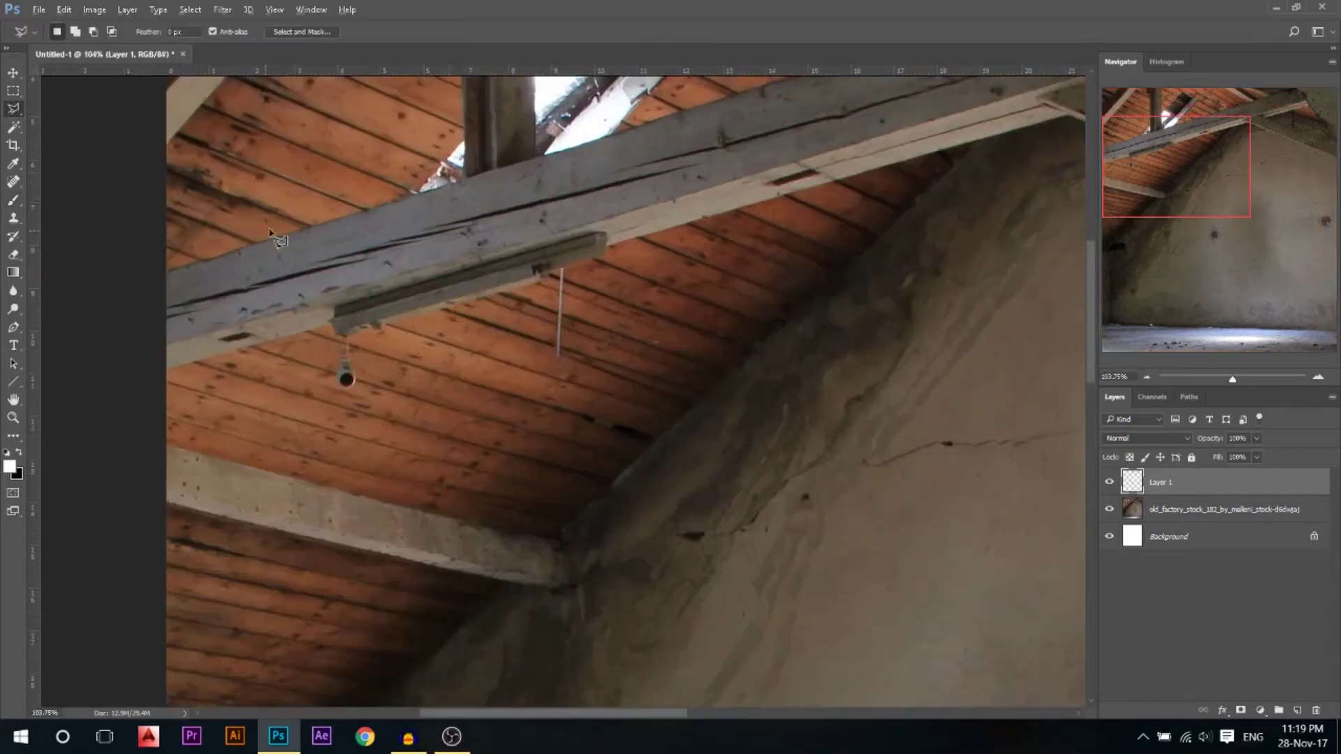
click(160, 275)
click(464, 179)
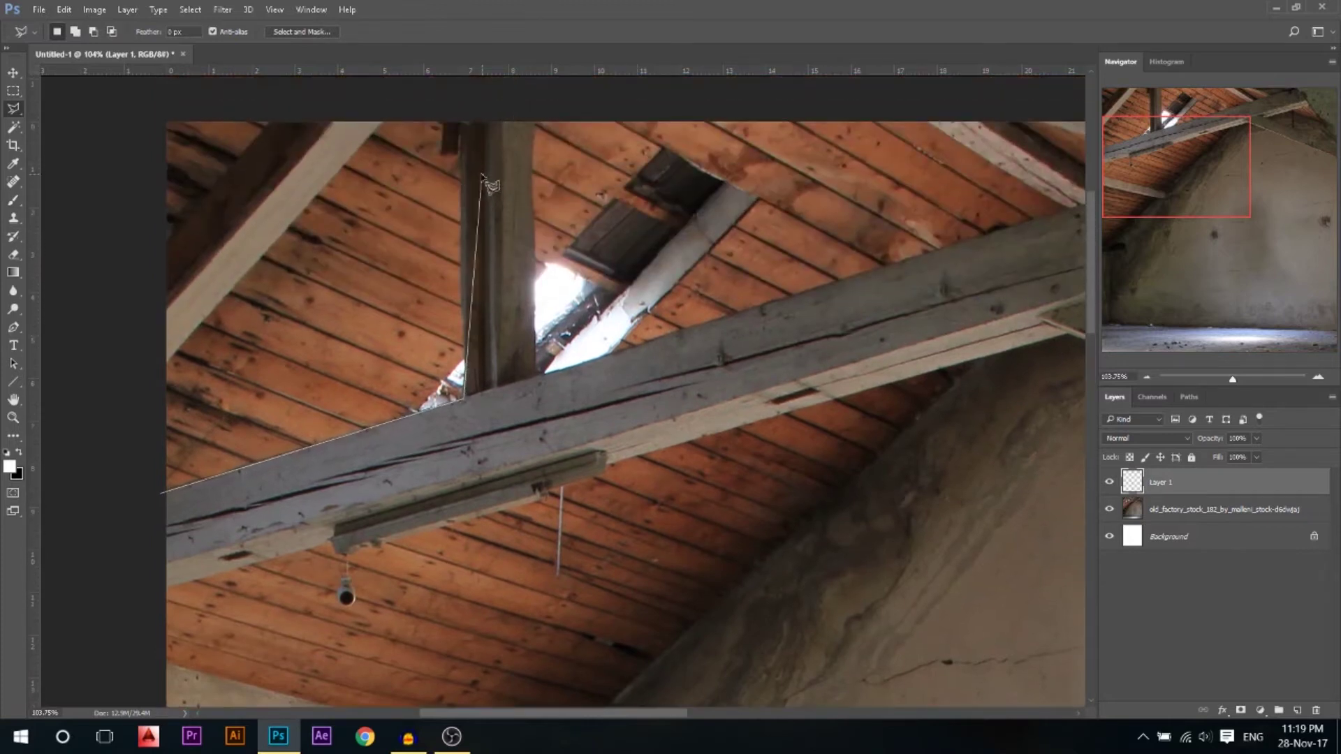
click(461, 113)
click(534, 119)
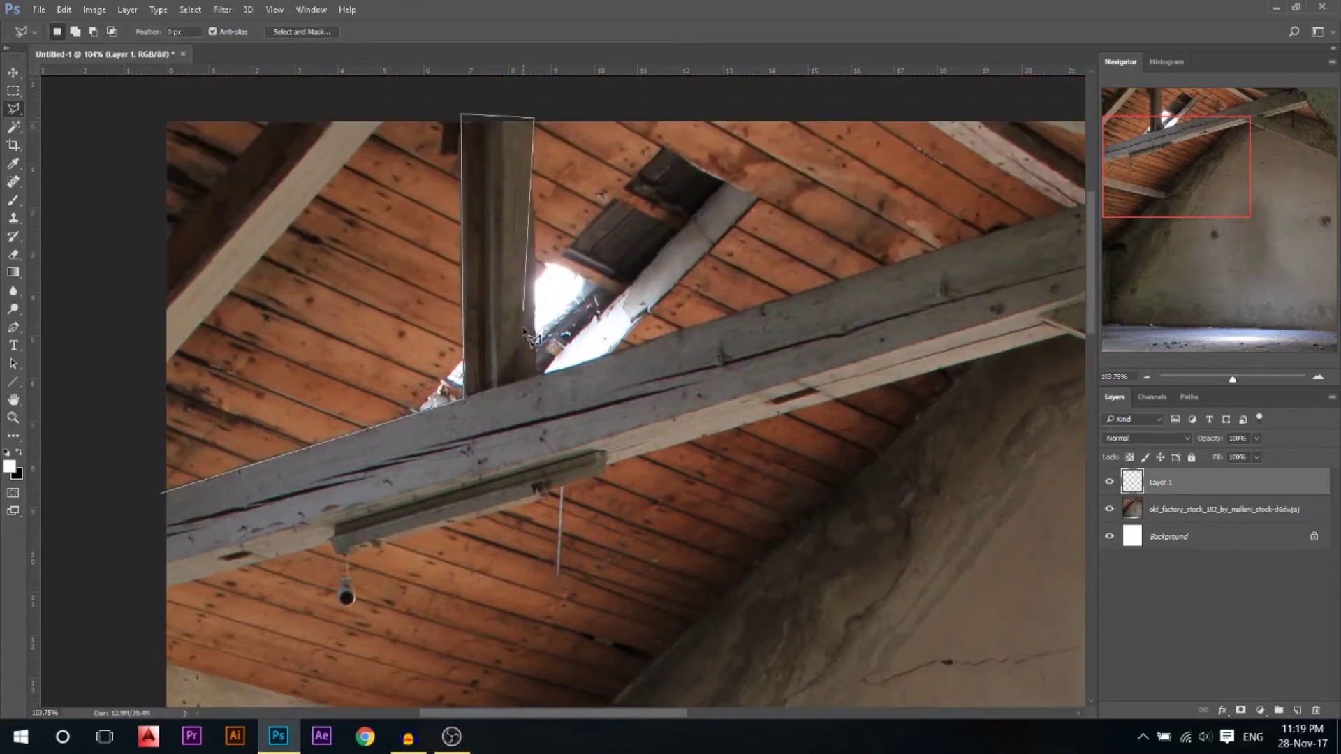
click(535, 377)
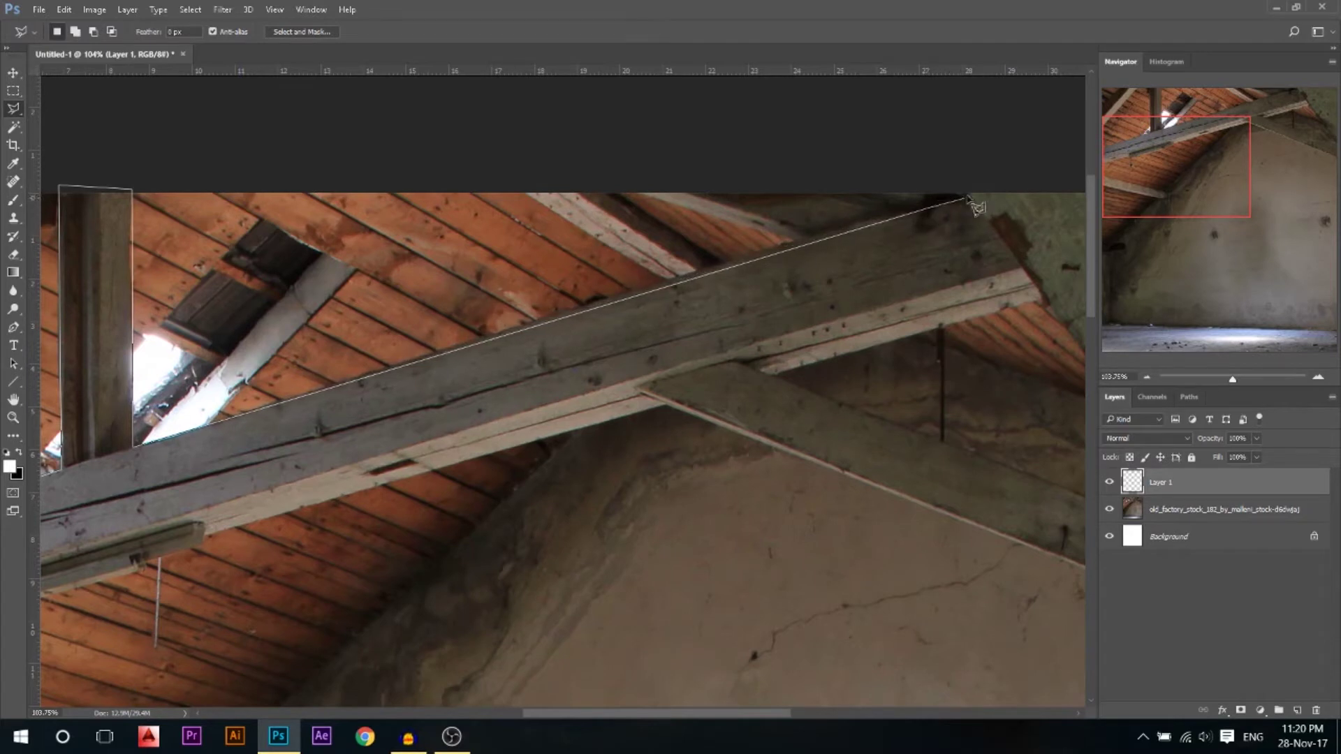
click(970, 199)
Continue the outline around the green wall corner and diagonal brace, back along the beam's underside and lamp fixture, and close the selection
click(980, 342)
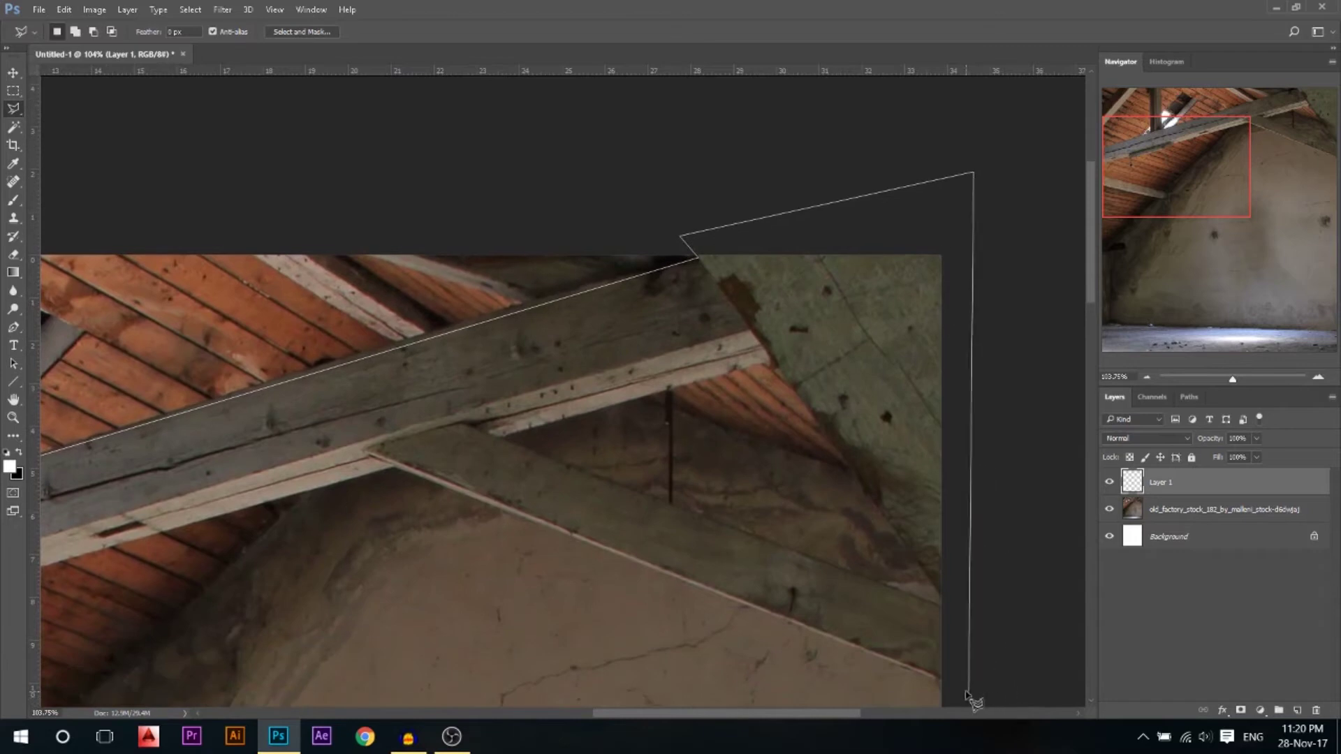
click(951, 601)
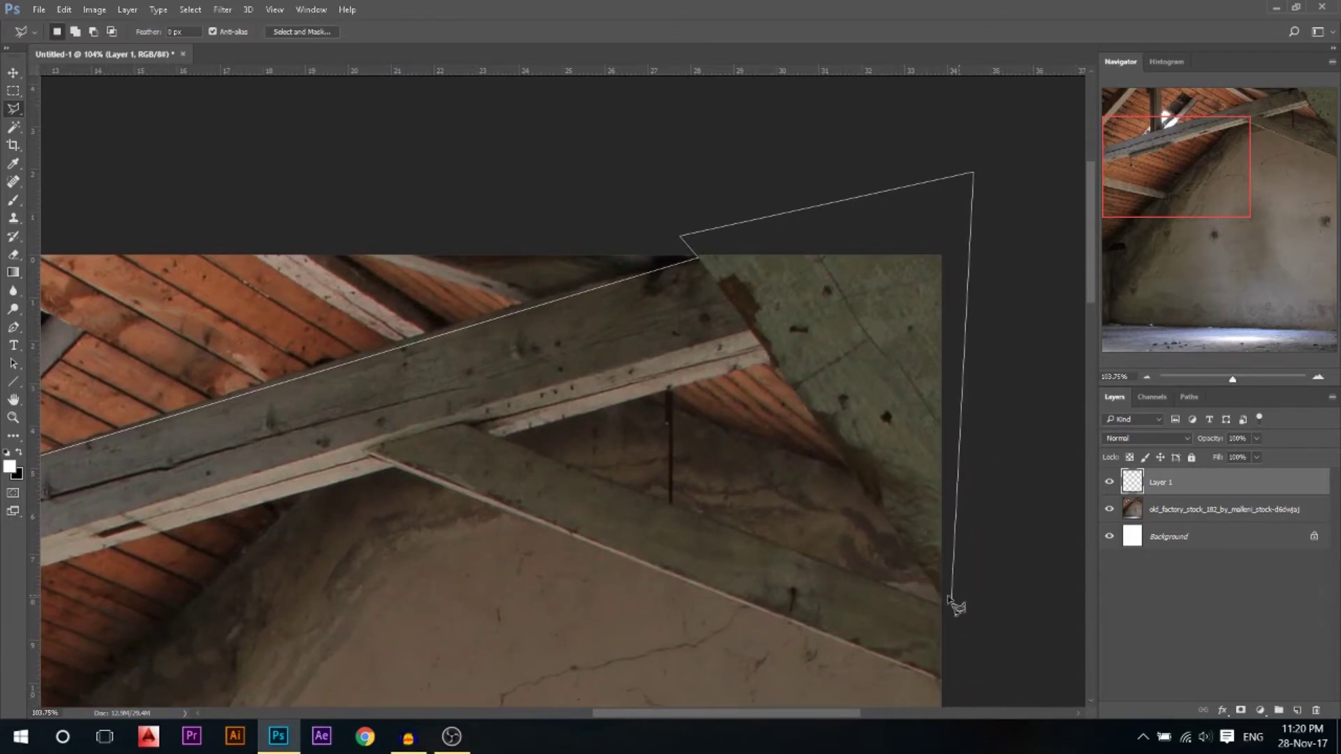
click(771, 363)
click(495, 438)
click(983, 623)
click(948, 683)
click(393, 469)
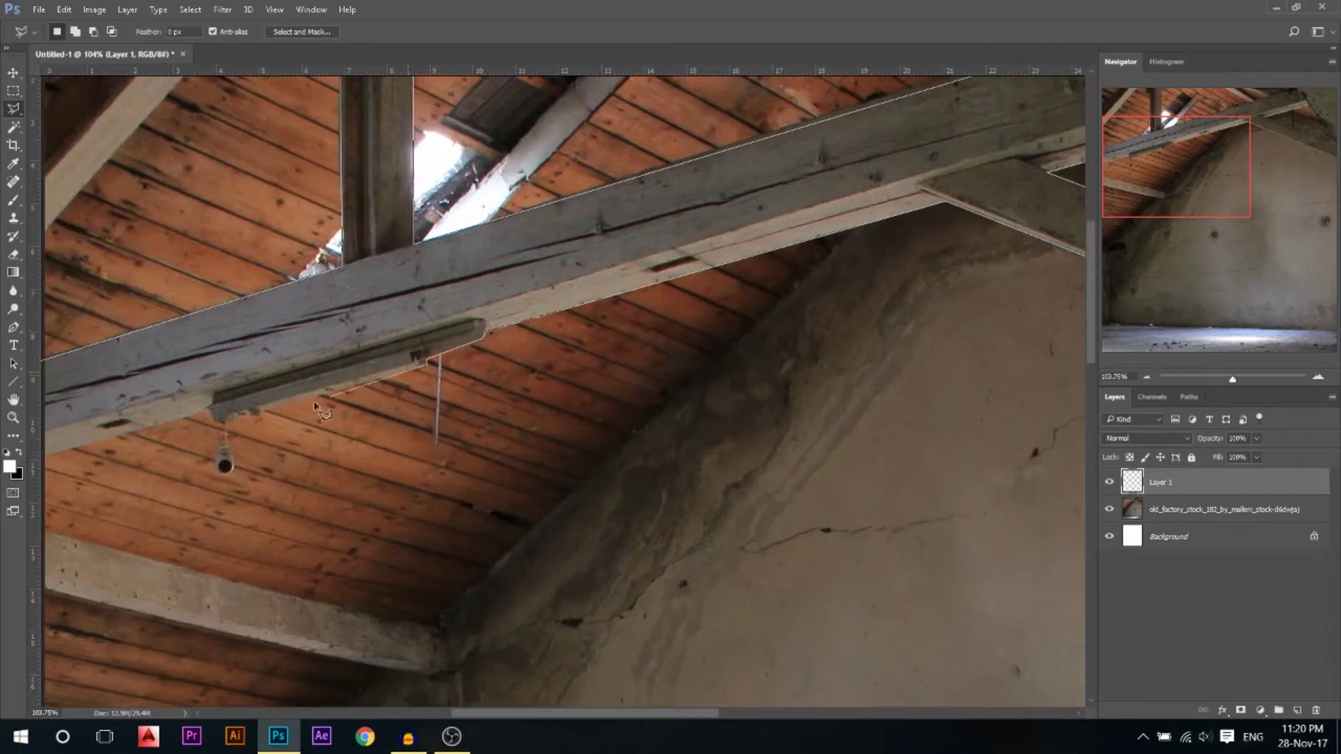
click(210, 413)
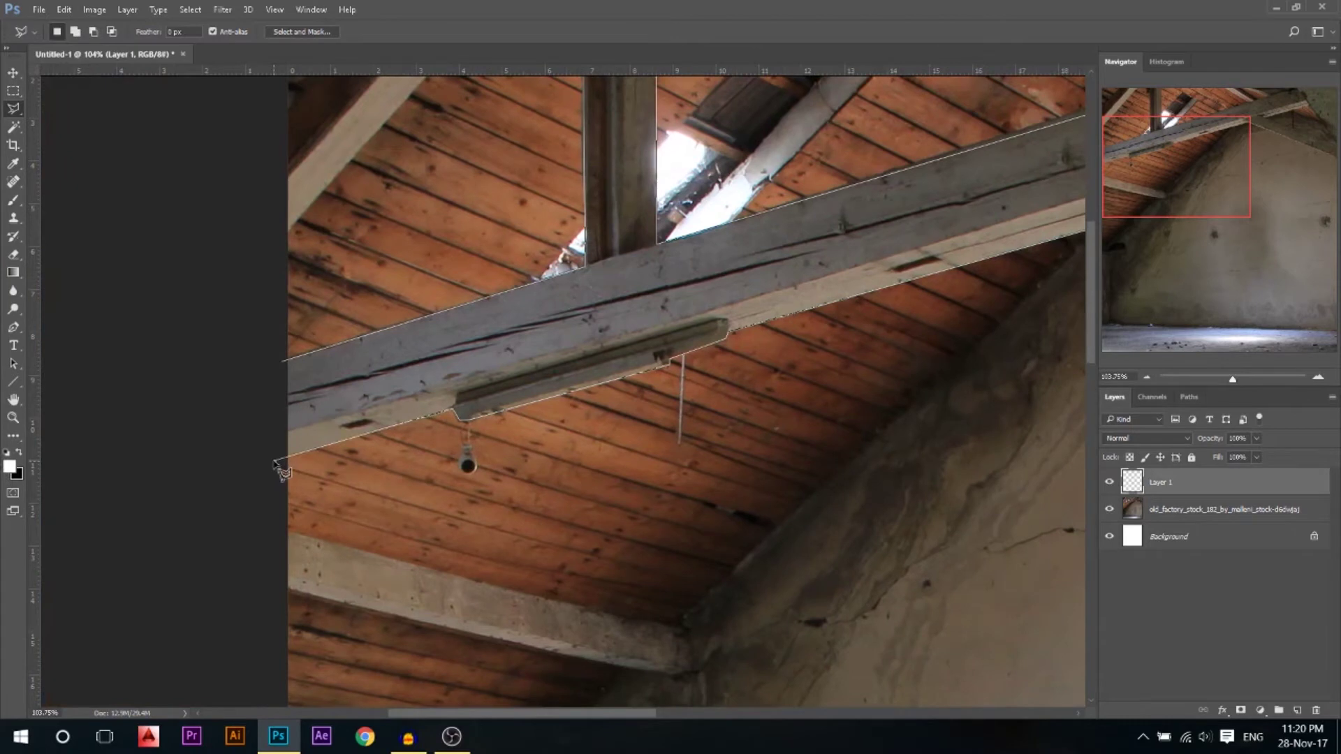
double_click(277, 459)
scroll(279, 446, down, 4)
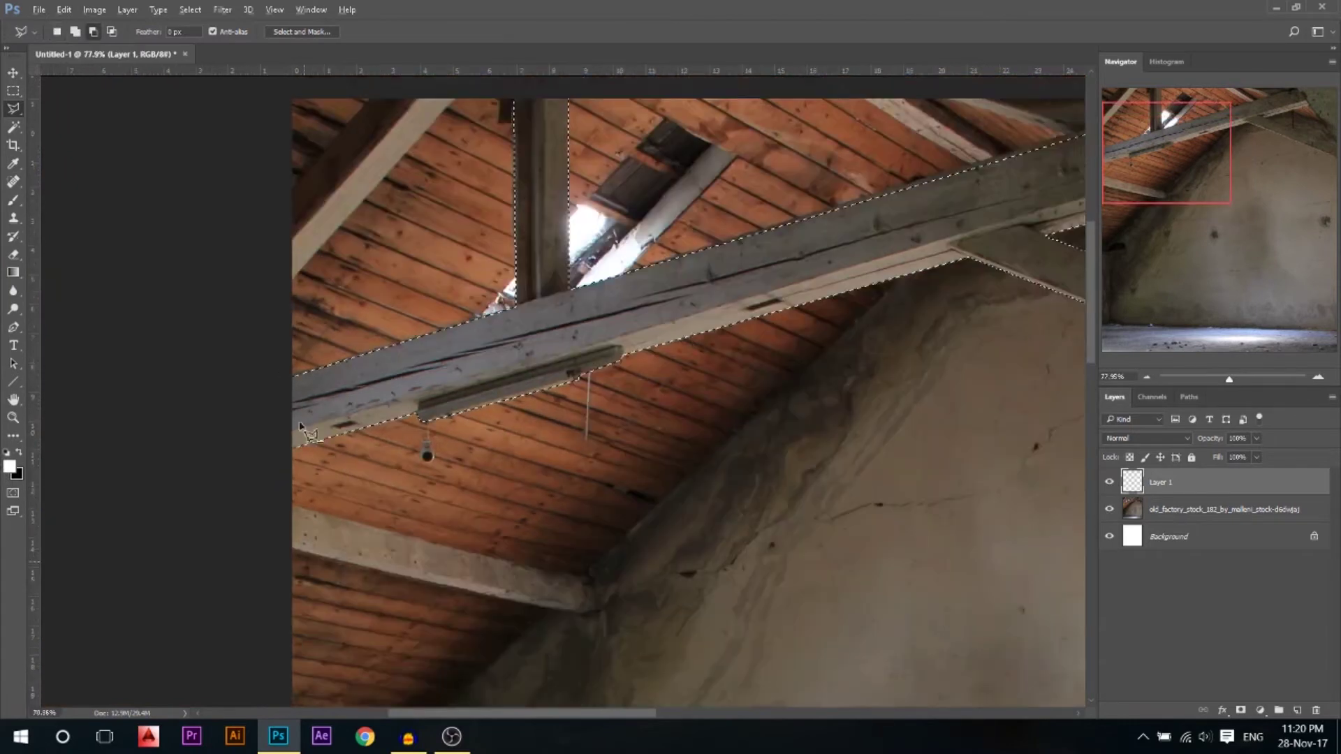
Try to copy the selected beams to a new layer from the empty Layer 1
right_click(502, 209)
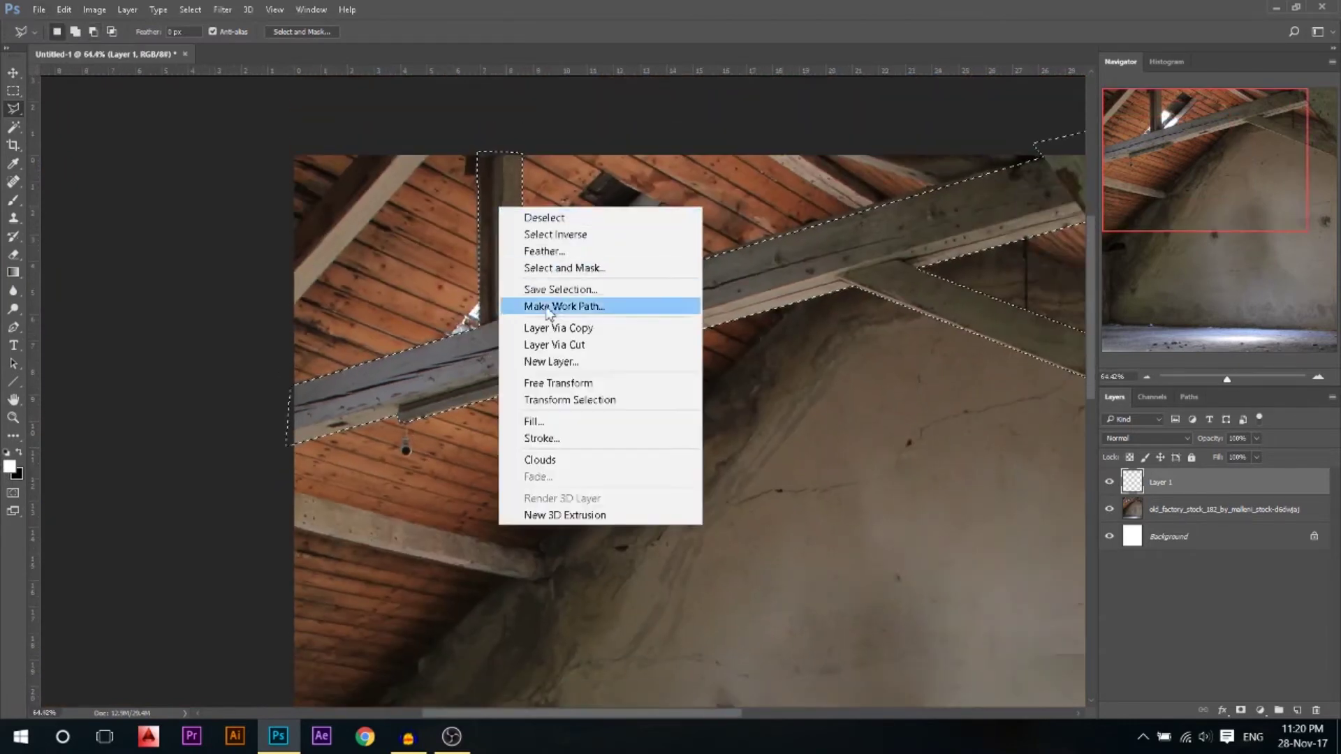
click(566, 330)
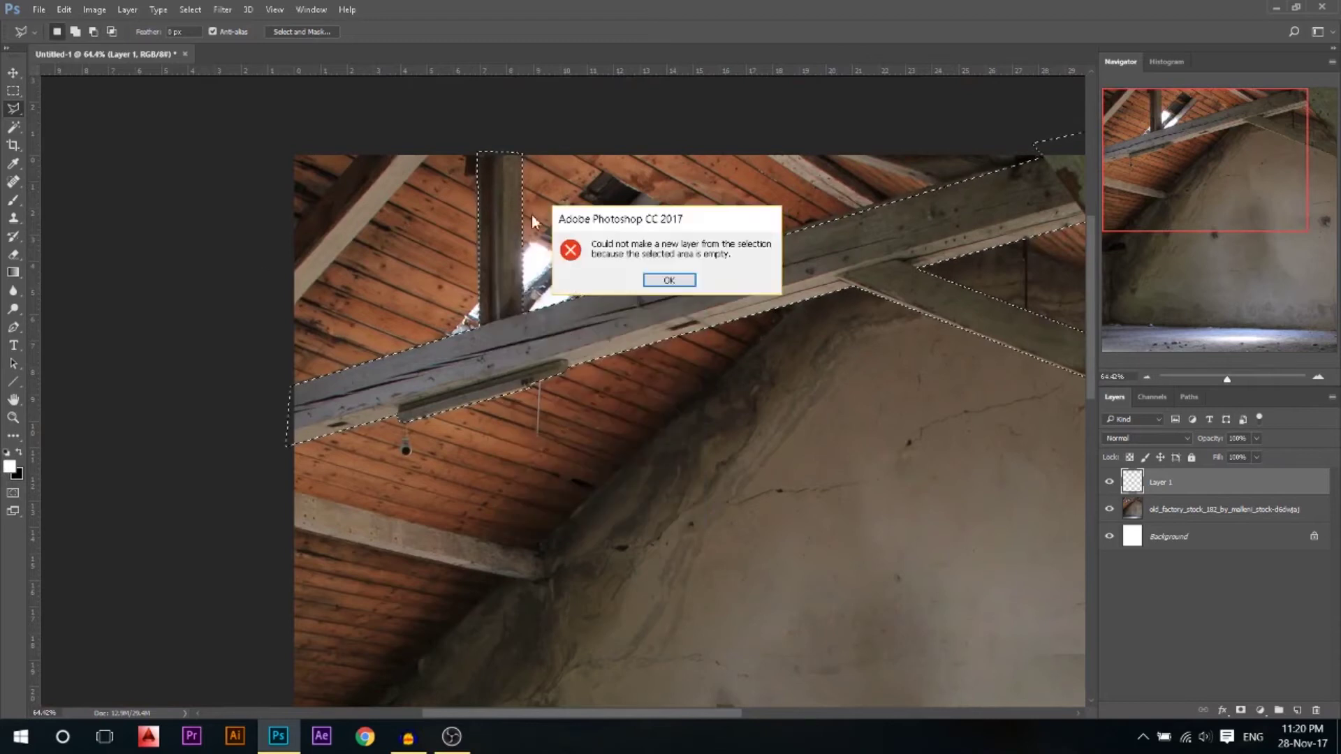
click(686, 281)
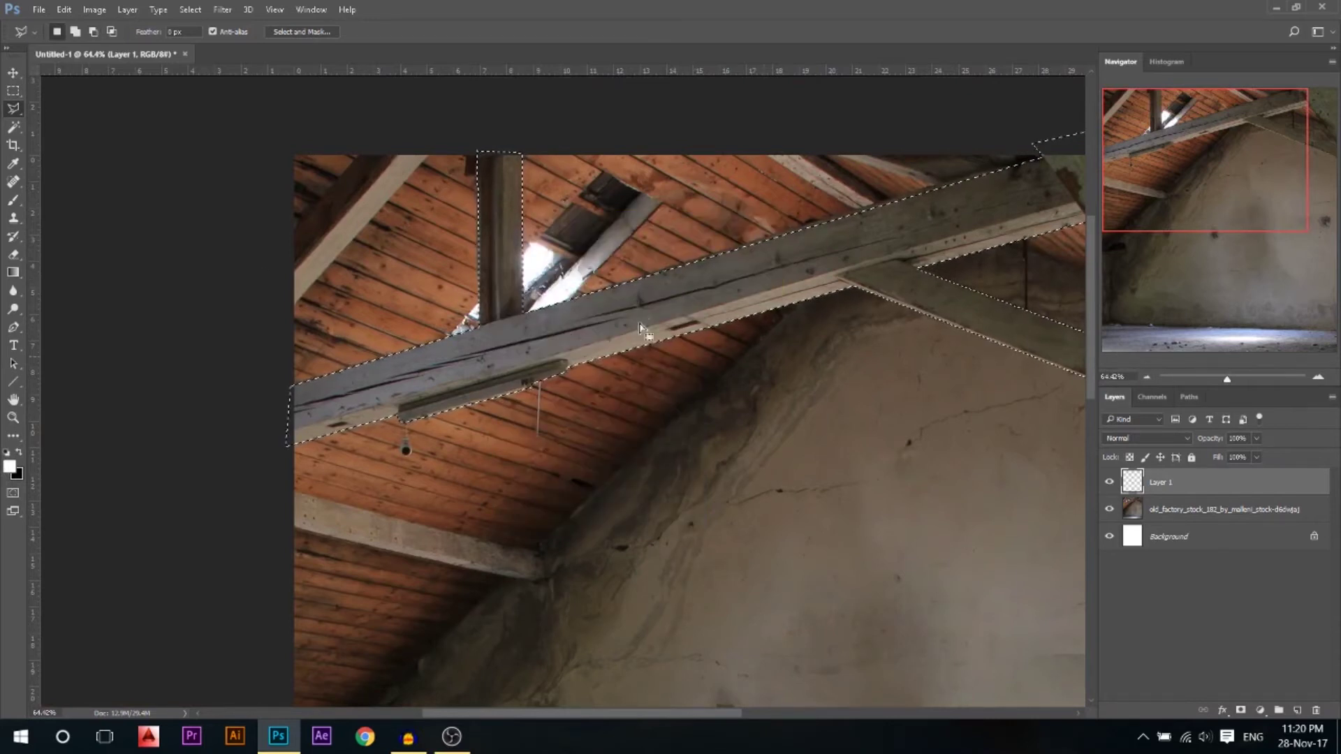
Copy the selected beams from the factory photo layer to a new layer, and delete the empty Layer 1
click(1176, 512)
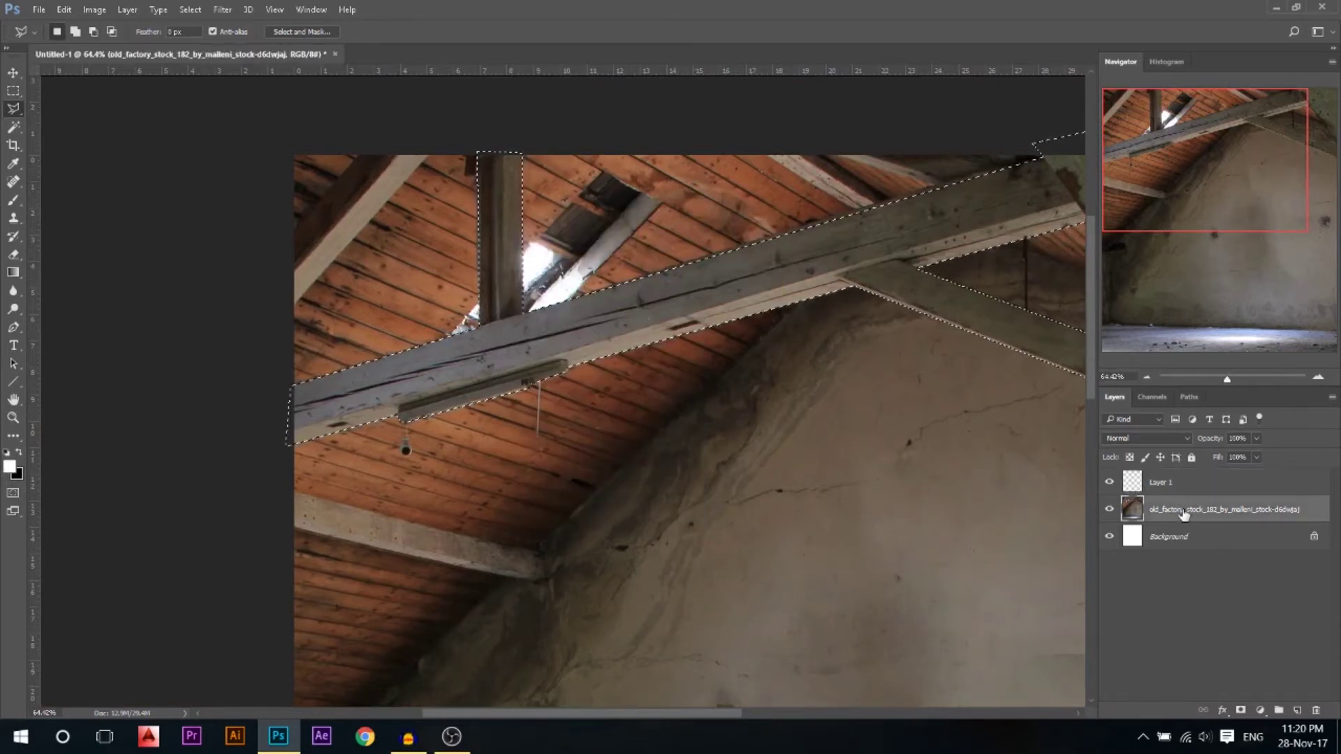
right_click(509, 336)
click(566, 451)
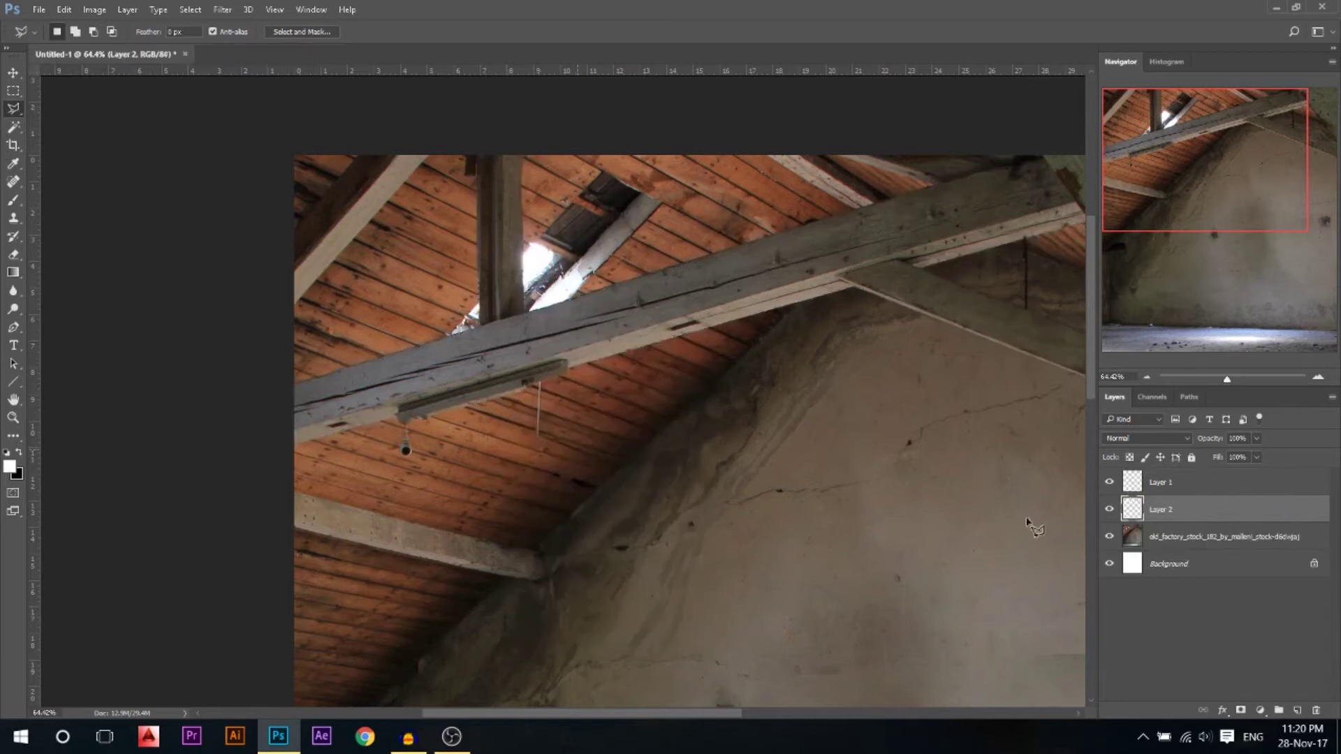
click(1156, 483)
key(Delete)
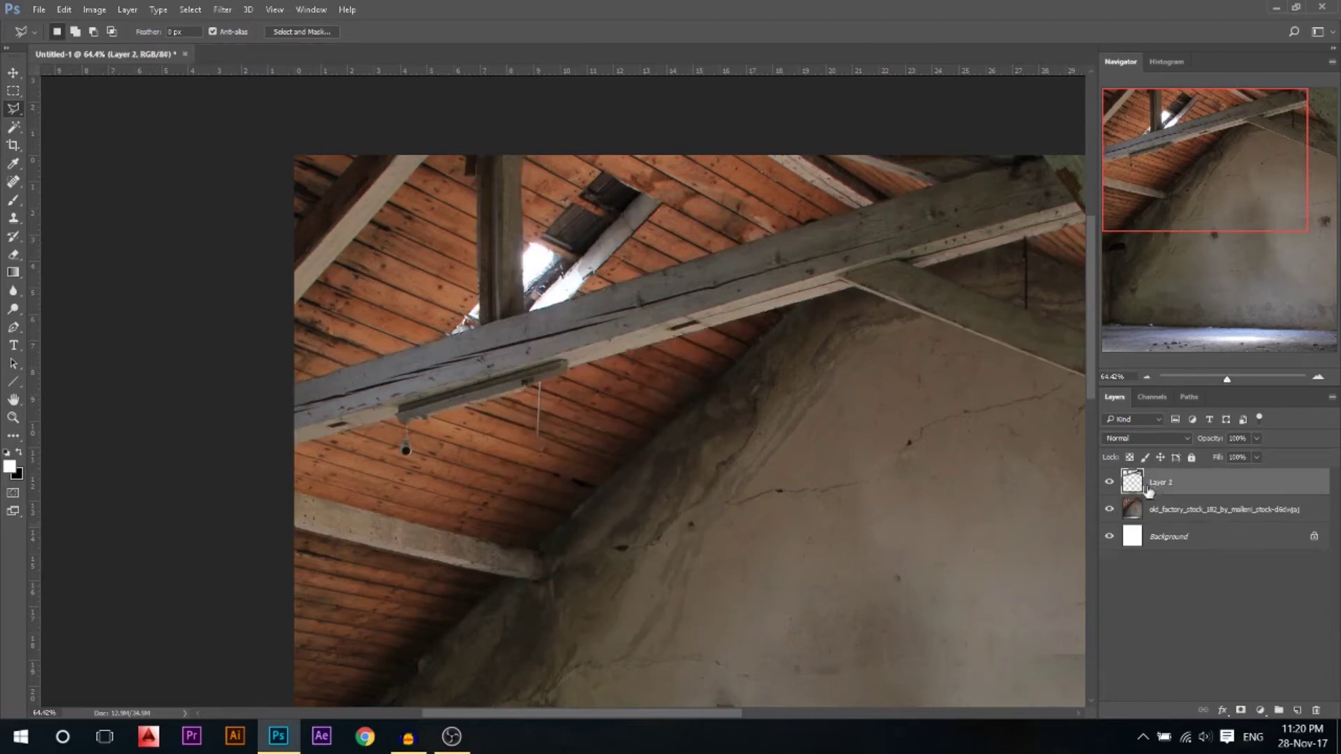
Move the copied beams down over the wall, flip them vertically, and rotate them so they slope down toward the floor
scroll(566, 395, down, 2)
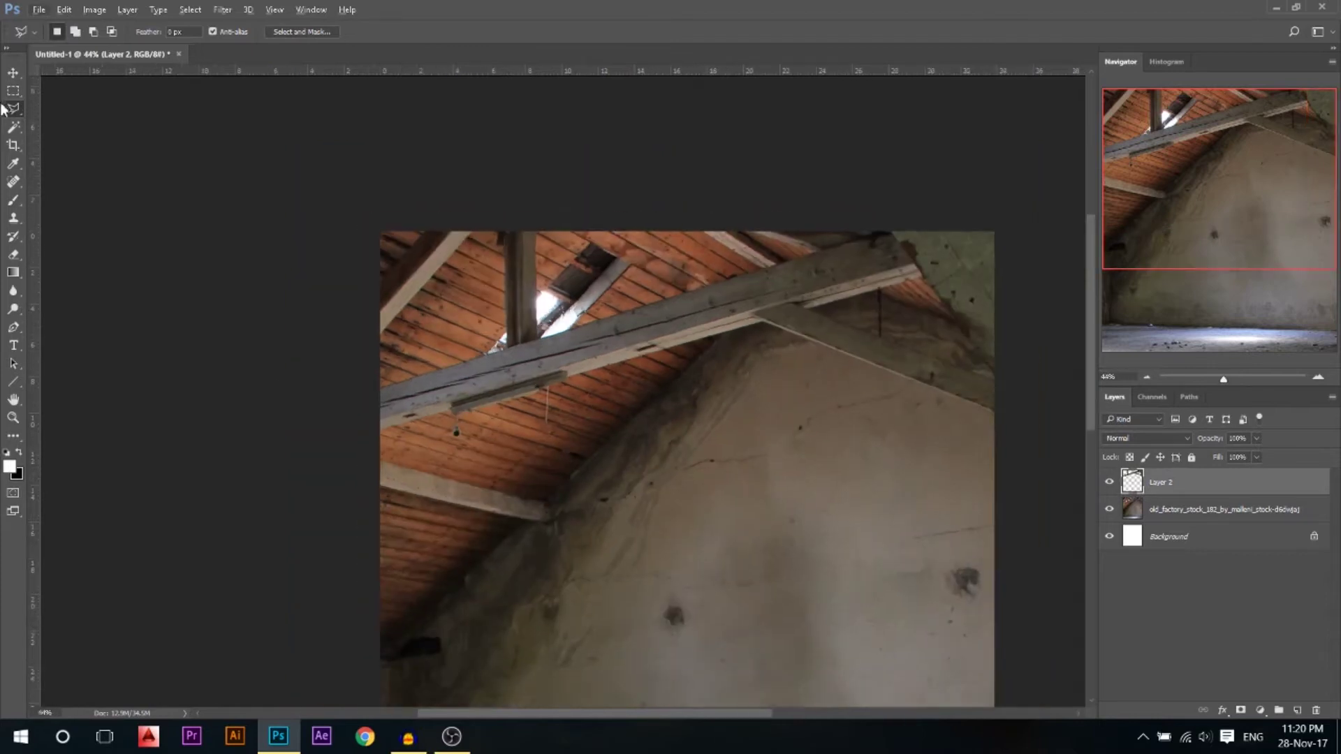
click(13, 73)
scroll(417, 255, down, 1)
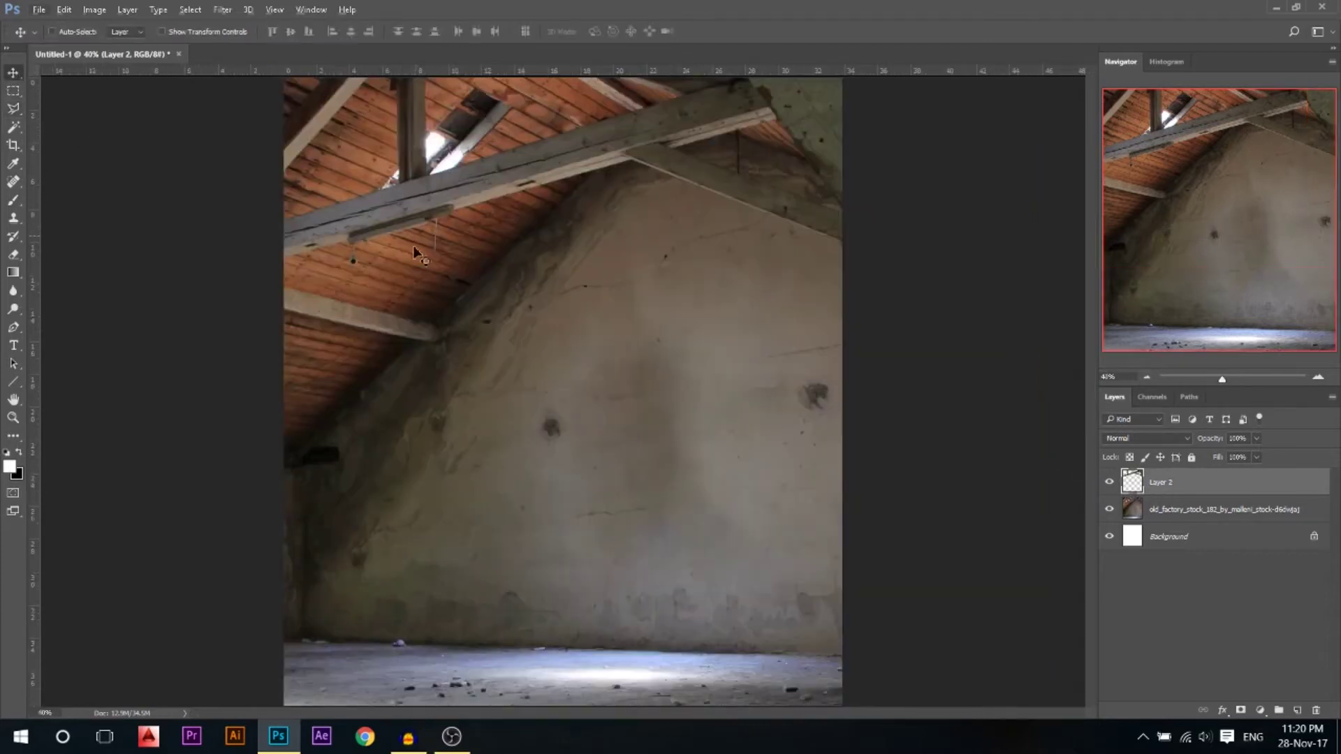
drag(487, 184, 466, 408)
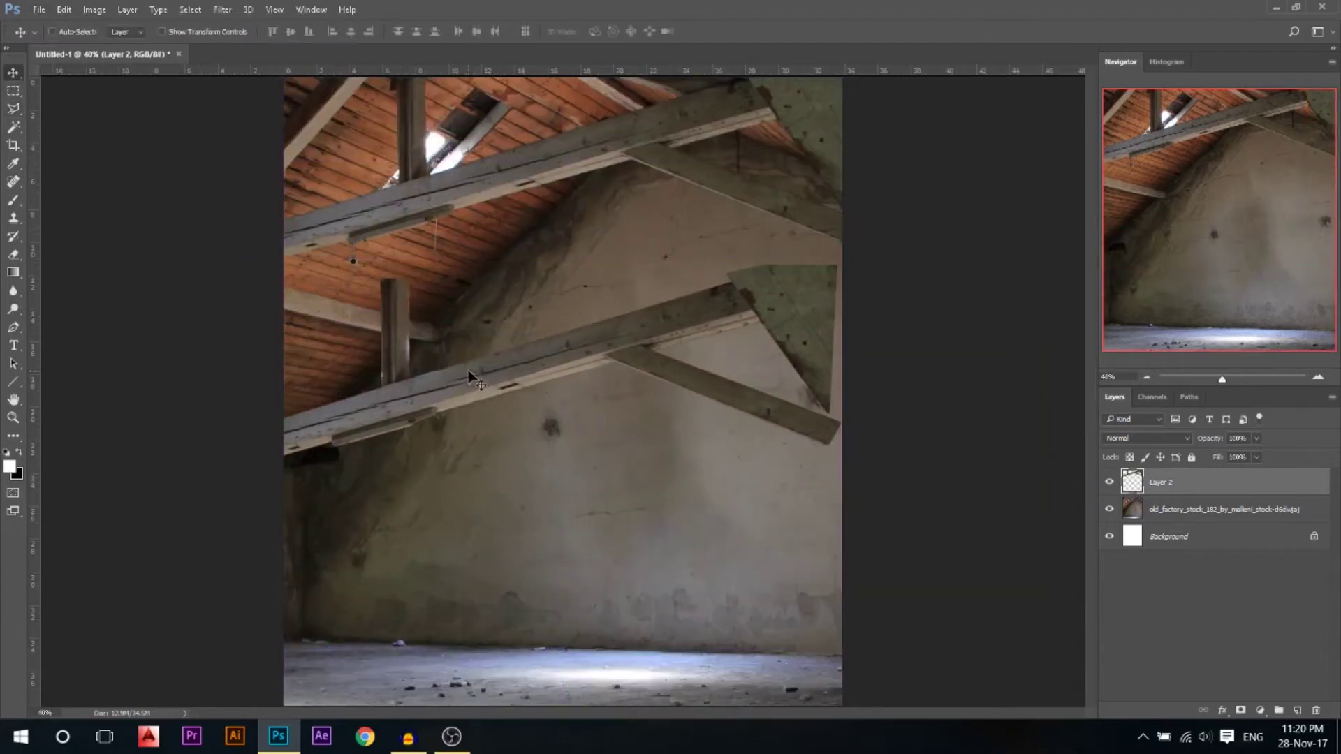
scroll(444, 360, down, 1)
key(ctrl+t)
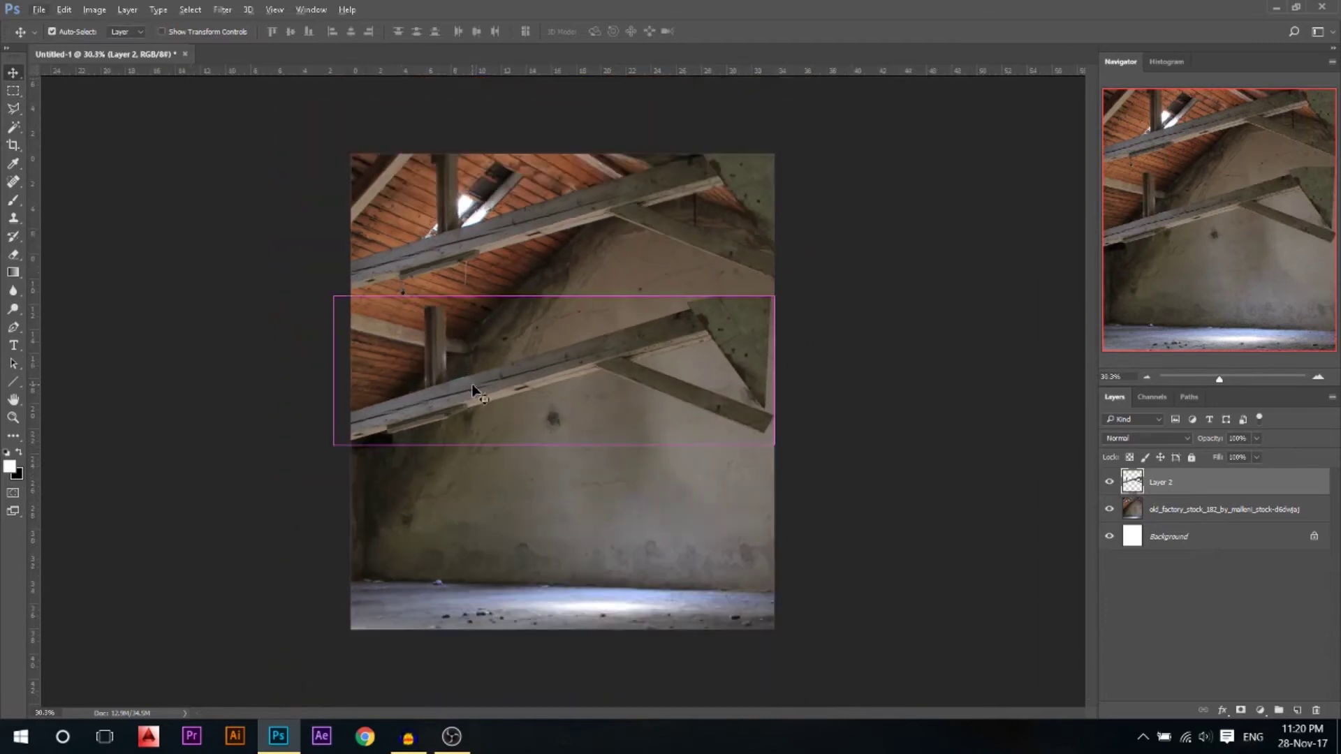
drag(849, 252, 259, 256)
right_click(453, 319)
click(552, 540)
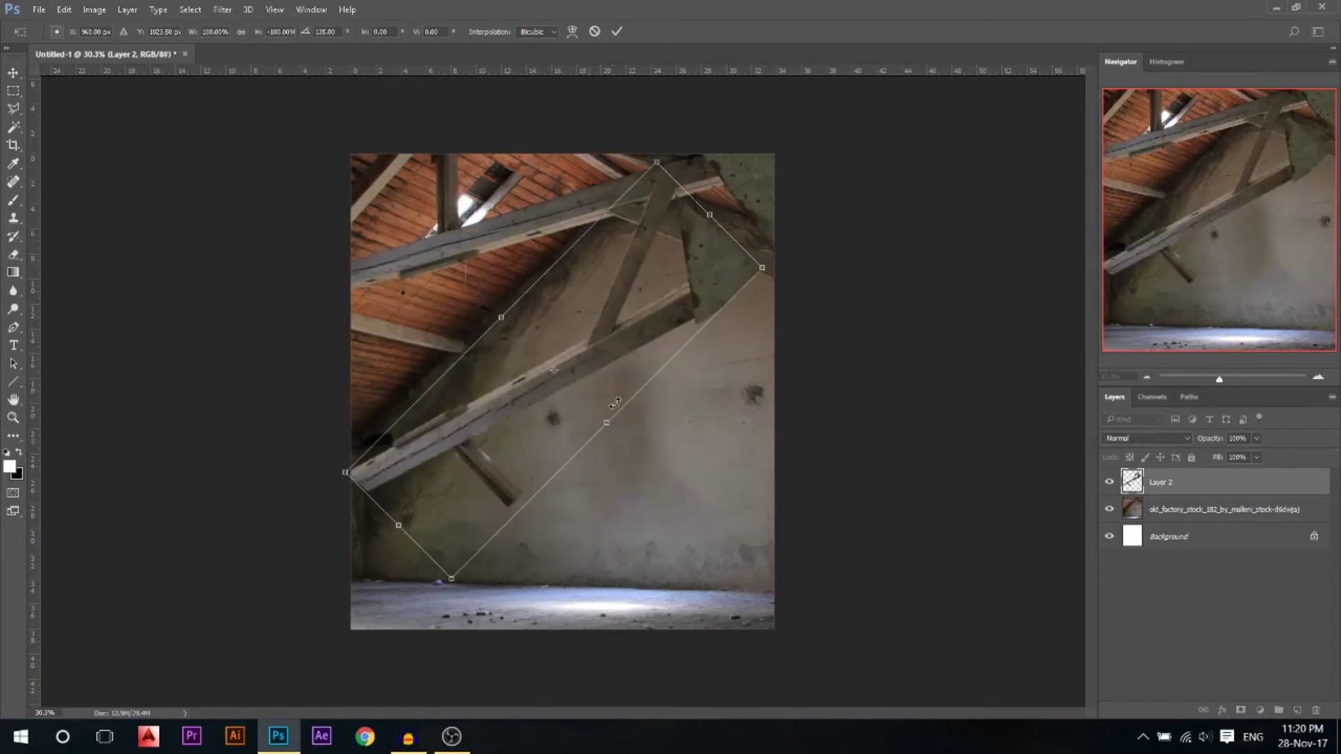
drag(776, 217, 859, 449)
drag(611, 479, 579, 564)
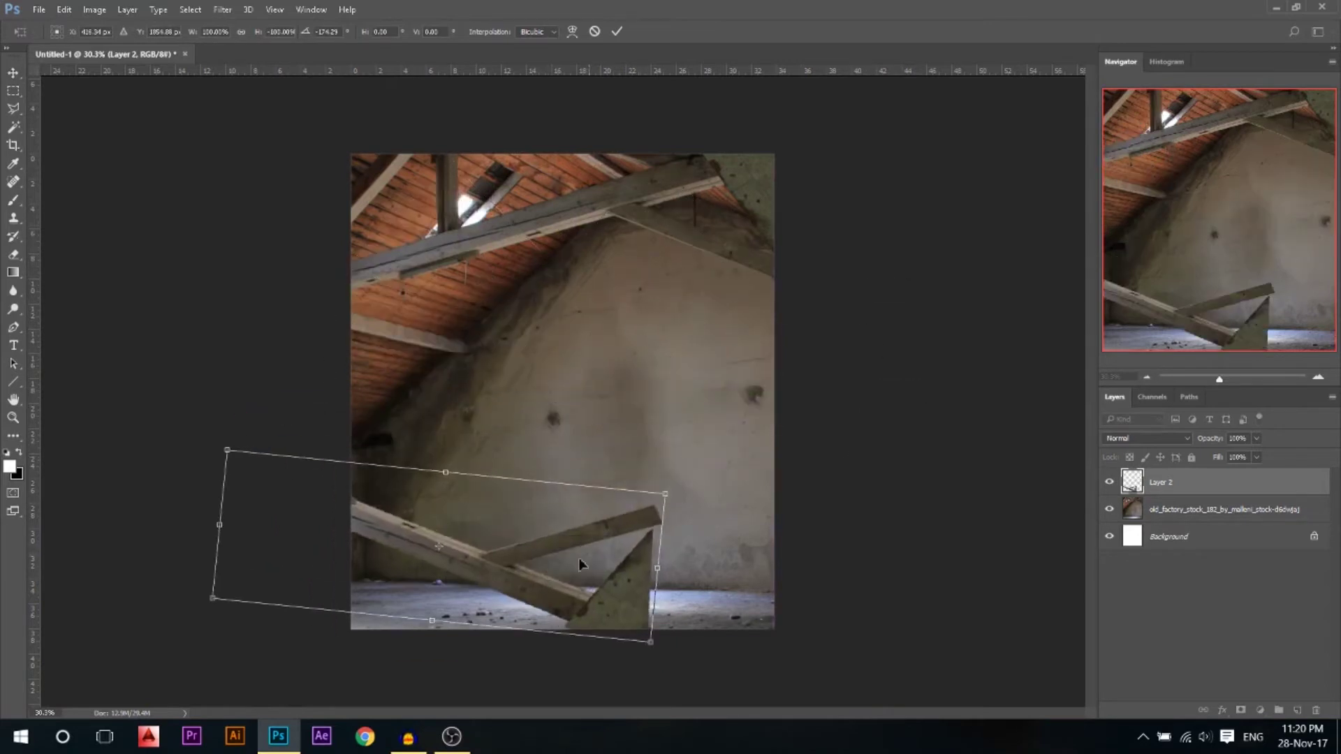
Enlarge, rotate and reposition the flipped beams so they cross the image's lower-left corner as a foreground frame, and apply the transform
drag(667, 497, 726, 457)
drag(787, 422, 794, 511)
drag(491, 545, 477, 565)
drag(694, 485, 701, 511)
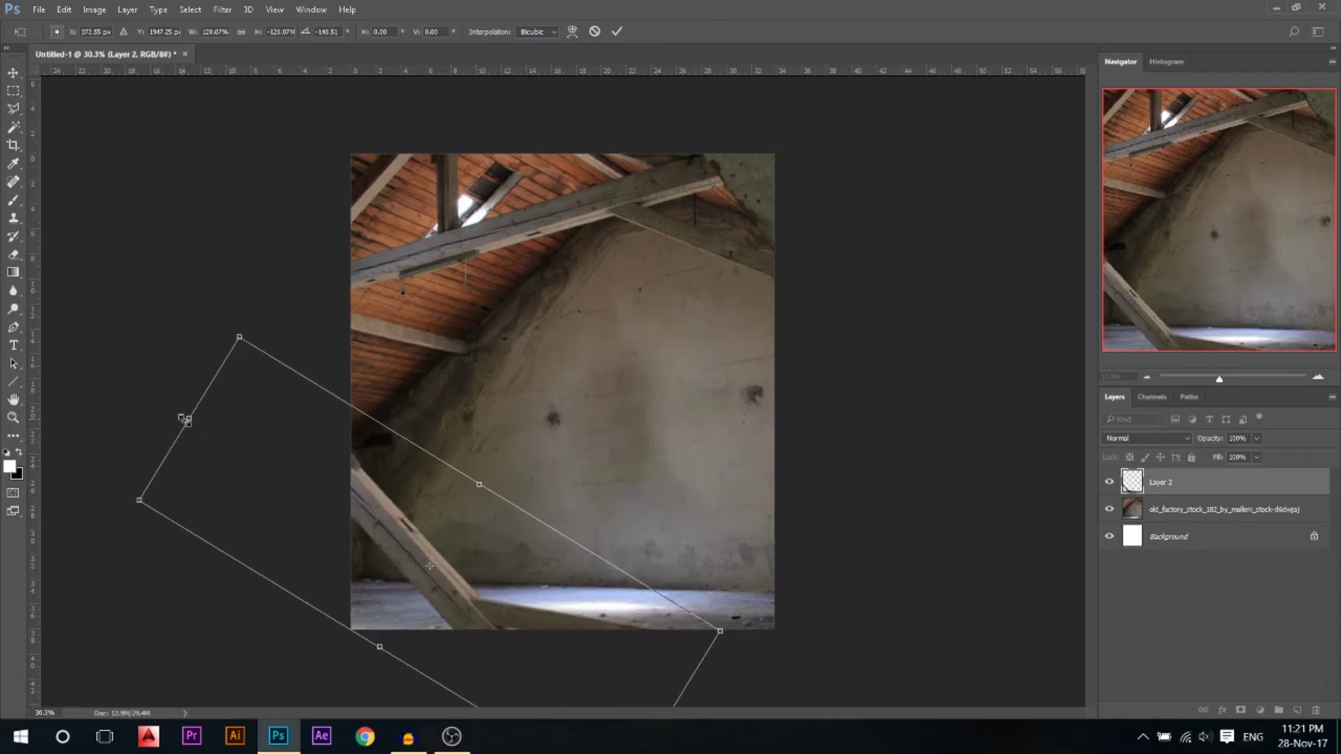
drag(187, 421, 222, 441)
drag(832, 534, 832, 514)
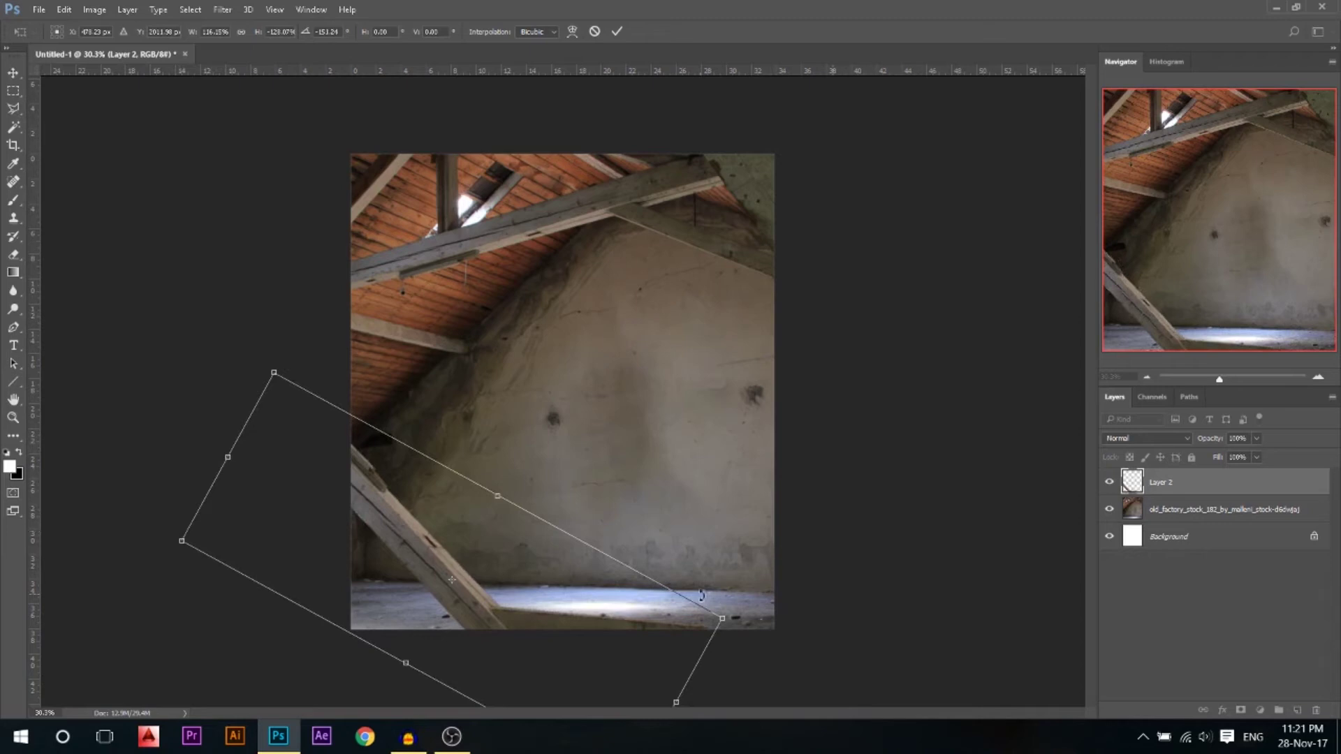
drag(455, 491, 497, 506)
drag(889, 616, 886, 604)
drag(506, 607, 515, 613)
mouse_move(742, 499)
mouse_down()
mouse_move(739, 539)
mouse_move(737, 514)
mouse_up()
key(Return)
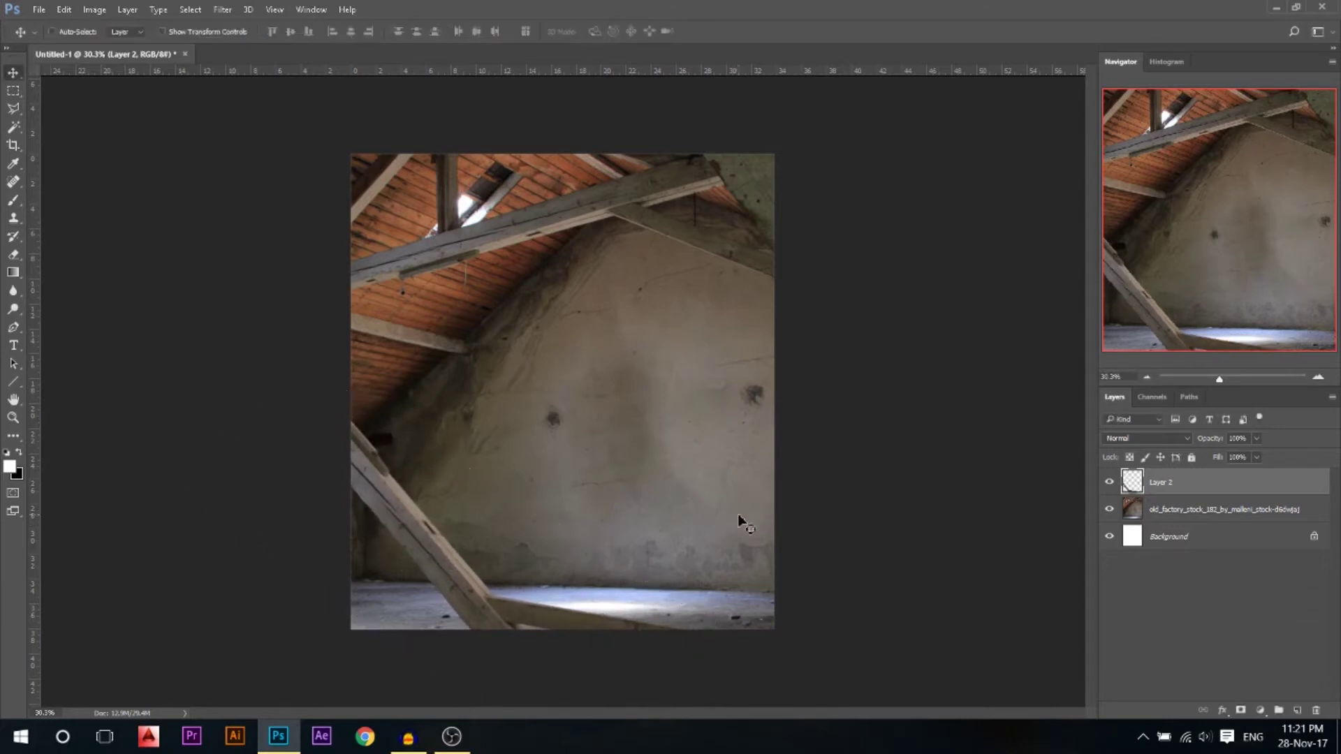
drag(512, 592, 460, 585)
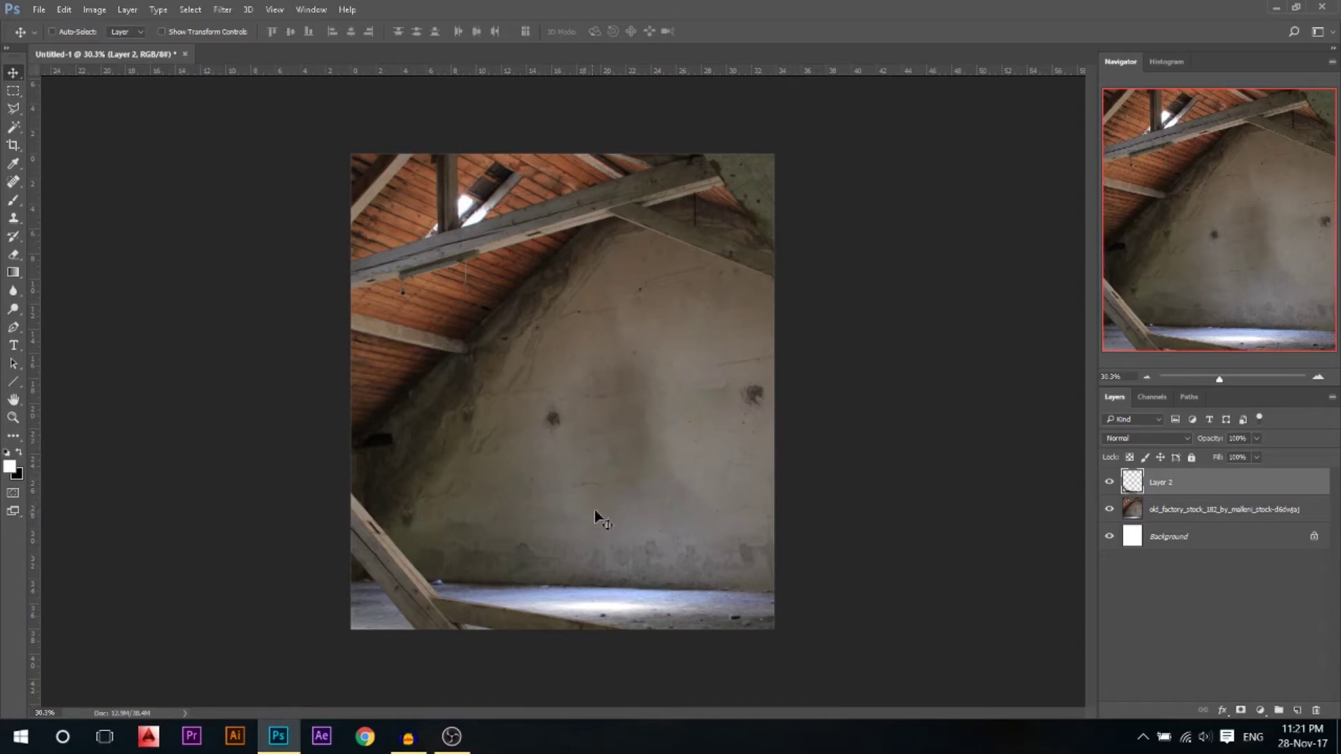
Duplicate the foreground beams toward the other side of the image, flip the copy vertically, and rotate it until its main beam stands nearly upright
drag(407, 576, 587, 475)
key(ctrl+t)
drag(810, 419, 838, 629)
right_click(634, 497)
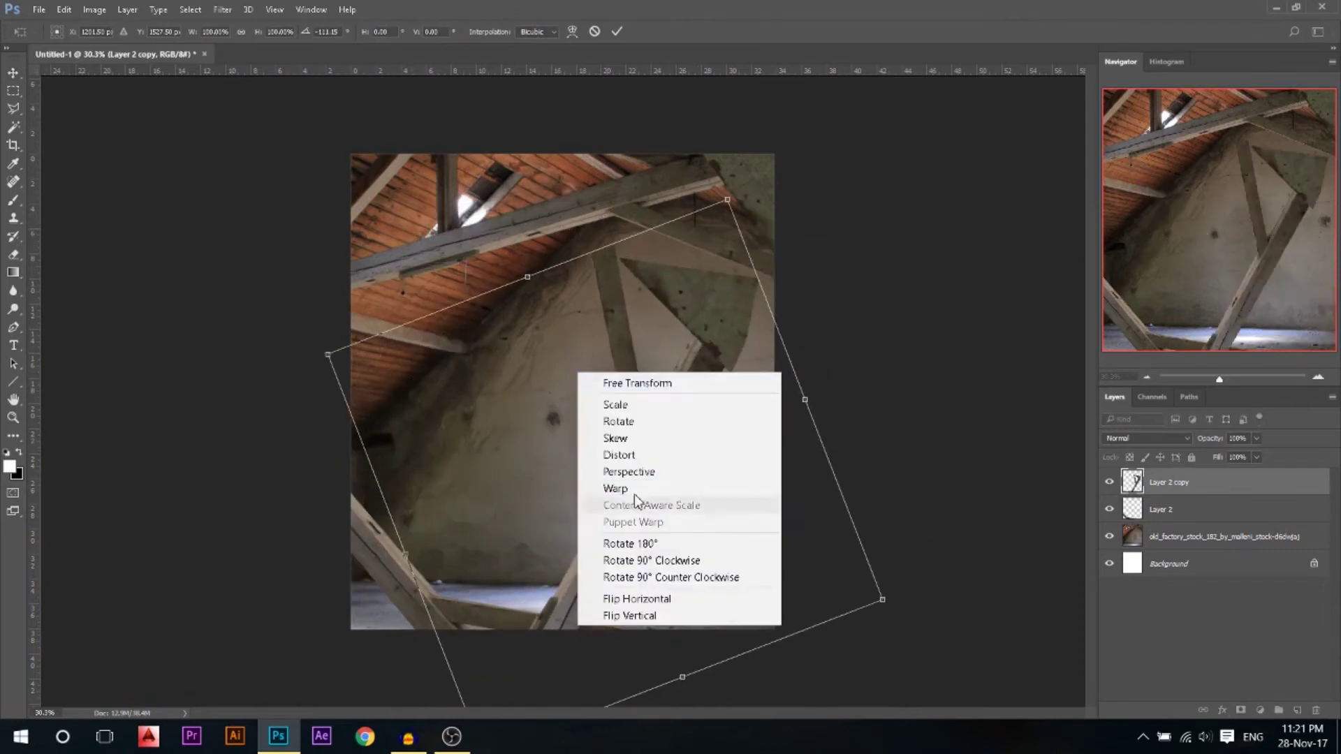
click(632, 615)
drag(825, 214, 914, 261)
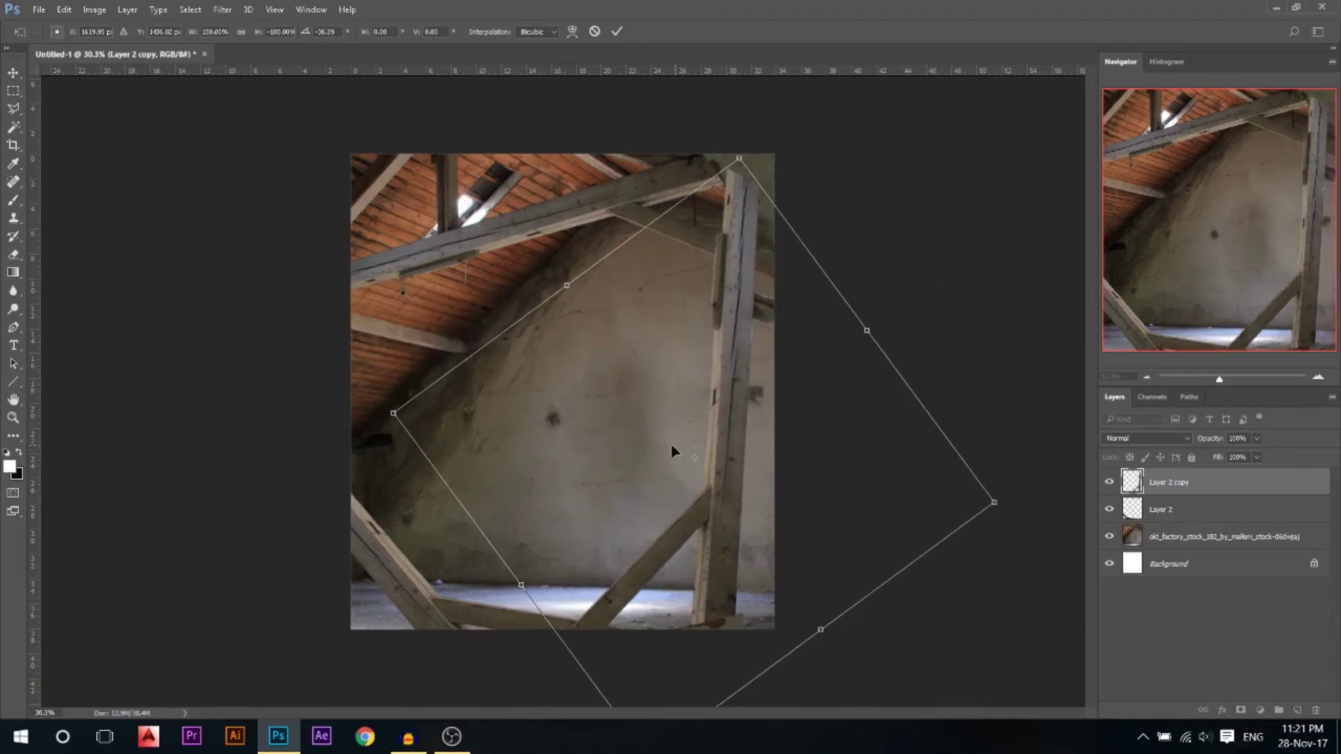
Shift and rotate the copied beams against the image's right edge, with the brace crossing the lower corner, and apply the transform
drag(670, 449, 751, 464)
drag(973, 240, 955, 228)
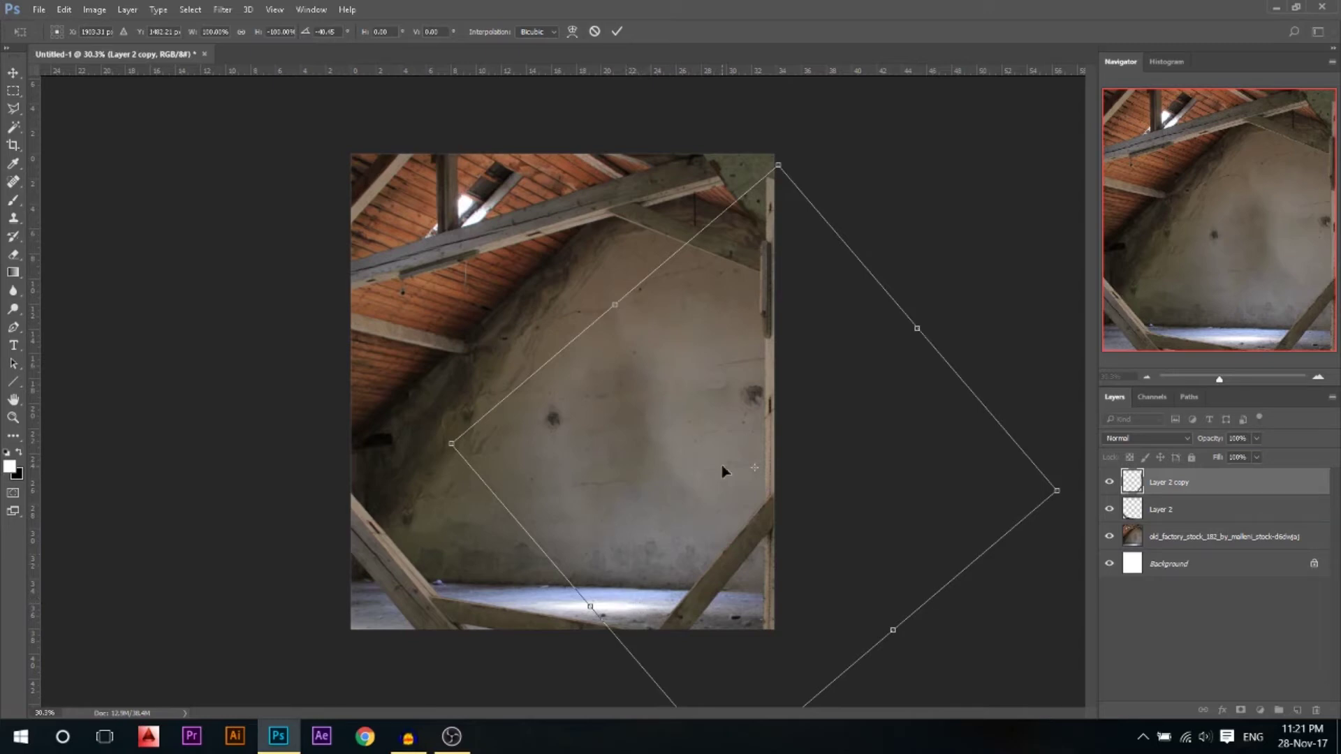
drag(780, 236, 771, 225)
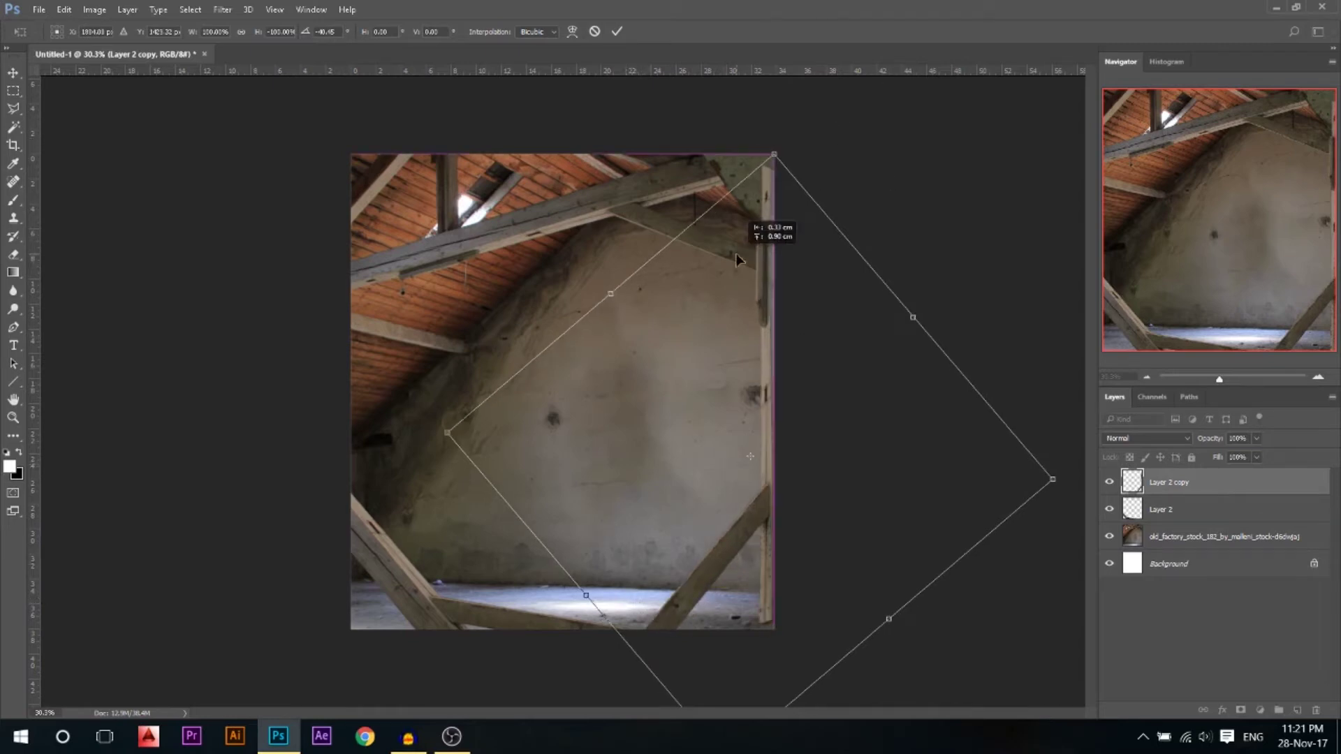
drag(904, 165, 930, 183)
drag(768, 304, 778, 308)
key(Return)
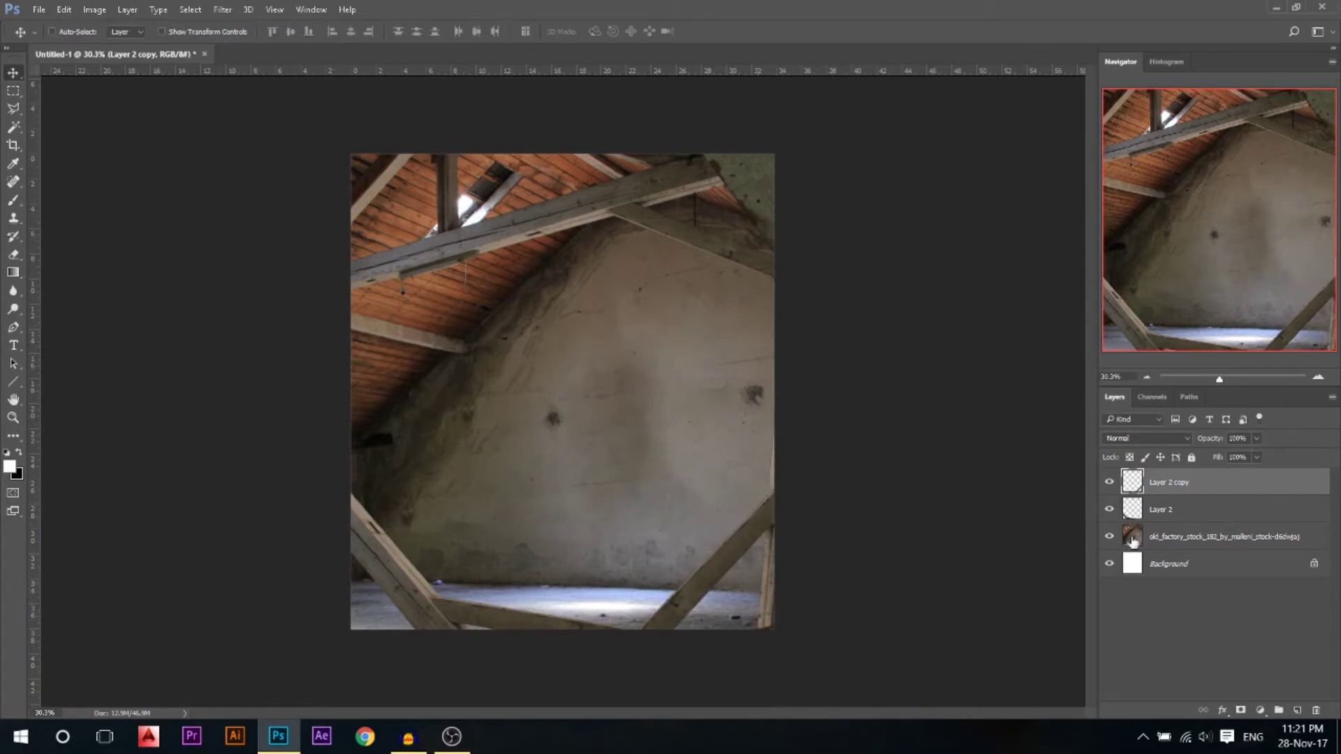
Merge the two foreground beam layers into one layer
shift+click(1149, 509)
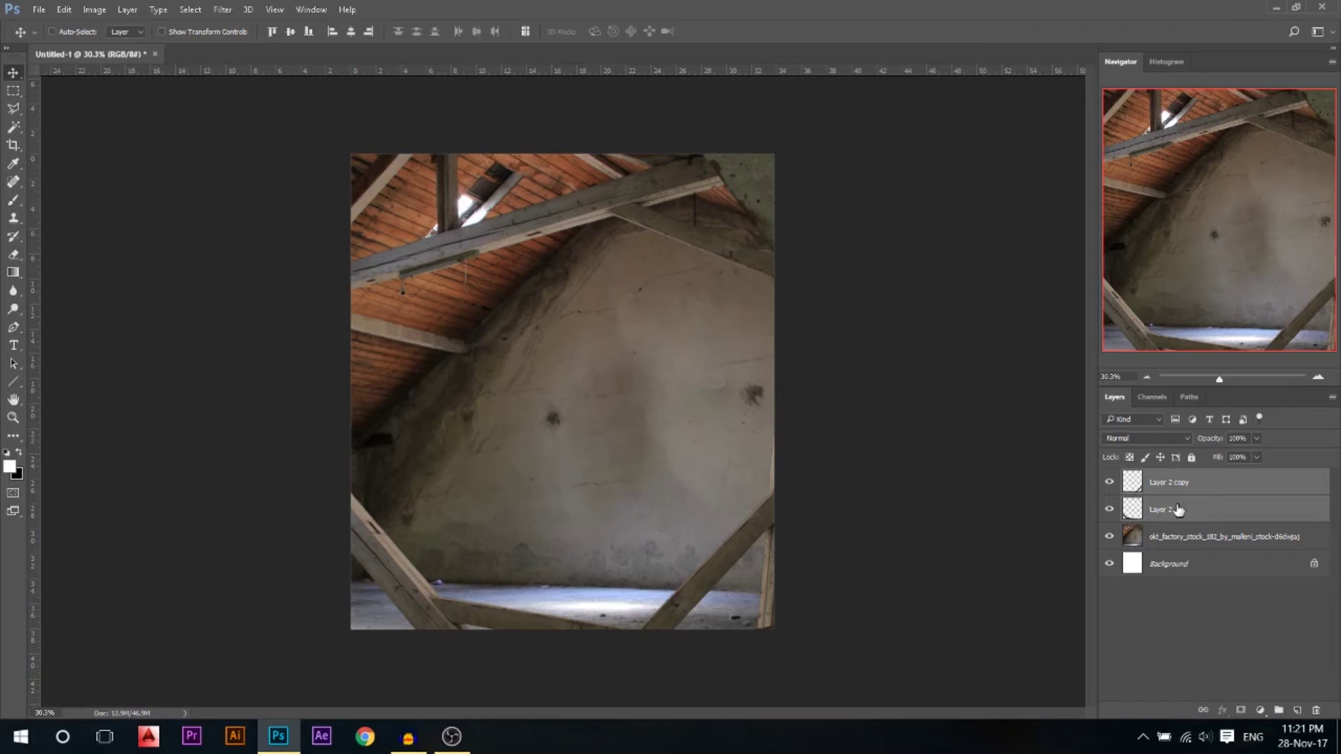
right_click(1171, 509)
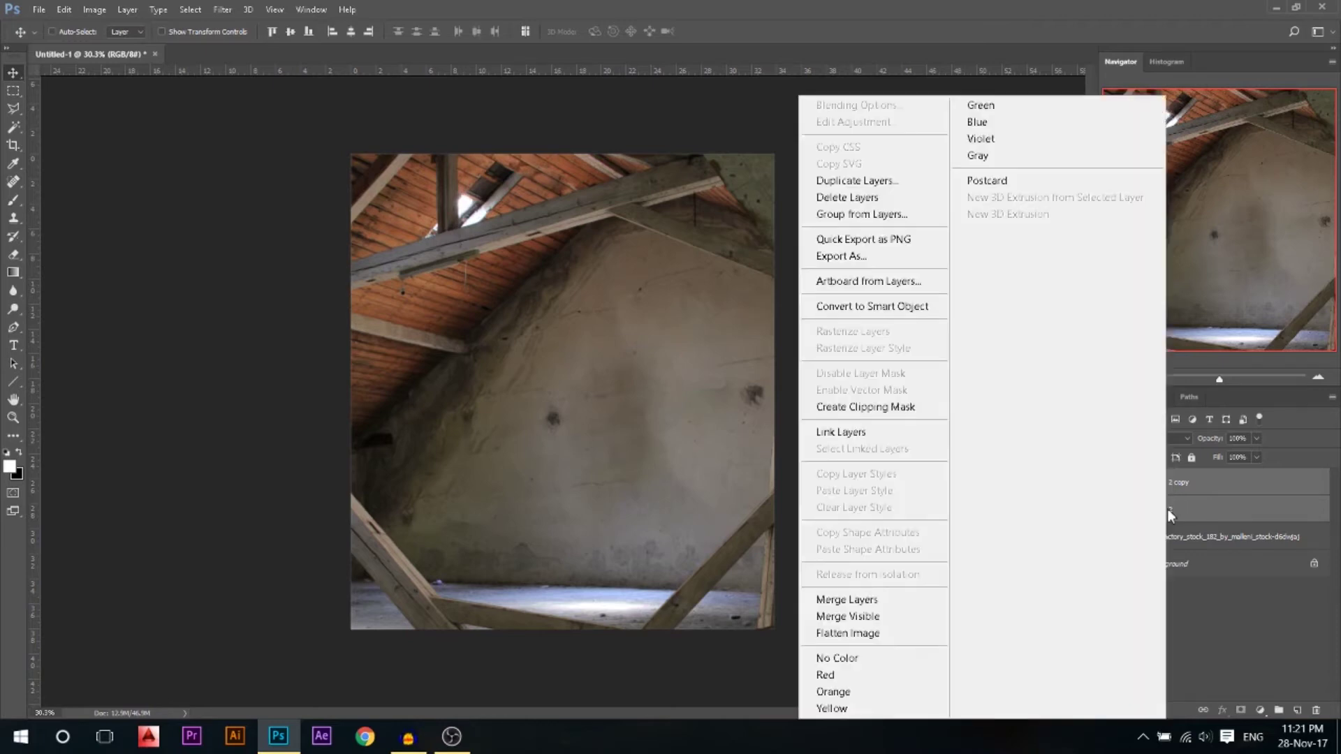
click(883, 597)
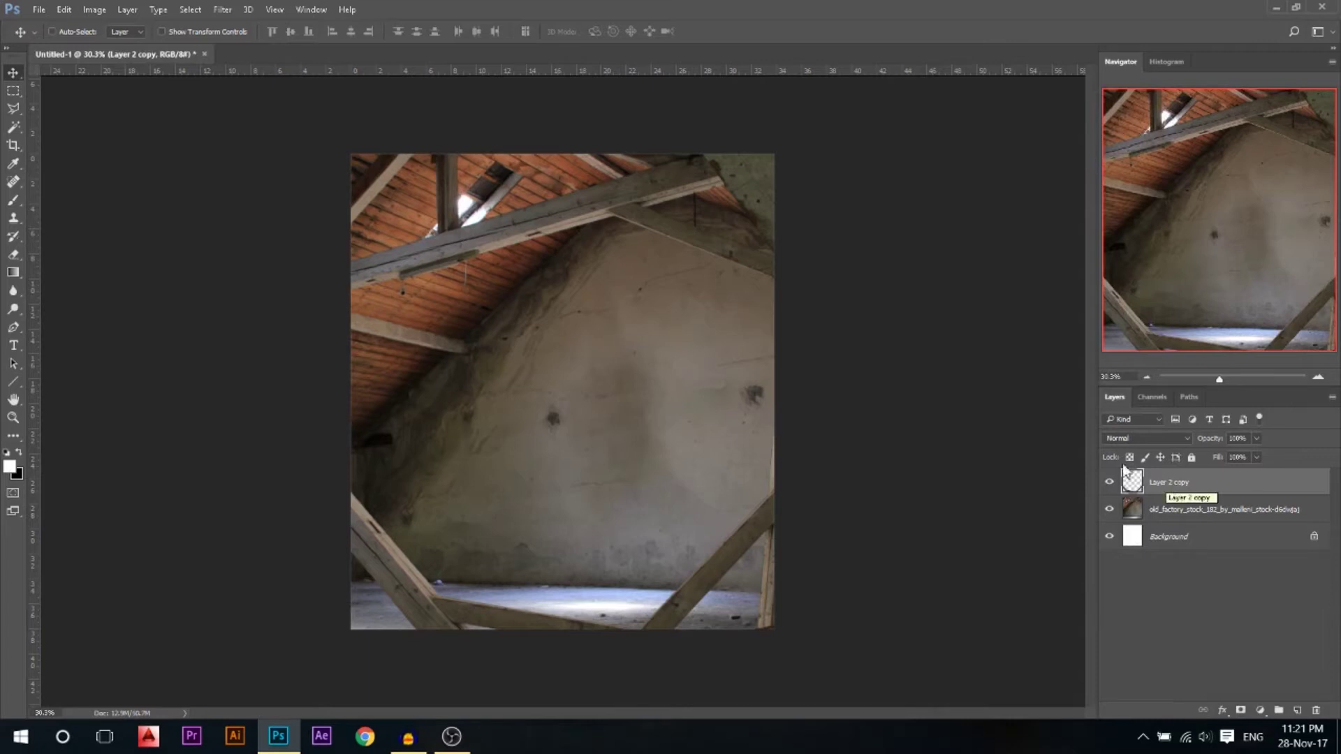
Darken the foreground beams with Curves, lowering the highlight end and bending the curve well below the diagonal
key(ctrl+m)
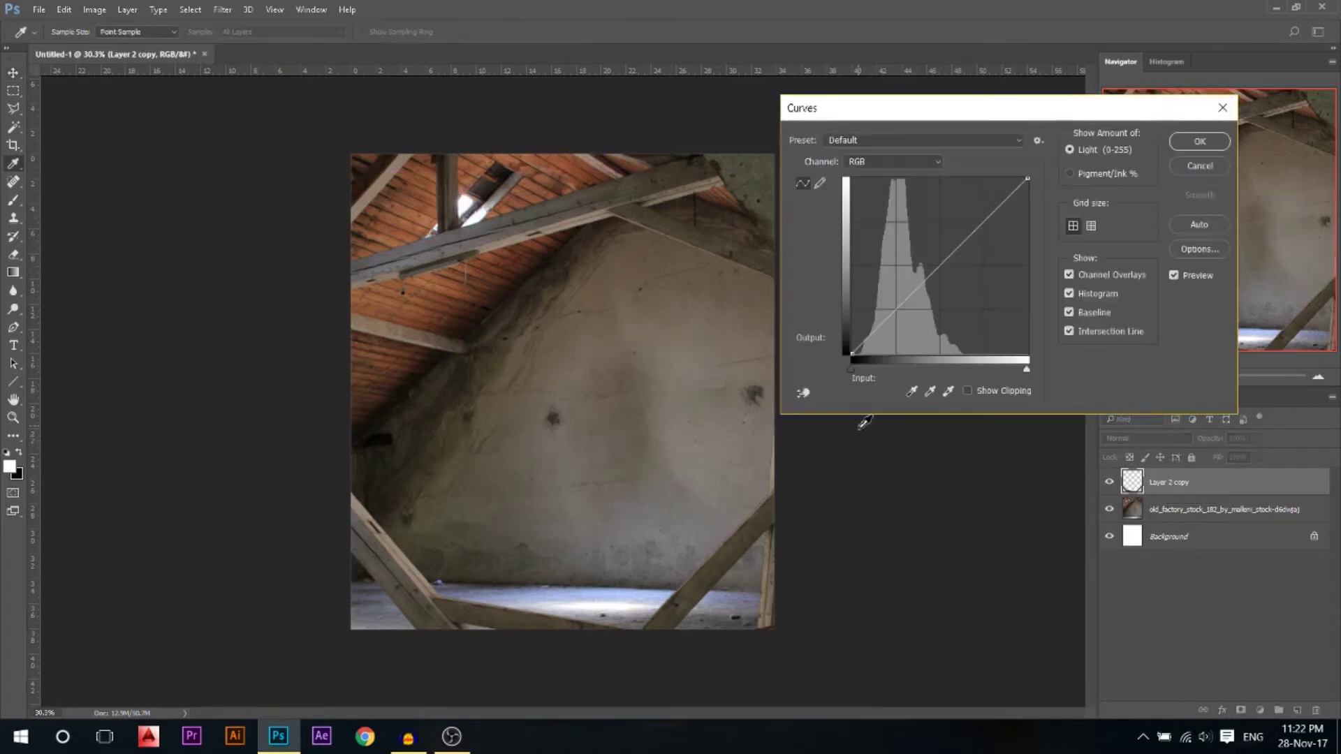
drag(1027, 179, 1027, 277)
click(853, 351)
drag(939, 321, 976, 310)
drag(854, 350, 851, 349)
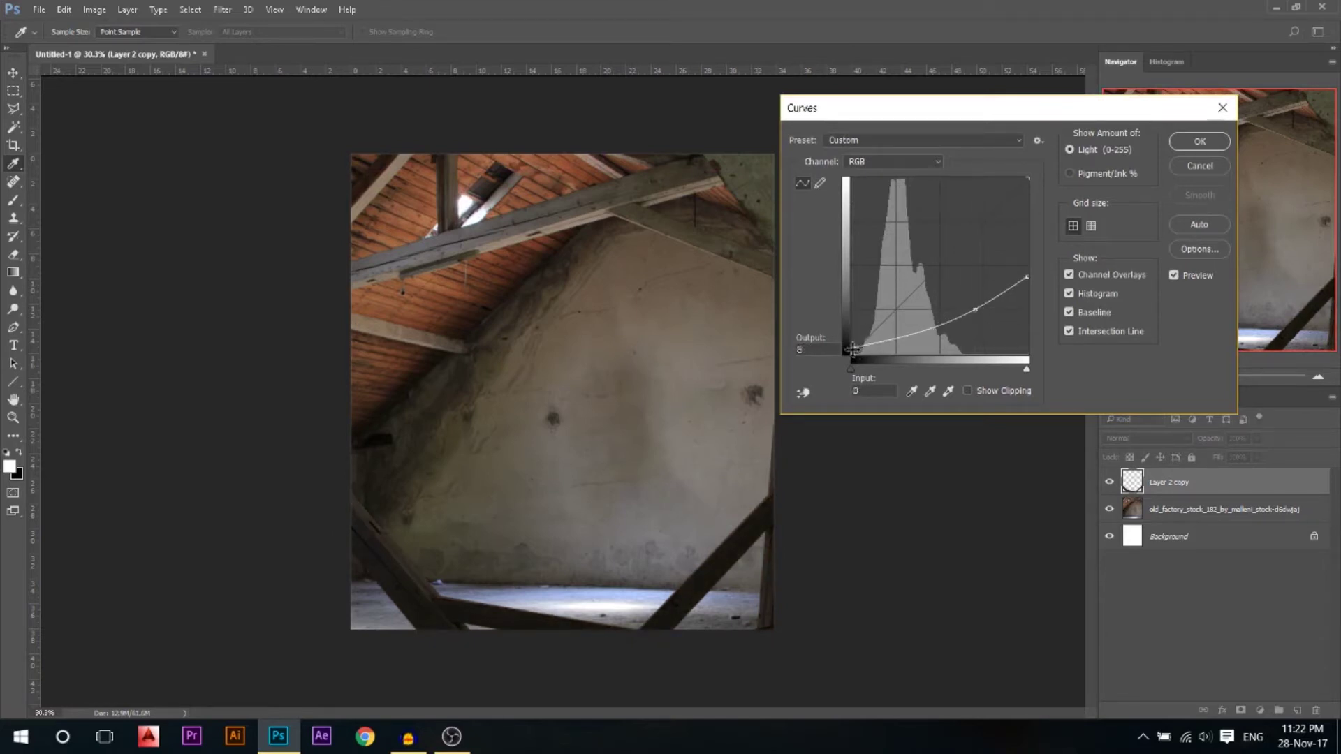
click(1180, 143)
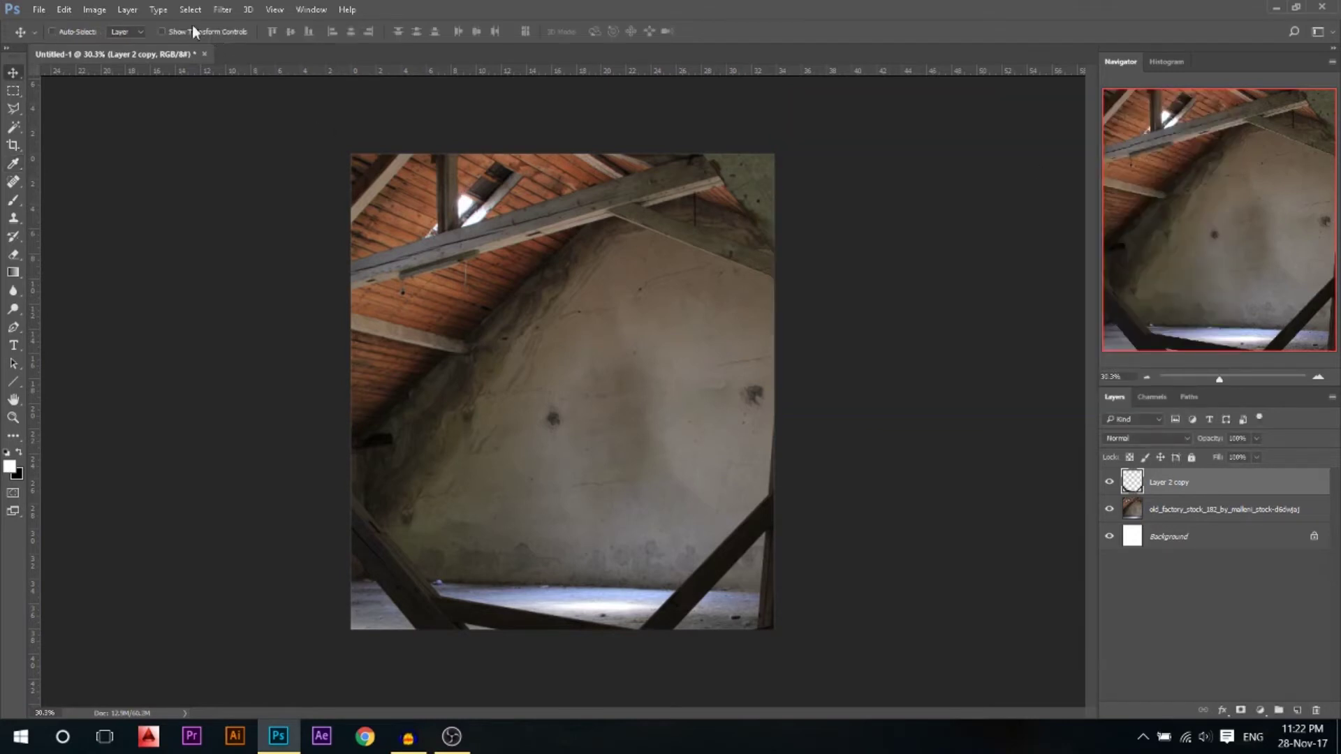
Apply a Gaussian Blur with a radius of about 10 pixels to the foreground beams
click(232, 10)
mouse_move(275, 203)
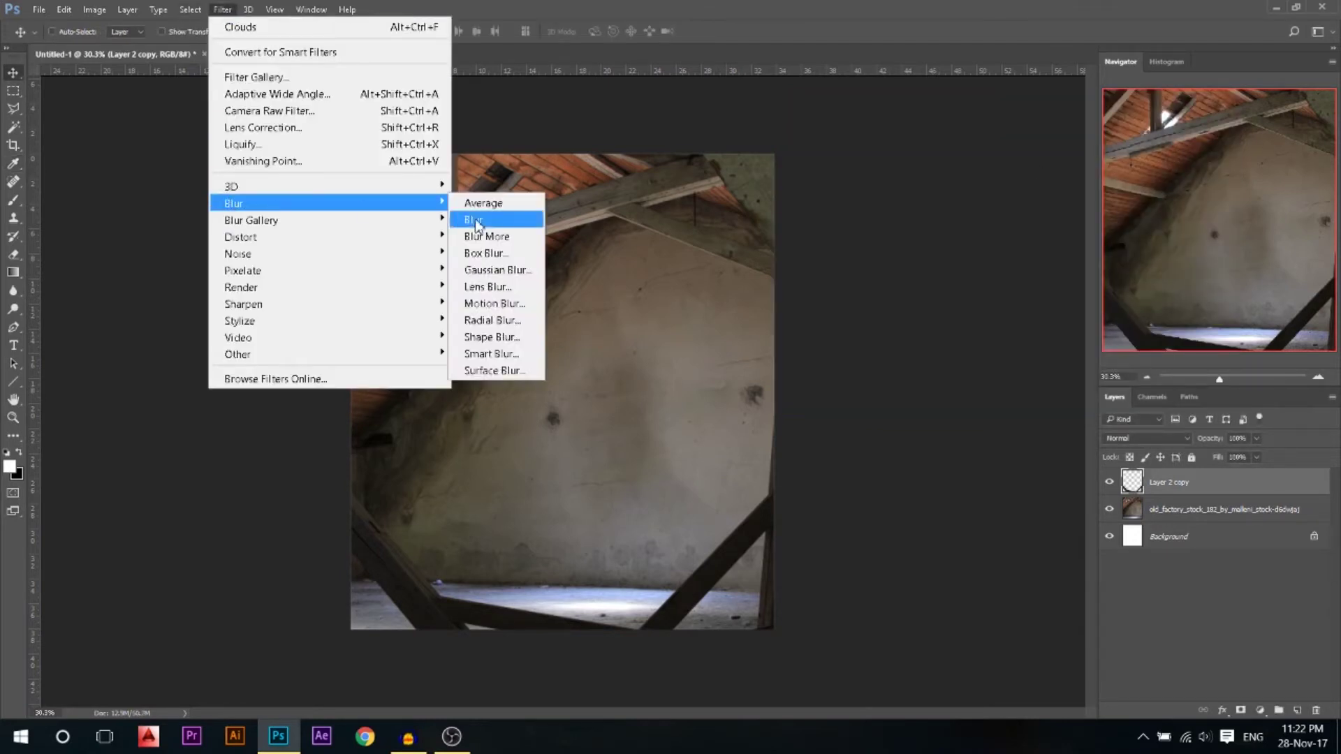
click(480, 270)
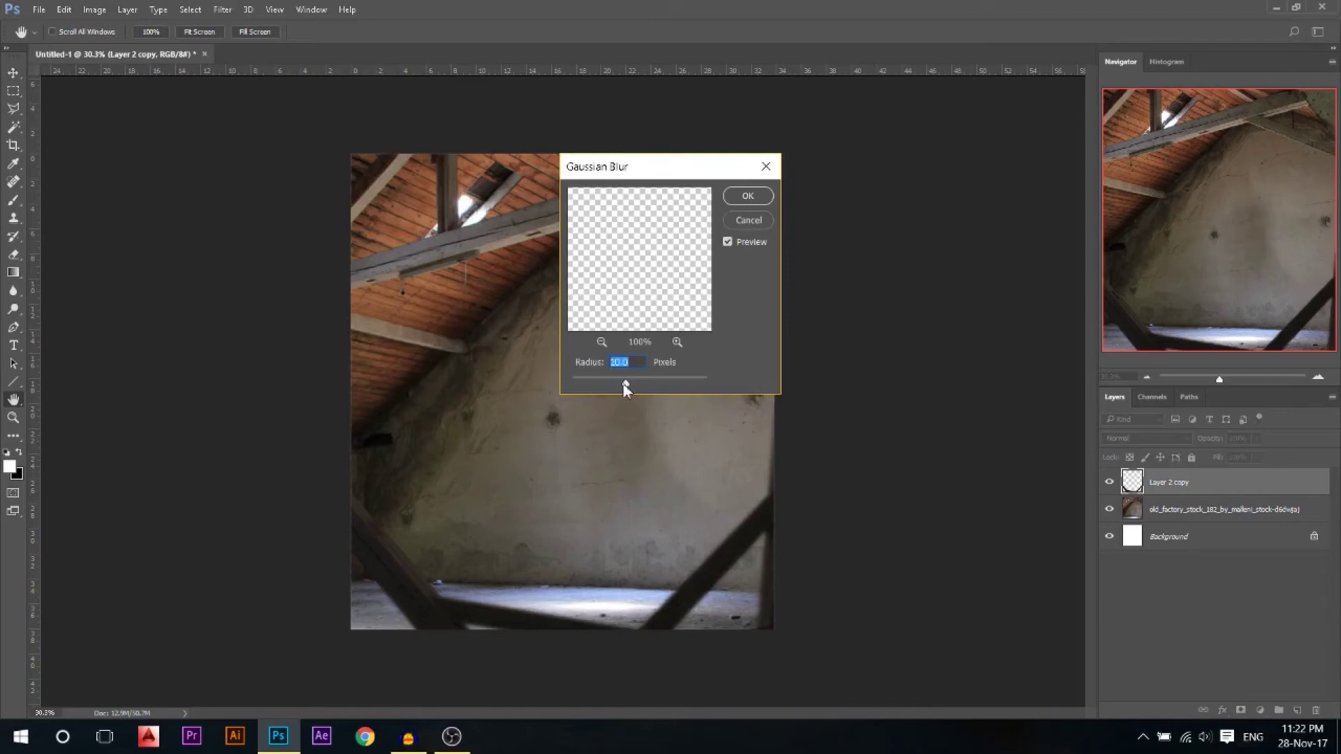
drag(625, 384, 624, 384)
click(747, 199)
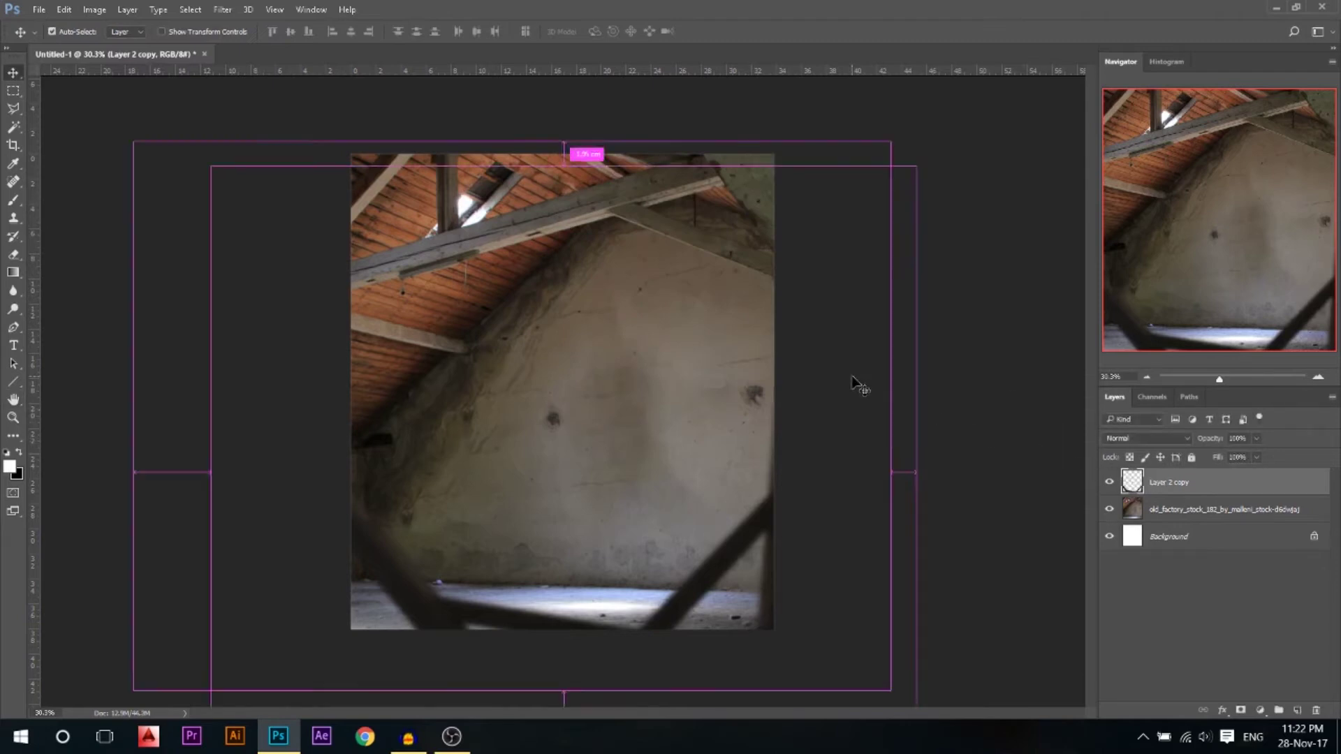
Fine-tune the dark tones of the blurred beams with a slight second Curves adjustment
key(ctrl+m)
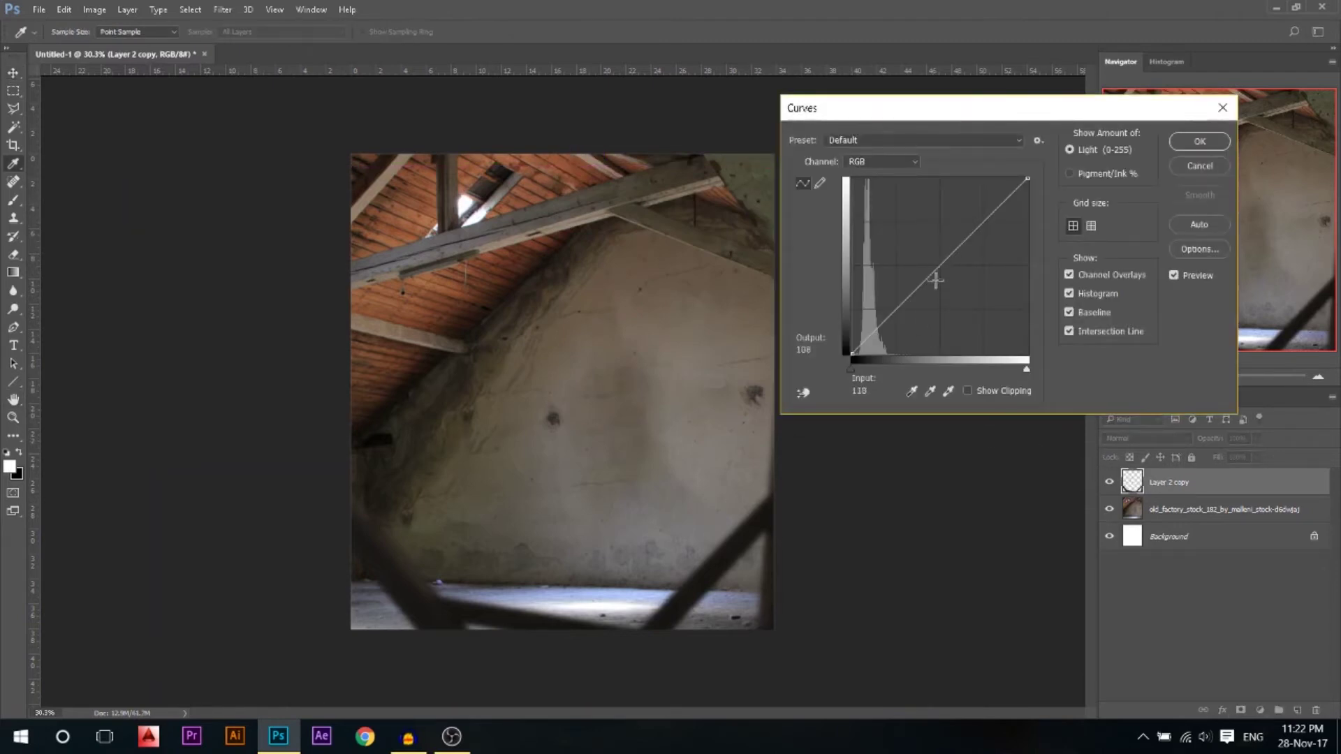
drag(877, 323, 882, 320)
click(1199, 141)
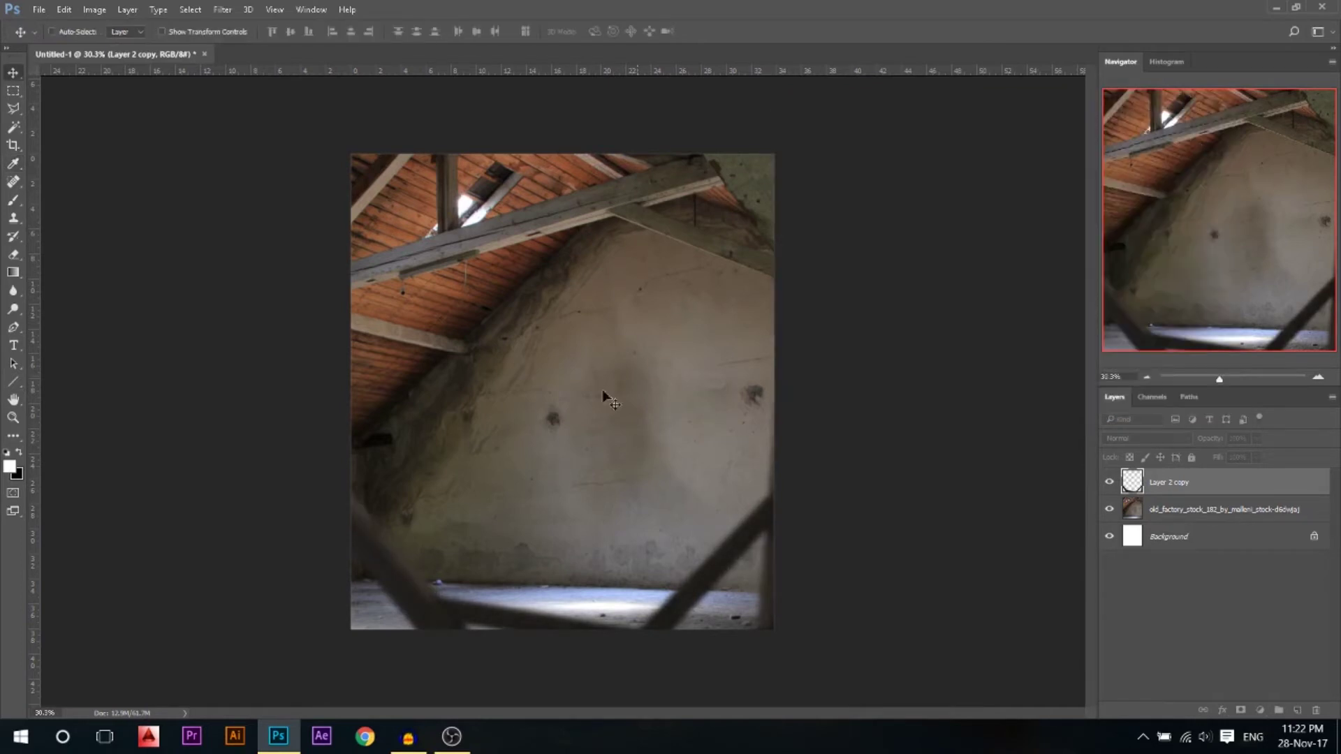
Brush over the beams in the image's lower-left corner with the Dodge tool, using the Shadows range at 78% exposure
click(13, 309)
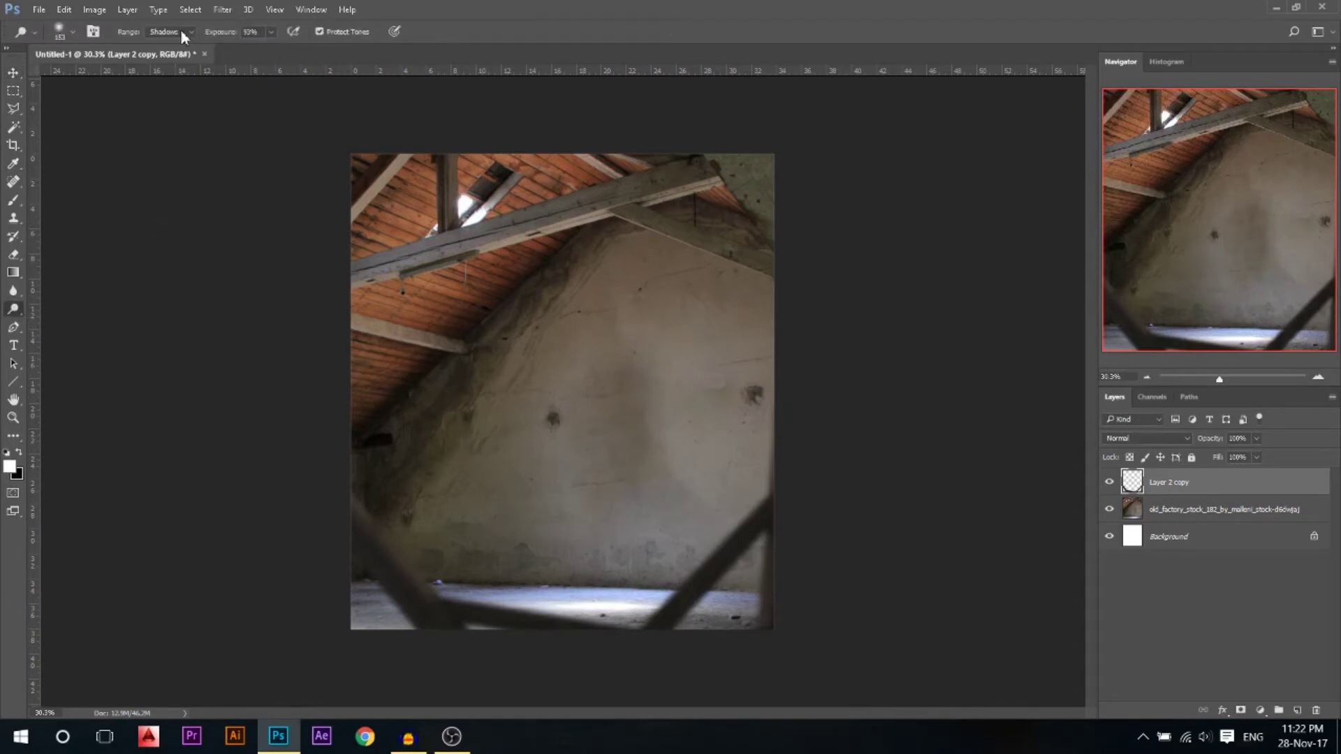
drag(223, 36, 214, 37)
scroll(419, 602, up, 2)
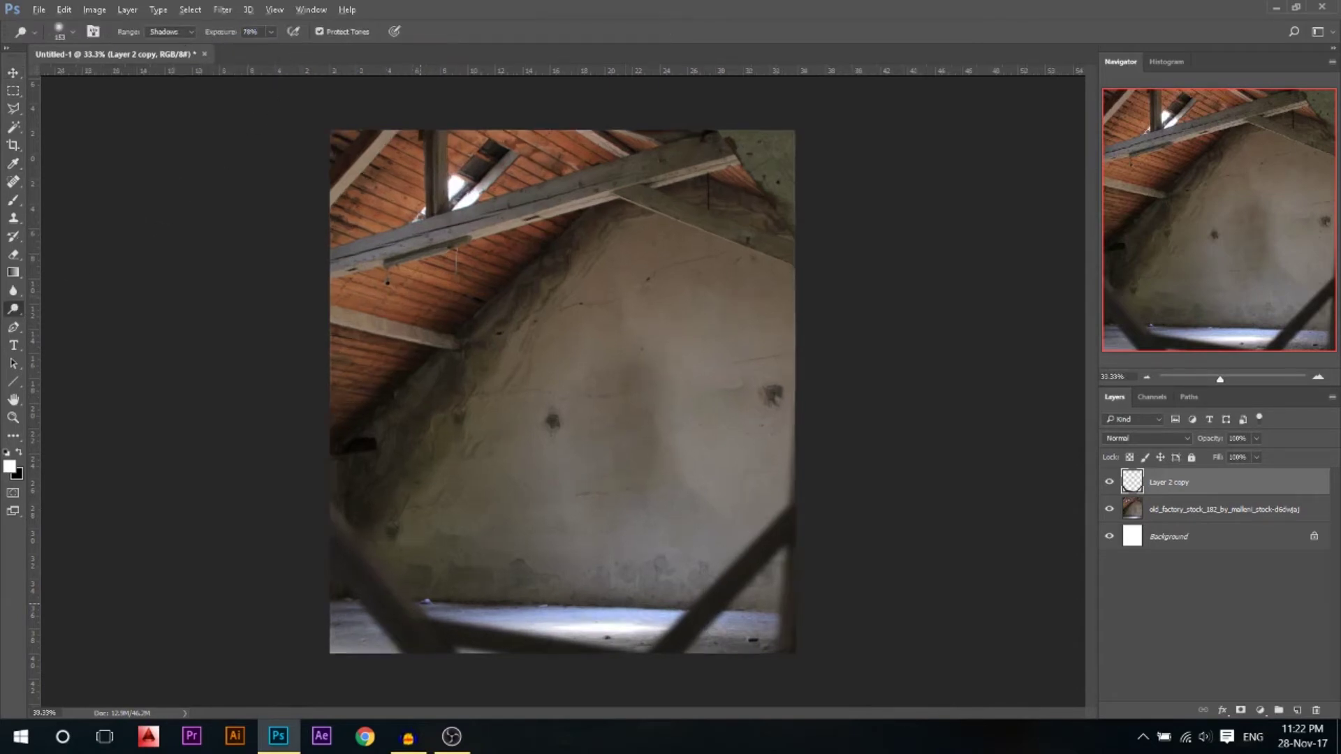
mouse_move(440, 615)
mouse_down()
mouse_move(455, 626)
mouse_move(419, 636)
mouse_move(449, 634)
mouse_move(419, 634)
mouse_up()
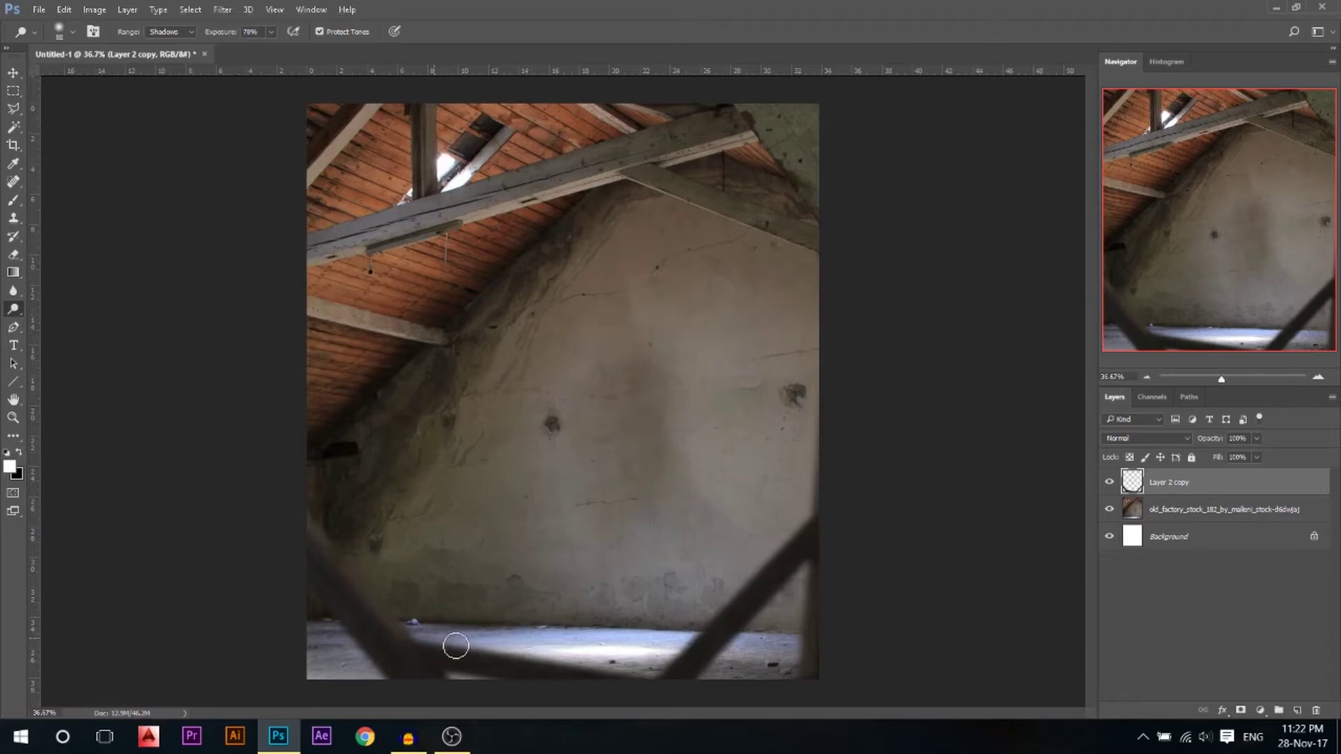
mouse_move(523, 664)
mouse_down()
mouse_move(646, 679)
mouse_move(684, 639)
mouse_move(682, 664)
mouse_move(799, 535)
mouse_move(676, 668)
mouse_move(409, 626)
mouse_move(354, 552)
mouse_up()
scroll(473, 225, down, 2)
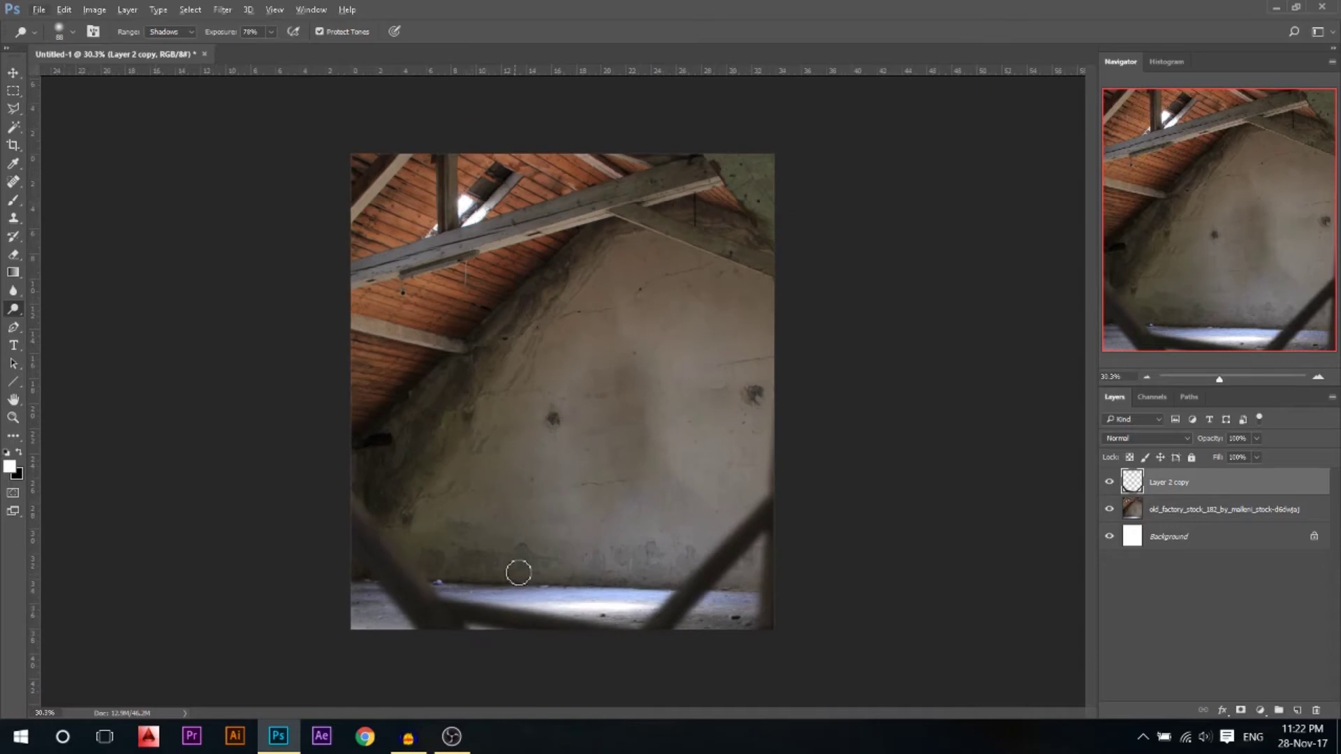
click(12, 72)
key(ctrl+minus)
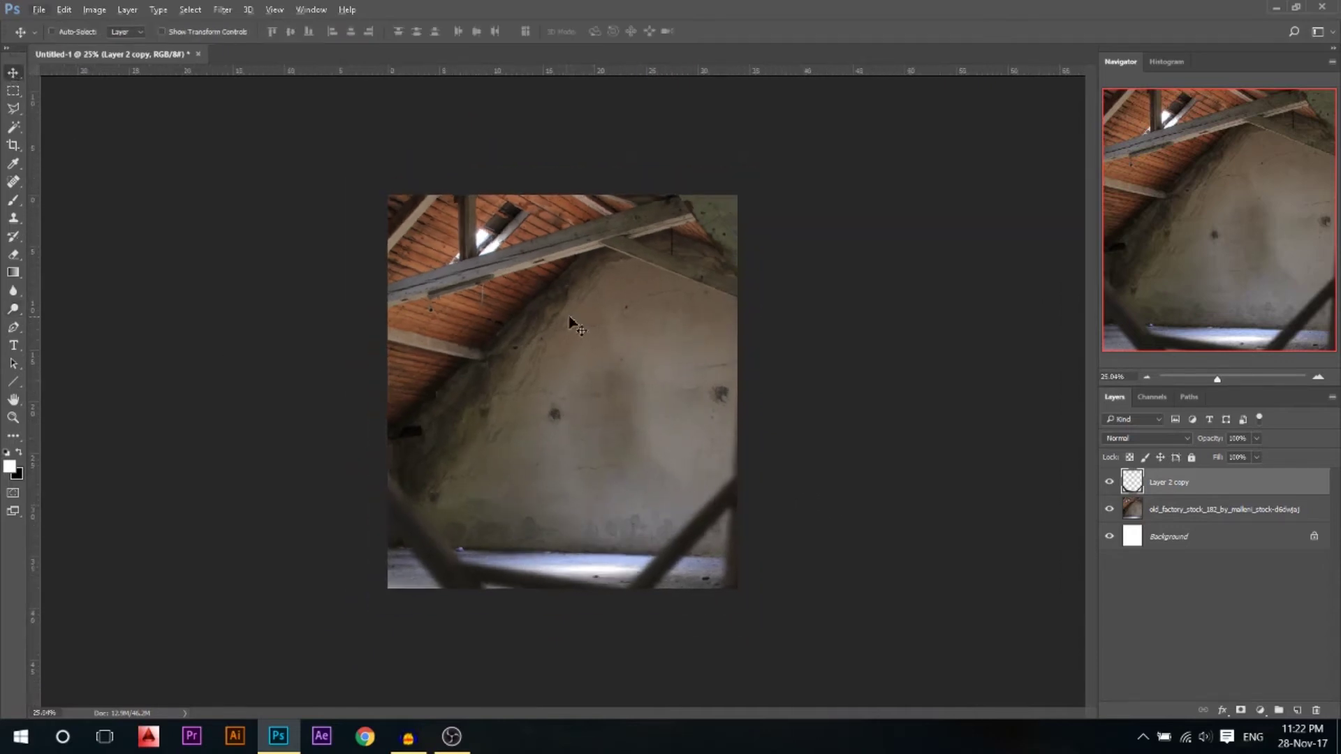
scroll(572, 317, up, 1)
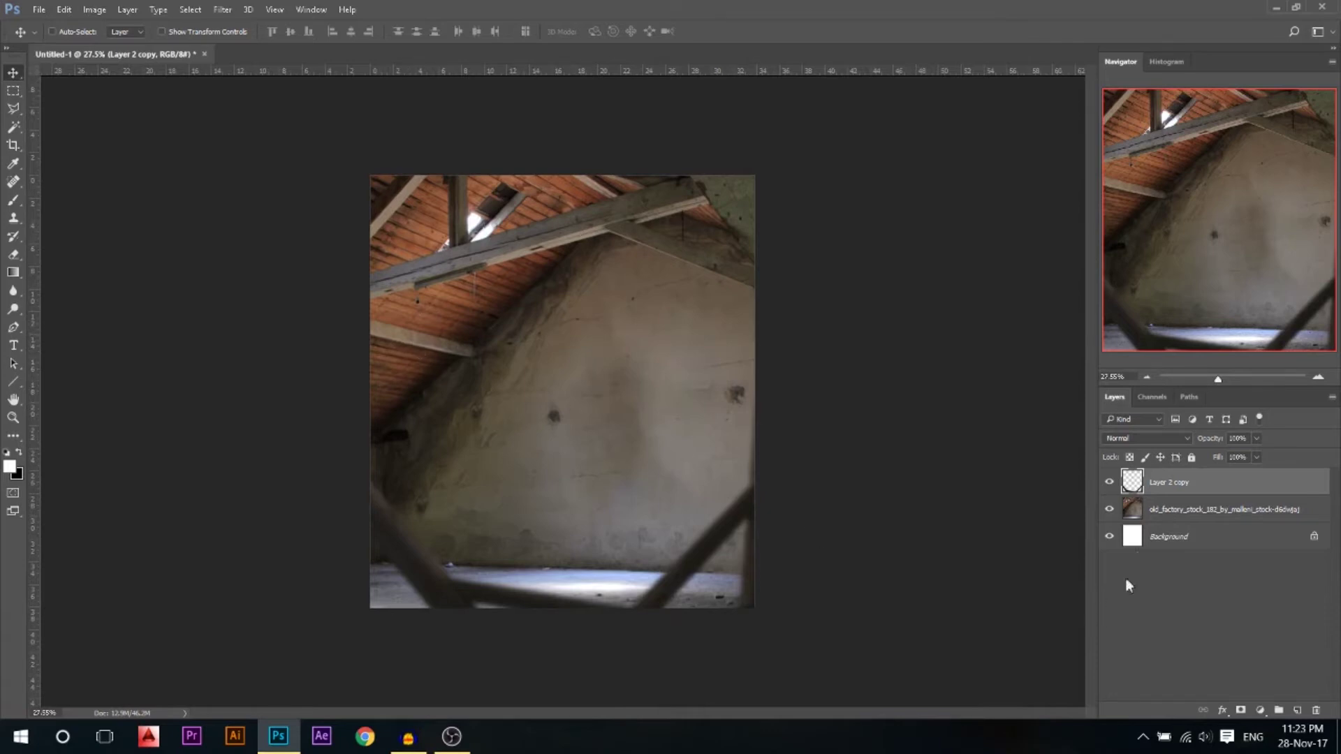
Add a Hue/Saturation adjustment directly above the factory photo layer and set the saturation of the Reds to -21
click(1165, 512)
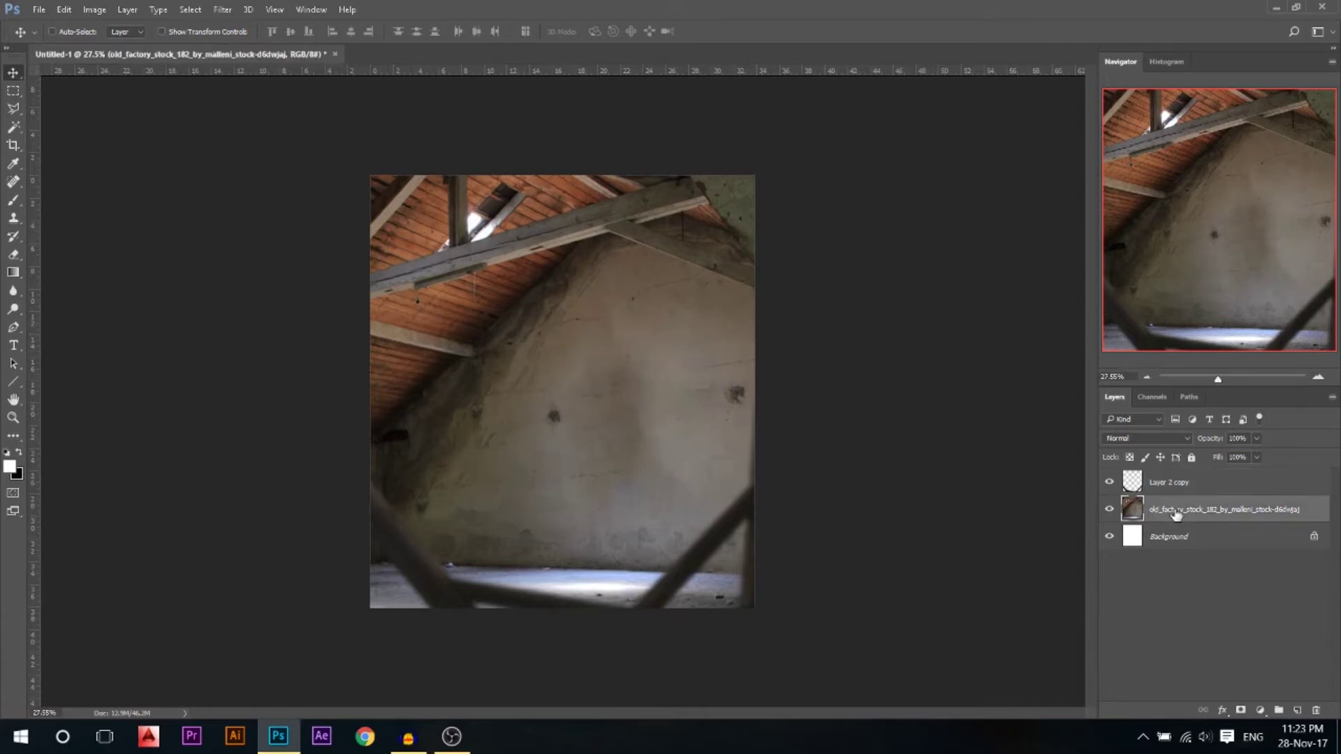
click(1263, 710)
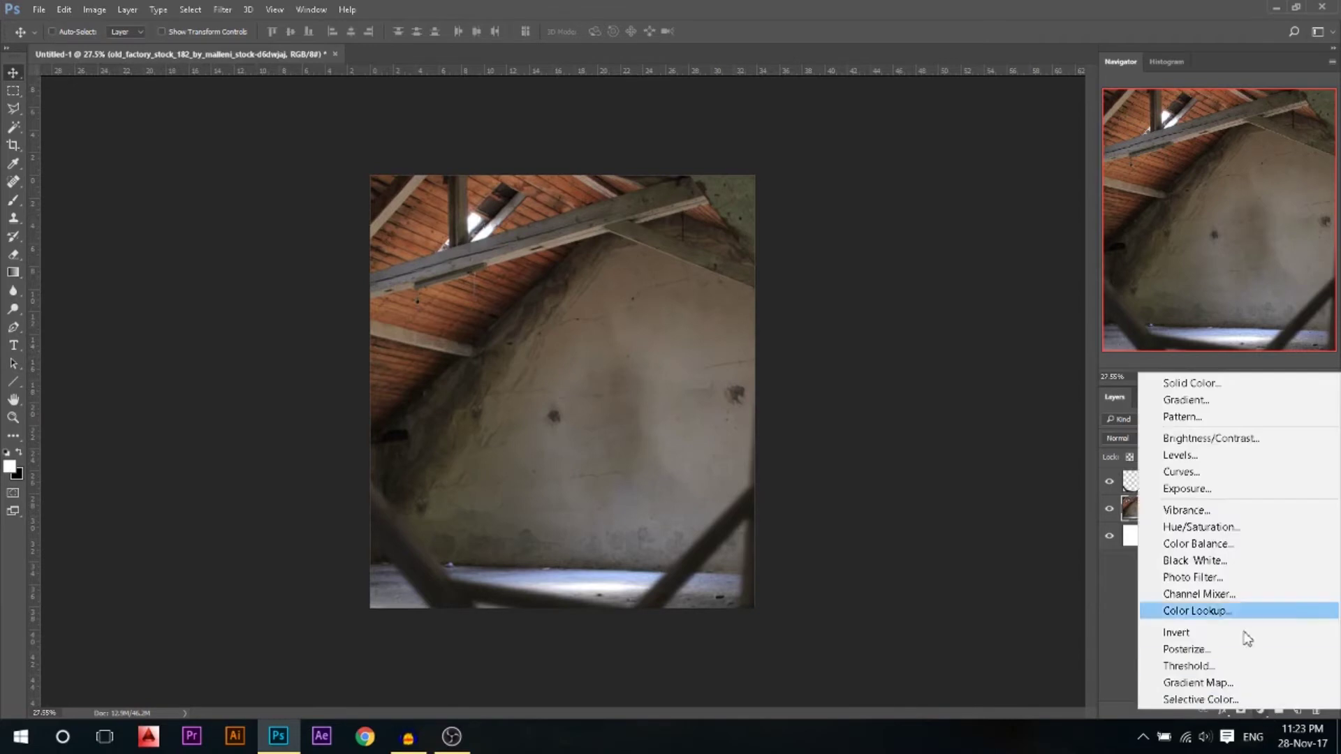
click(1199, 521)
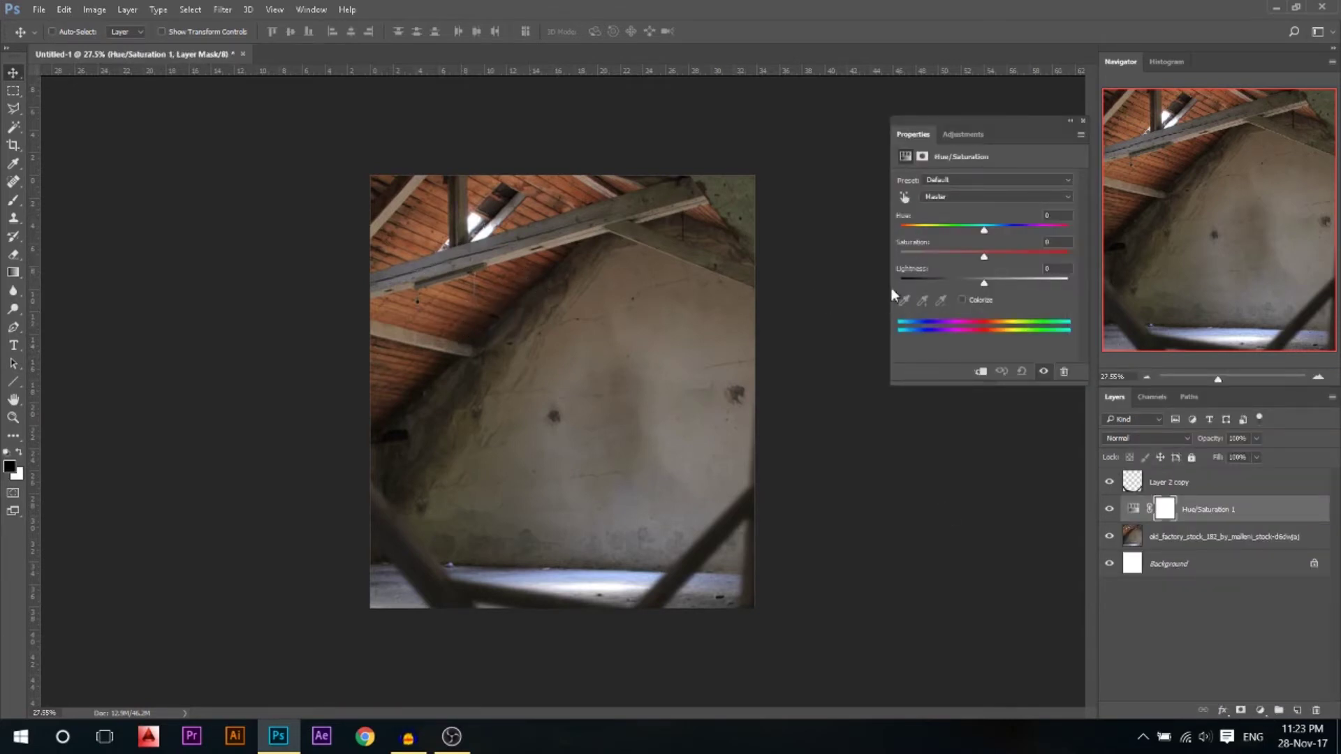
click(949, 197)
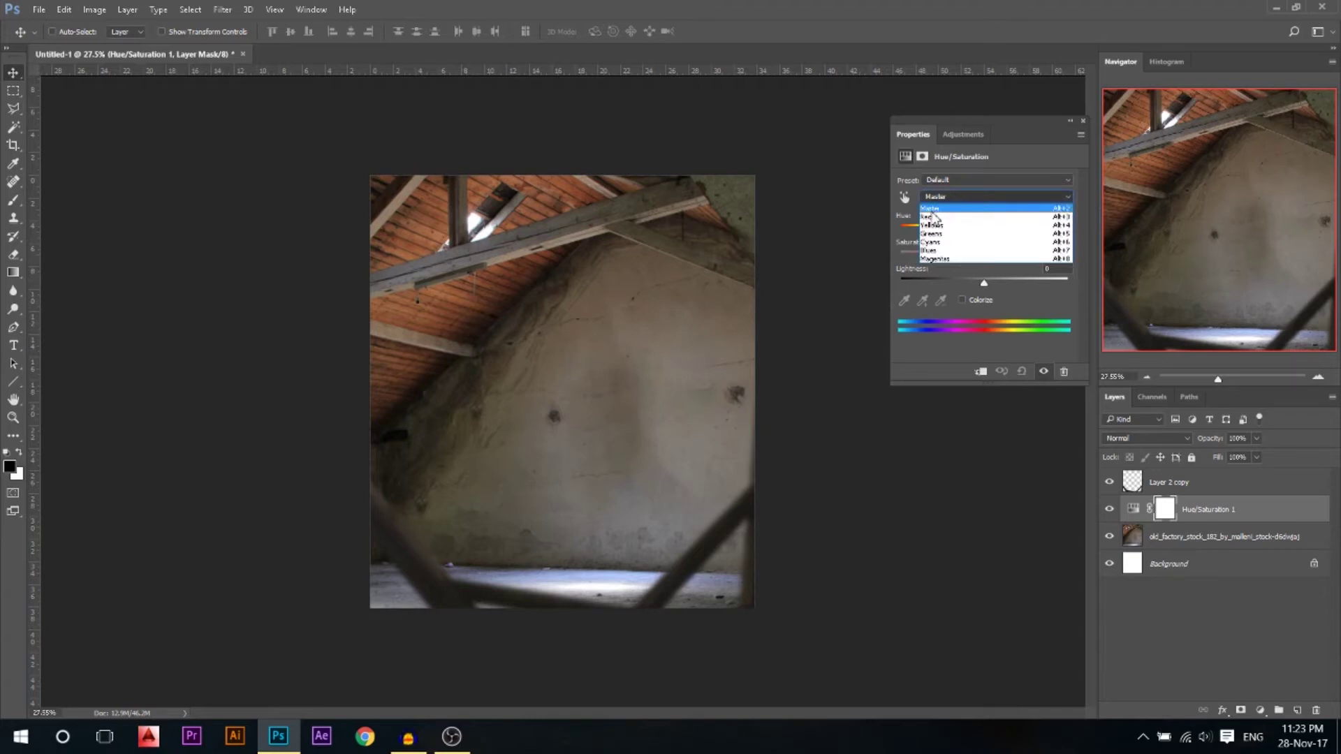
click(931, 217)
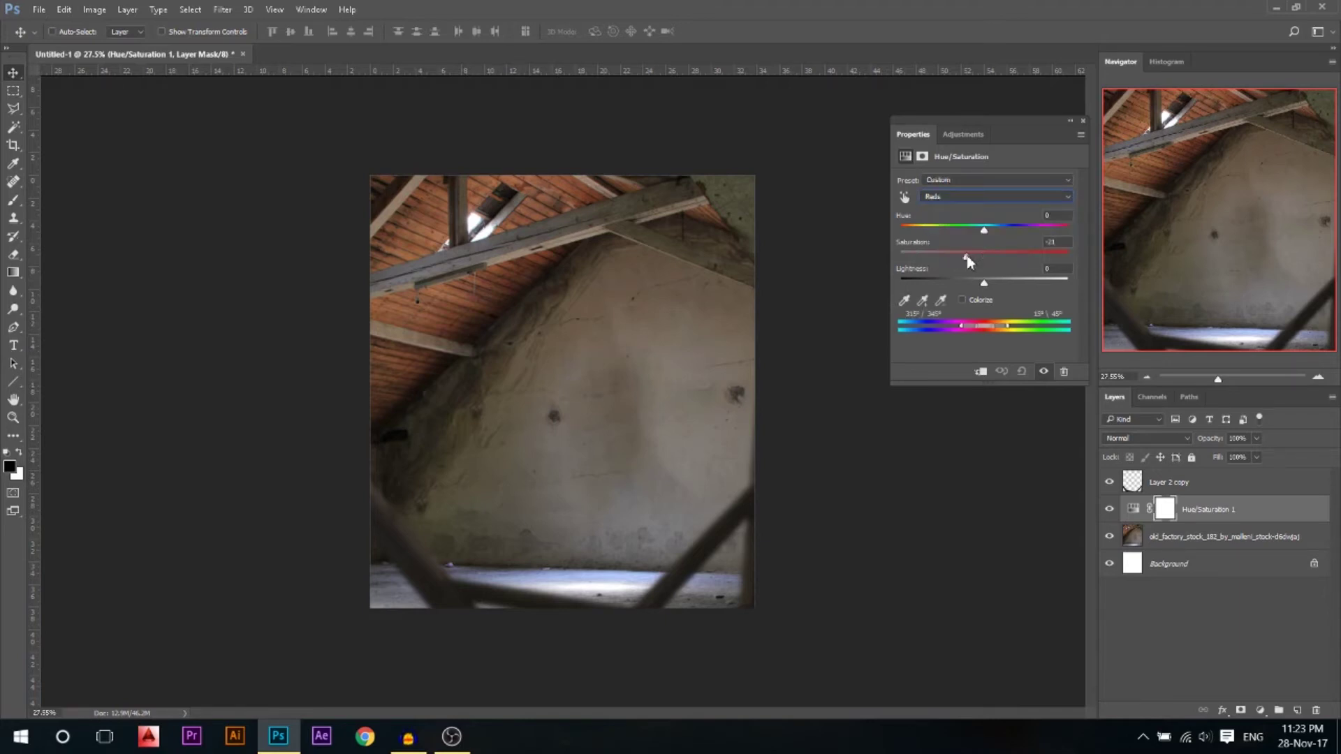
drag(900, 257, 969, 260)
click(1102, 169)
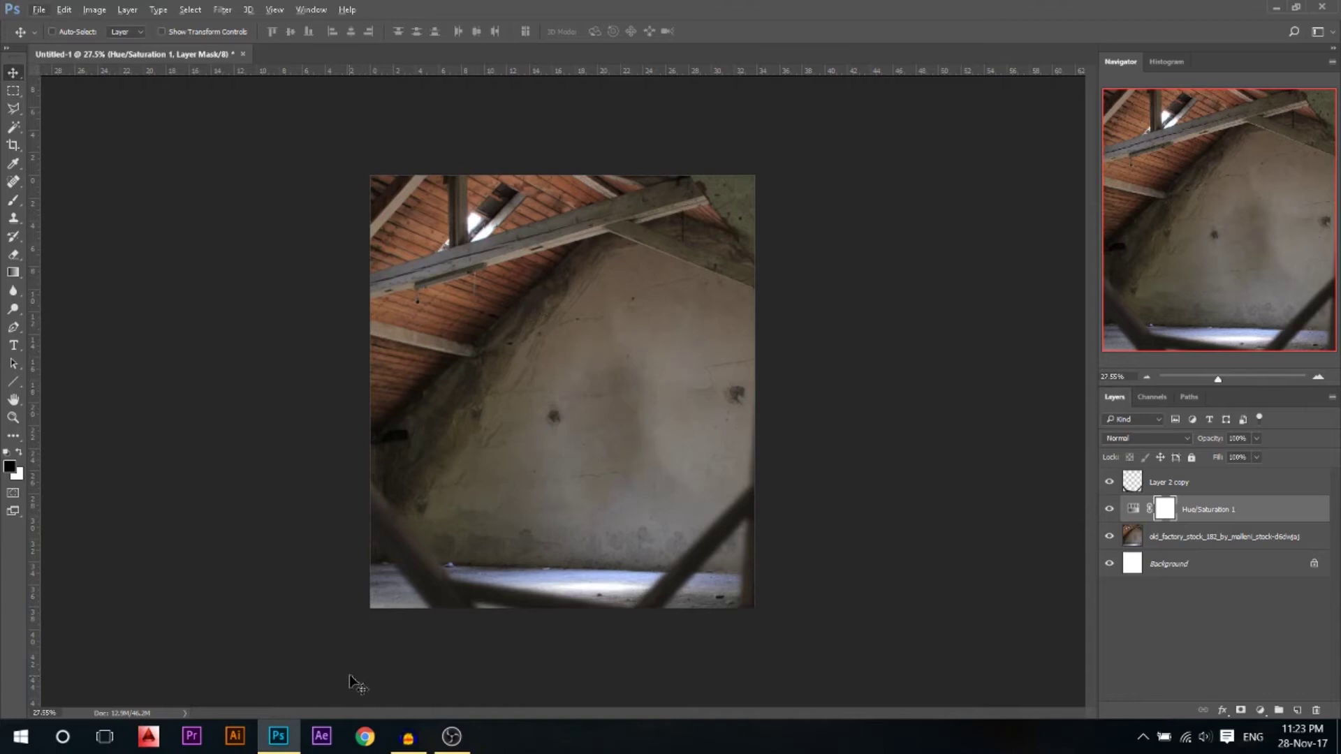
Switch to File Explorer, go to New folder inside the Factory folder, and open the photo of the levitating man in Photoshop
key(super+d)
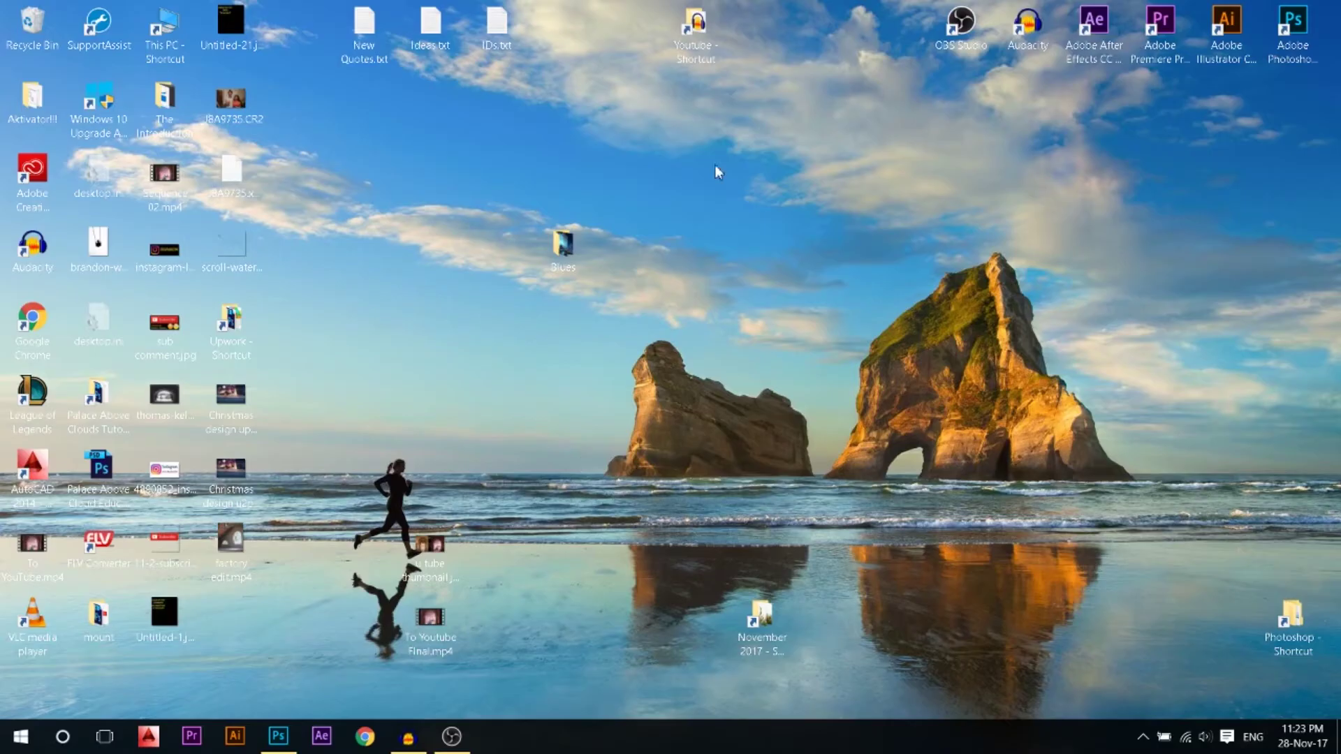
double_click(699, 49)
double_click(342, 165)
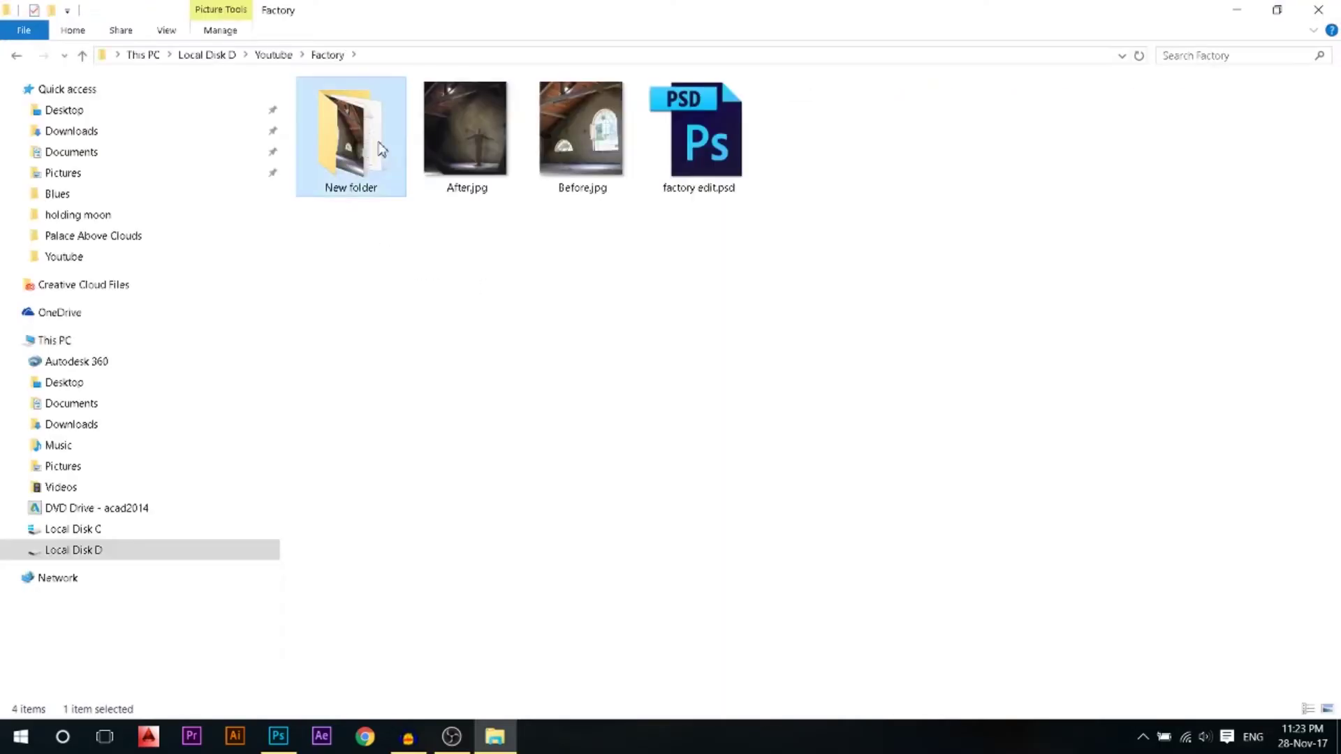
double_click(380, 147)
click(340, 144)
drag(340, 143, 409, 49)
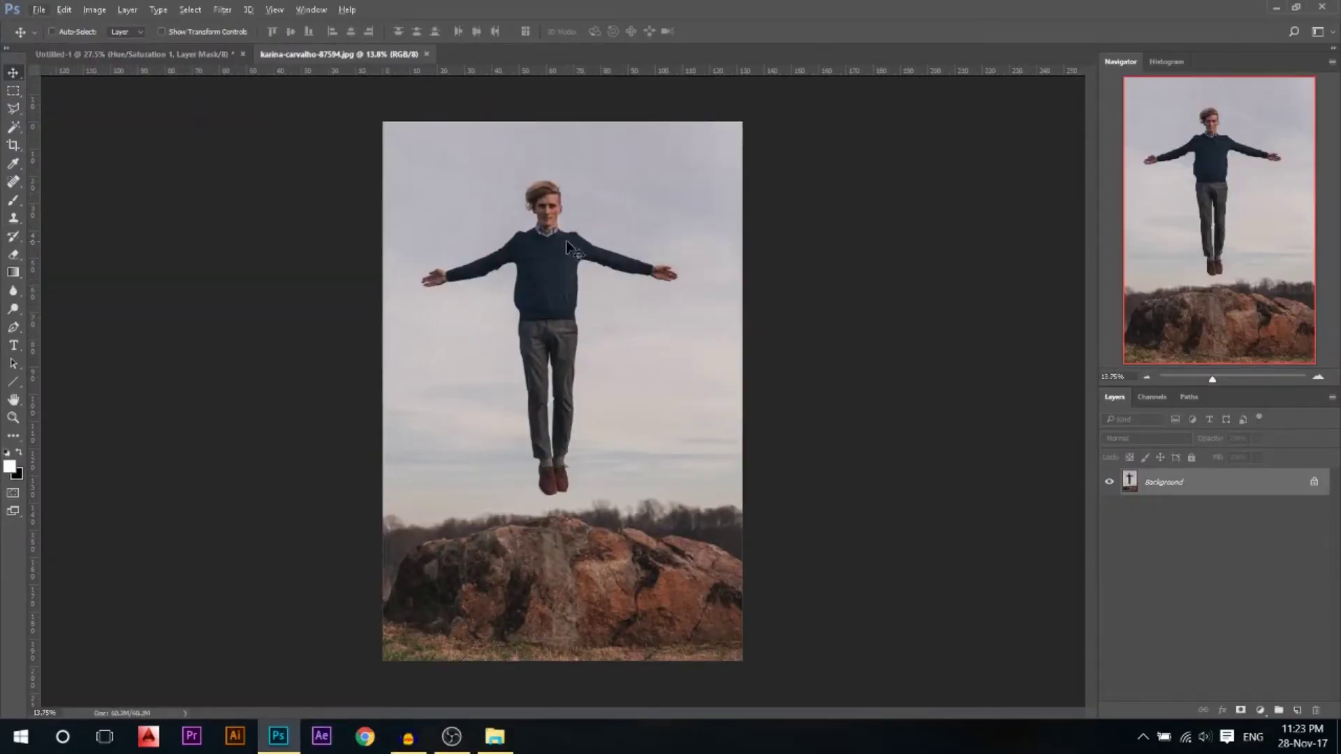
Select the sky around the levitating man with the Magic Wand, including the gap between his legs
click(13, 127)
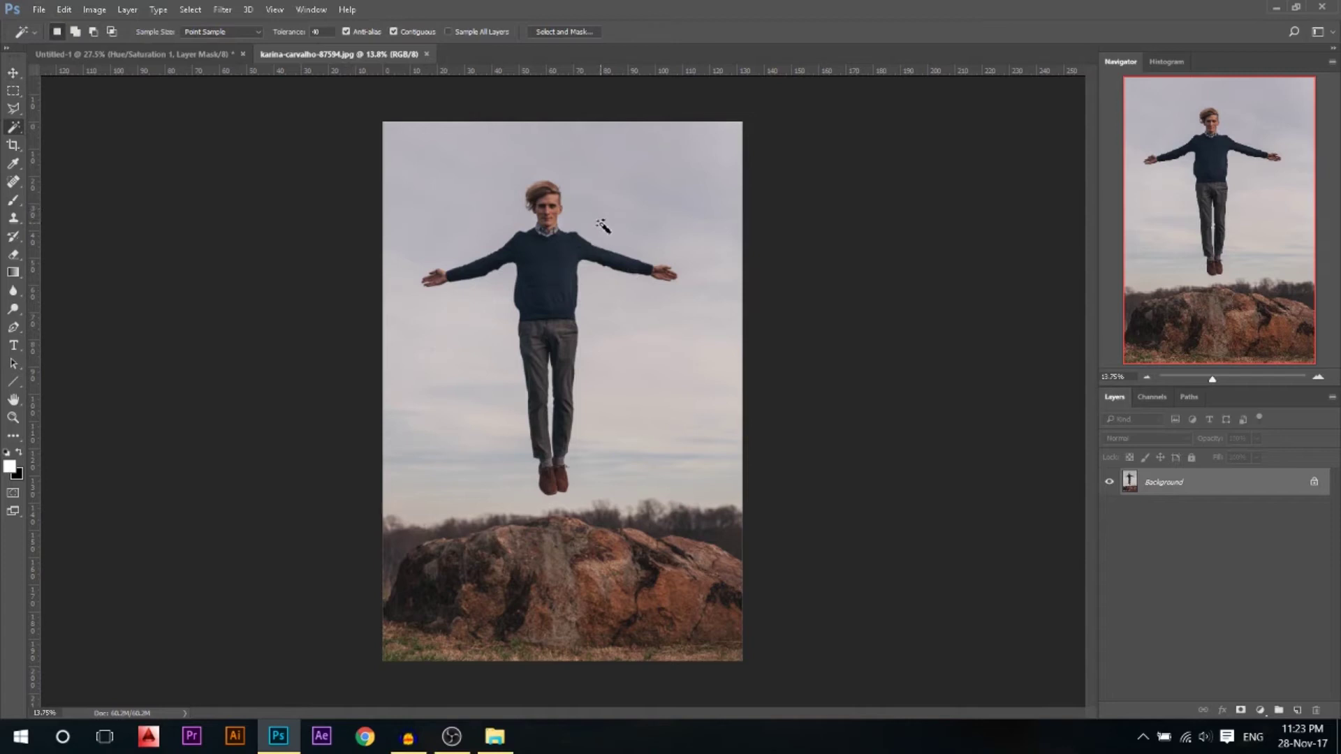
scroll(553, 262, up, 1)
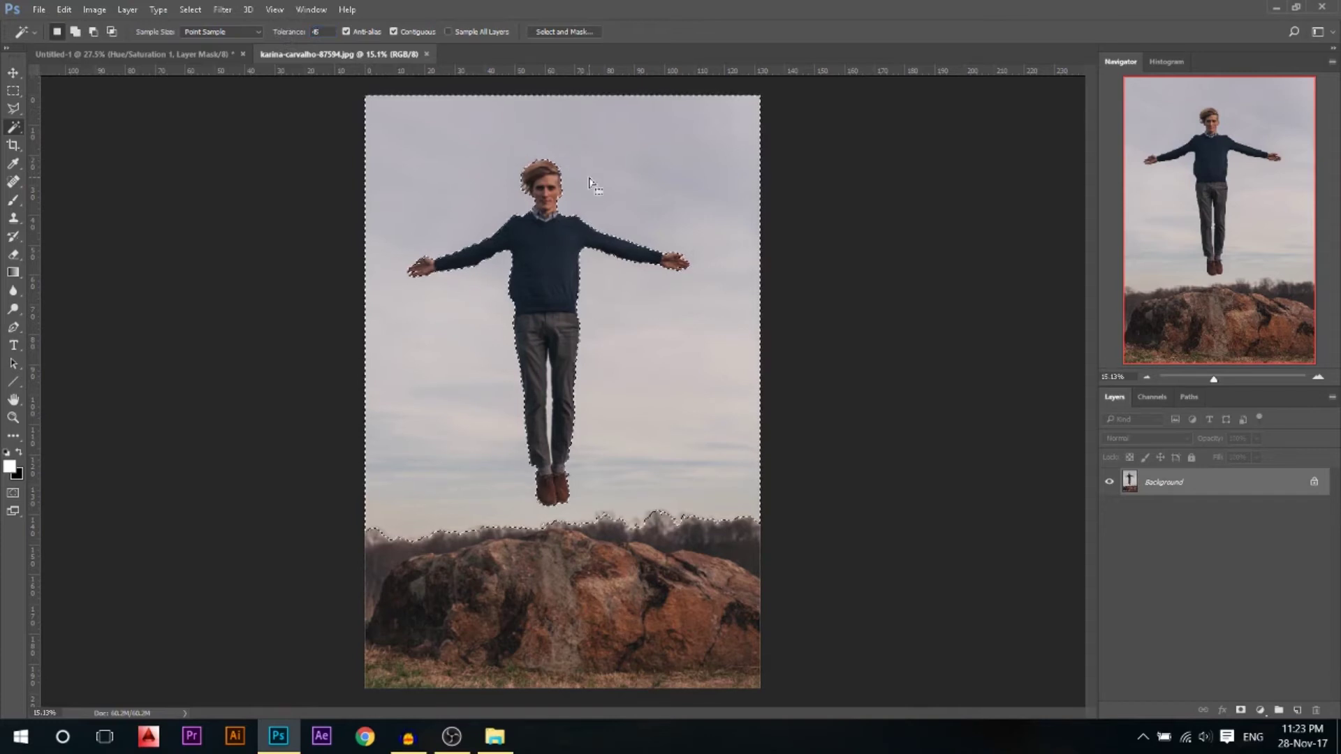
scroll(539, 309, up, 5)
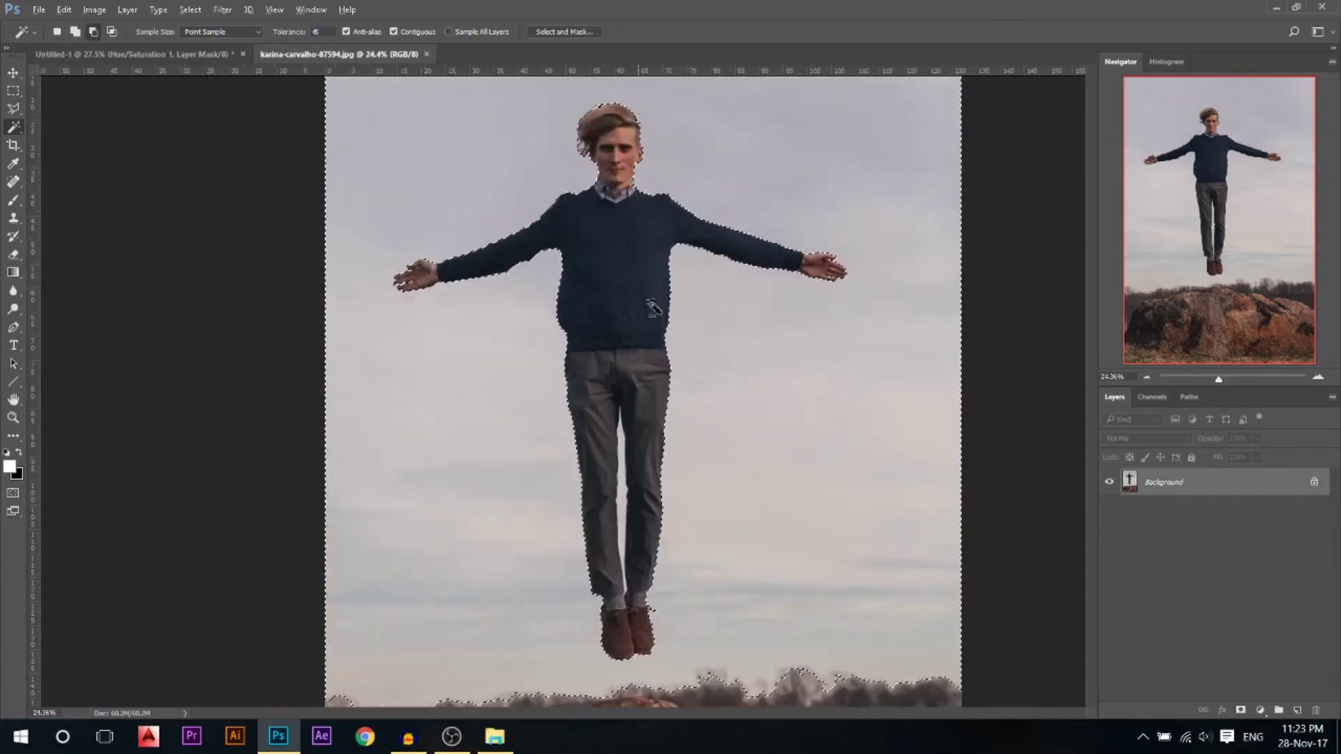
scroll(630, 504, down, 1)
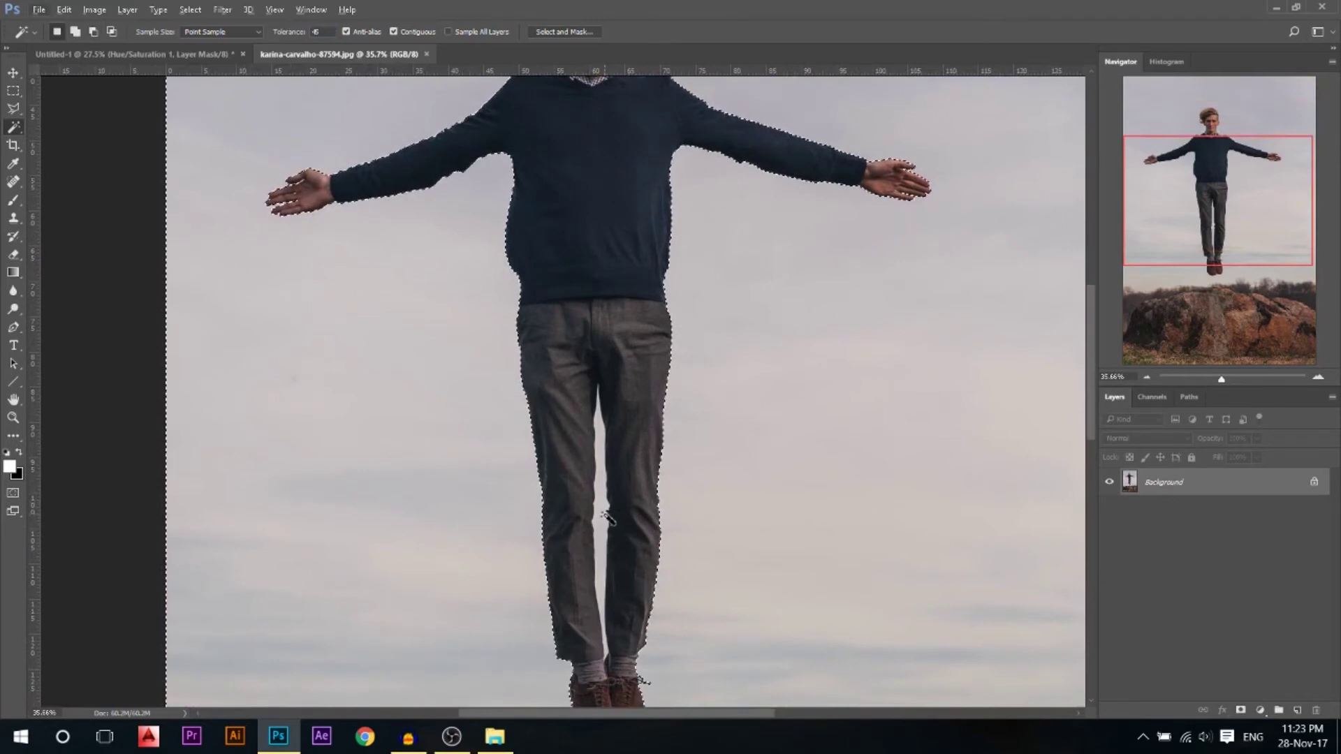
key(shift)
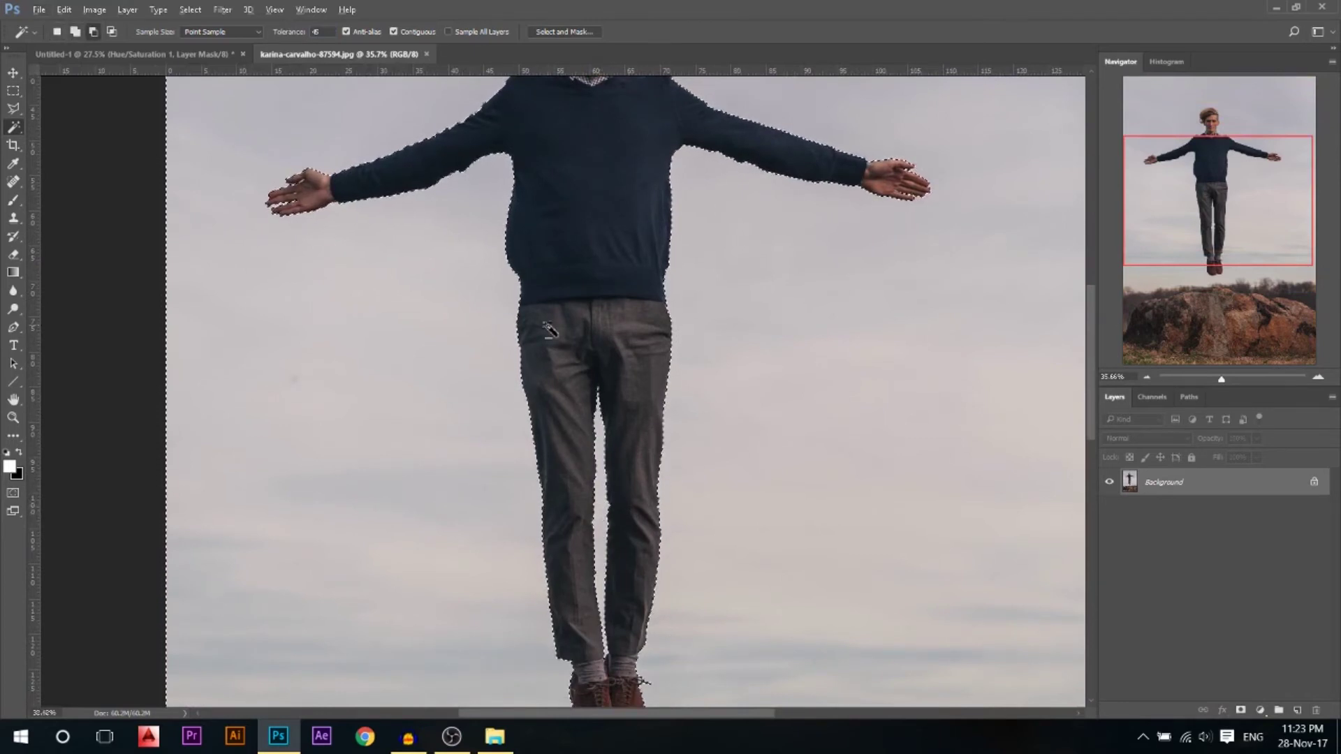
scroll(551, 325, down, 3)
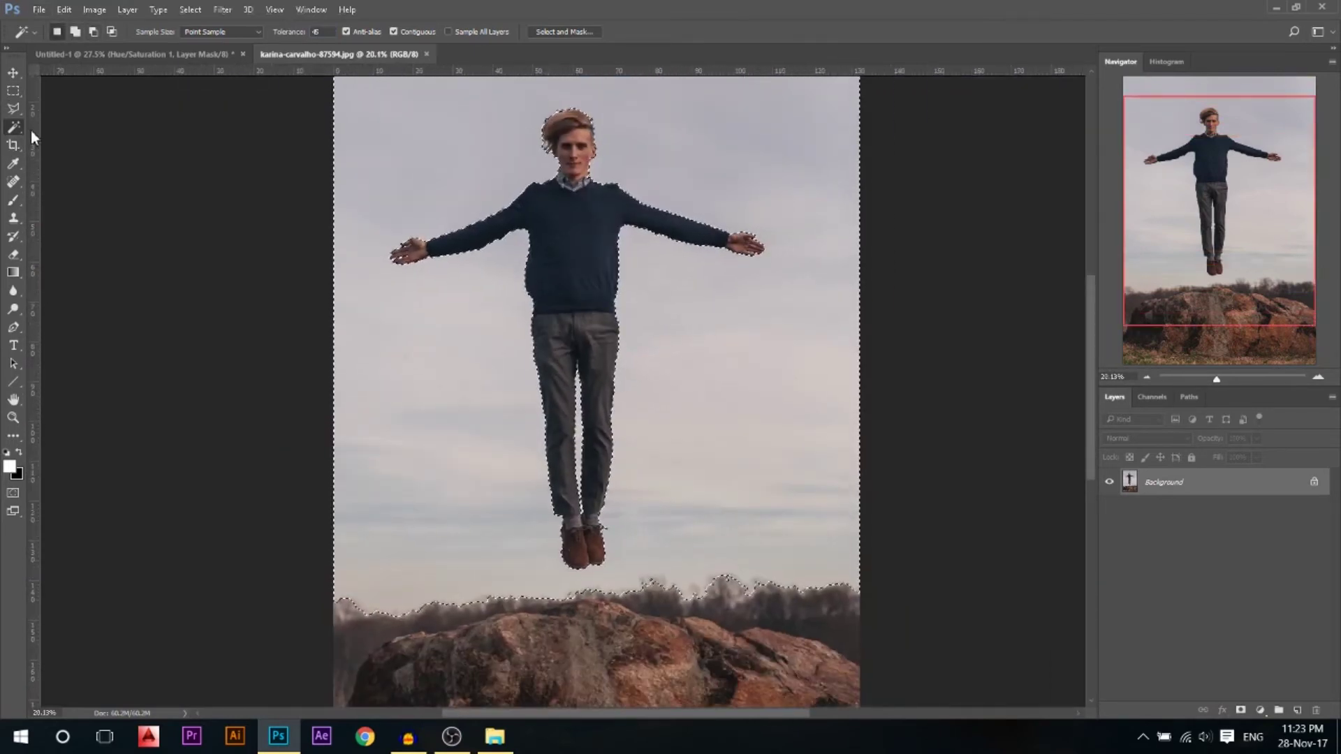
Add the trees, rock and grass below the man to the sky selection with the Rectangular Marquee
scroll(69, 104, down, 1)
key(m)
scroll(641, 400, down, 1)
scroll(641, 399, down, 1)
key(shift)
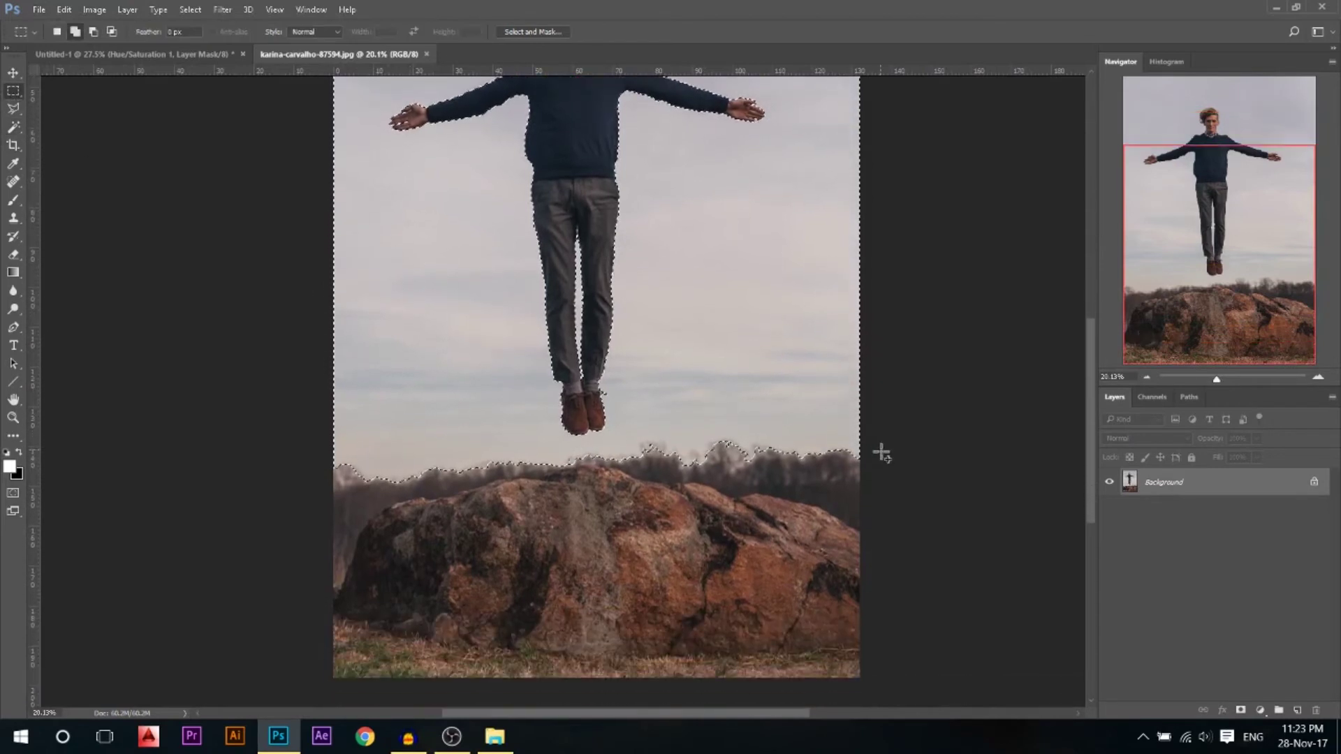
drag(877, 449, 631, 549)
drag(810, 452, 431, 517)
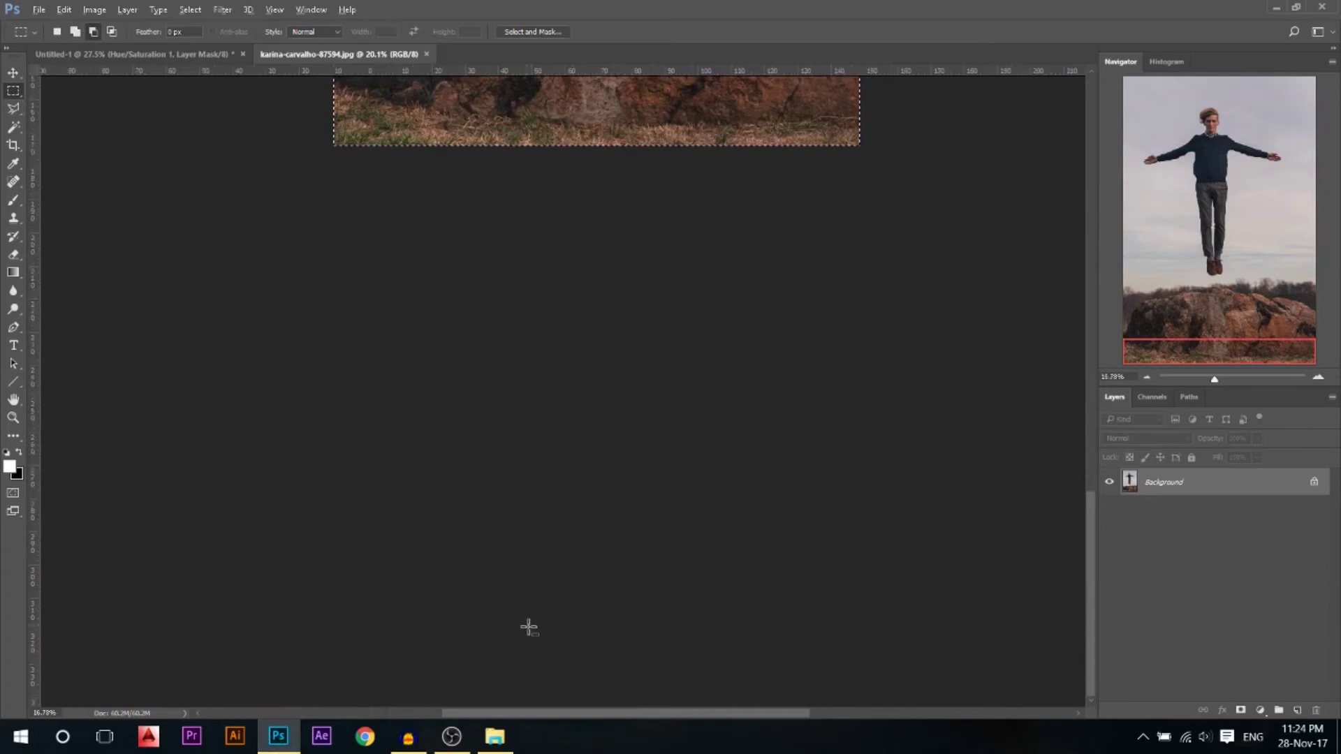
key(ctrl+0)
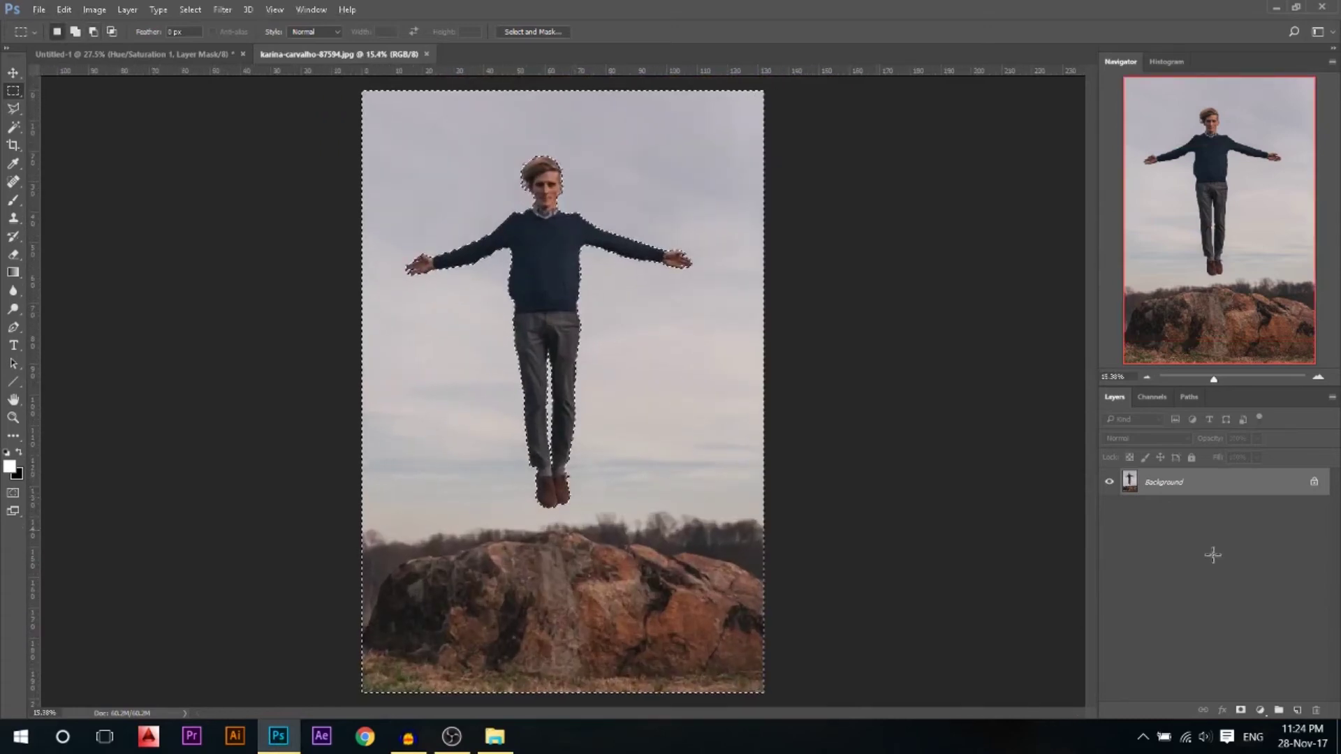
Create a layer mask from the selection and invert it to isolate the man from the background
click(1240, 709)
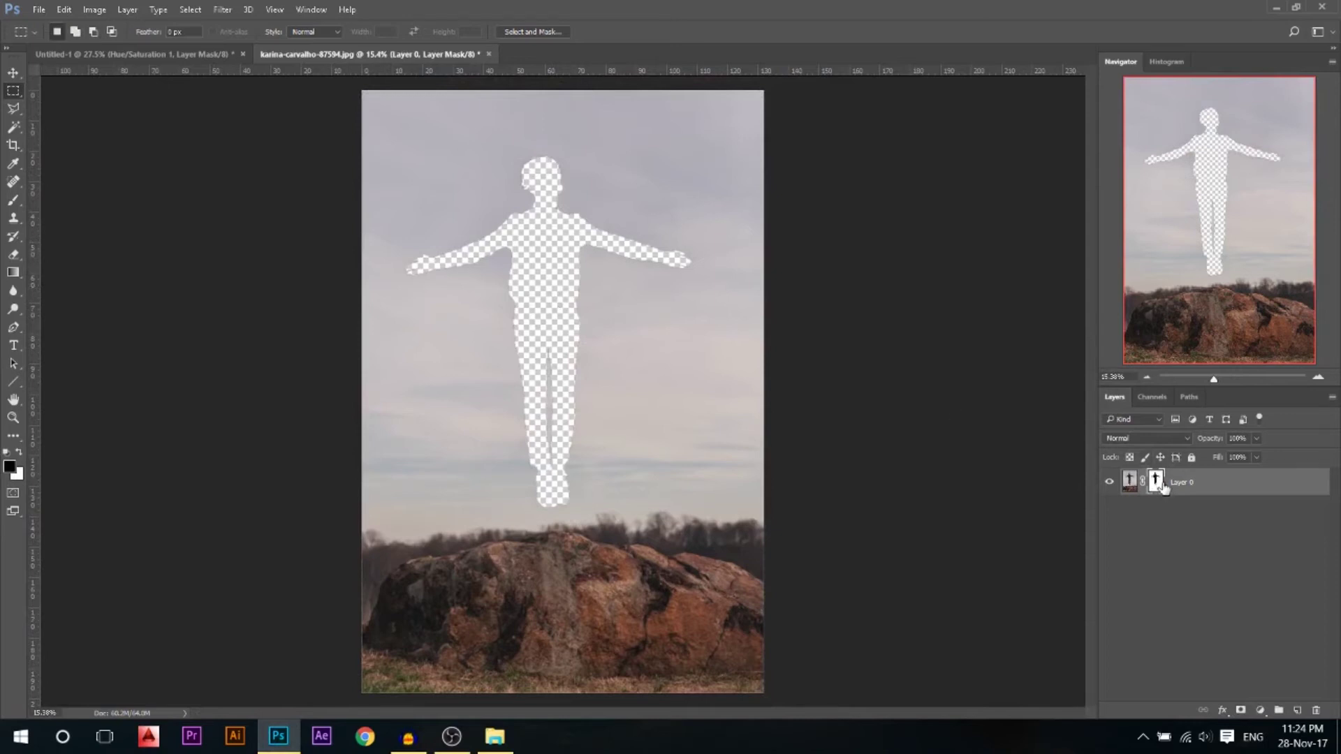
key(ctrl+i)
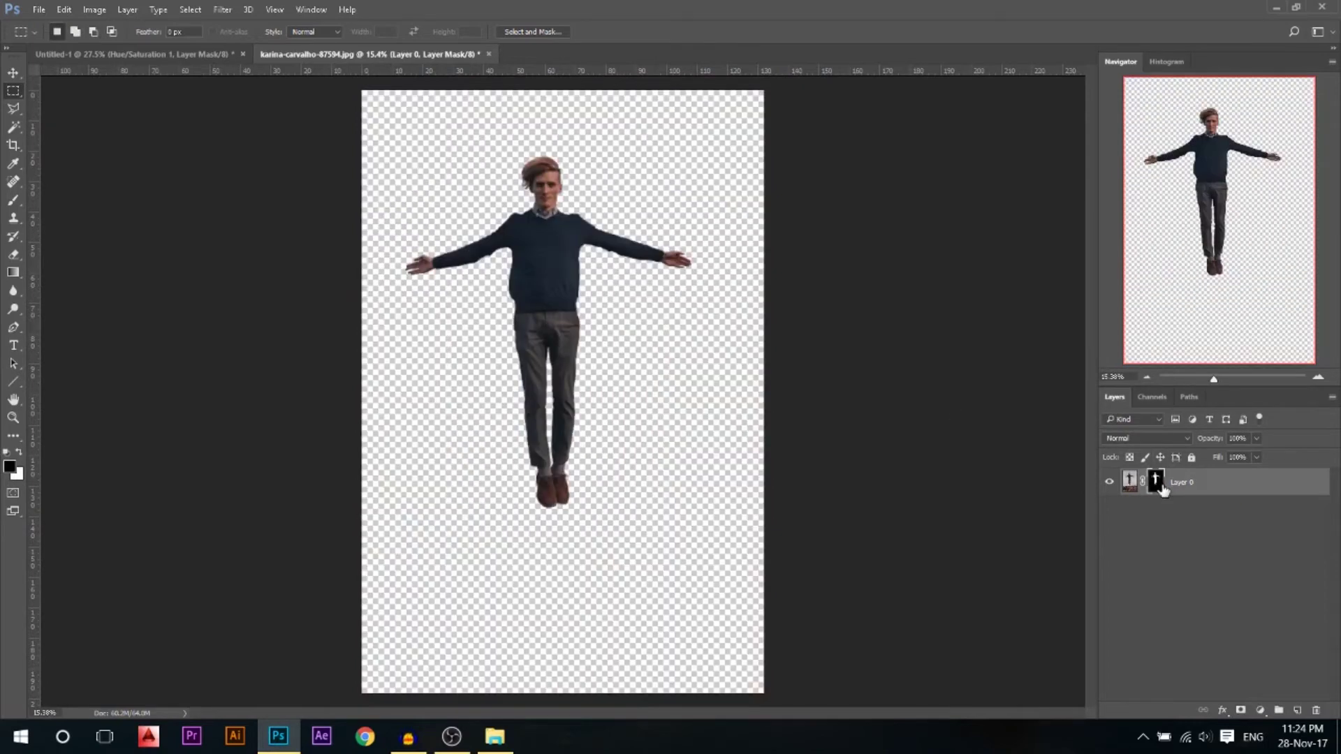
click(13, 72)
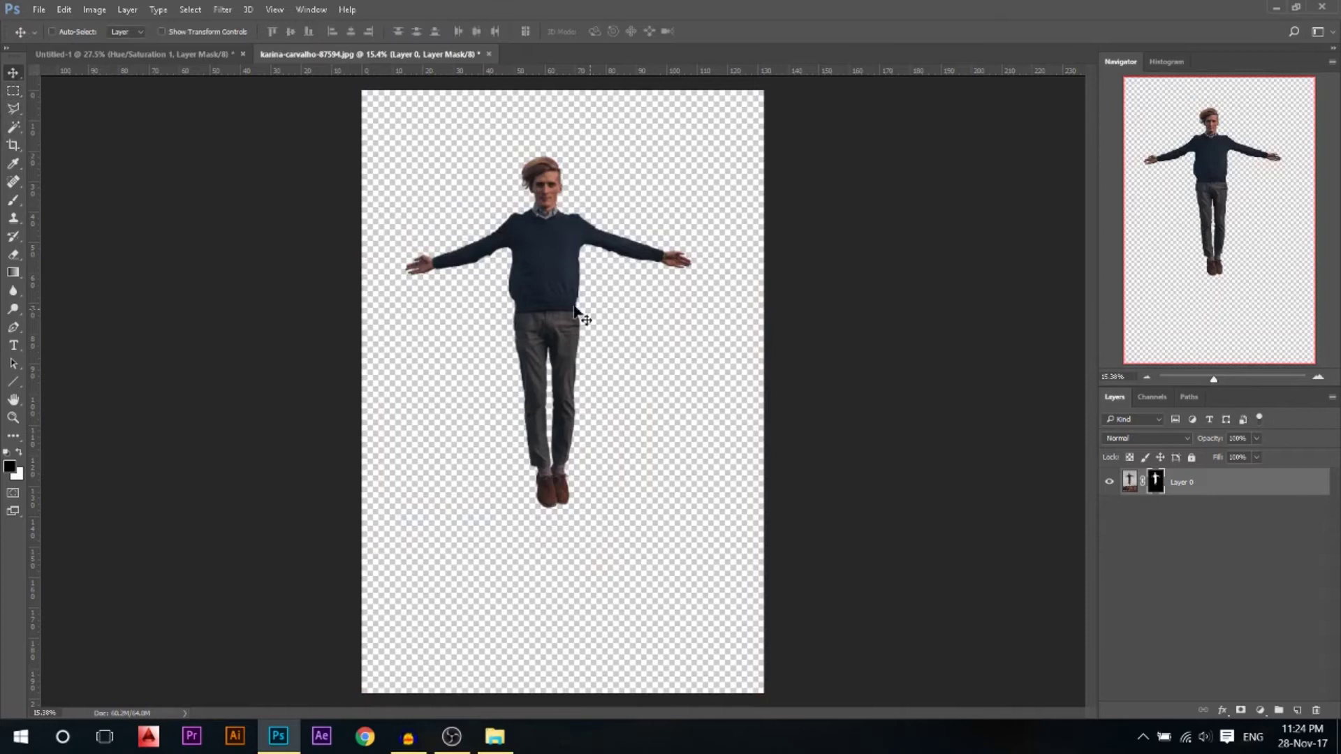
Open the man's layer mask in Select and Mask and turn on Smart Radius
scroll(578, 308, up, 1)
scroll(646, 479, down, 1)
scroll(579, 221, up, 1)
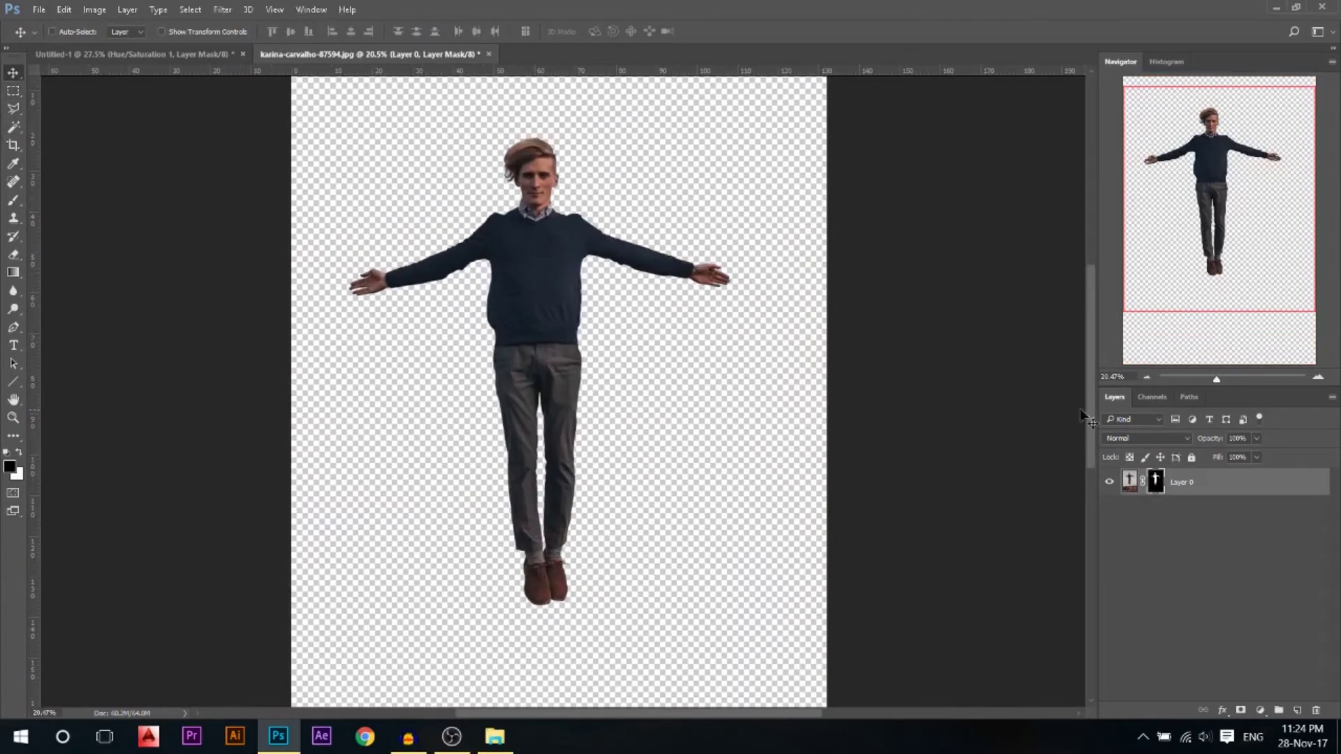
right_click(1155, 487)
click(1163, 610)
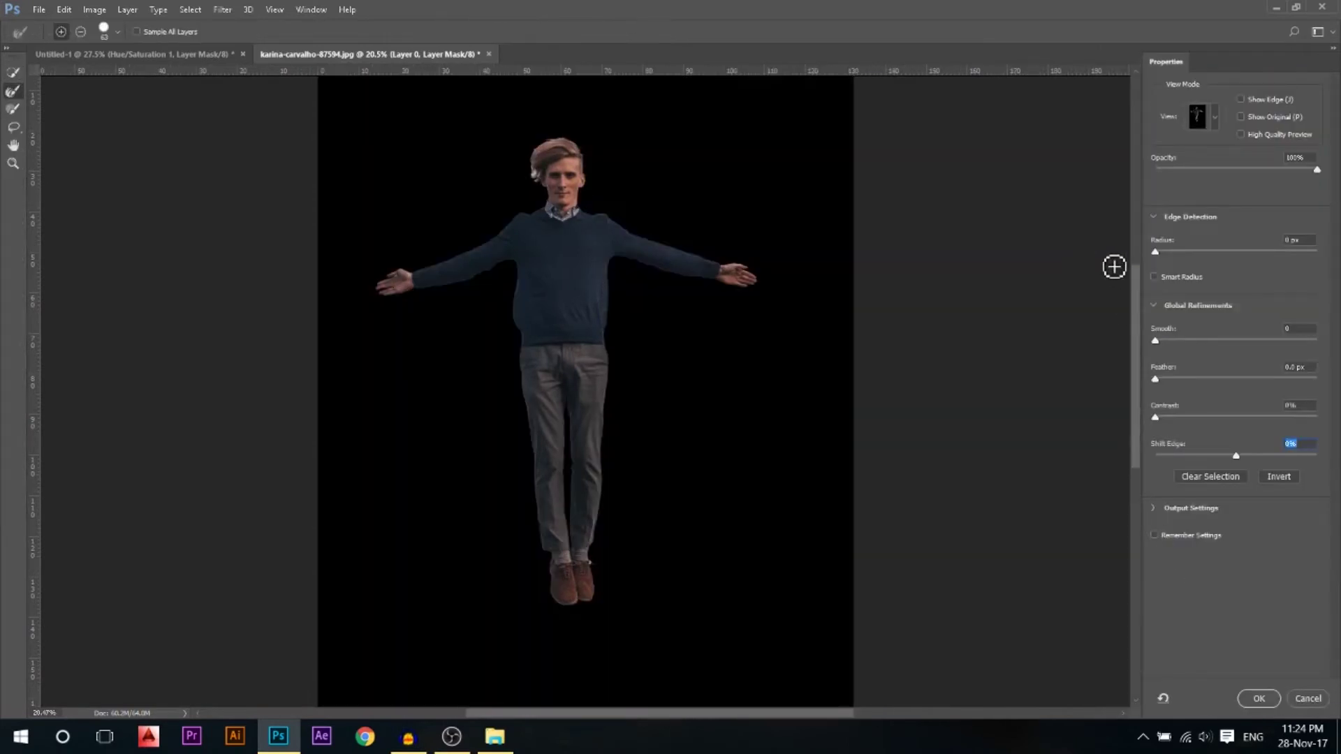
click(1216, 117)
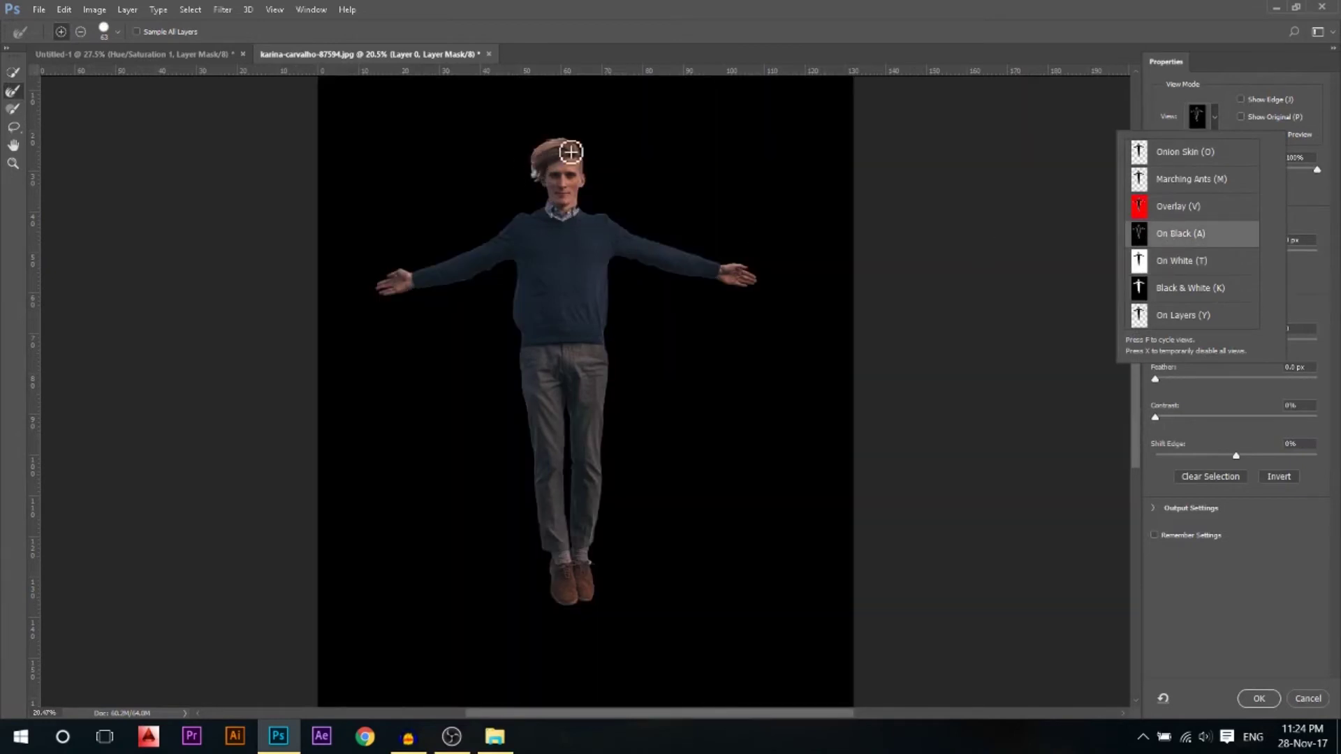
click(1170, 552)
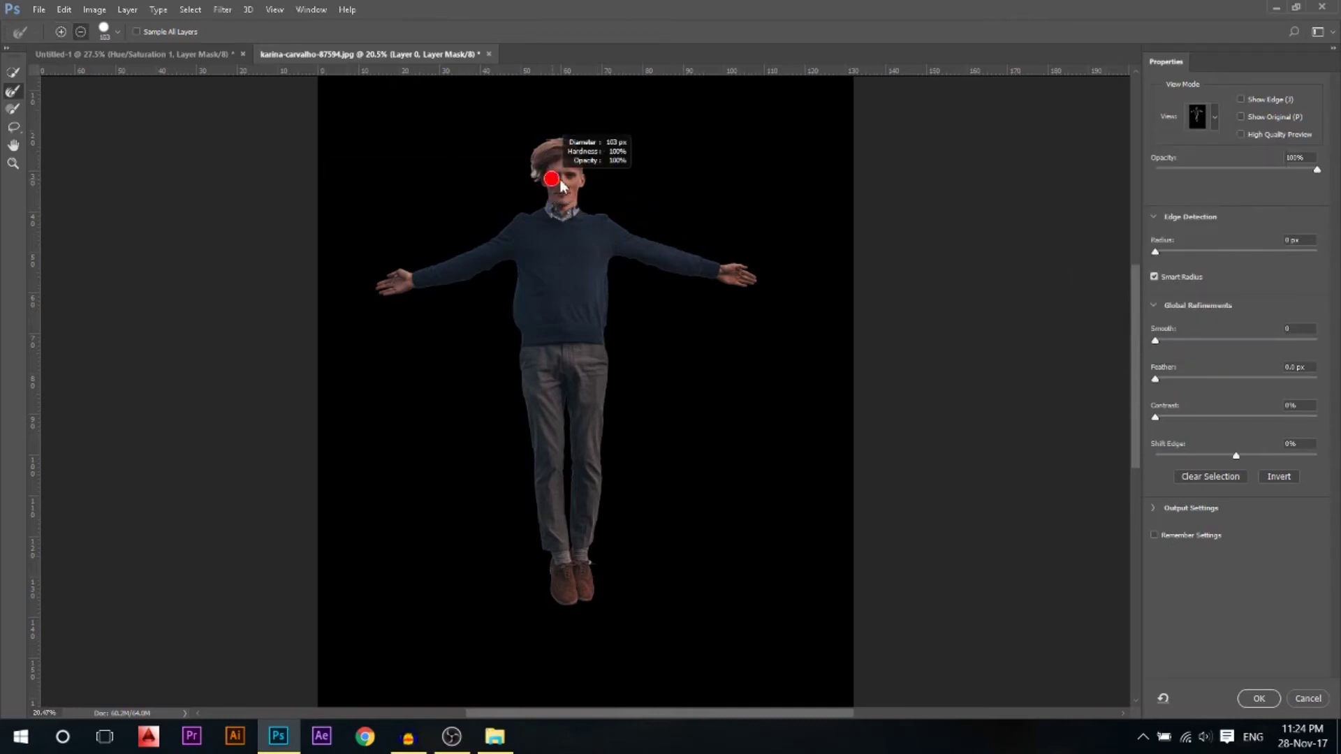
Refine the mask edge around the man's hair with the Refine Edge brush and apply the refinement
scroll(554, 173, up, 3)
mouse_move(494, 175)
mouse_down()
mouse_move(496, 119)
mouse_move(548, 81)
mouse_move(605, 104)
mouse_move(619, 132)
mouse_move(601, 114)
mouse_move(613, 114)
mouse_up()
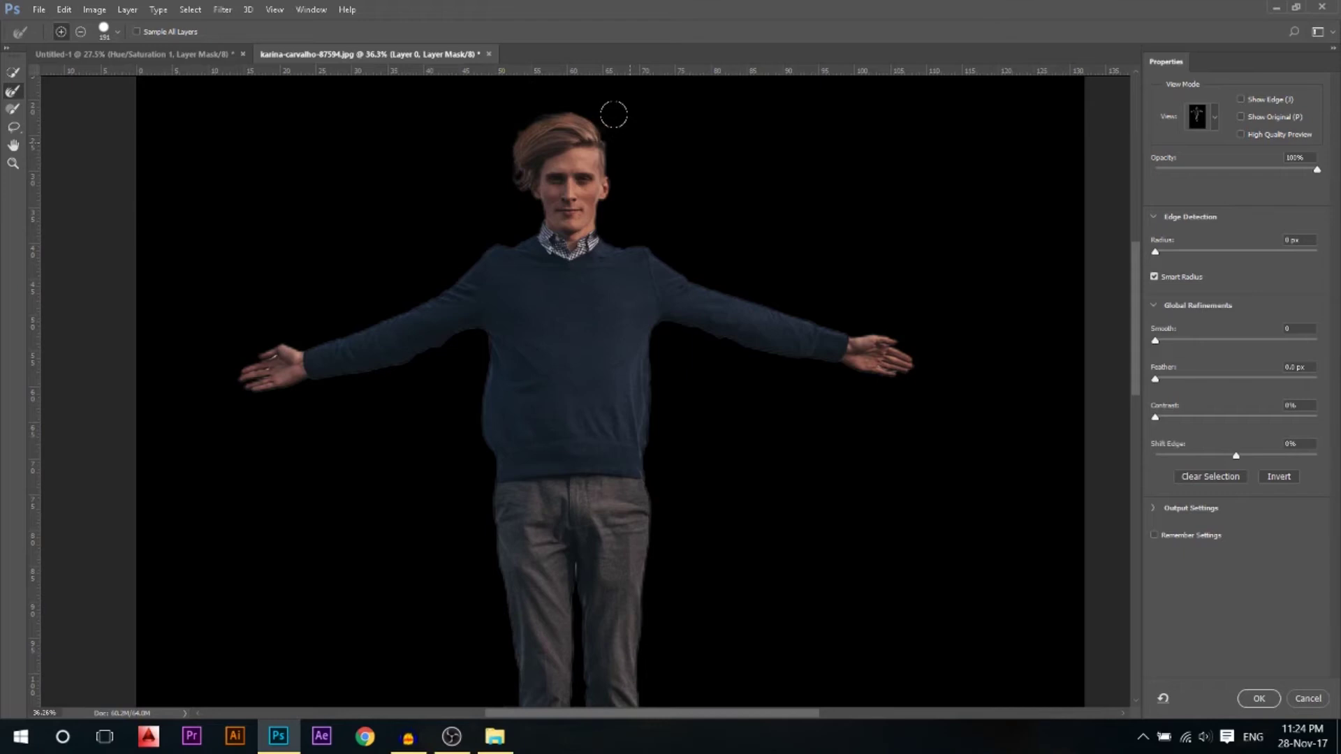
scroll(623, 123, down, 3)
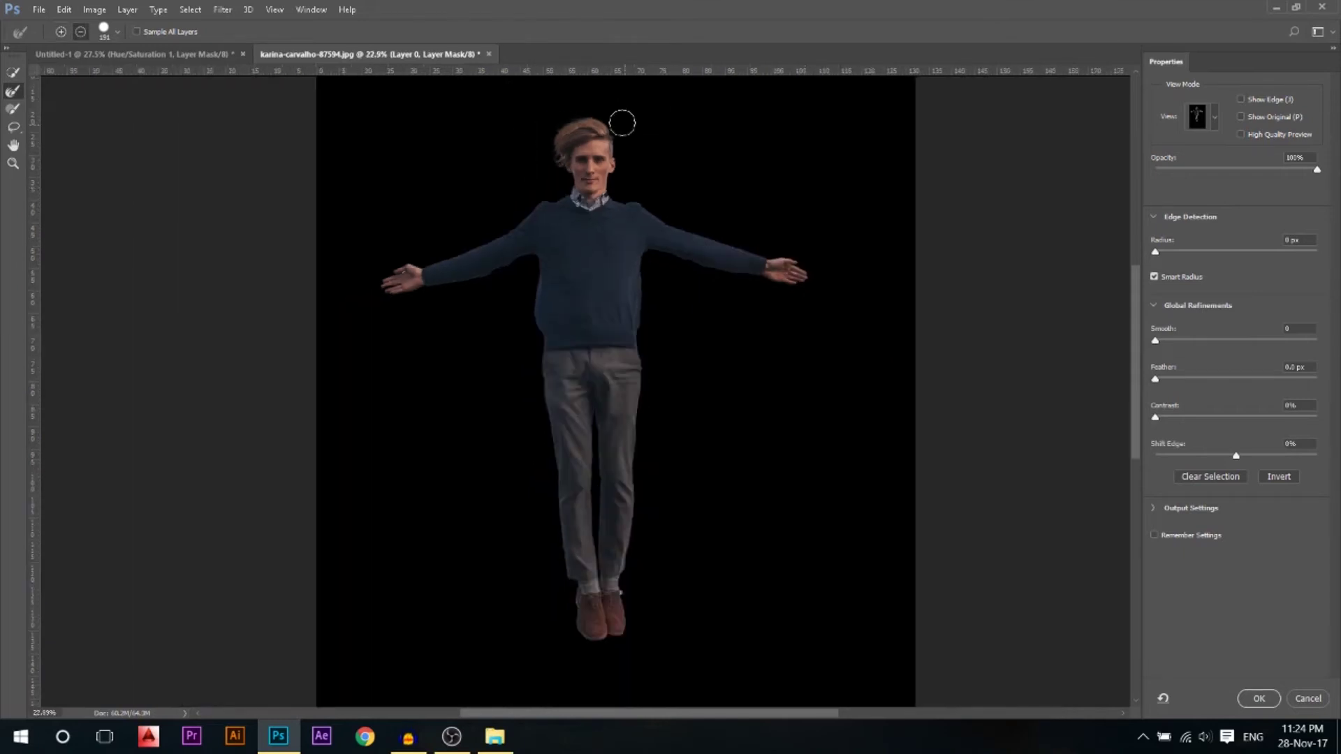
click(1253, 699)
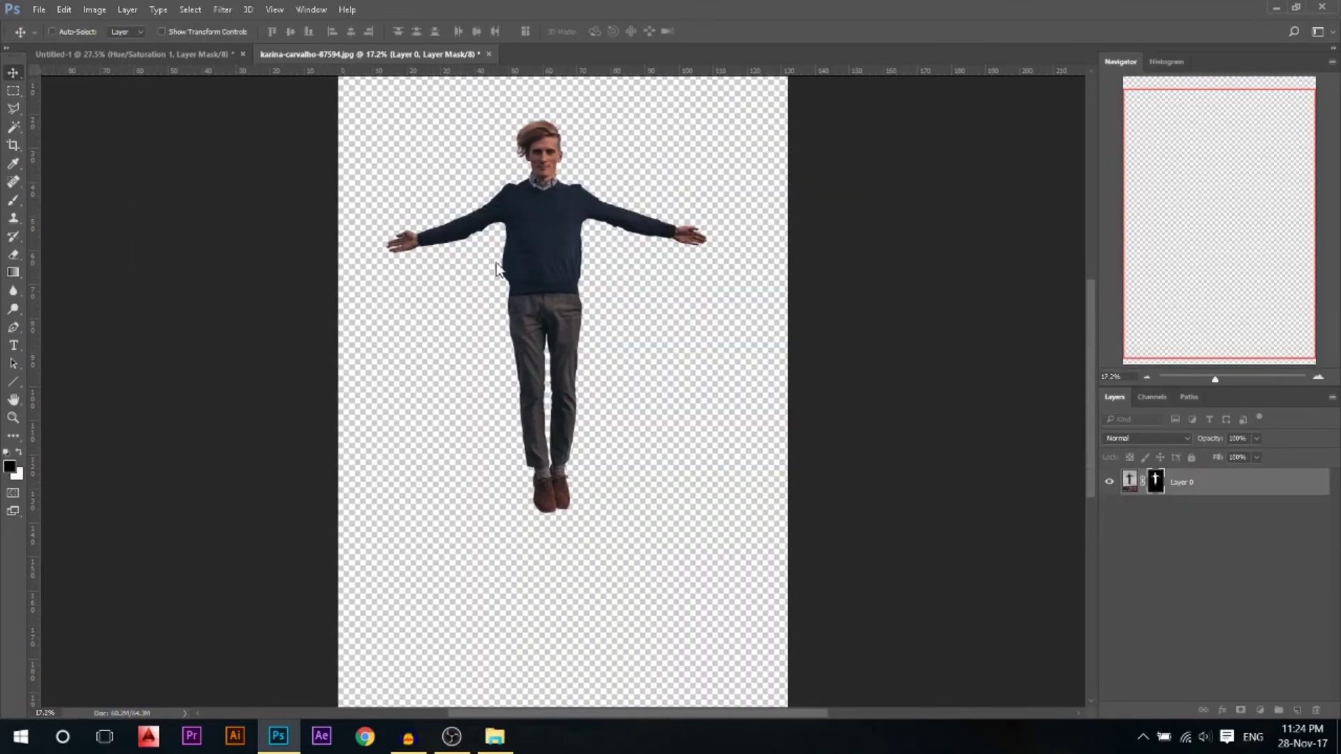
Bring the masked man into the Untitled-1 factory document, scale him to about 26.6% and place him above the lit floor
scroll(583, 287, down, 1)
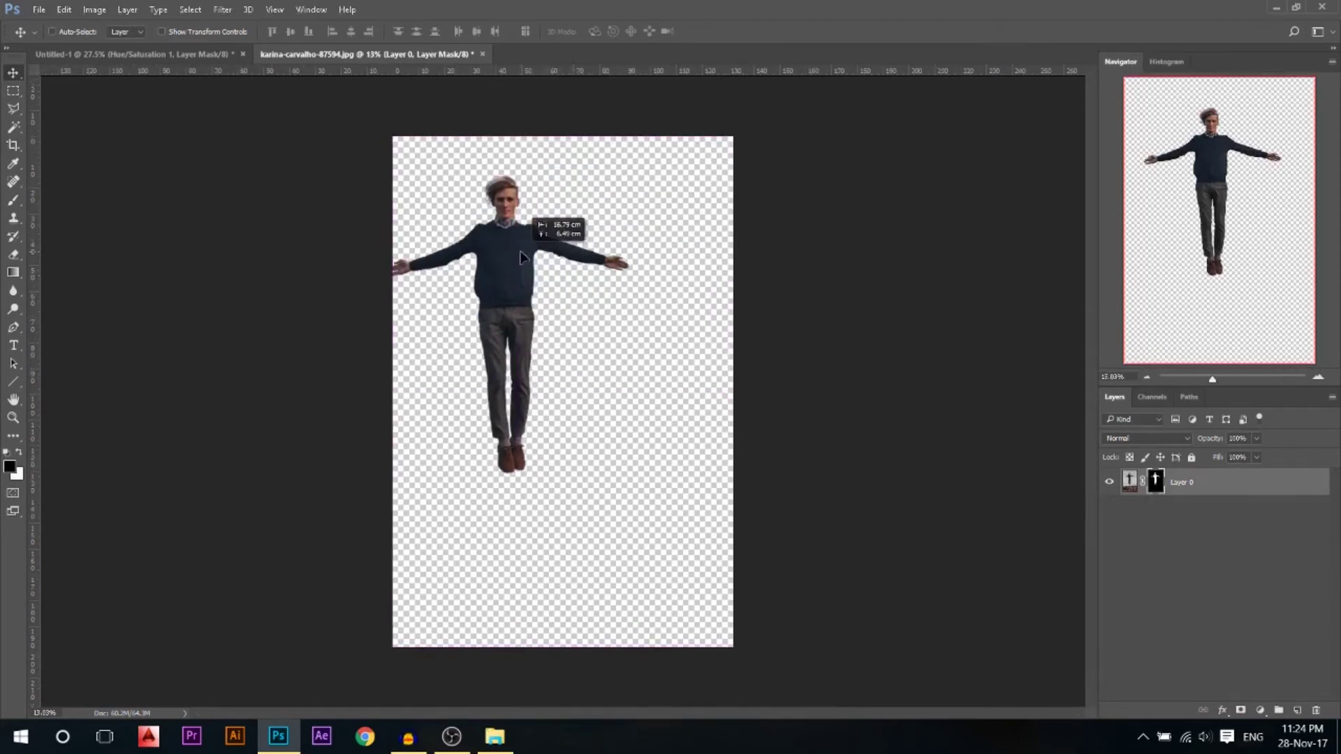
drag(175, 58, 617, 330)
key(ctrl+t)
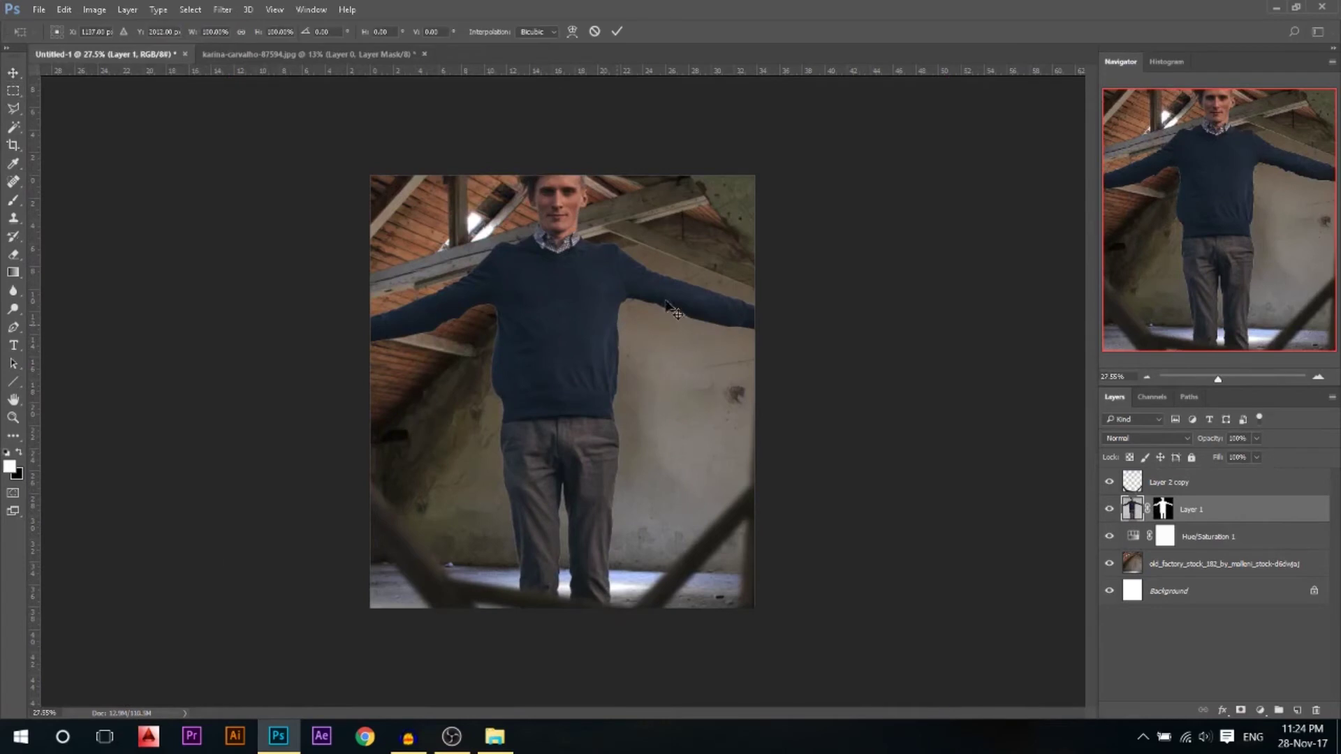
scroll(766, 291, down, 2)
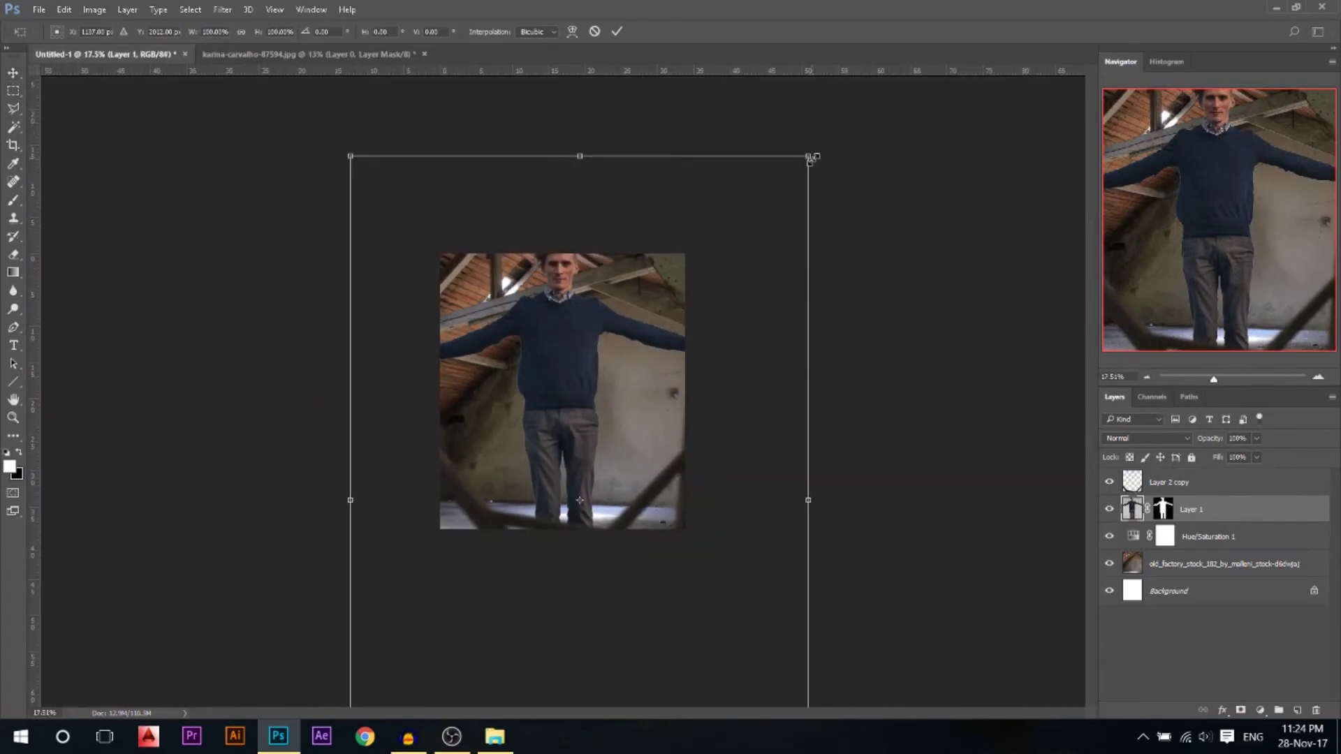
drag(810, 159, 600, 388)
drag(610, 455, 630, 434)
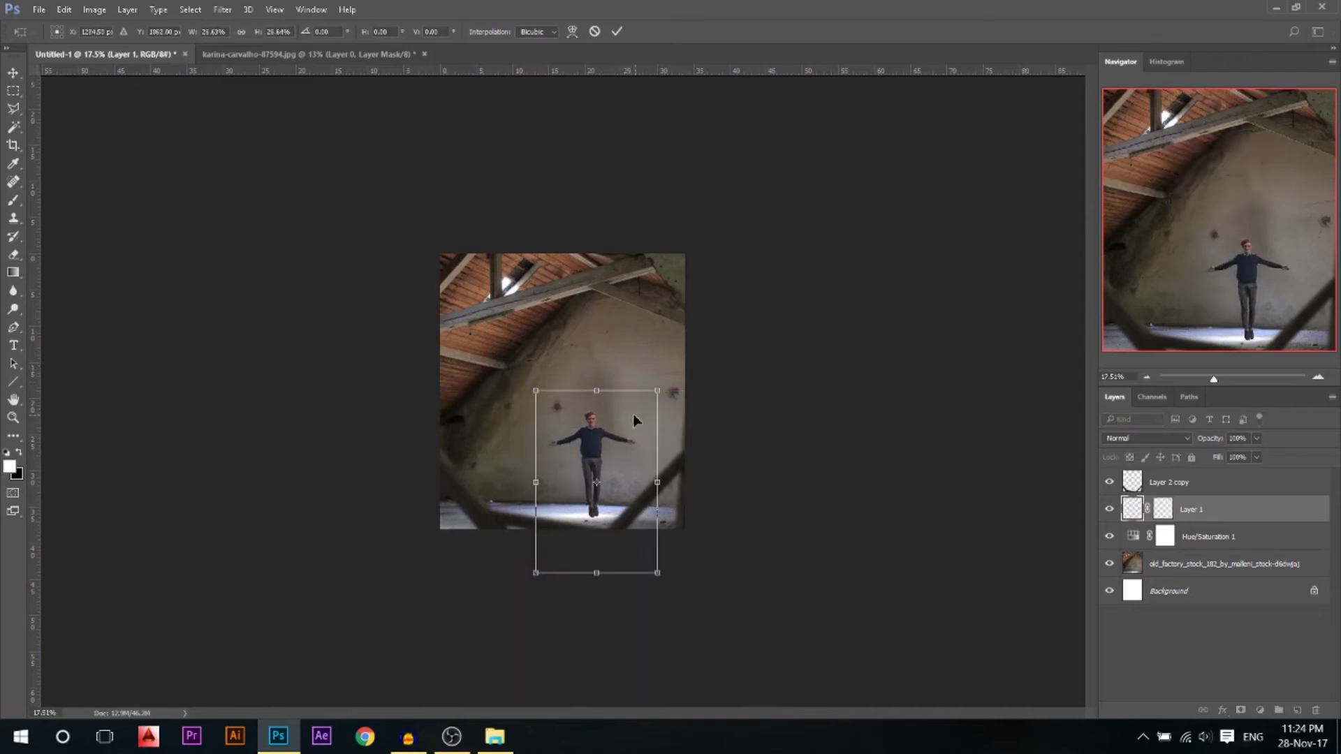
Flip the man horizontally, scale him down slightly and apply the transform
scroll(645, 418, up, 5)
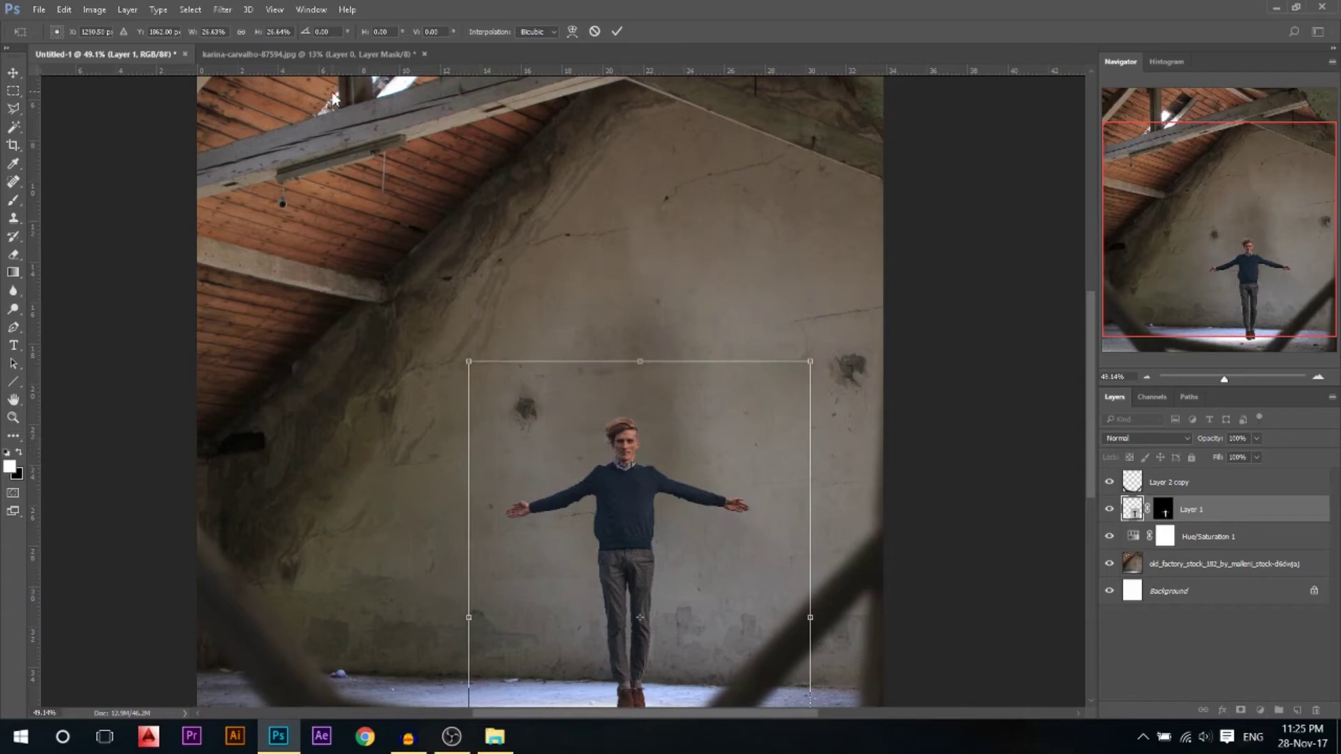
right_click(630, 464)
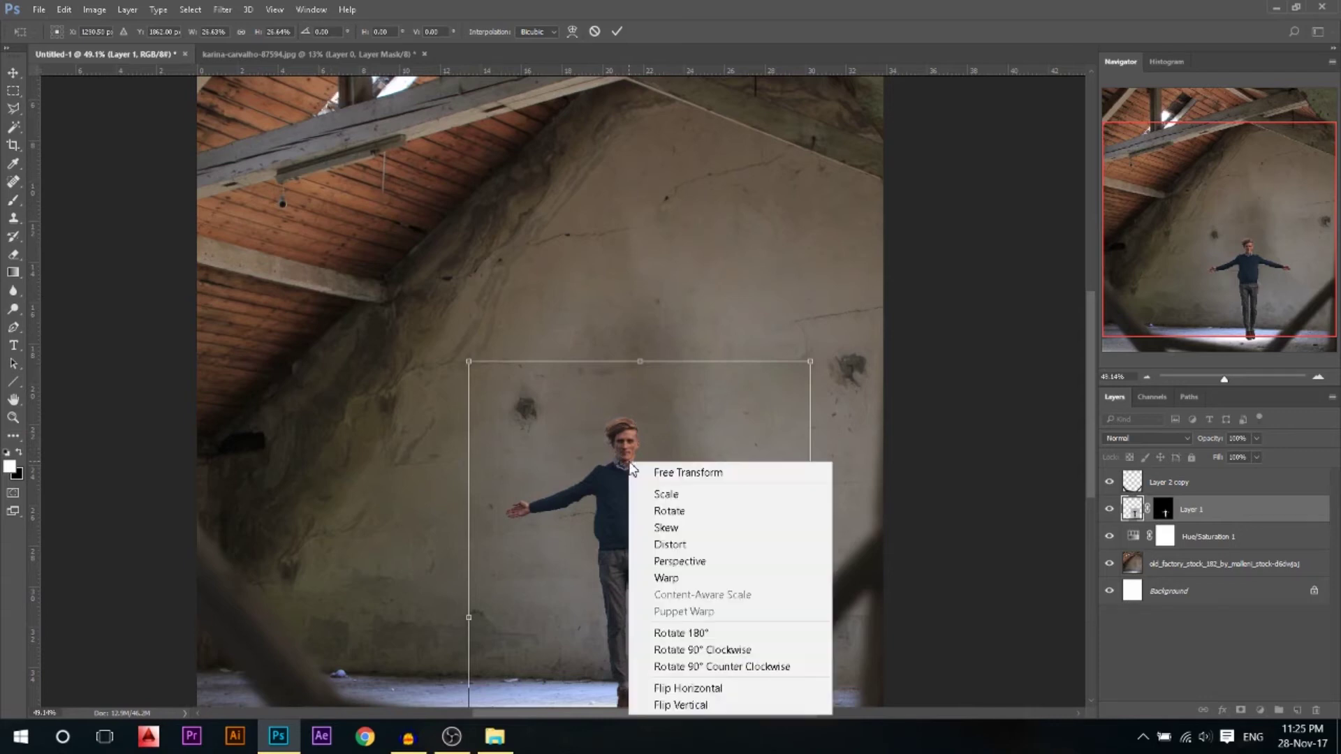
click(705, 688)
scroll(655, 257, down, 1)
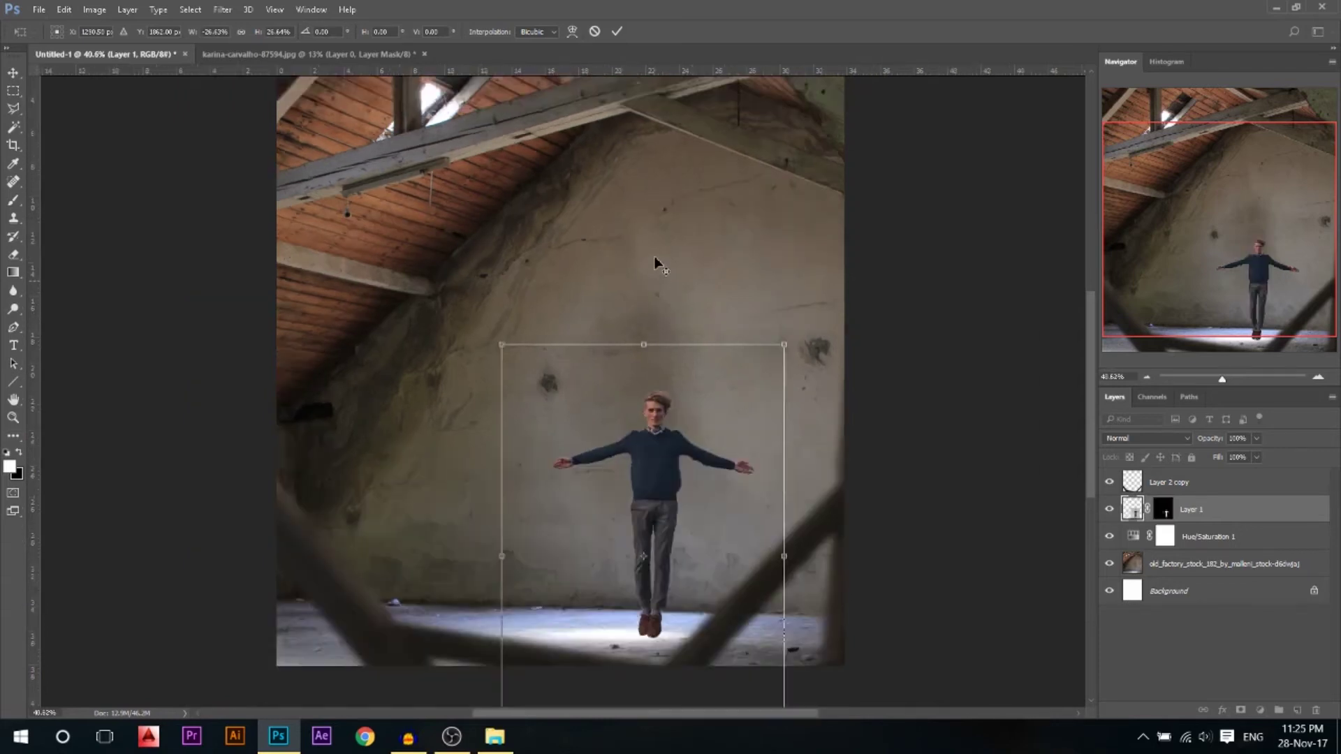
scroll(656, 264, down, 1)
drag(775, 360, 747, 387)
key(Return)
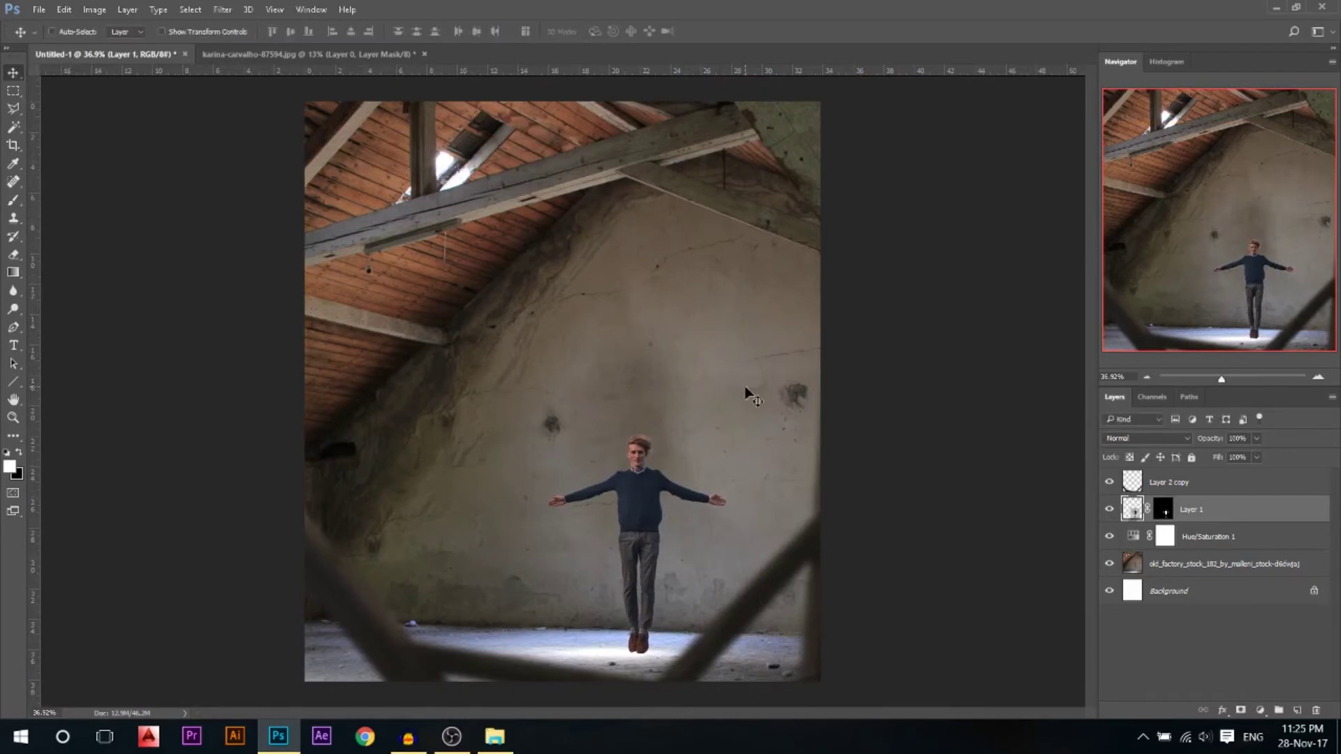
Brighten the man's outline around his head and shoulders using the Dodge tool with its range set to Midtones
scroll(712, 556, up, 4)
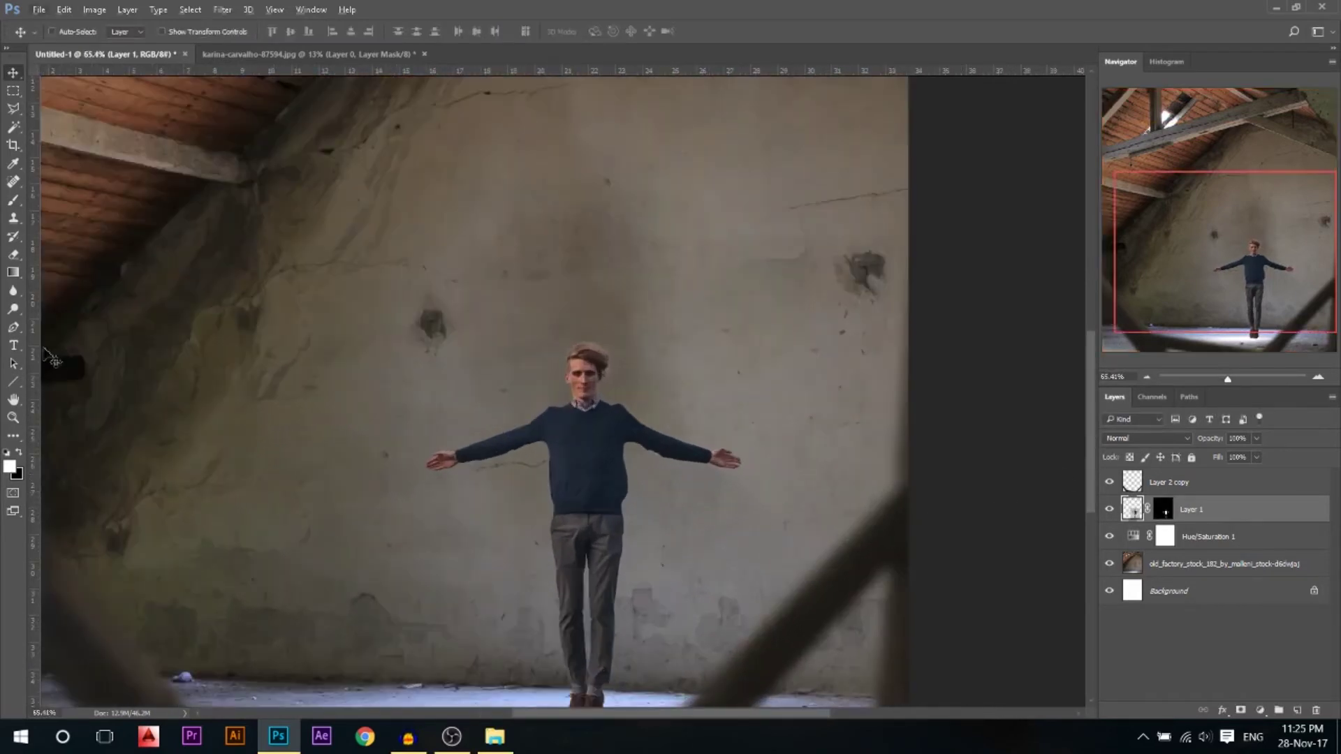
click(16, 310)
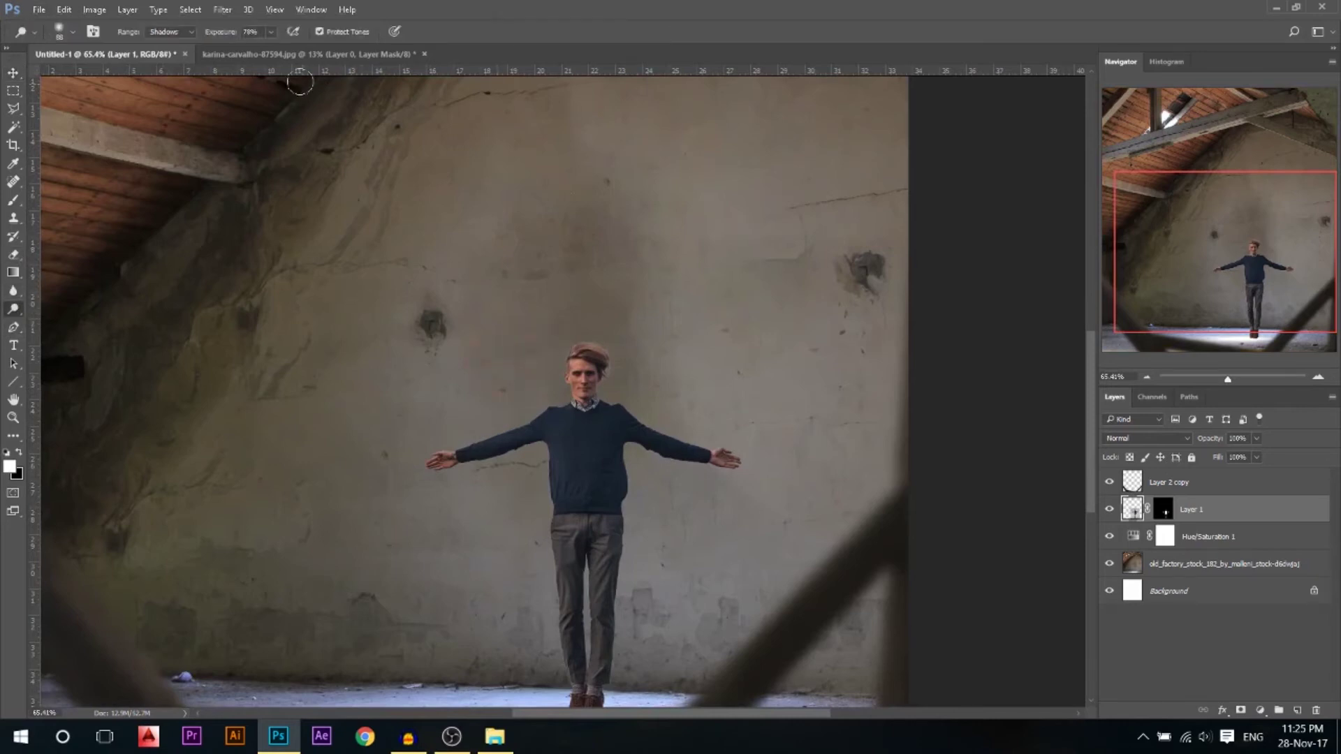
click(168, 31)
click(158, 53)
drag(542, 365, 536, 376)
scroll(539, 621, down, 2)
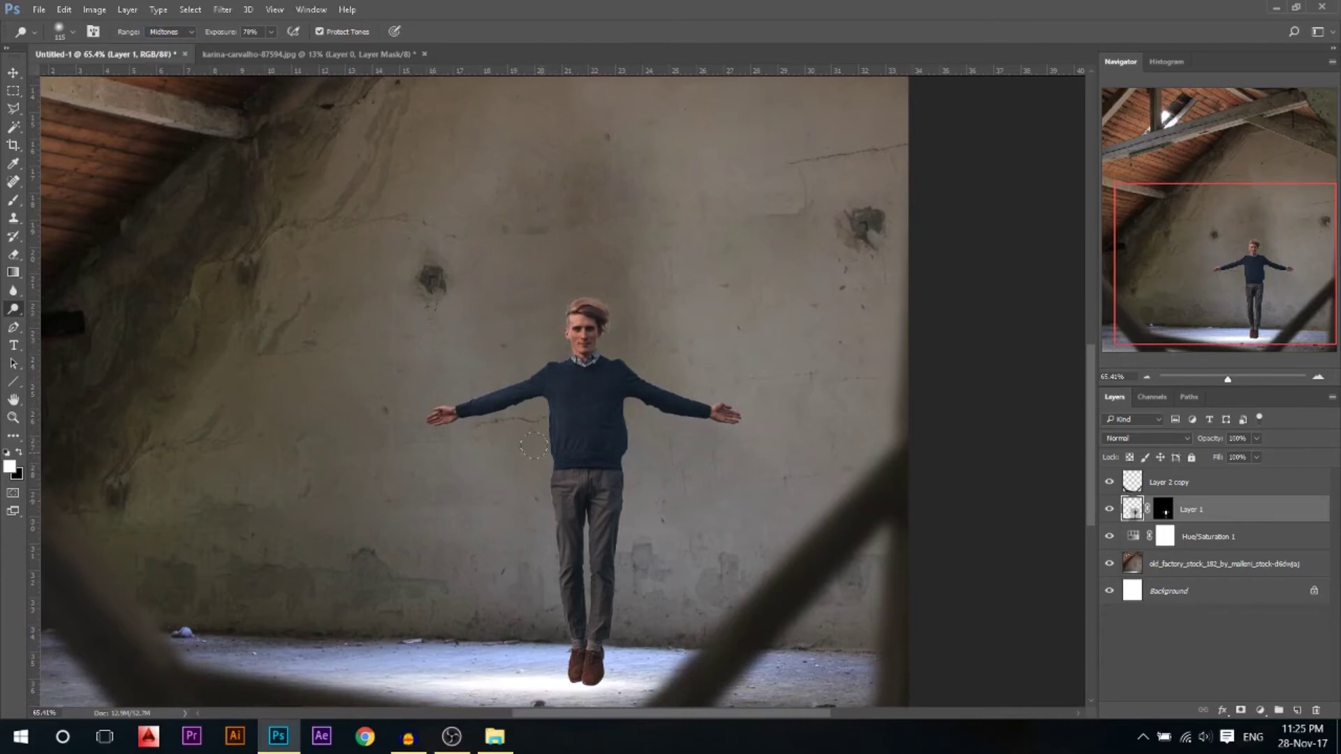
drag(650, 362, 620, 348)
scroll(538, 328, down, 3)
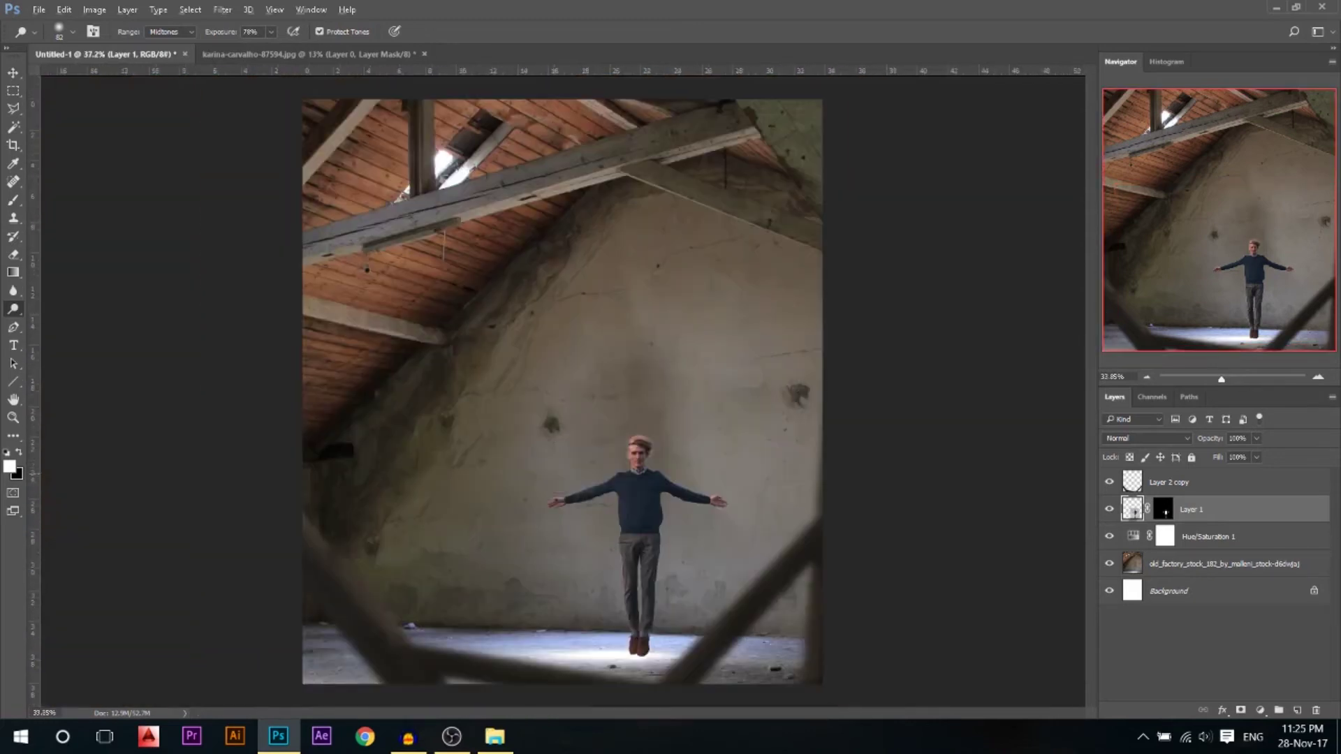
click(14, 72)
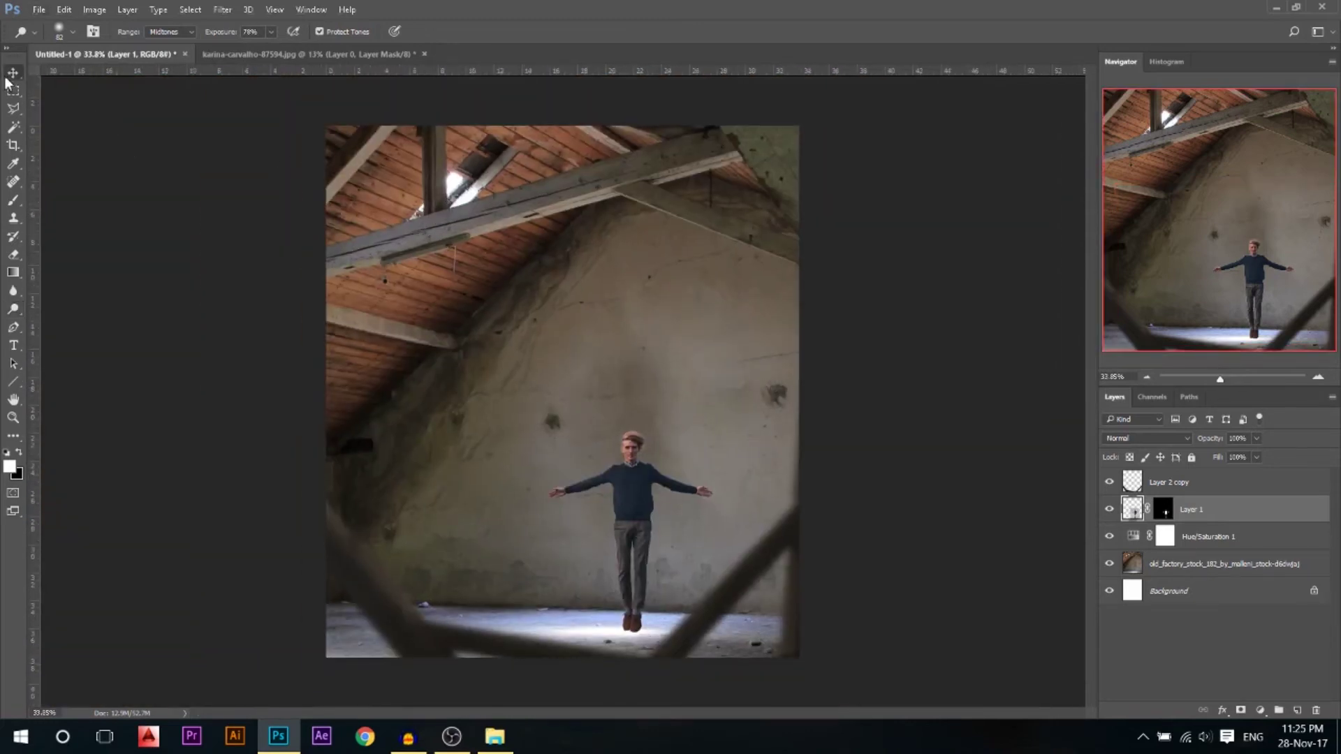
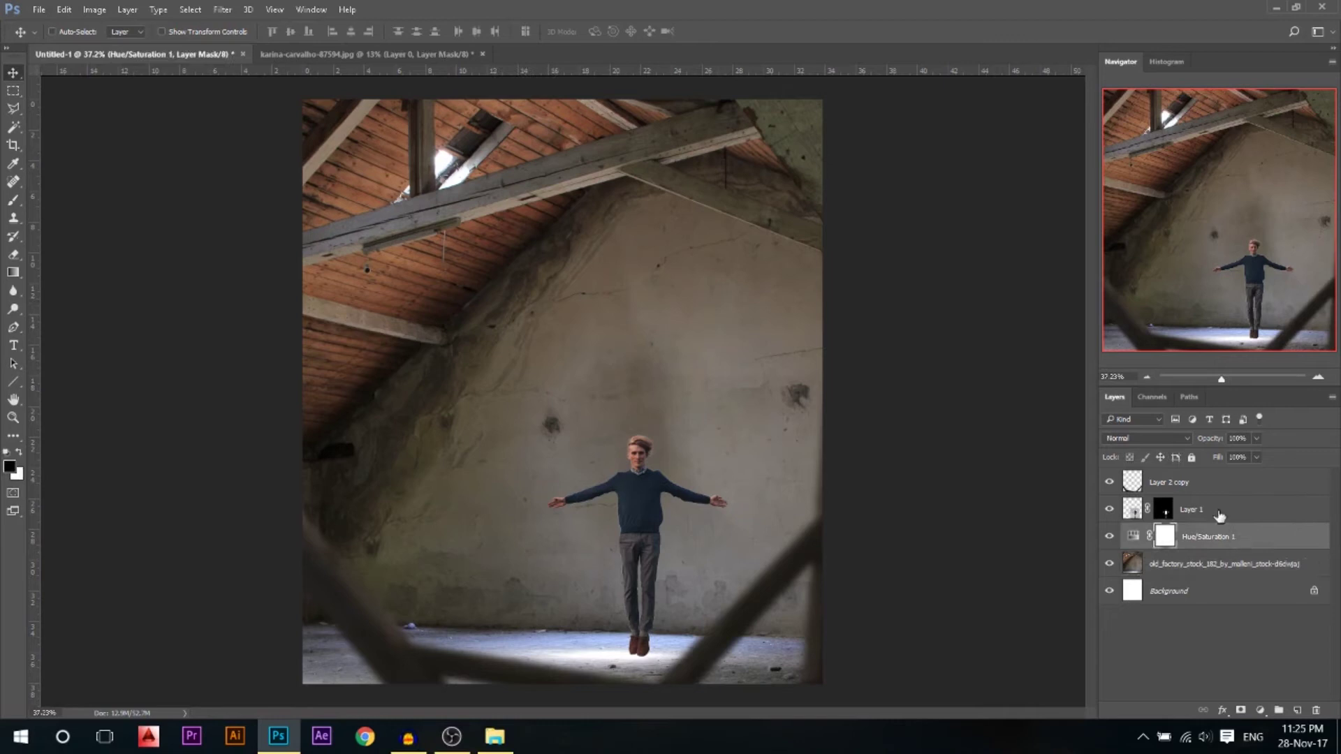
Add a Gradient Fill layer above the man using a Noise gradient in the HSB color model with saturation reduced to the minimum
click(1260, 710)
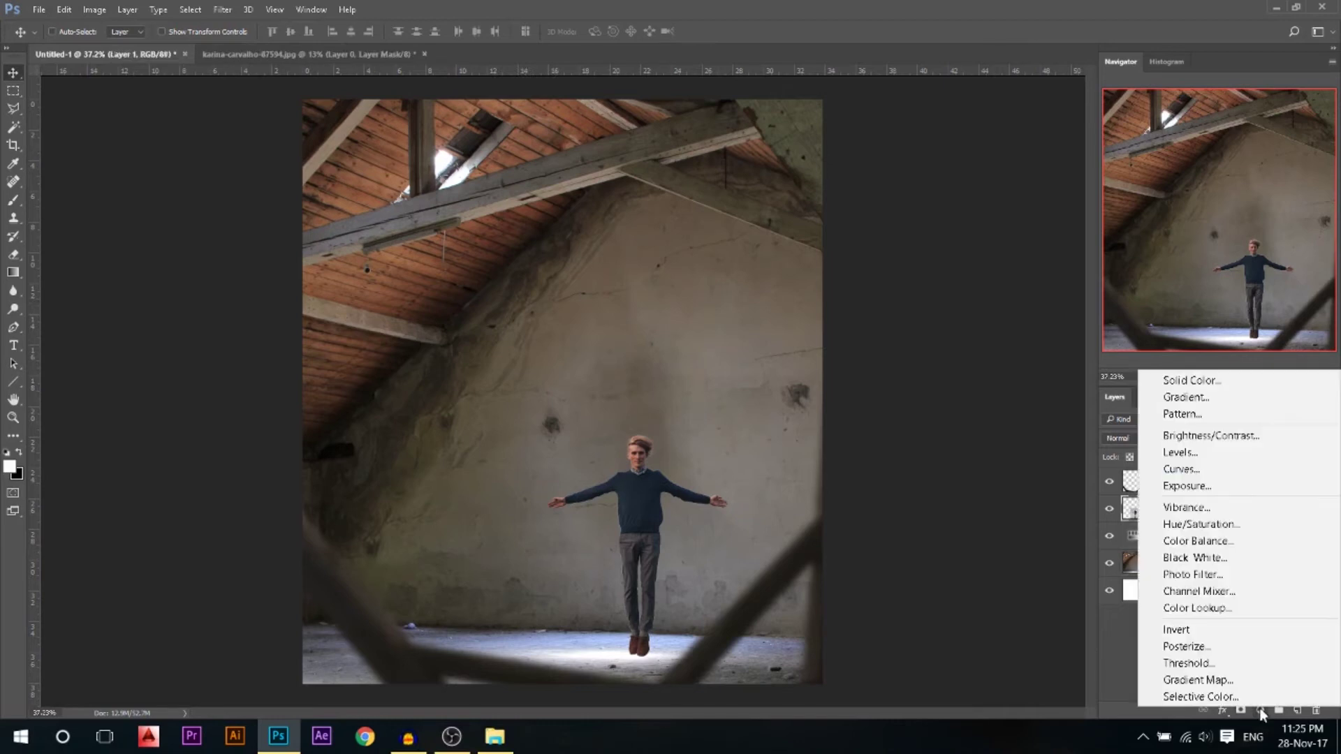
click(1199, 398)
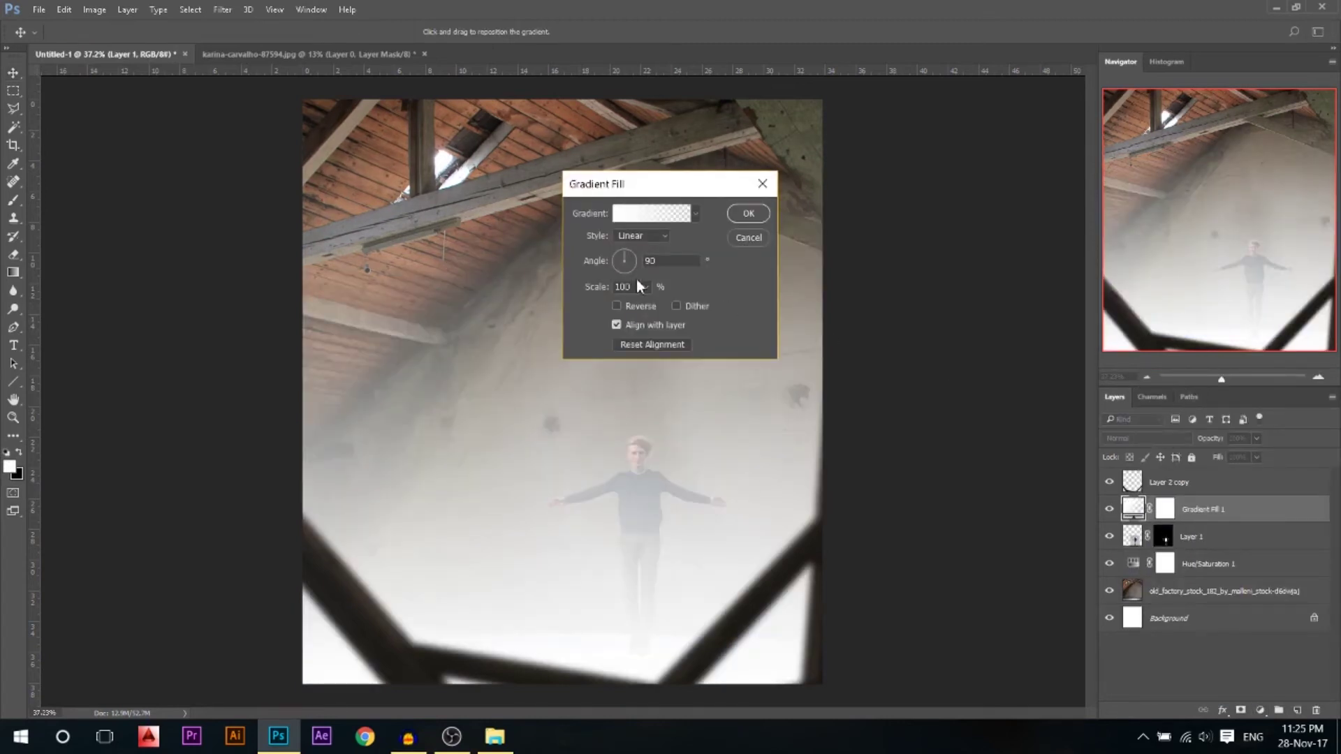
click(653, 216)
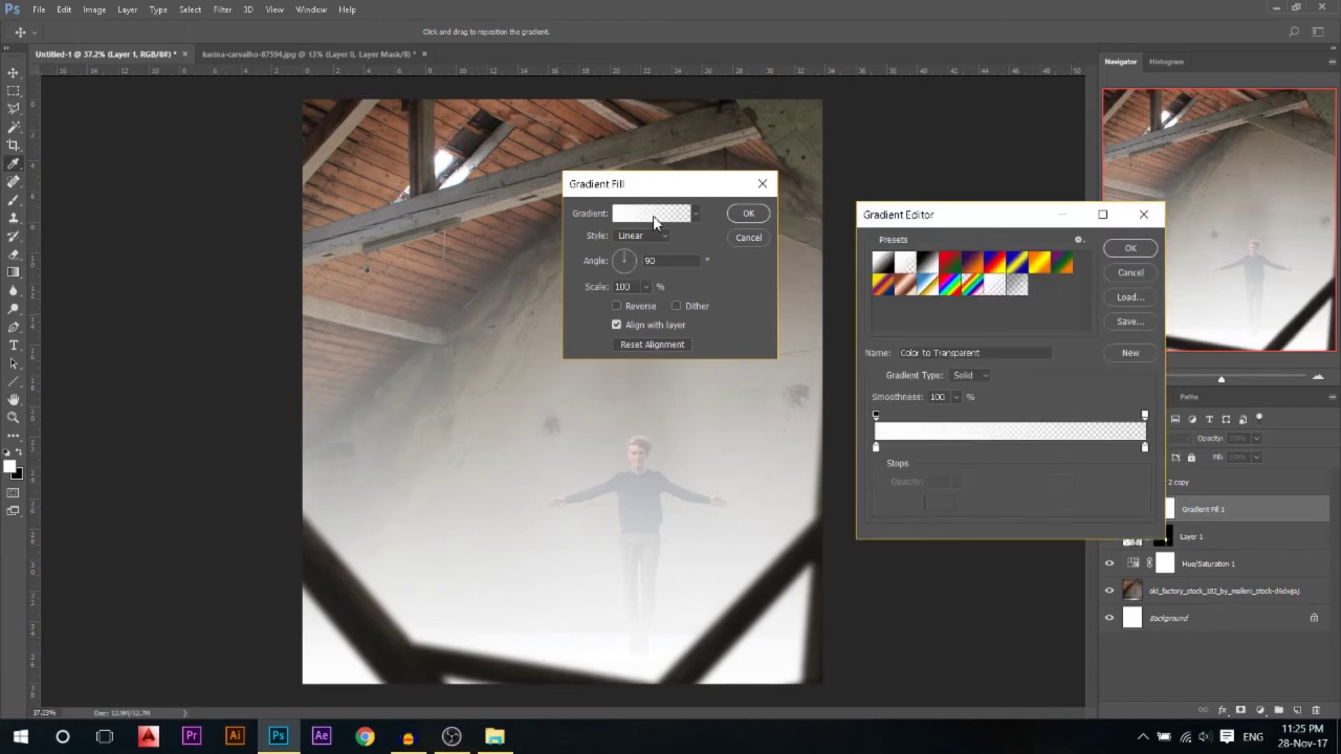
click(961, 397)
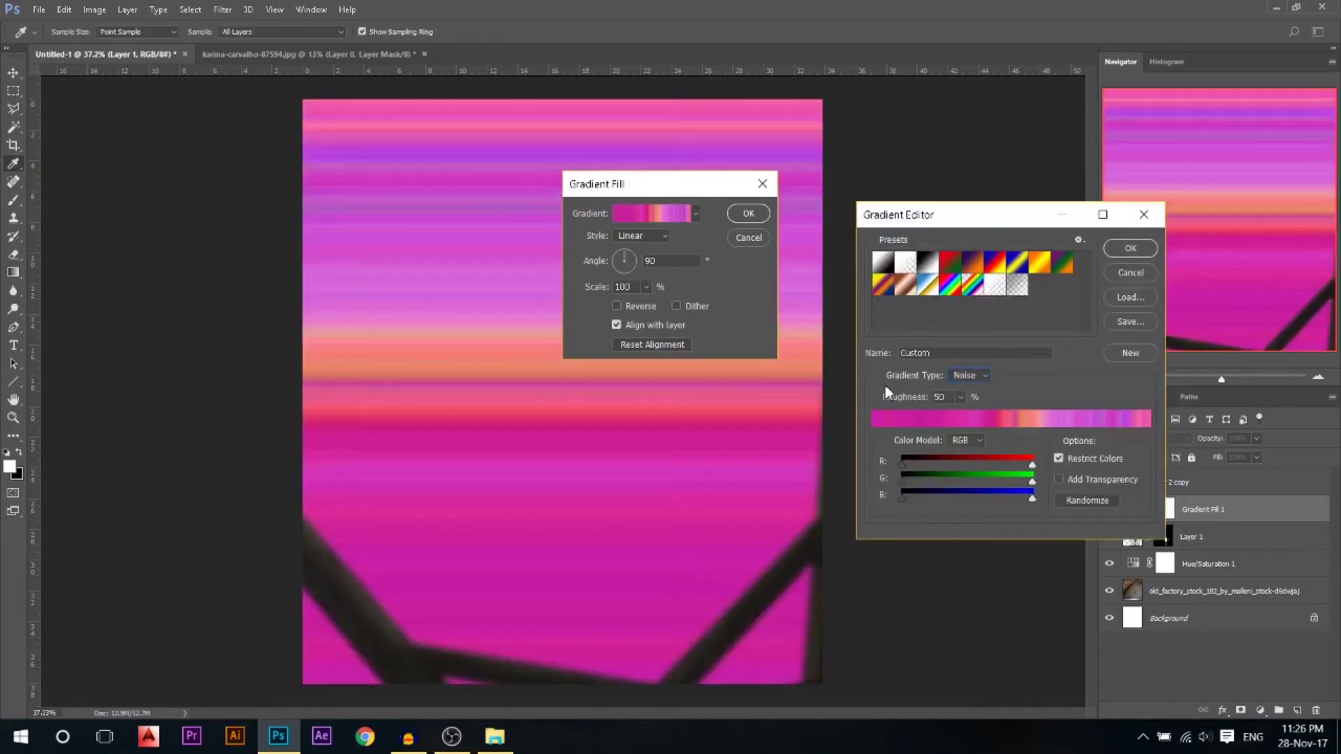
click(964, 440)
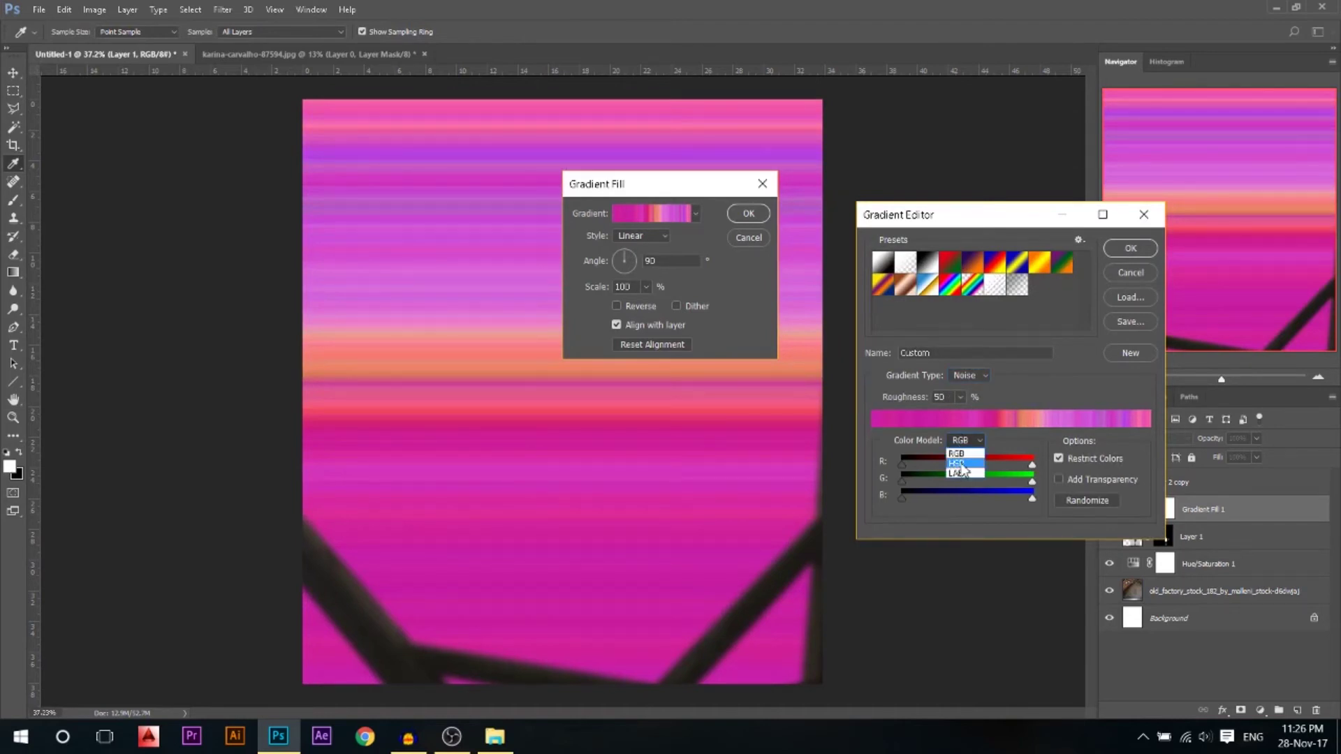
click(962, 463)
drag(1032, 481, 911, 479)
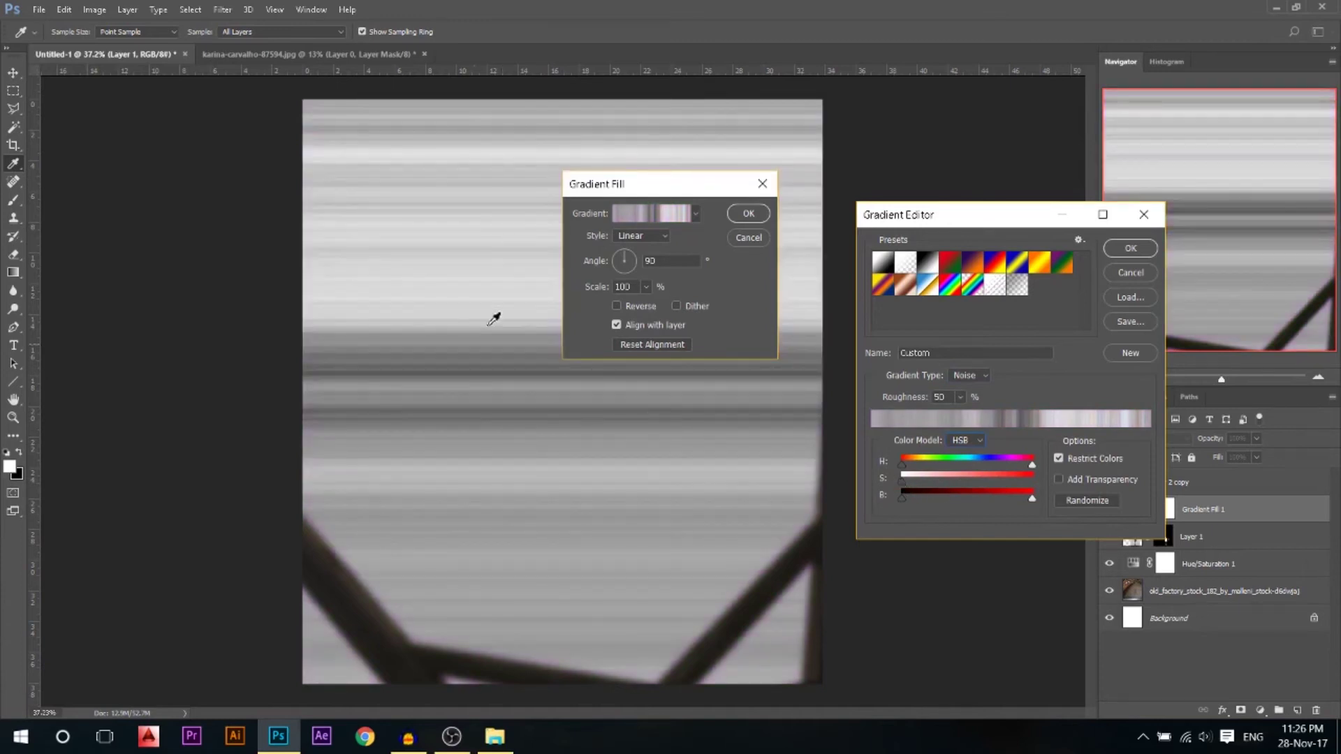
Randomize the noise gradient until it shows evenly spread light grey streaks, and accept it
click(1081, 500)
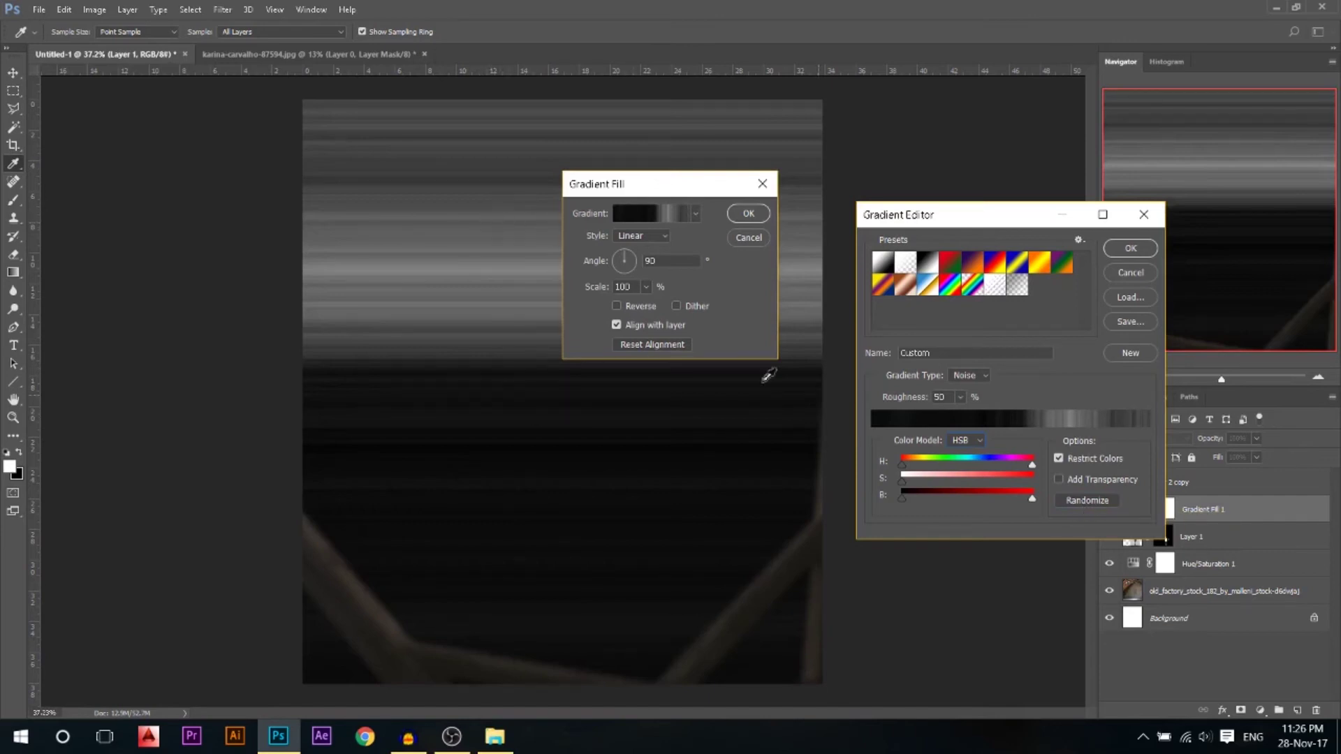
click(1079, 503)
click(1080, 503)
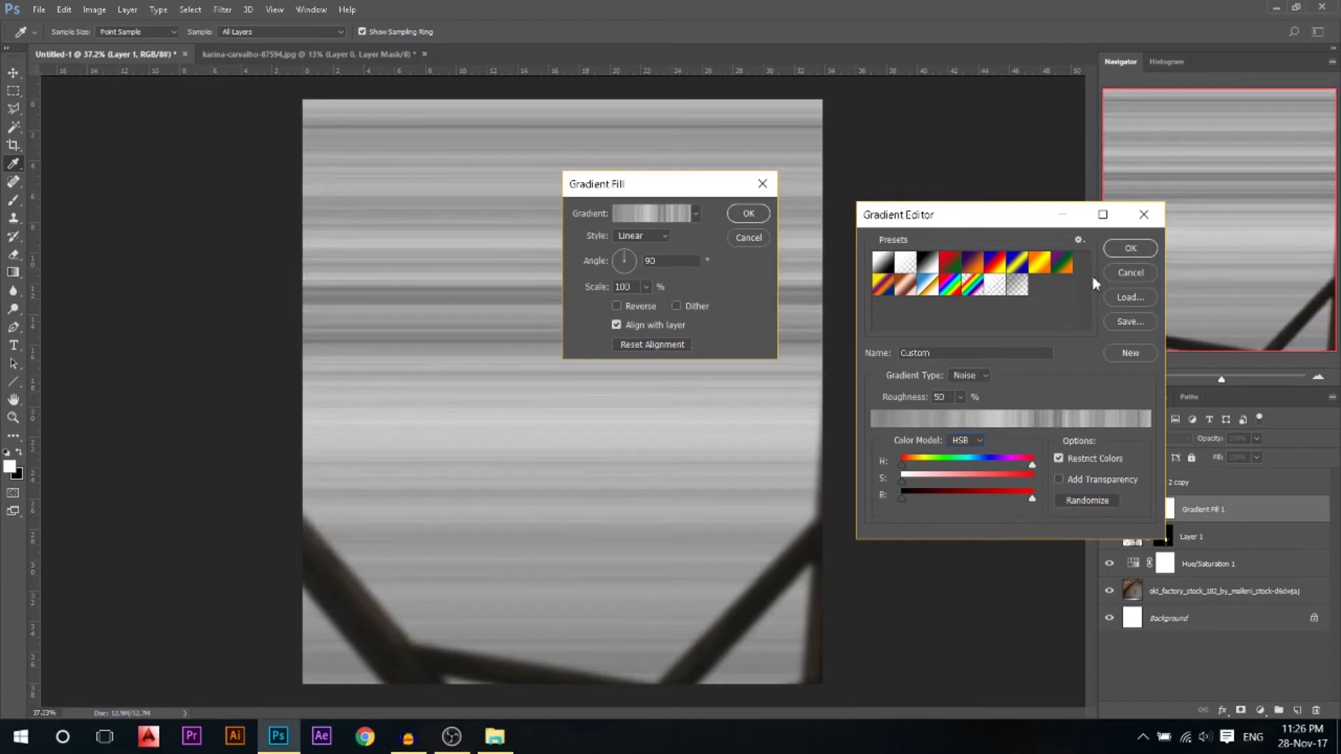
click(1126, 249)
Set the gradient fill's style to Angle and move the centre of its rays up to the roof opening
click(641, 235)
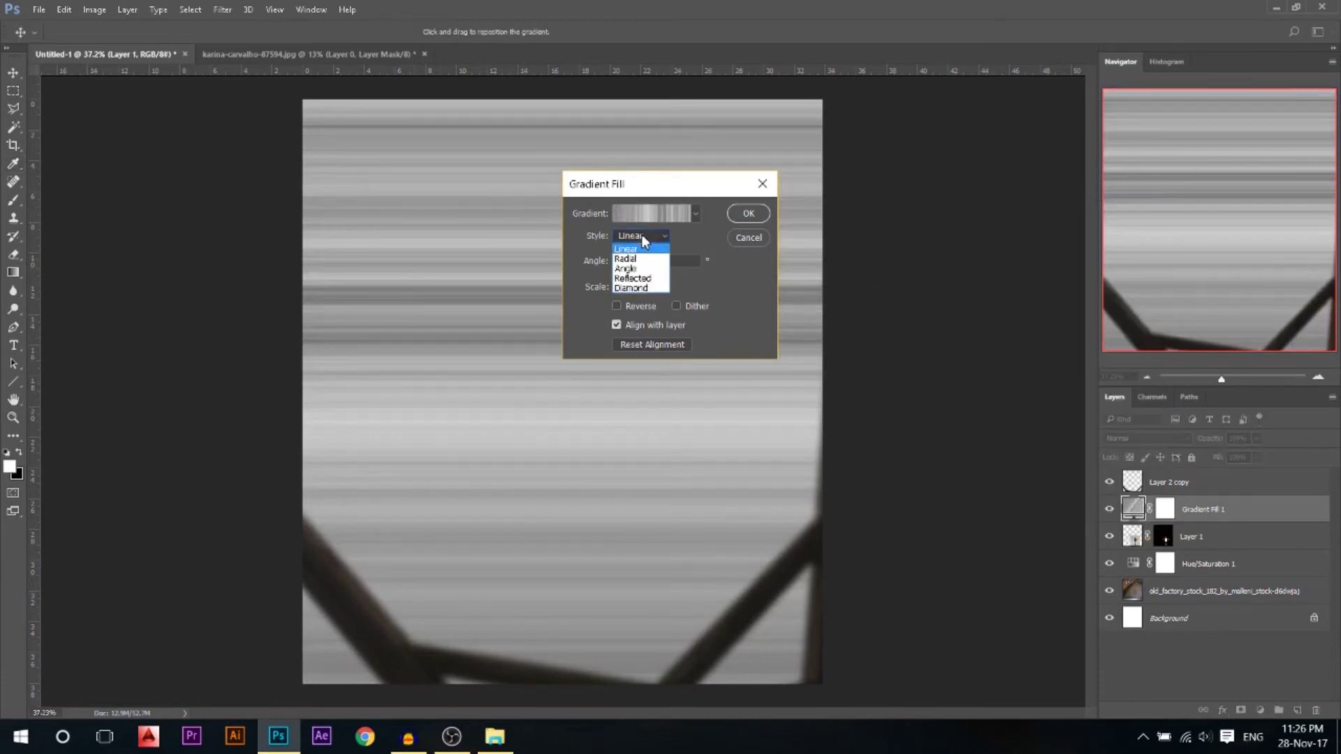
click(636, 269)
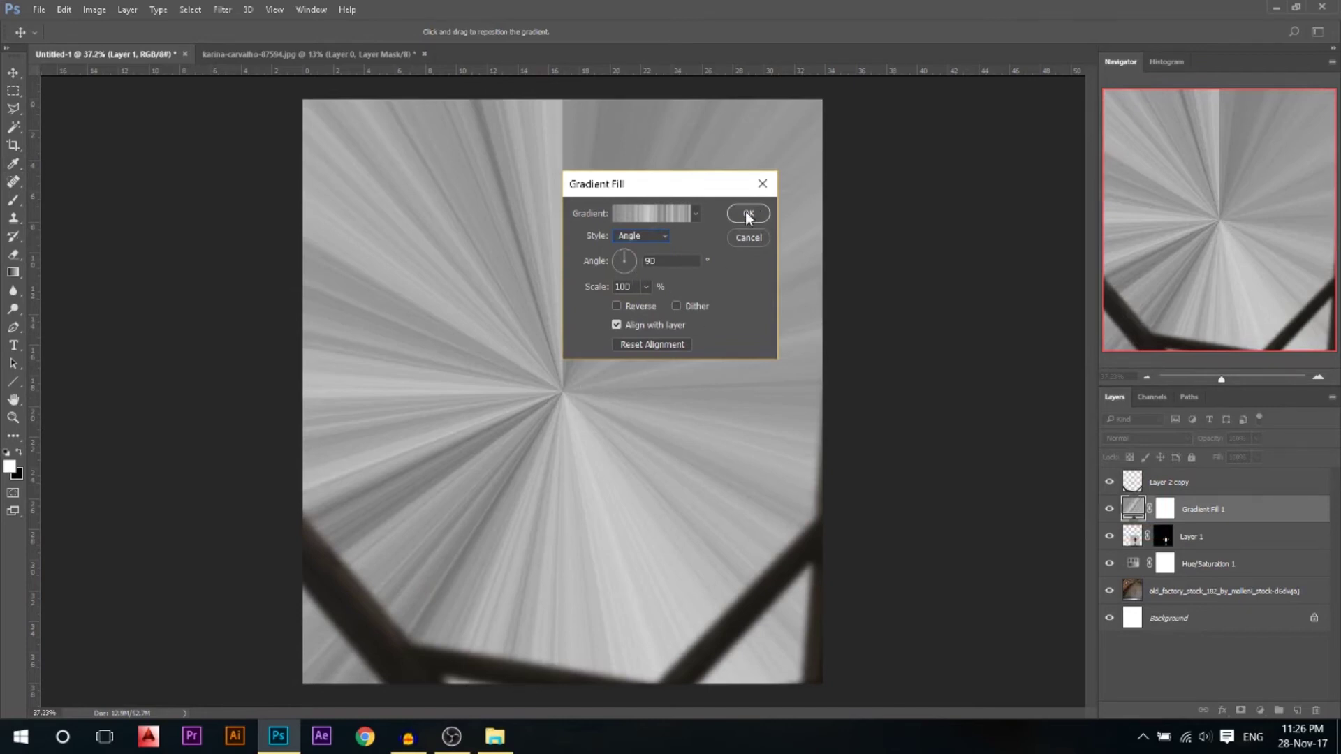
drag(565, 419, 478, 251)
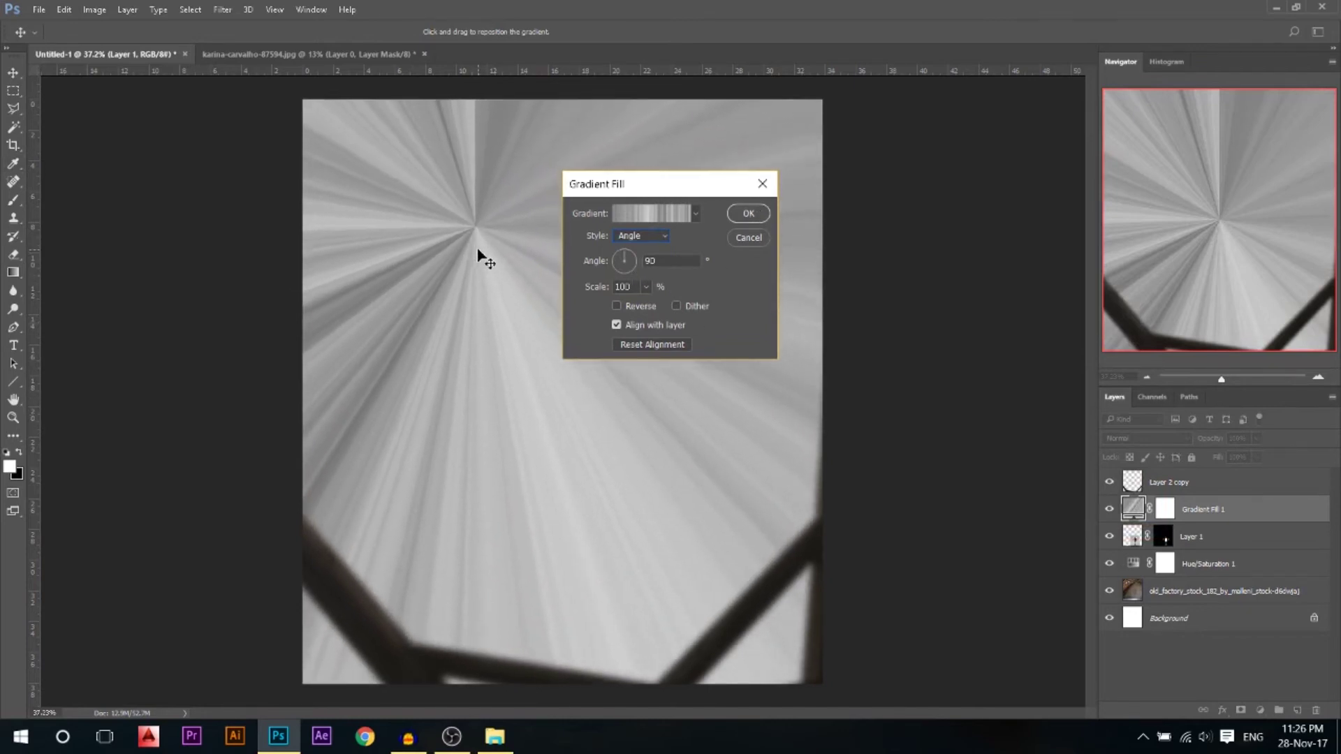
click(748, 213)
Try the Color Dodge blend mode on the gradient fill layer of light rays
click(1132, 437)
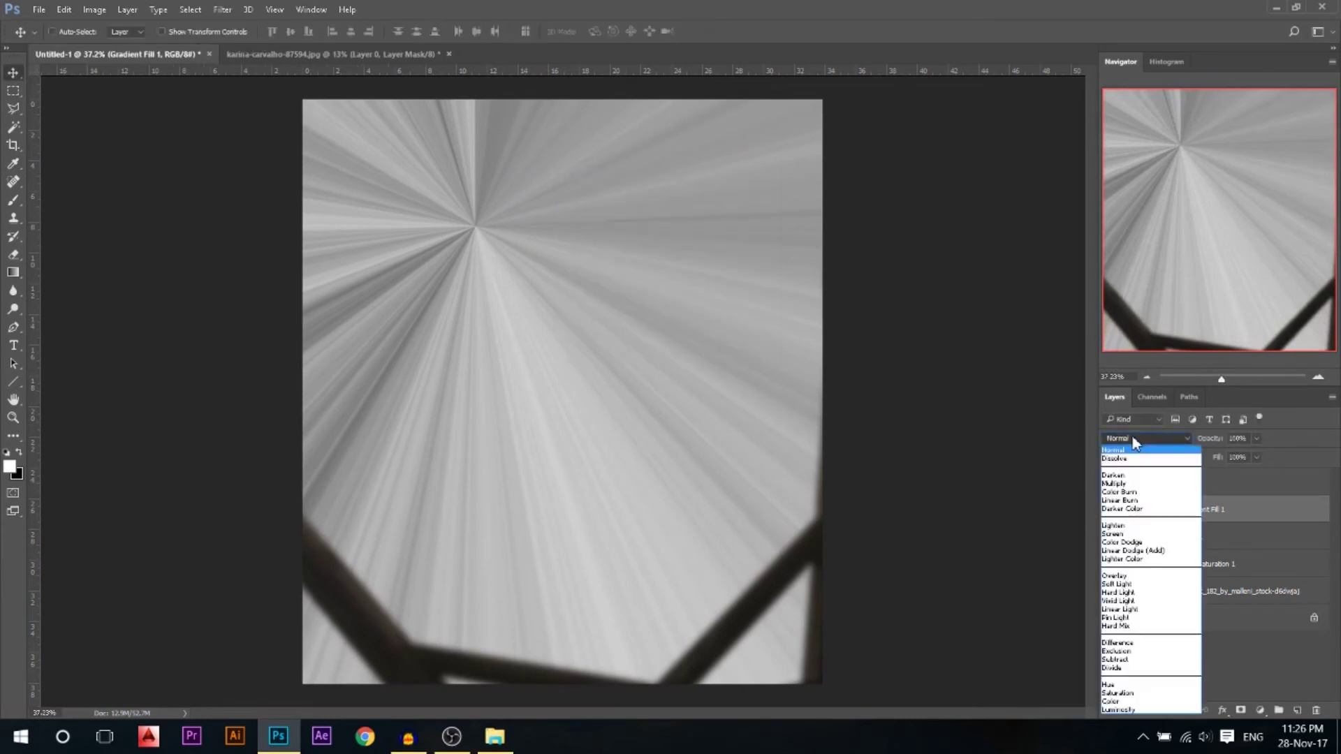
click(1121, 542)
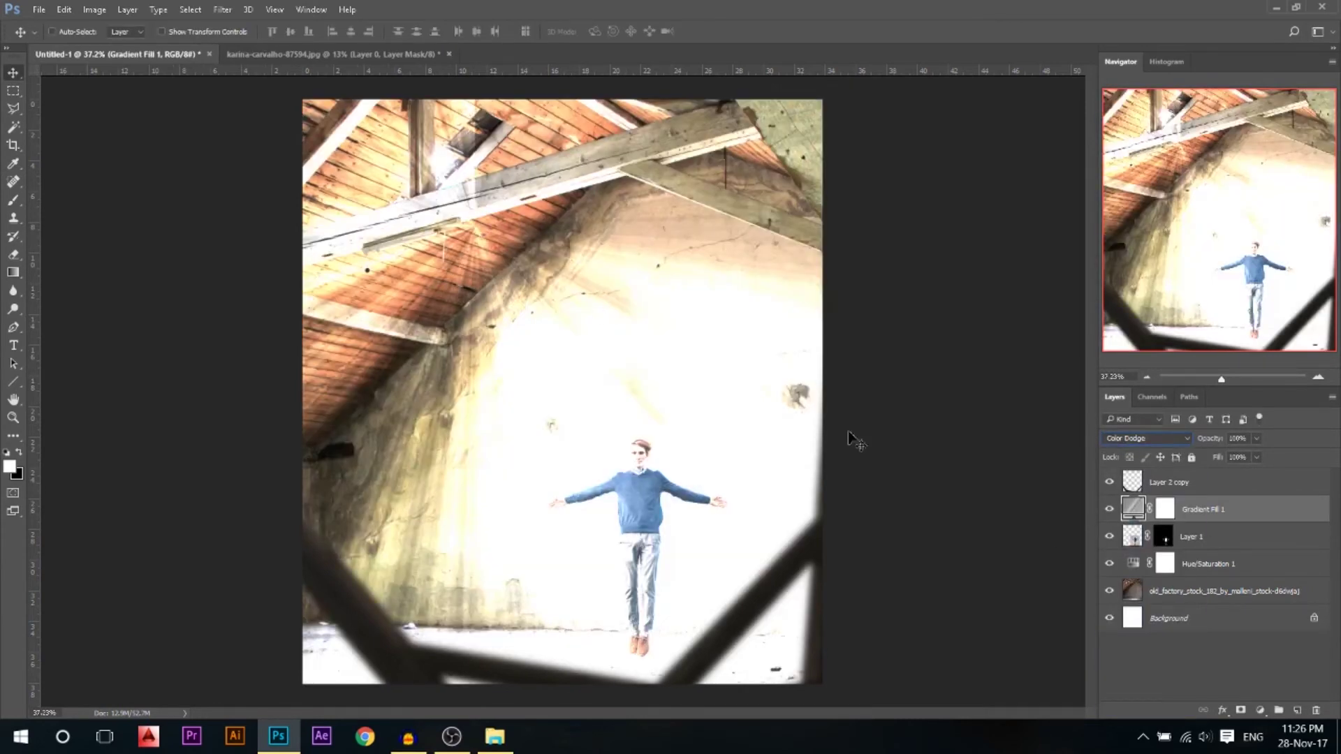
double_click(1134, 510)
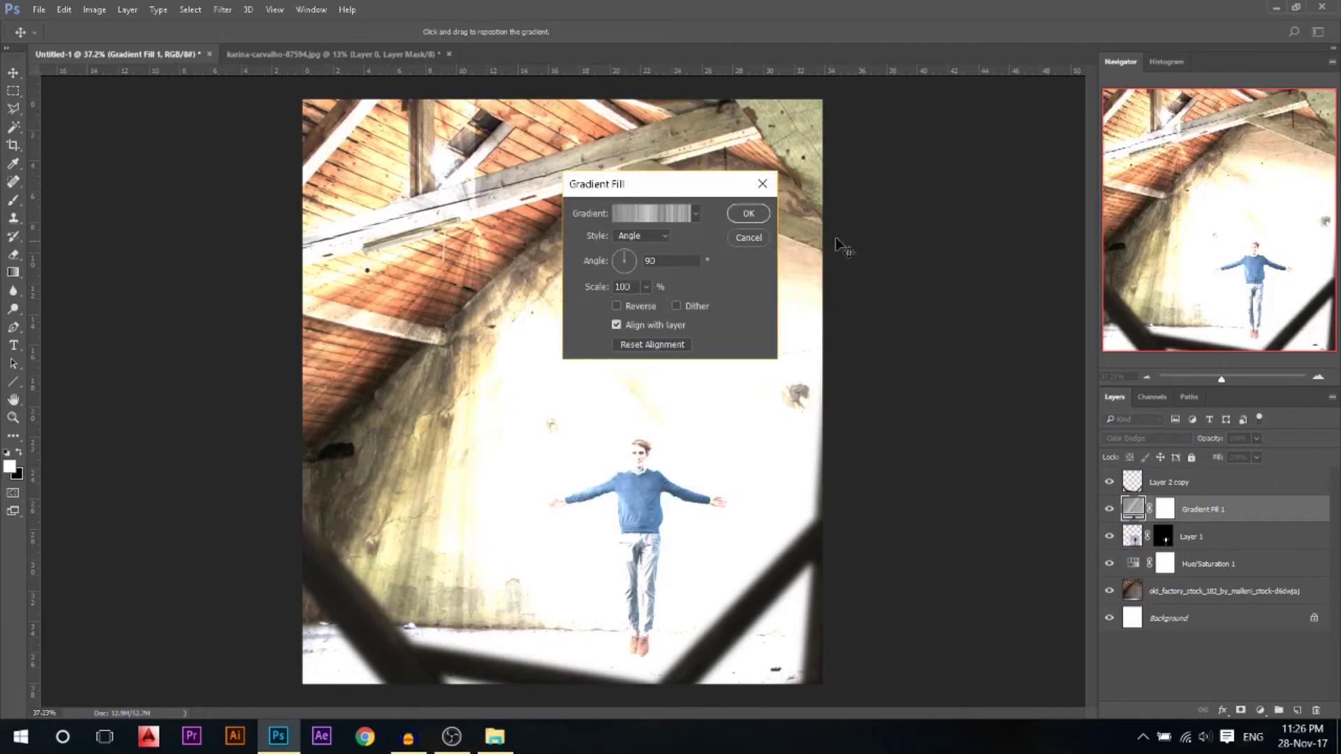
key(Return)
Set the gradient fill layer's blend mode to Screen and shift the rays' centre onto the bright roof opening
click(1149, 441)
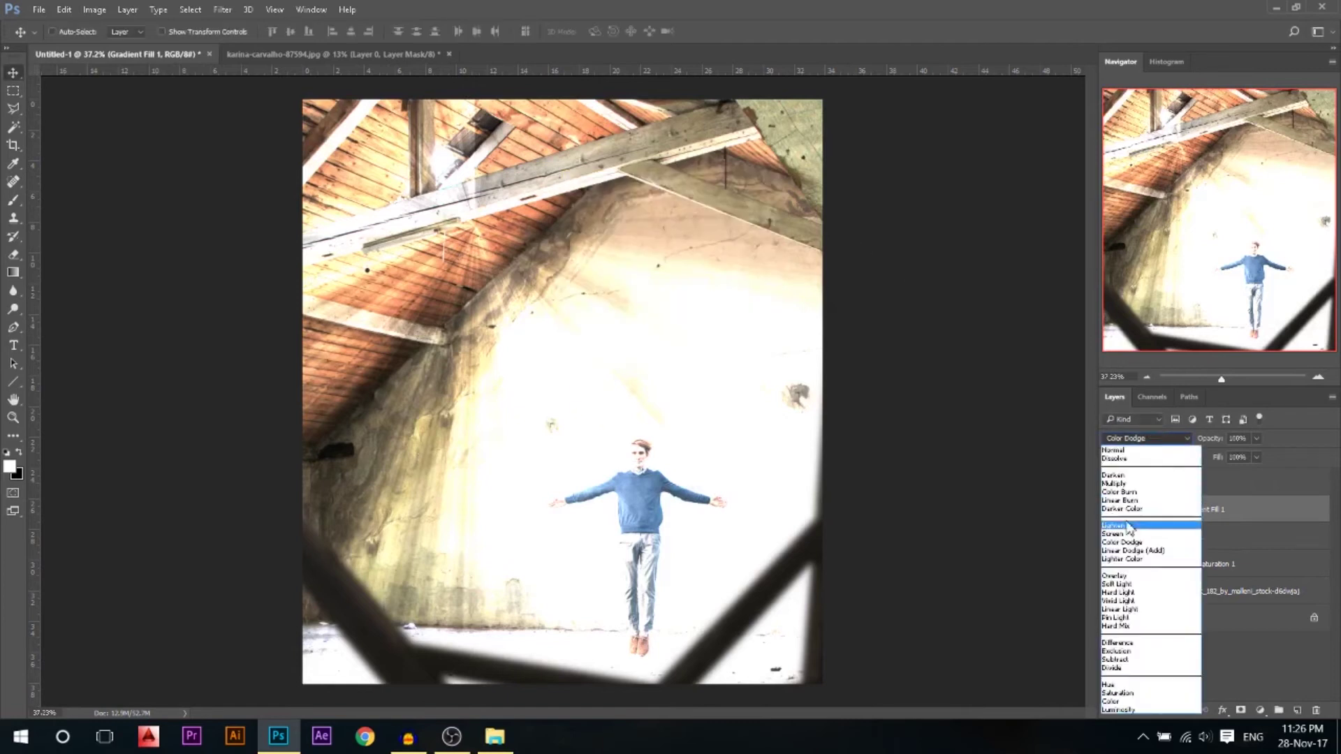
click(1133, 512)
double_click(1132, 511)
drag(493, 222, 453, 183)
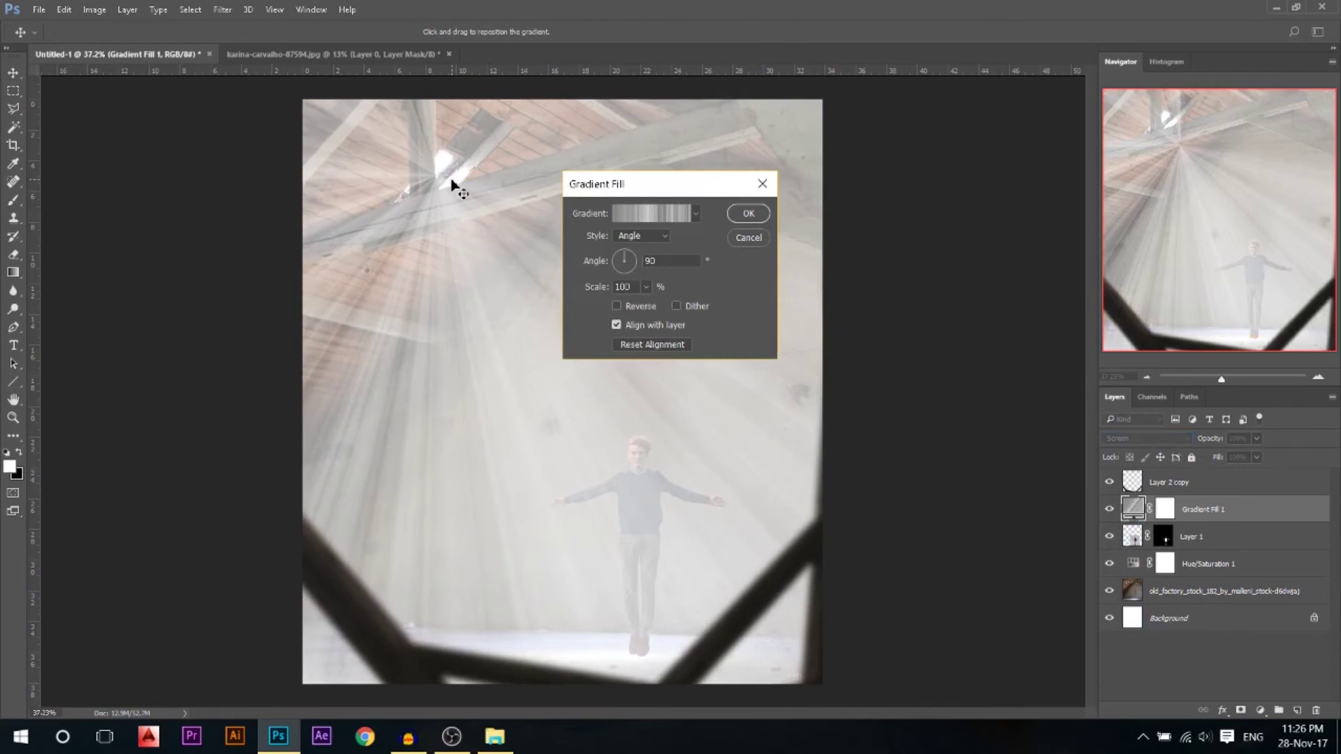
click(748, 214)
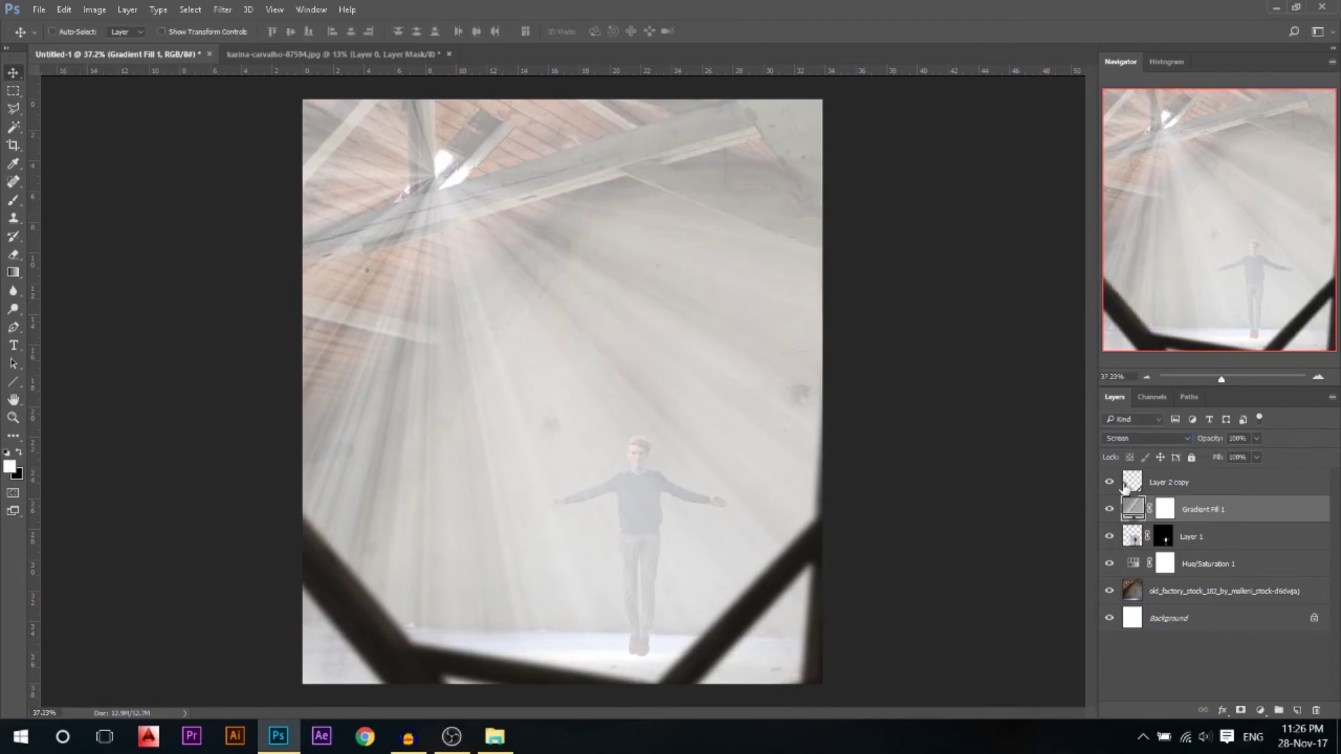
Keep a hidden duplicate of the gradient fill layer and lower the original's opacity to about 18%
key(ctrl+j)
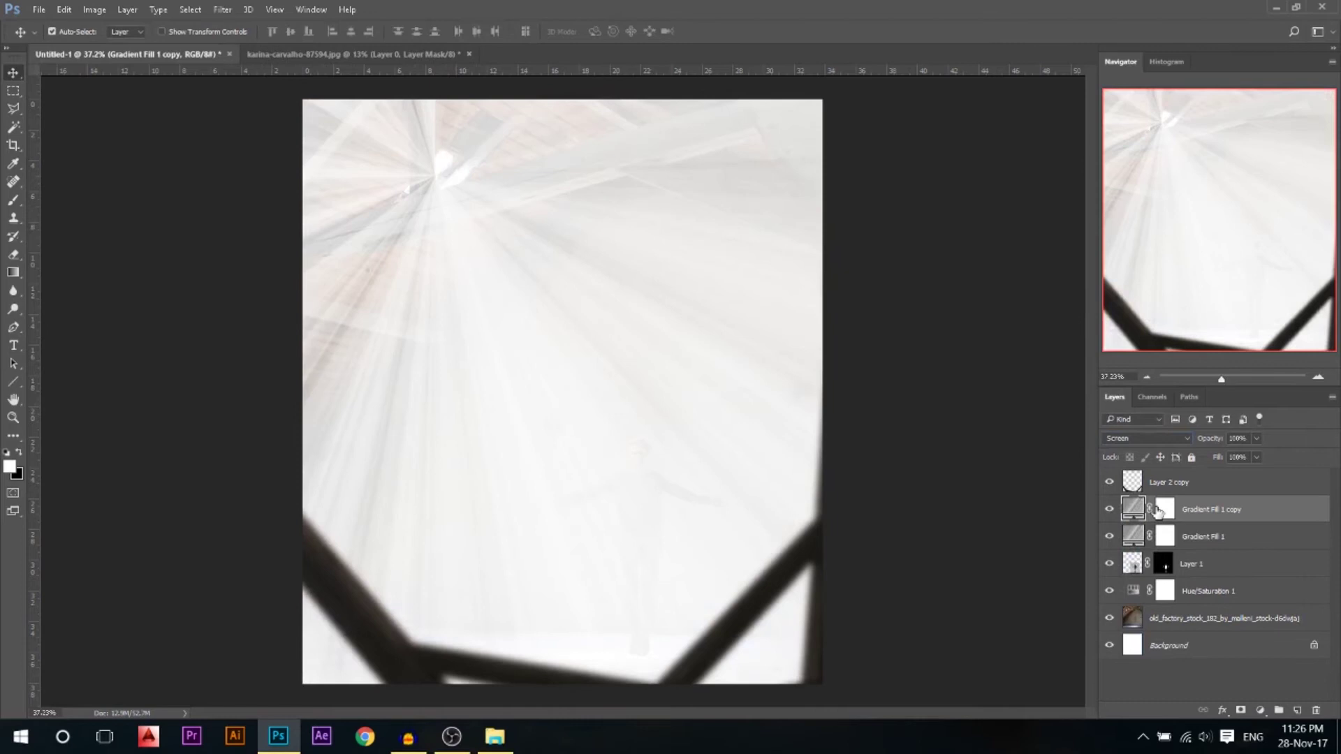
click(1109, 509)
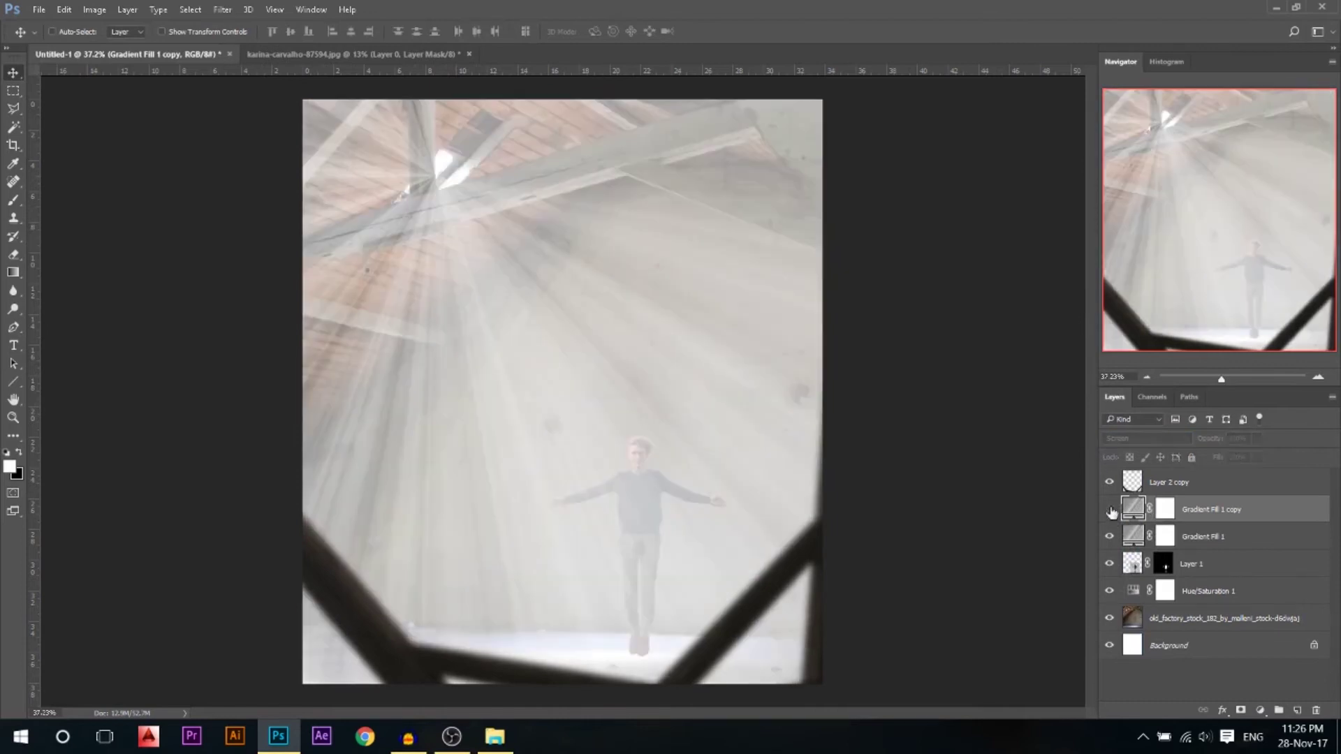
click(1127, 537)
click(1256, 438)
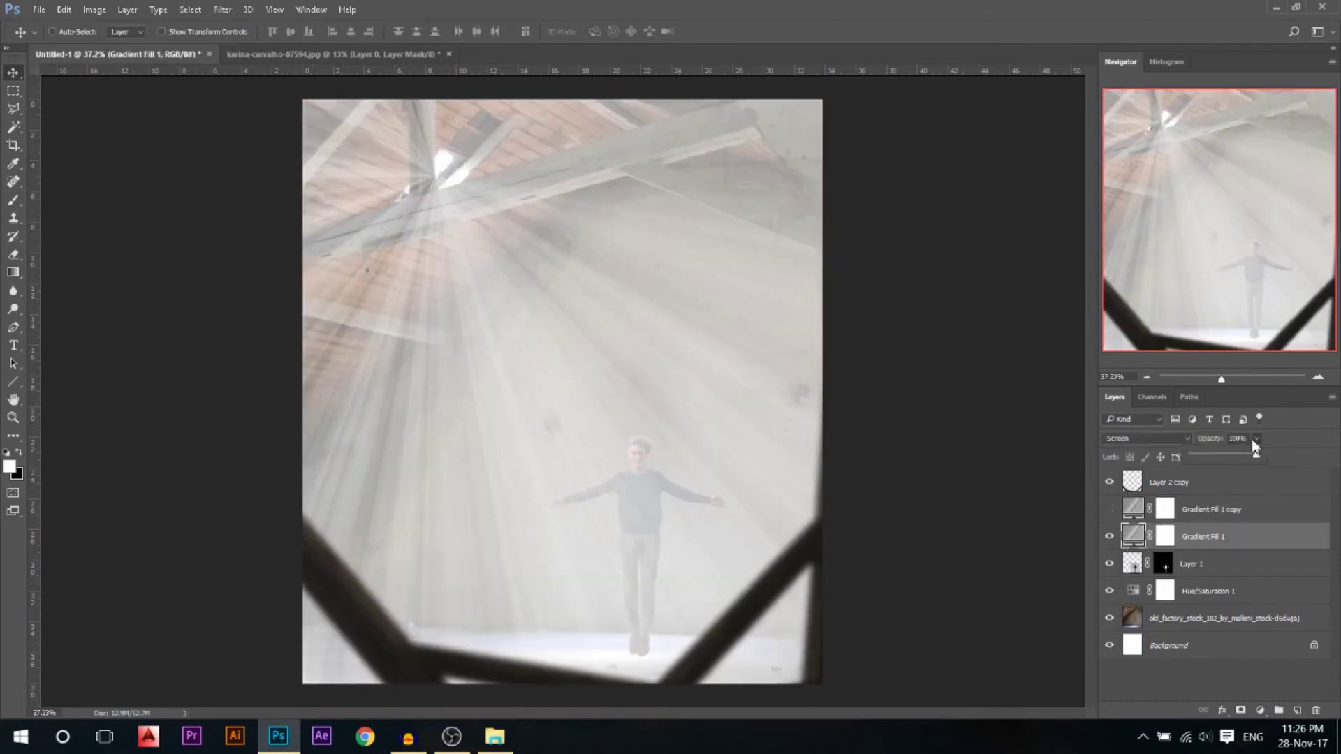
drag(1212, 455, 1203, 455)
click(1198, 539)
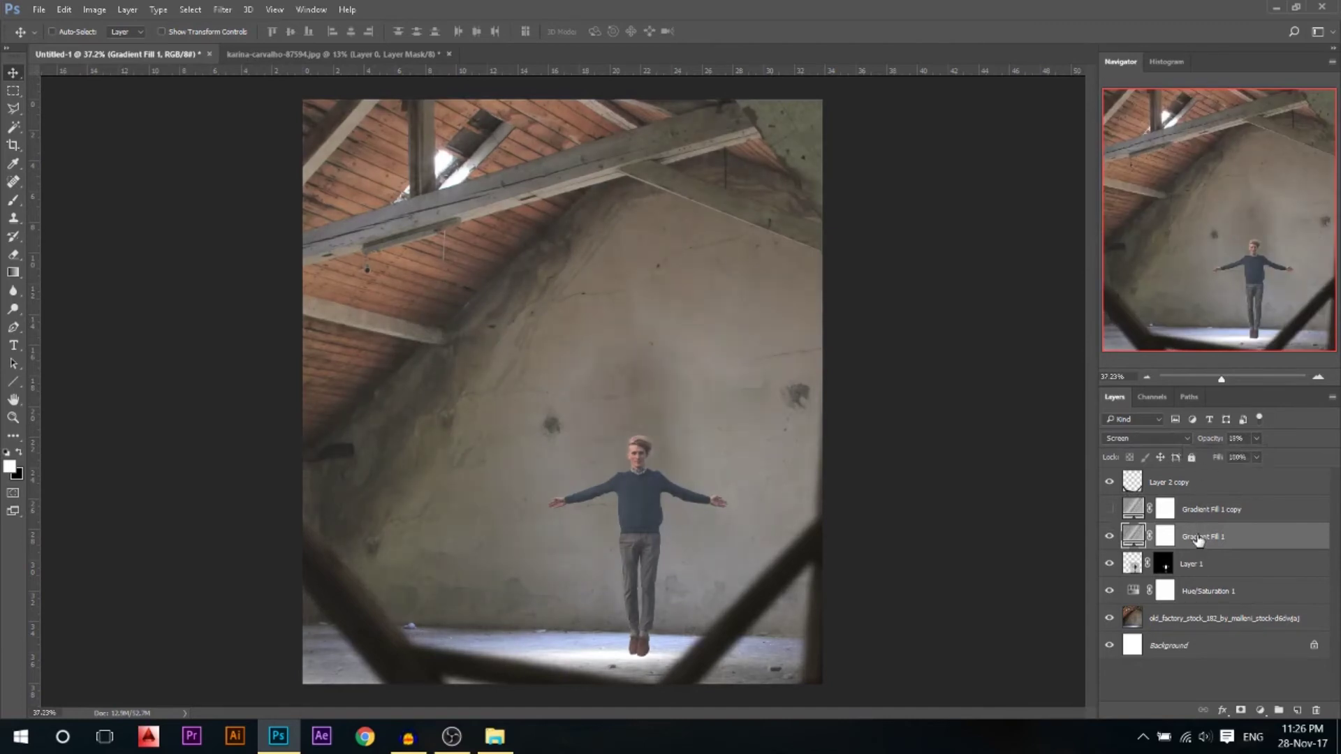
Paint black on the original gradient fill's mask along the image's left side with a soft brush at 95% opacity
click(1165, 536)
key(x)
click(12, 202)
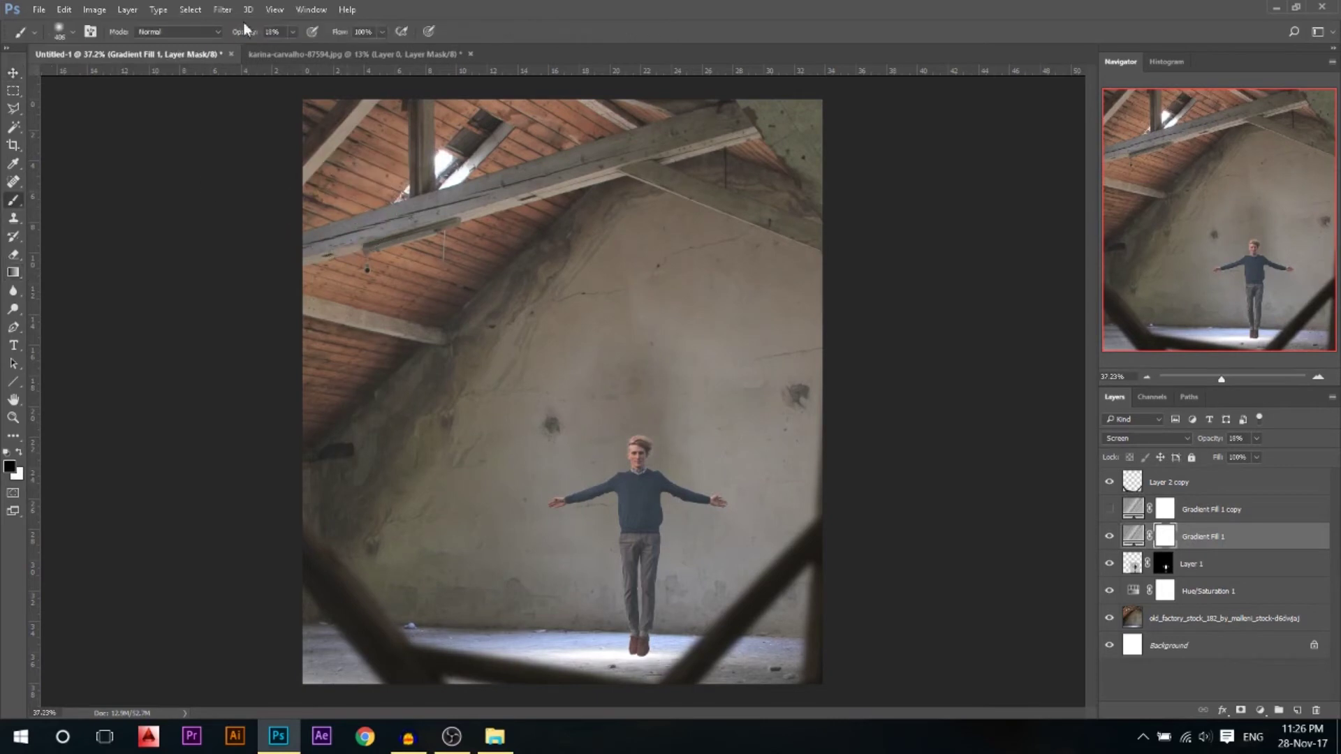
key(ctrl+minus)
key(9)
key(5)
drag(360, 160, 359, 583)
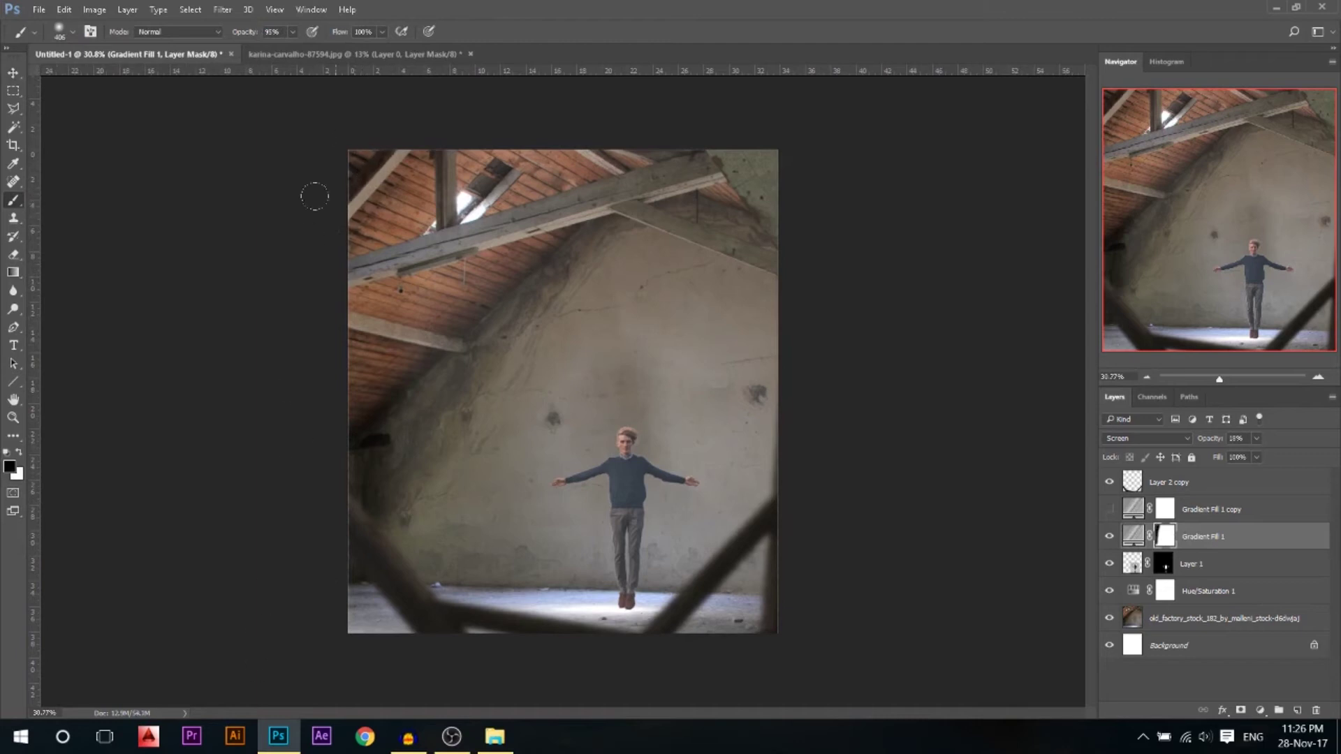
Mask out the rays over the upper-right wall and roof with increasingly large black brush strokes, leaving a diagonal beam towards the man
drag(470, 125, 761, 405)
key(bracketright)
key(bracketright)
key(bracketright)
drag(638, 224, 791, 241)
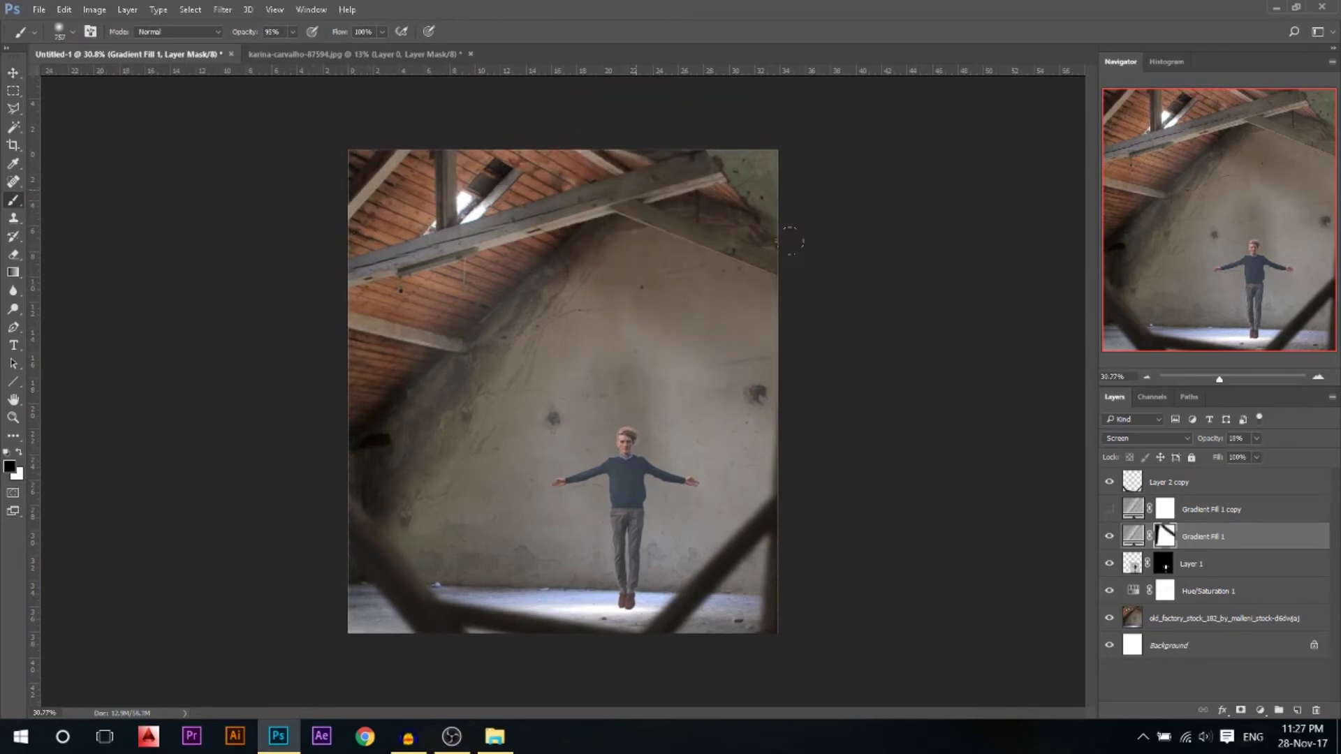
key(bracketright)
key(bracketright)
key(bracketright)
key(bracketright)
key(bracketright)
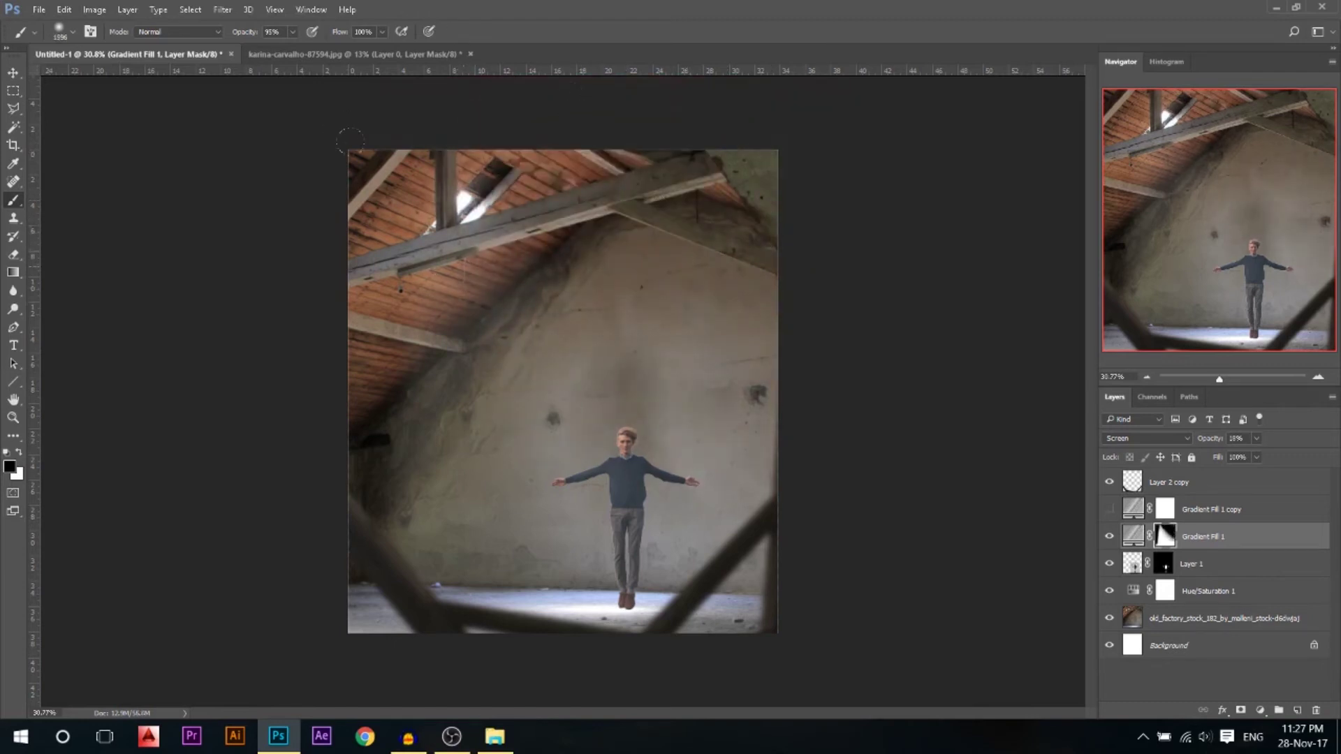
key(v)
Show the duplicate gradient fill, render Clouds into its mask and reduce the layer's opacity to 26%
click(1106, 510)
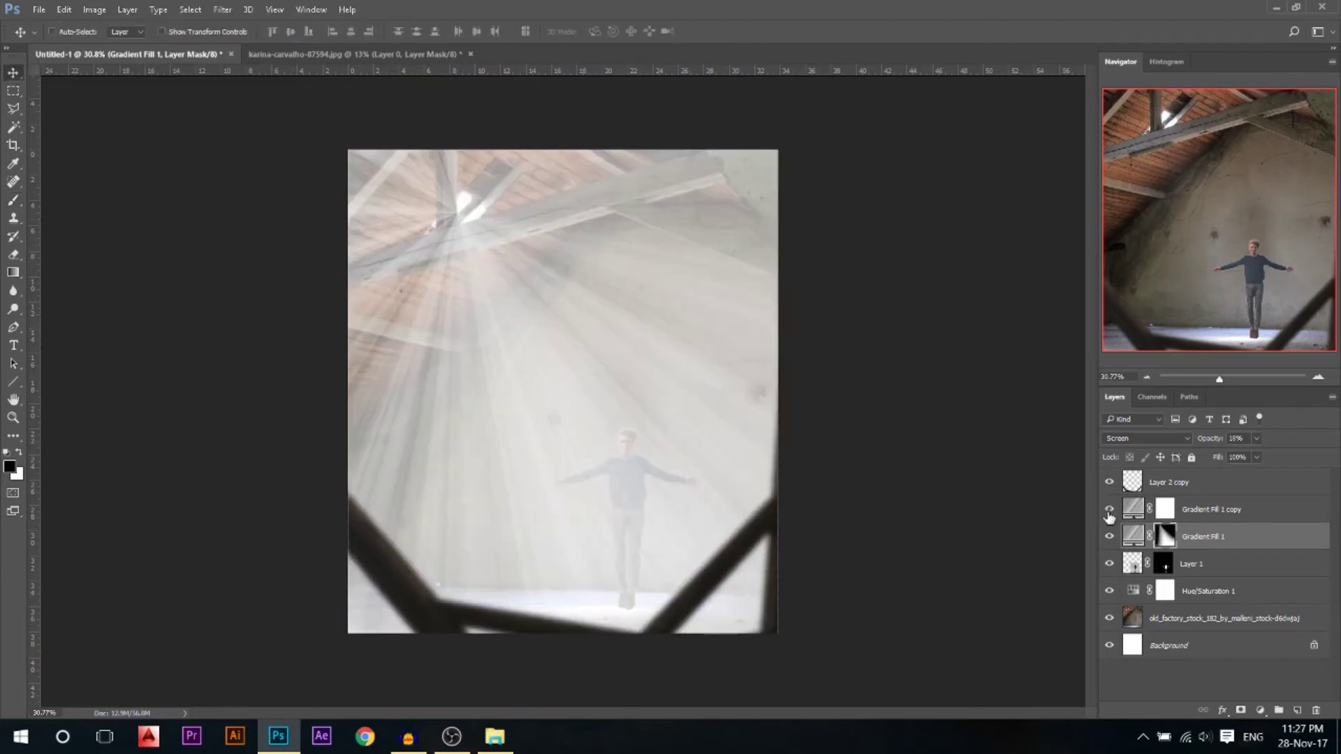
click(1164, 511)
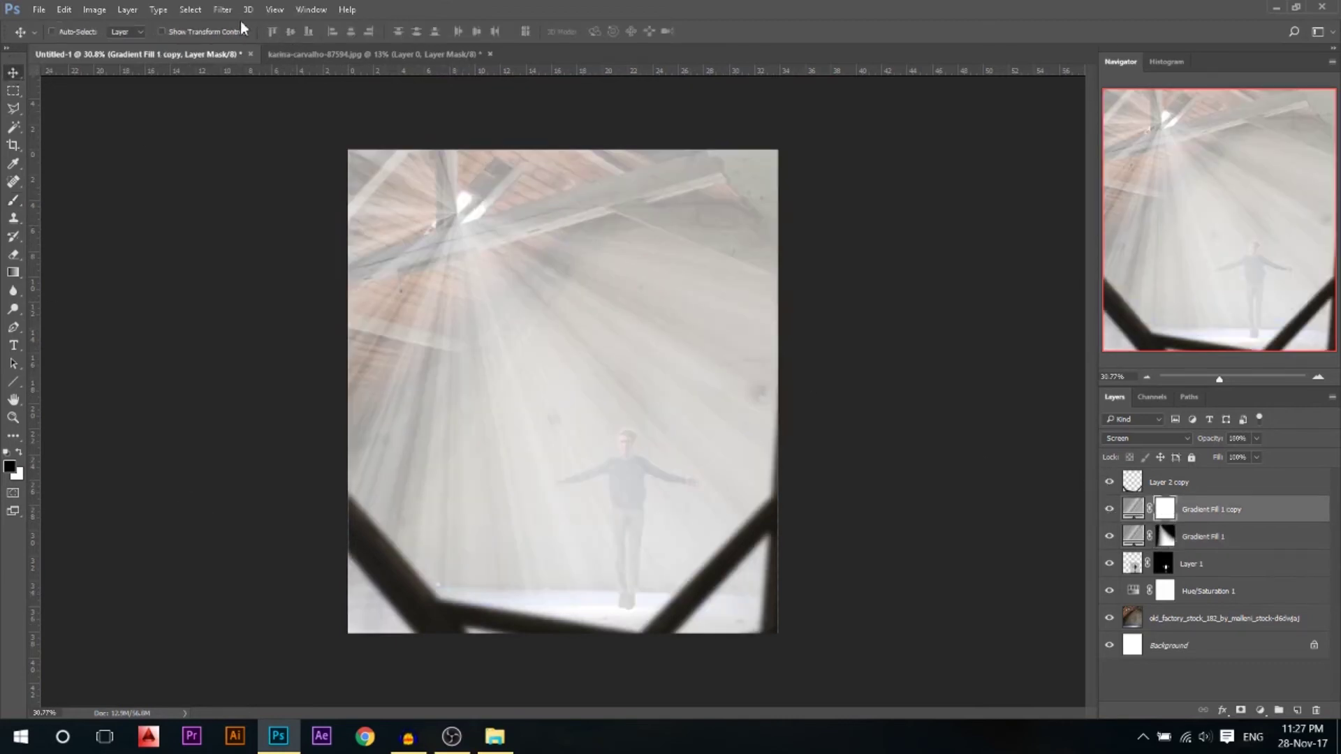
click(220, 10)
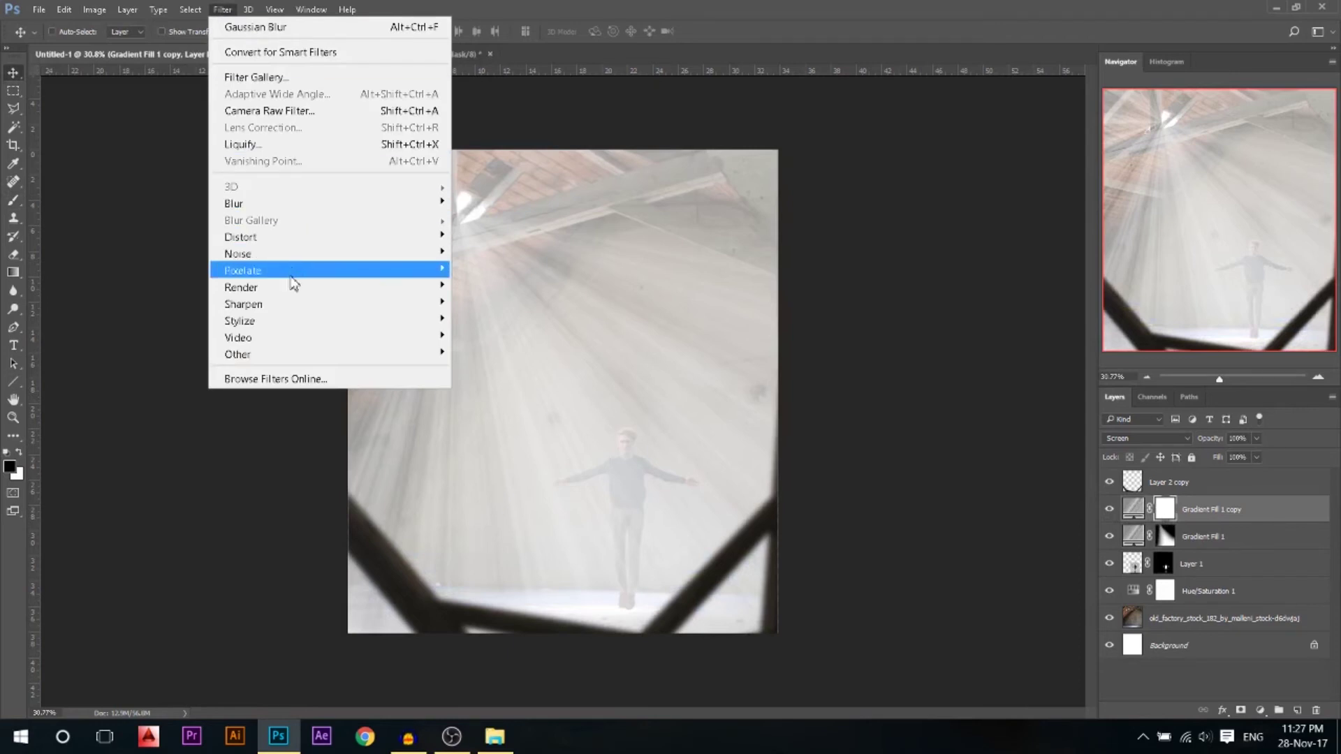
mouse_move(290, 288)
click(509, 347)
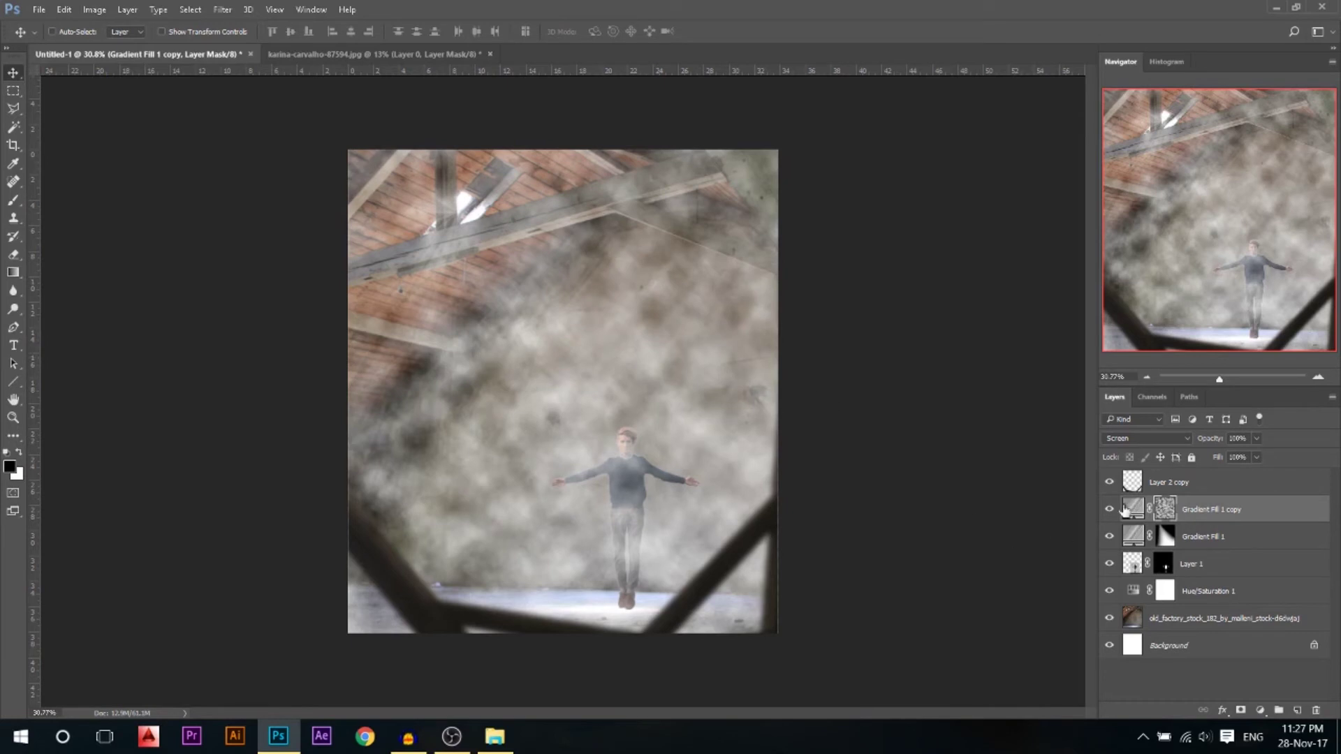
drag(1250, 447, 1209, 454)
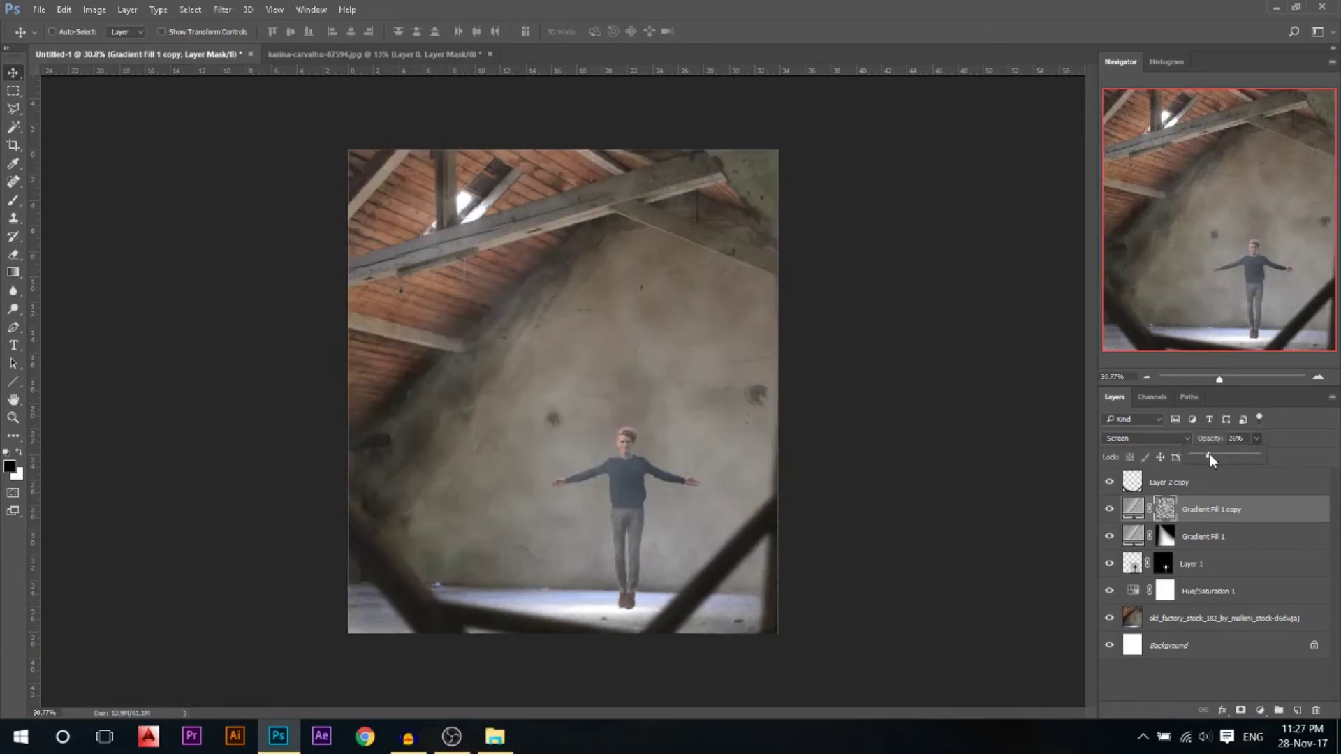
Paint black over the upper-right and left parts of the cloud mask with a slightly smaller soft brush to confine the haze
key(b)
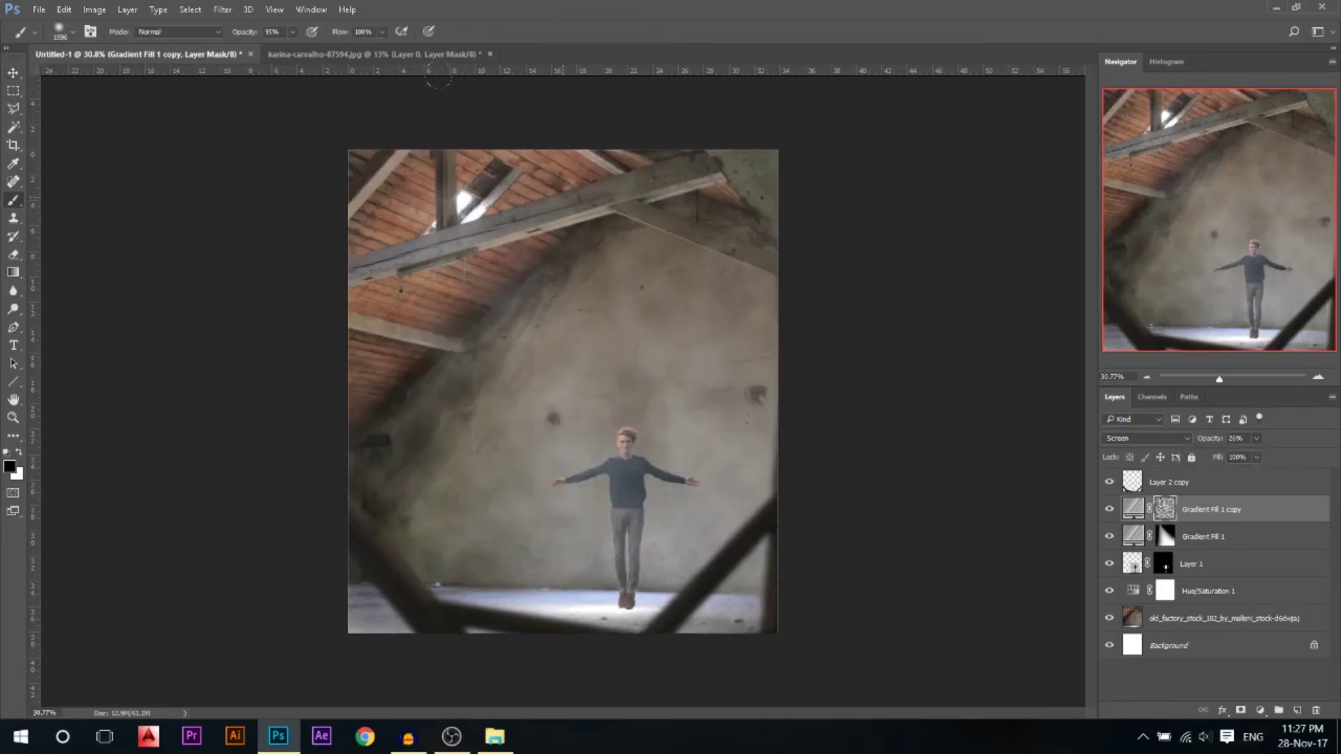
key(bracketleft)
key(bracketleft)
key(bracketleft)
click(618, 209)
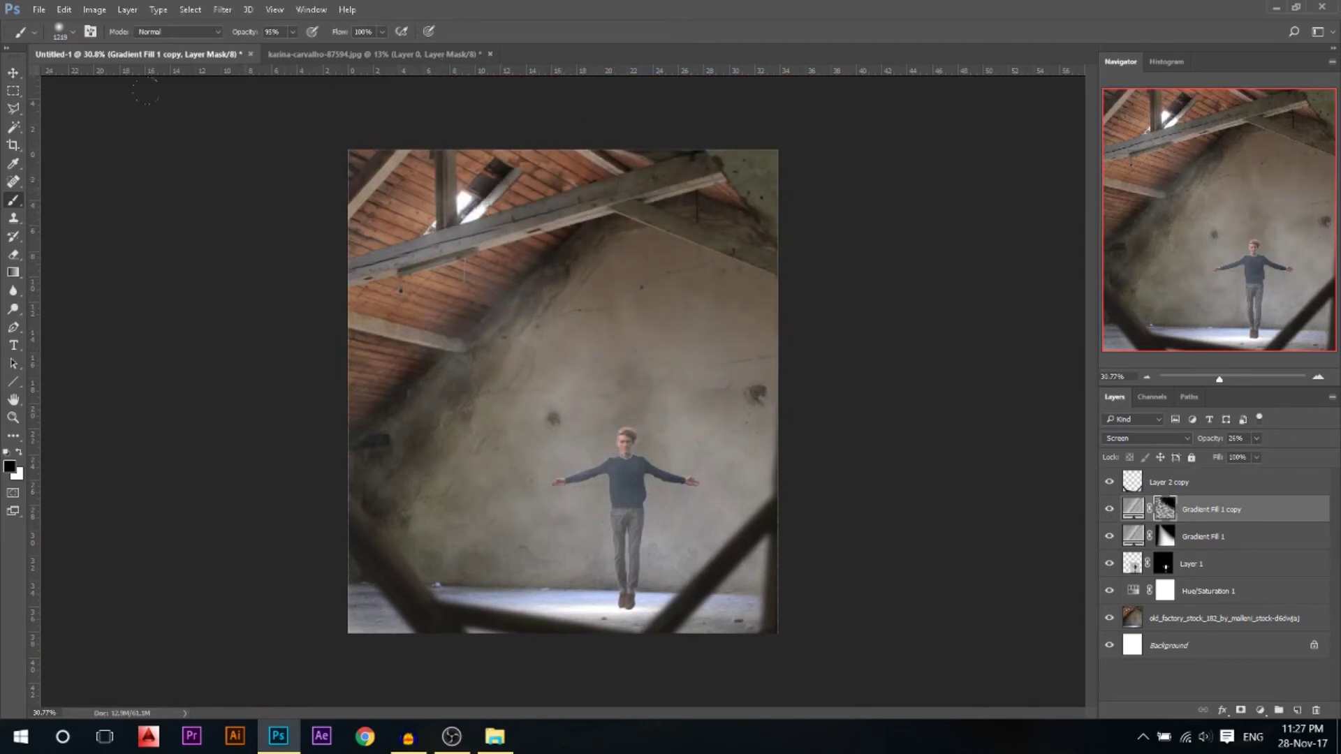
drag(146, 91, 224, 320)
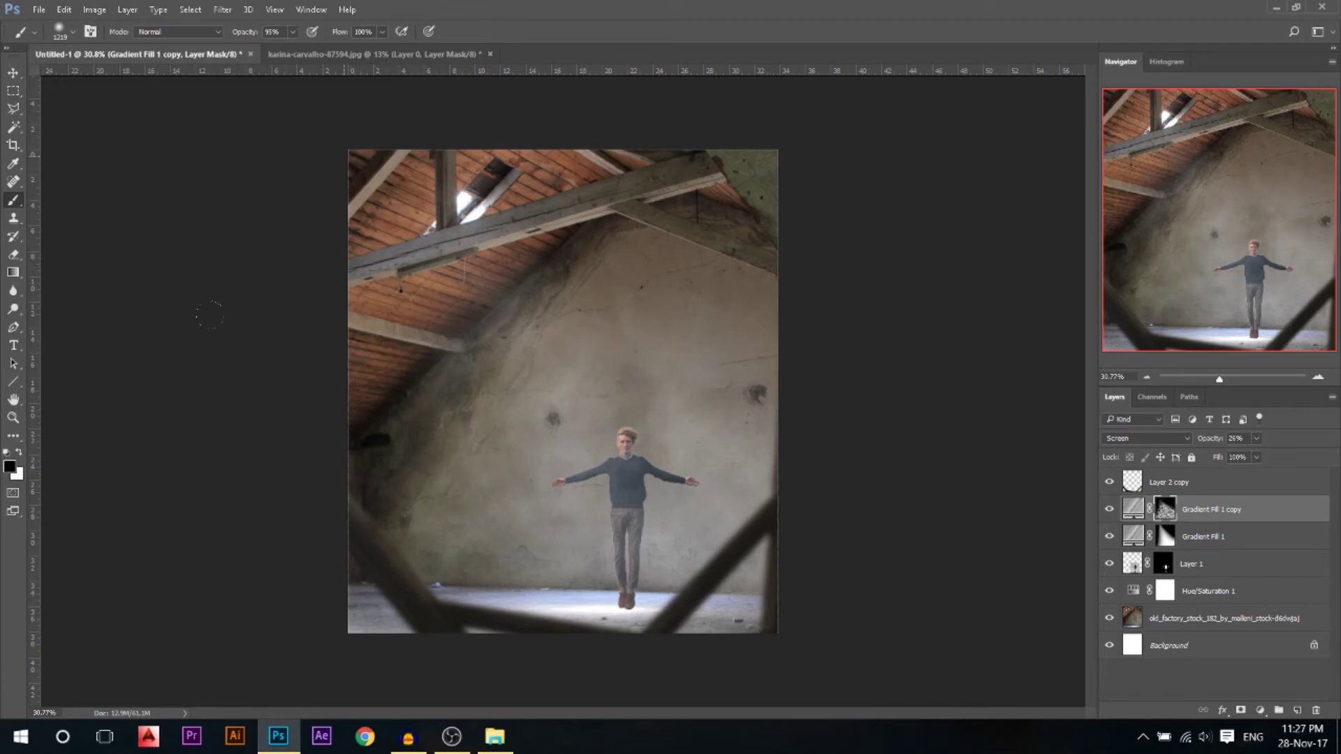
key(v)
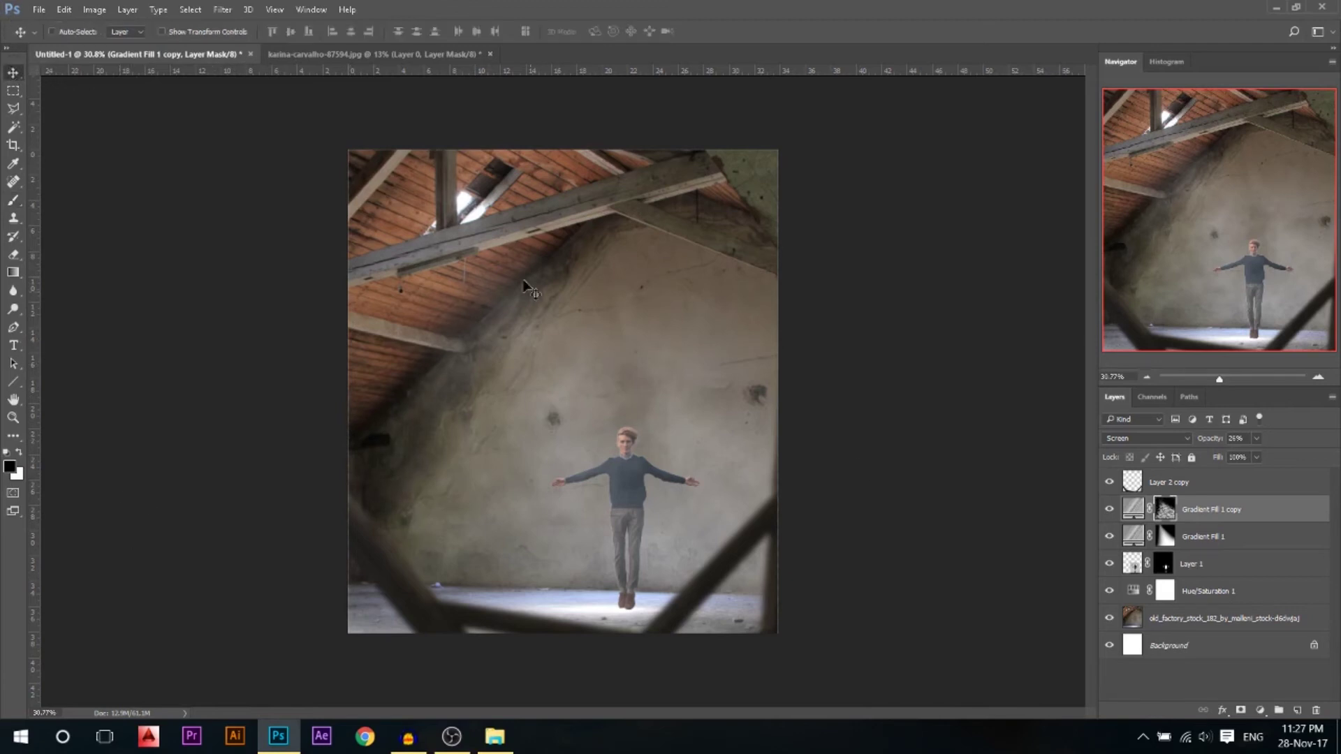
Group the two gradient fill layers
scroll(551, 279, up, 1)
shift+click(1142, 547)
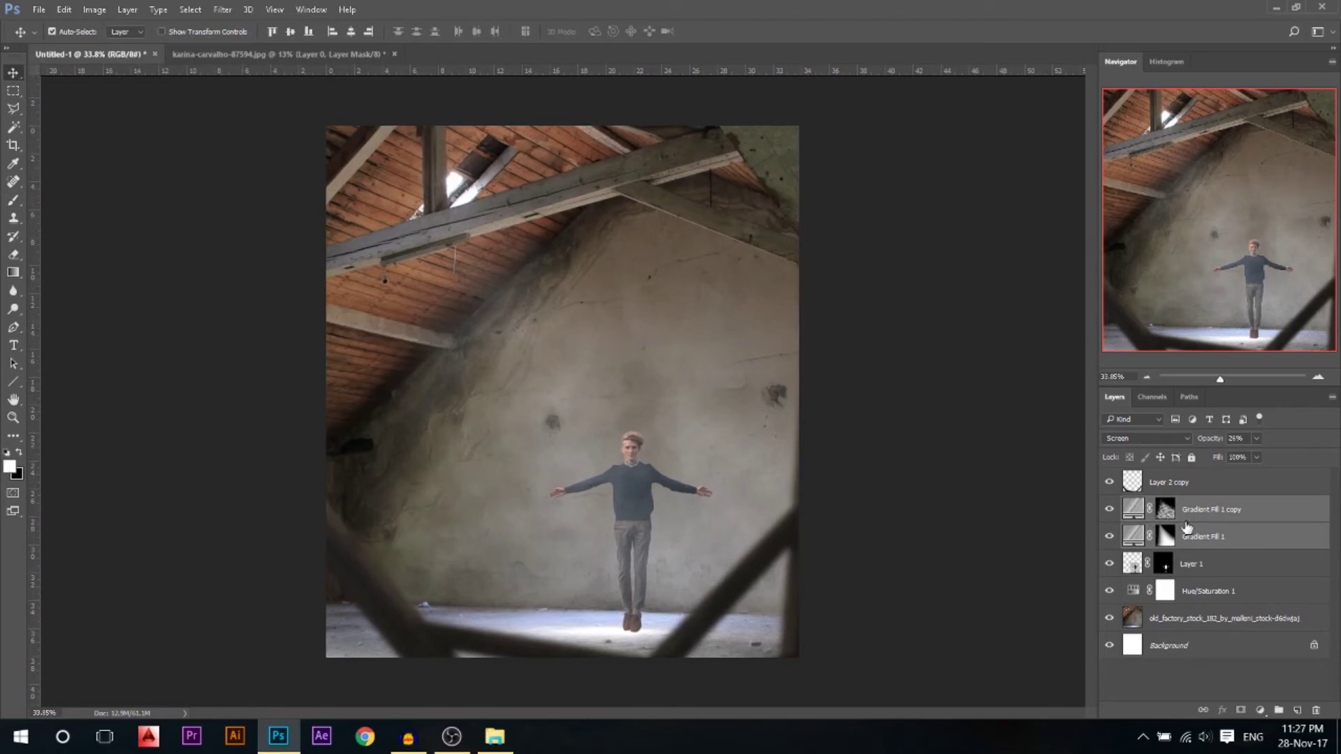
key(ctrl+g)
Clip a Curves adjustment to the light-ray group, lower the Blue channel's highlight point to warm the rays, and compare before and after
click(1259, 710)
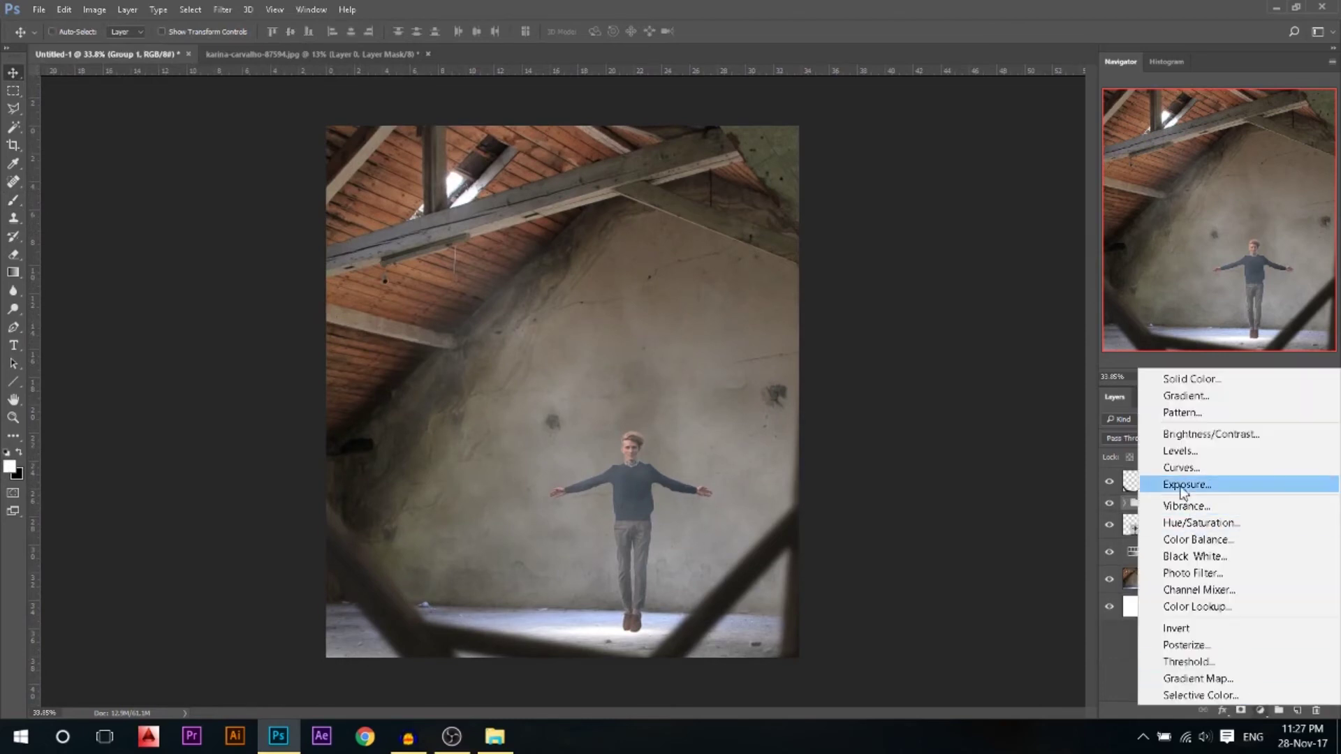
click(1180, 467)
click(982, 373)
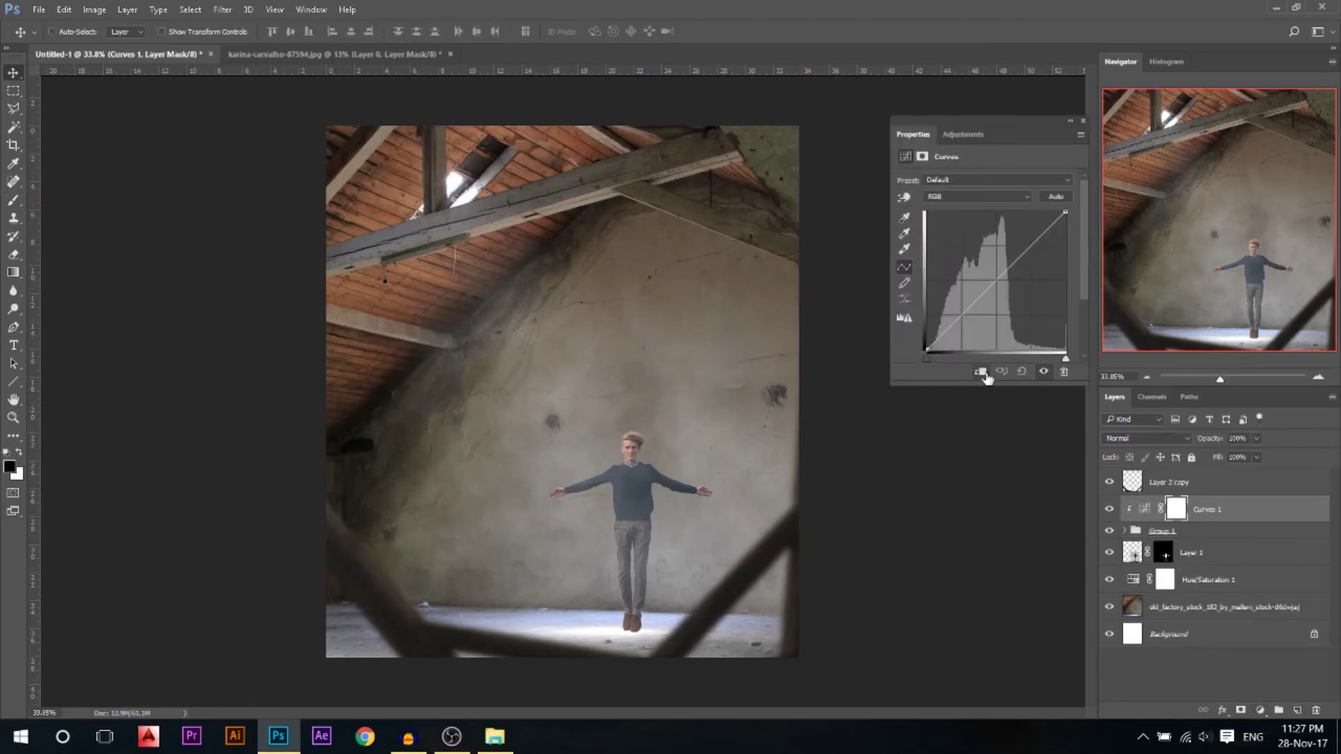
click(987, 195)
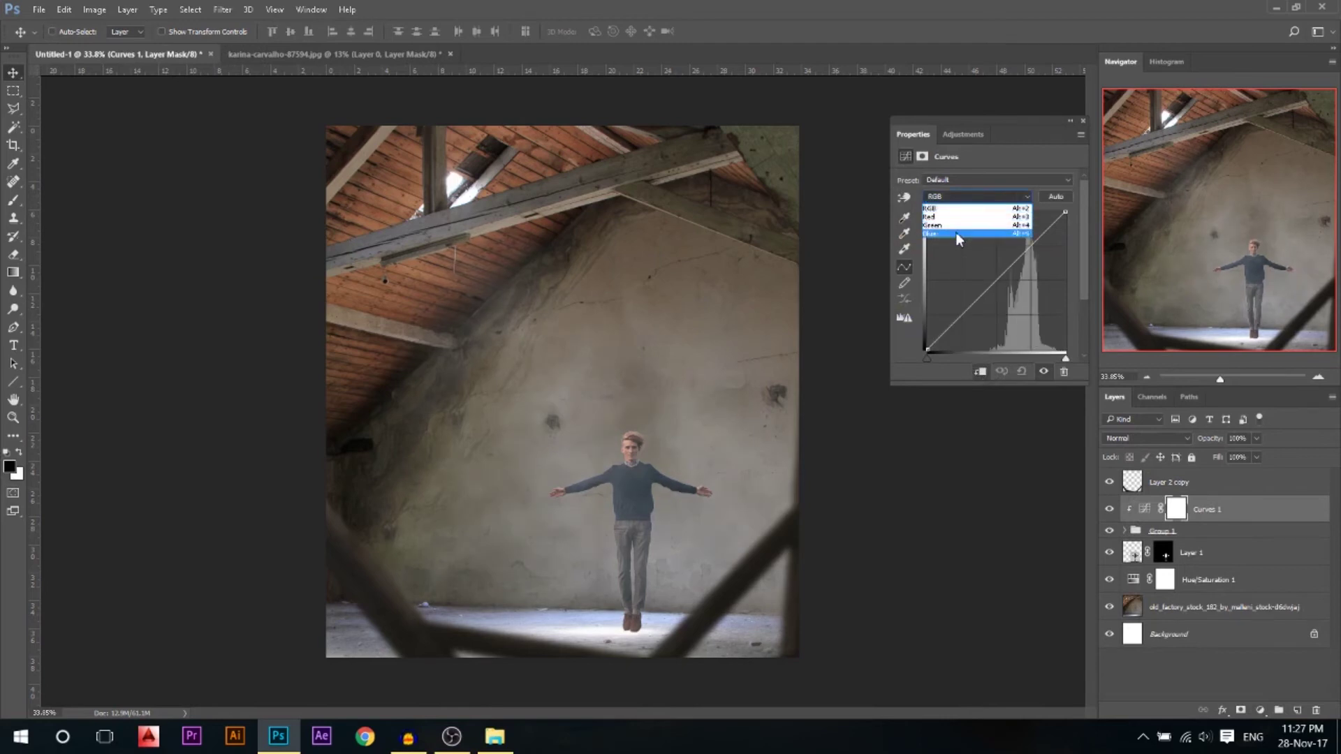
click(958, 235)
mouse_move(1066, 214)
mouse_down()
mouse_move(1091, 349)
mouse_move(1119, 229)
mouse_move(1075, 238)
mouse_up()
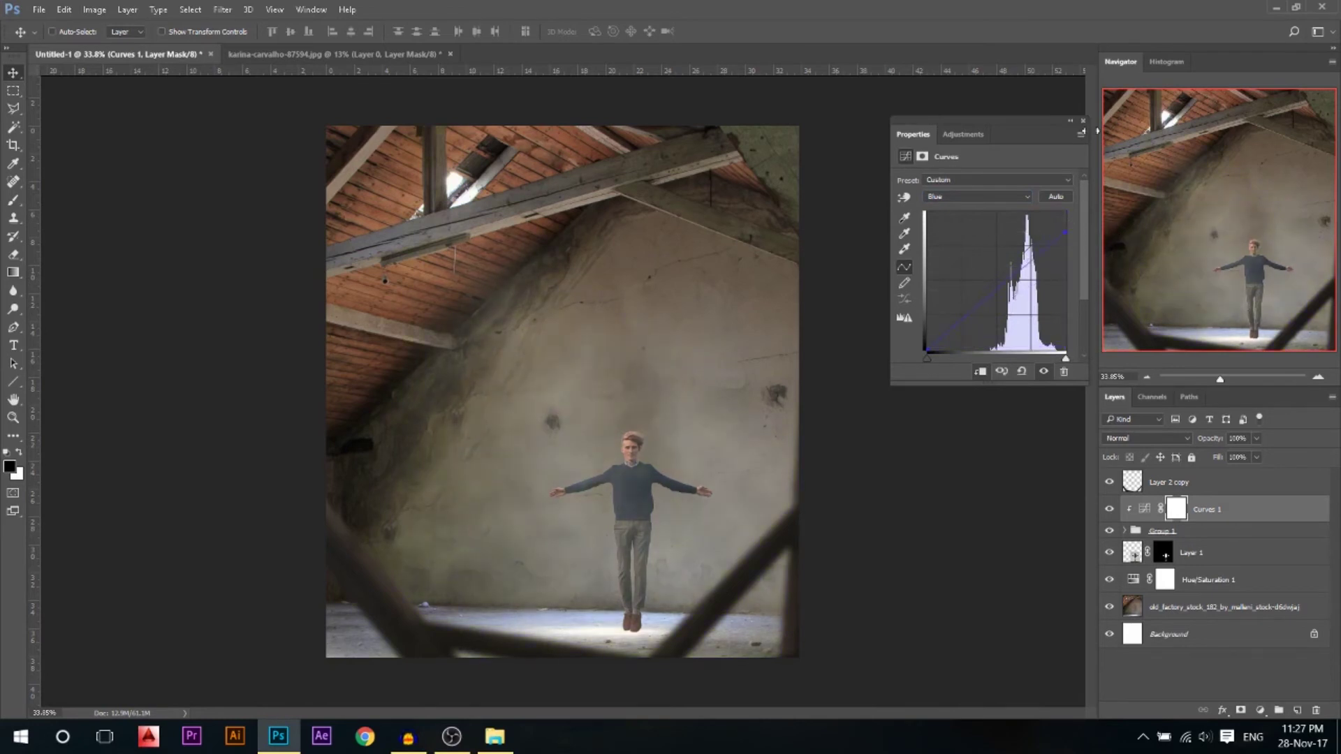
click(1086, 357)
click(1110, 510)
click(1110, 513)
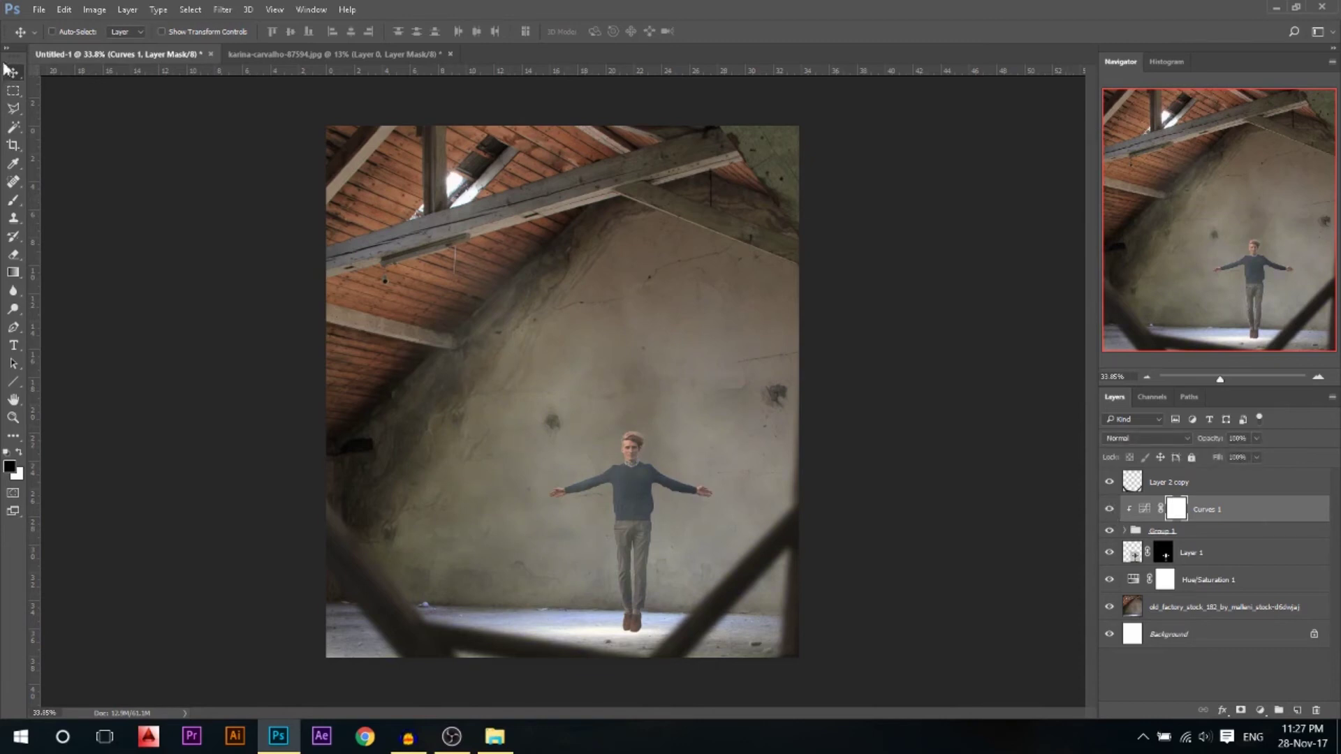
Create a new layer above the Curves adjustment and choose a large textured brush tip for it
scroll(548, 321, down, 1)
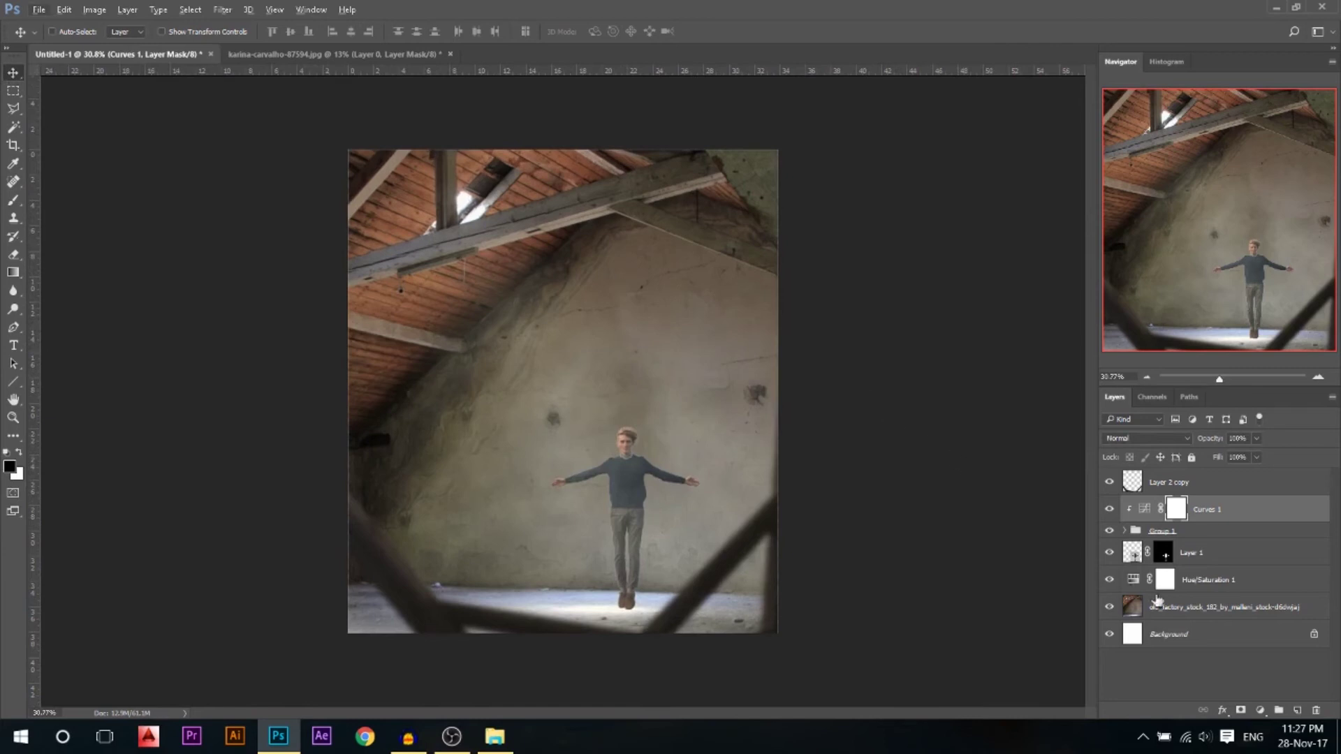
click(1294, 710)
key(x)
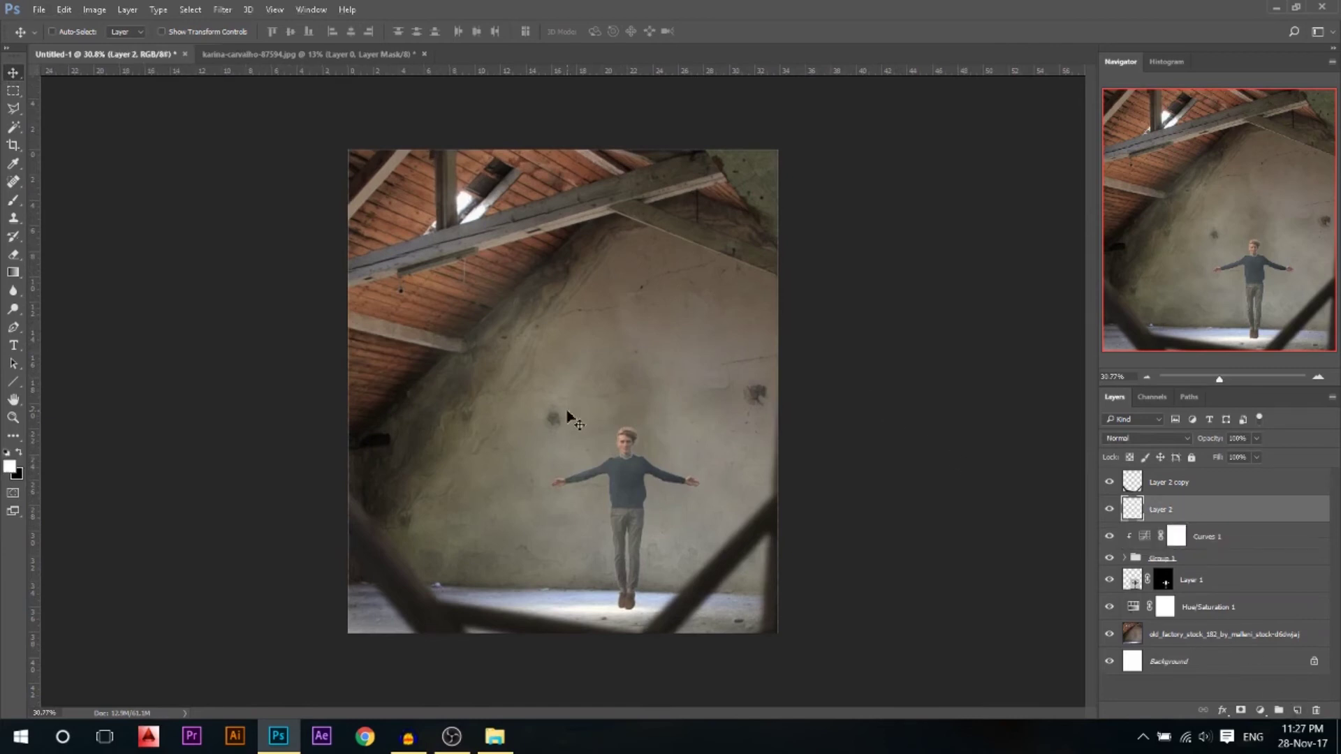
key(b)
right_click(586, 340)
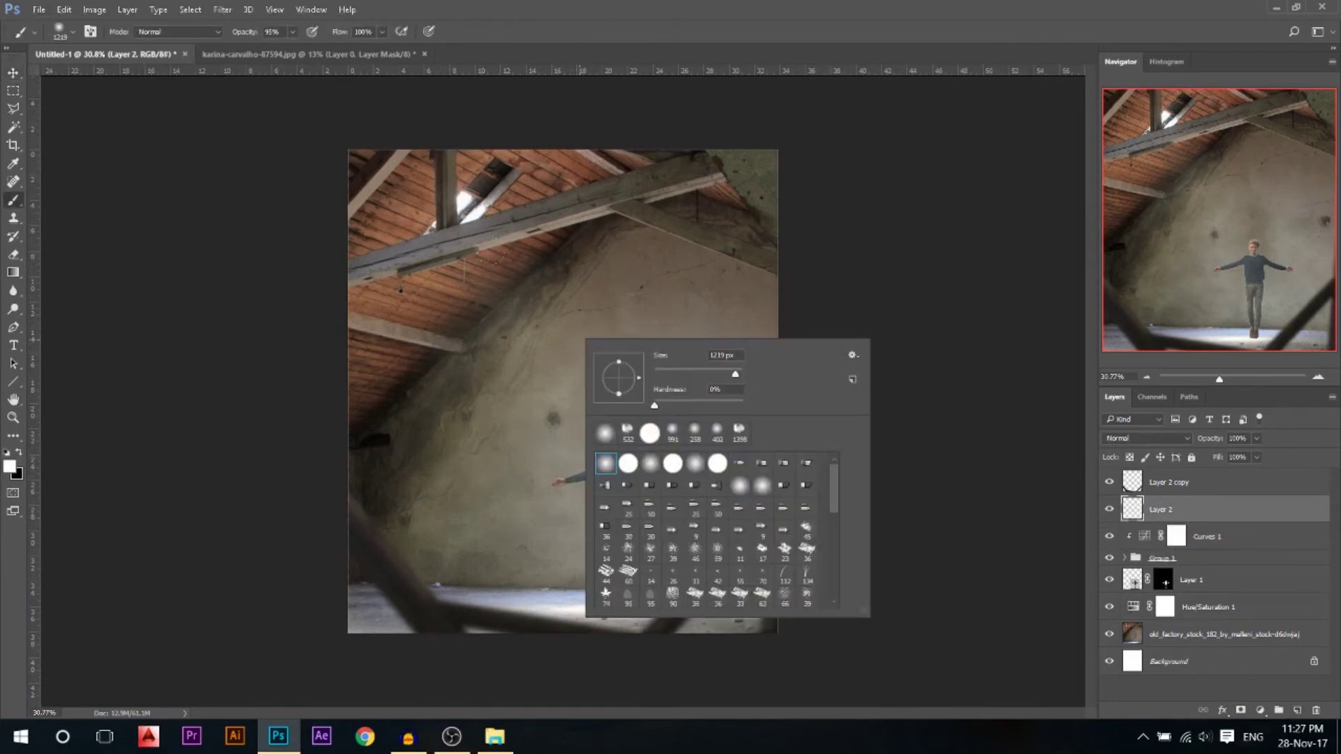
mouse_move(833, 467)
mouse_down()
mouse_move(834, 572)
mouse_move(837, 499)
mouse_up()
click(740, 532)
Set the foreground colour to a very pale yellow at 100% brightness
click(10, 466)
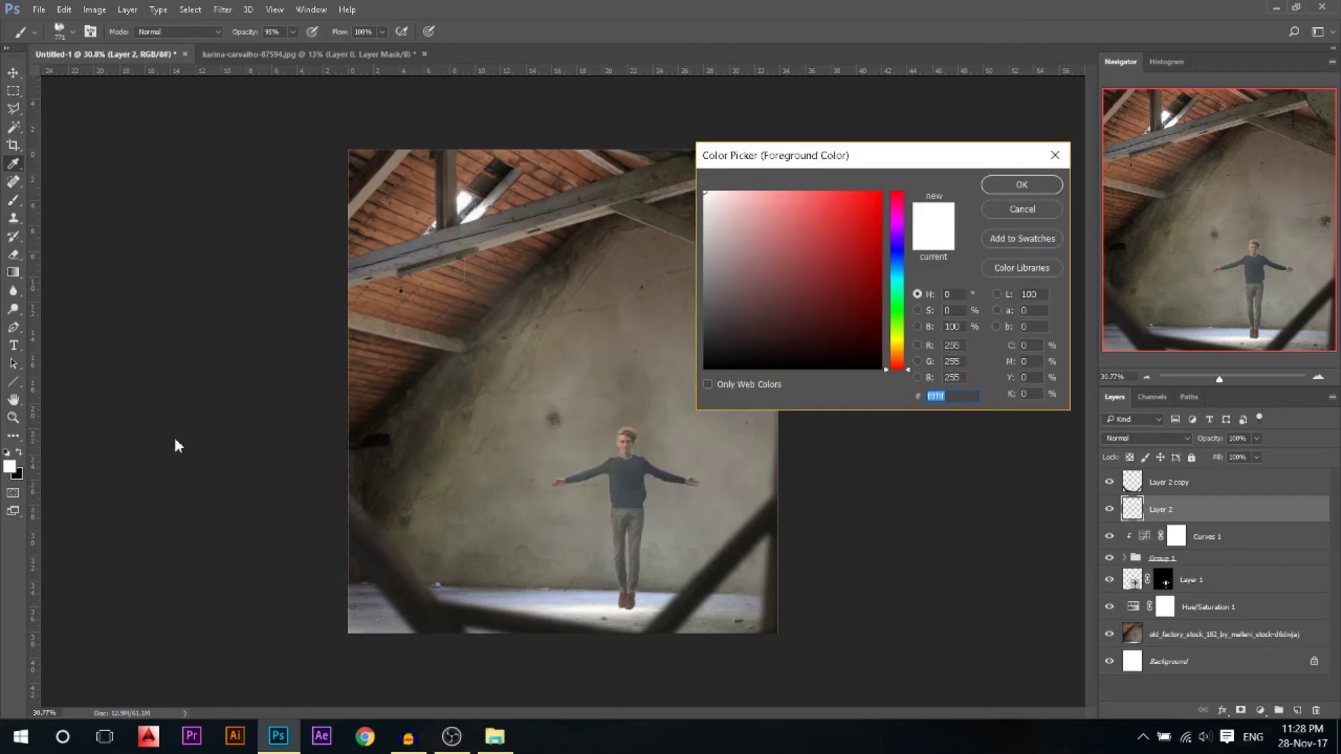
click(730, 192)
click(900, 336)
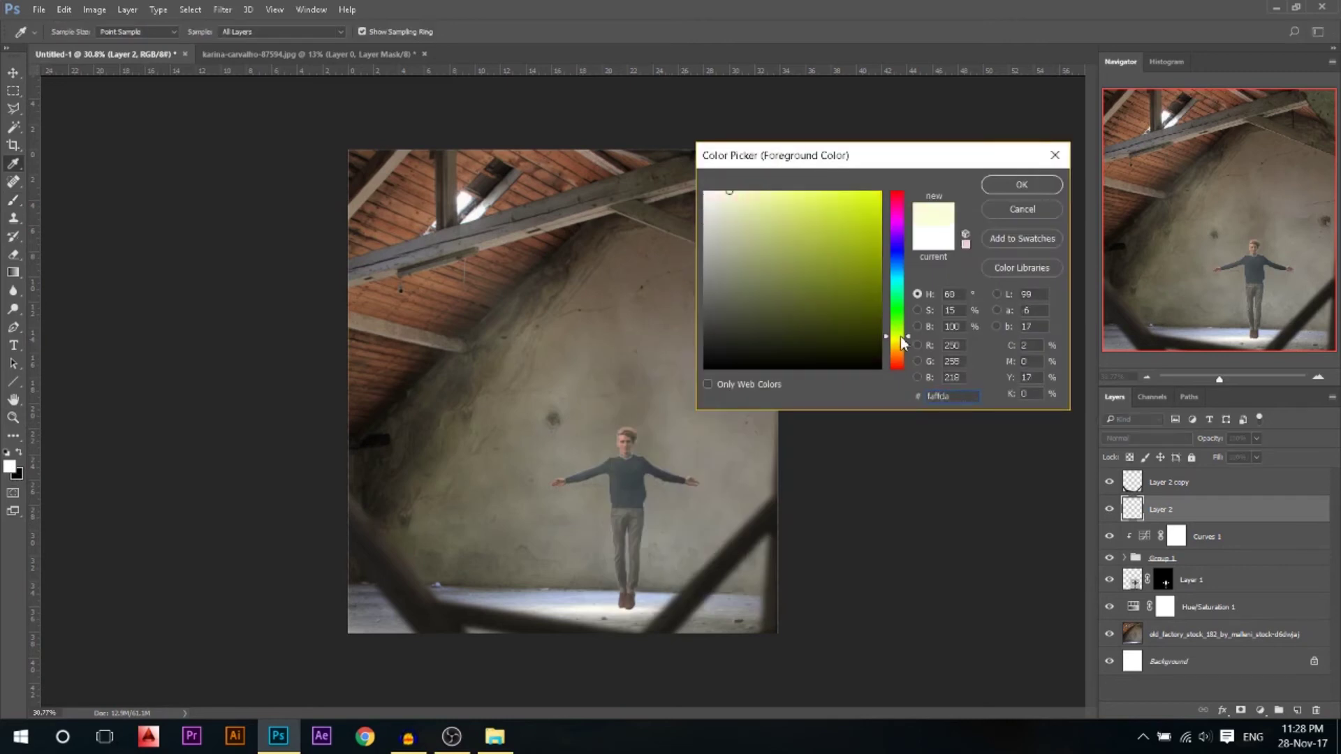
click(1009, 186)
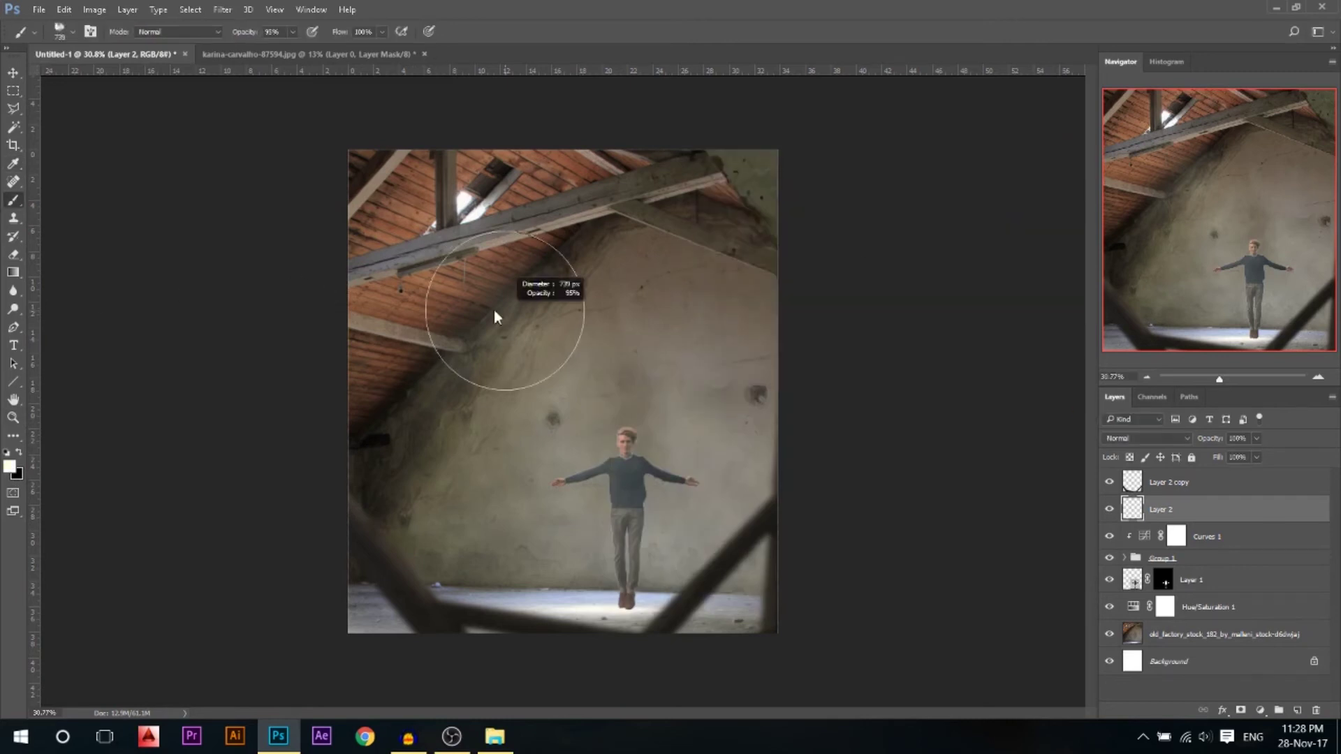
Paint pale-yellow haze from the roof opening down across the wall and man with the textured brush at about 18% opacity
click(293, 31)
click(249, 50)
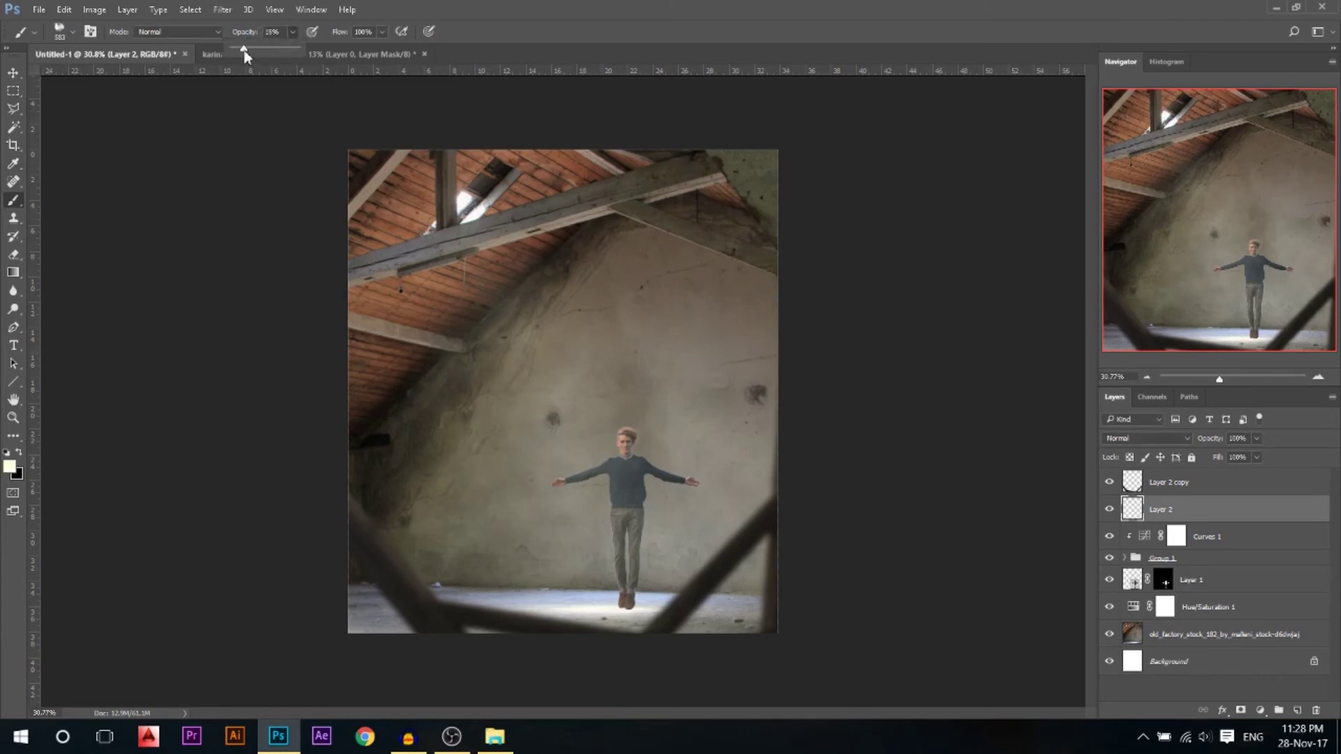
mouse_move(447, 223)
mouse_down()
mouse_move(489, 460)
mouse_move(531, 558)
mouse_move(573, 552)
mouse_up()
mouse_move(454, 231)
mouse_down()
mouse_move(656, 361)
mouse_move(719, 426)
mouse_move(715, 520)
mouse_move(530, 336)
mouse_move(628, 447)
mouse_move(614, 489)
mouse_move(524, 300)
mouse_move(531, 244)
mouse_move(747, 419)
mouse_move(692, 552)
mouse_up()
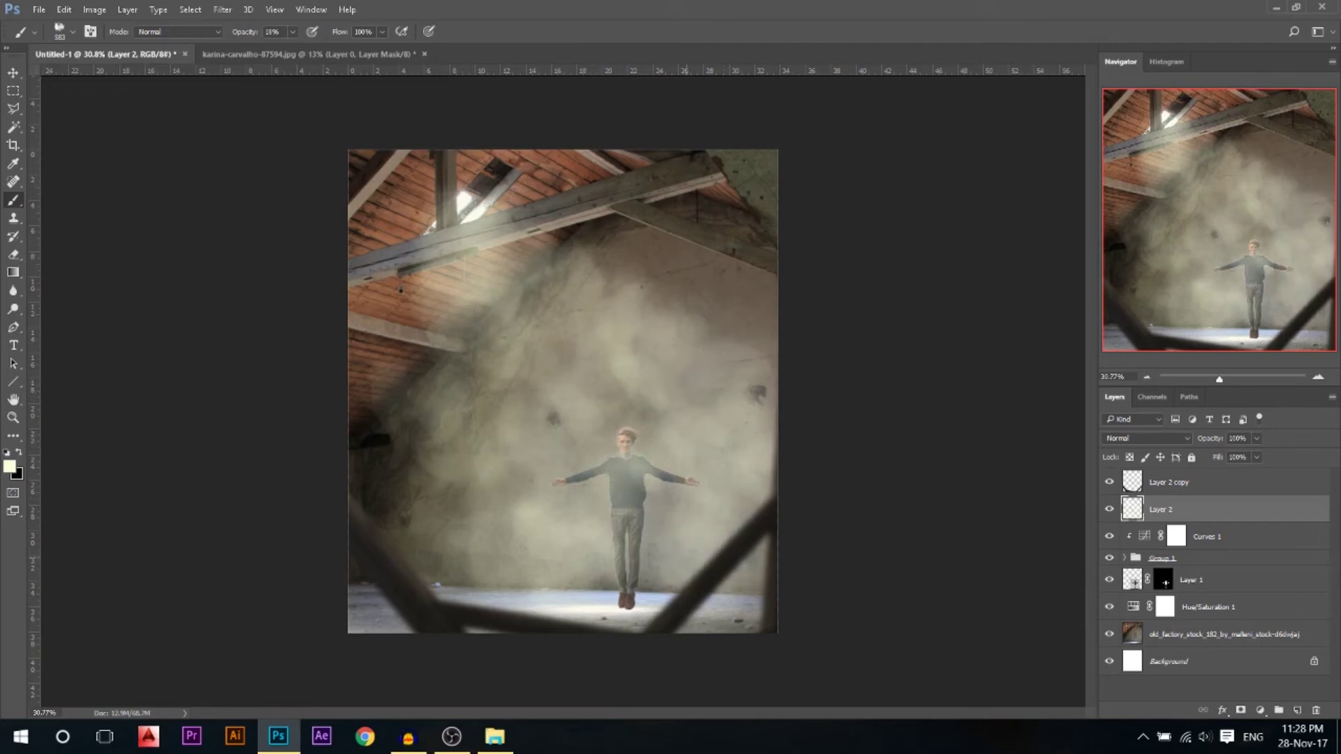
Keep the haze layer in Normal blend mode, lower its opacity to 83%, and add a layer mask
click(12, 75)
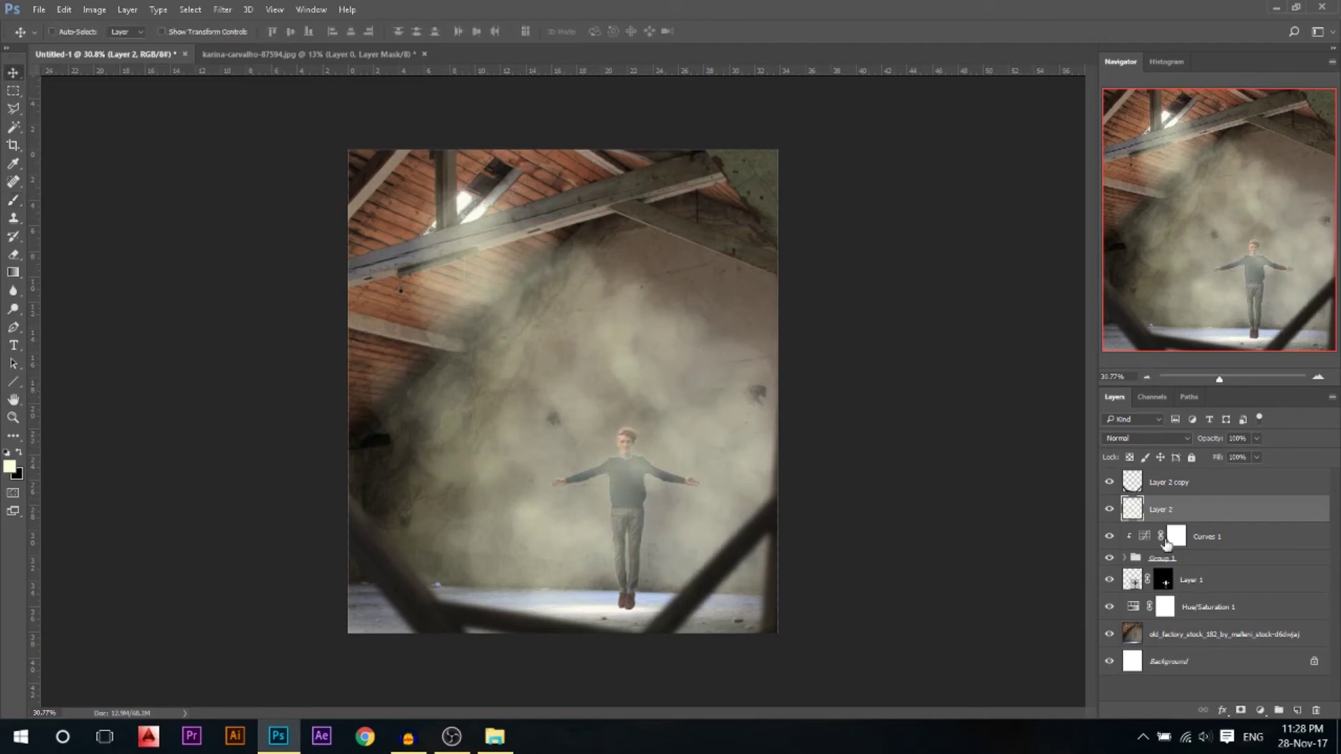
click(1180, 440)
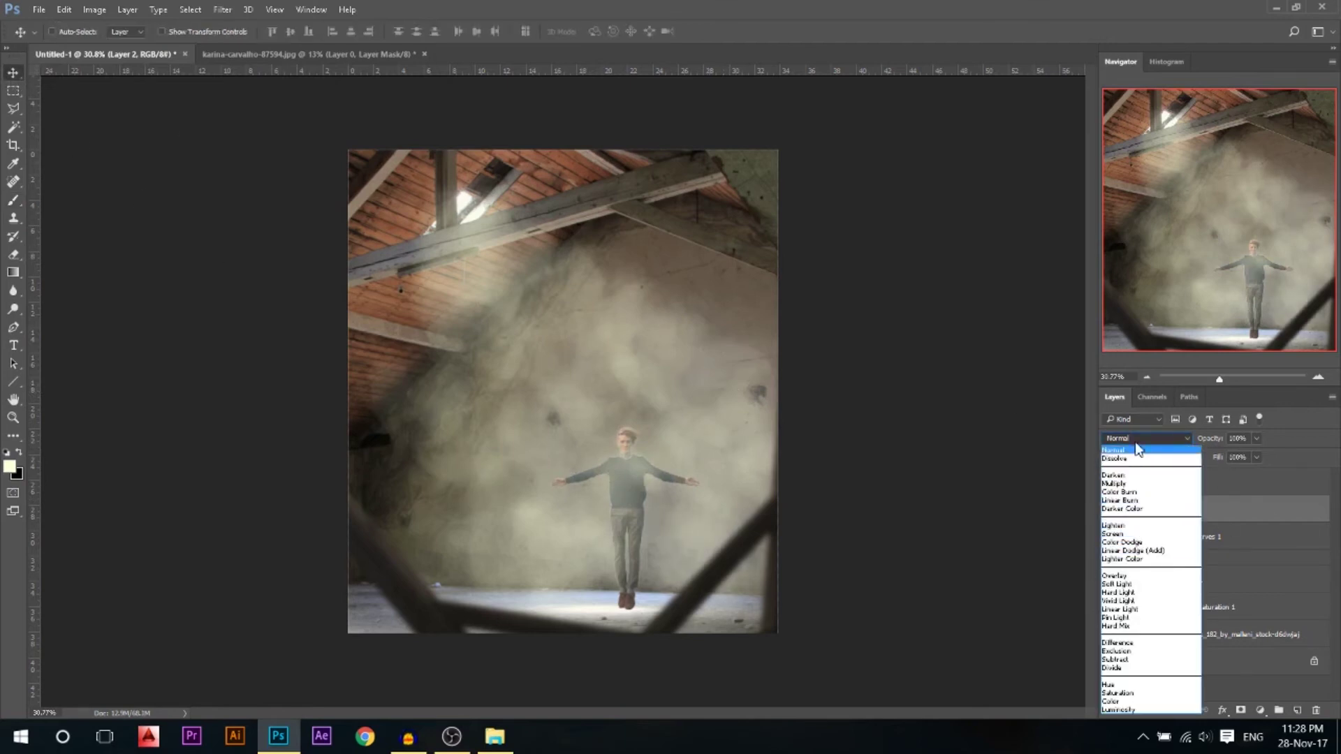
click(1135, 446)
drag(1205, 438, 1195, 439)
click(1242, 710)
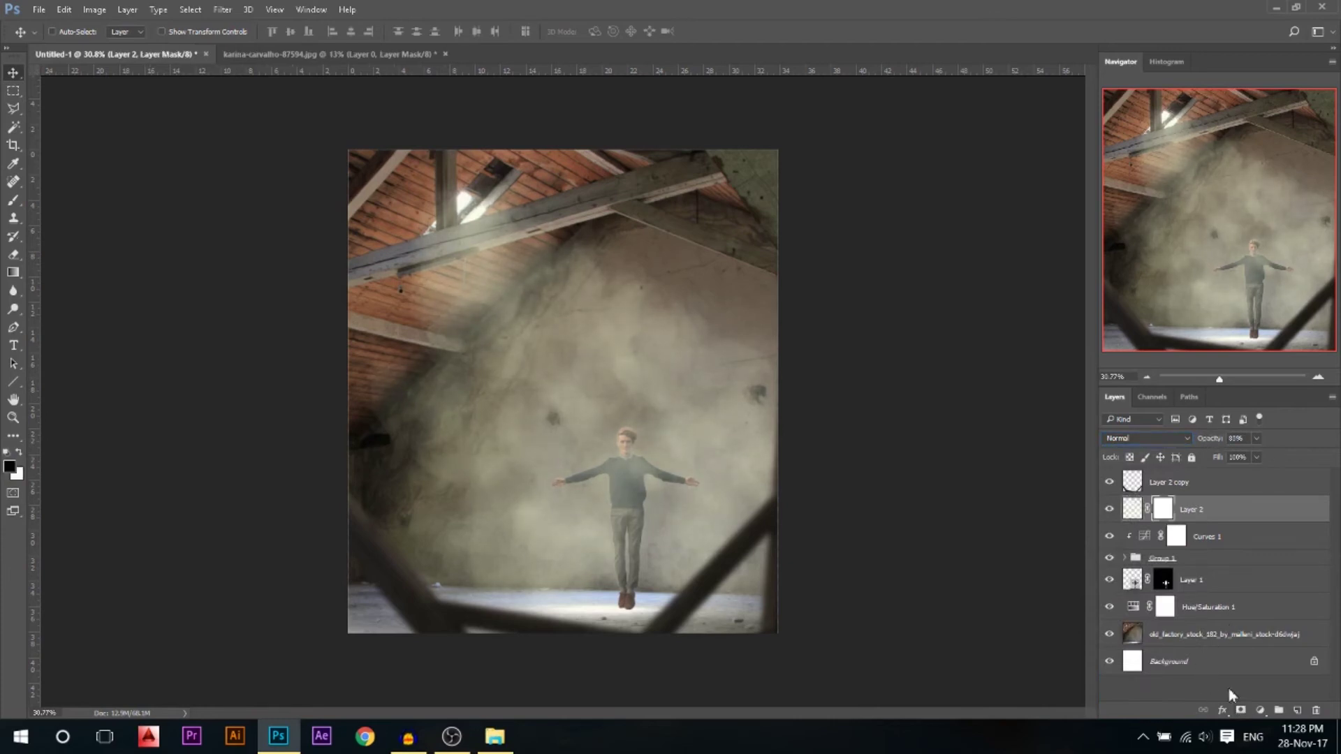
Render clouds into the haze layer's mask and compare the image with the layer hidden and shown
click(220, 11)
mouse_move(270, 288)
click(480, 341)
click(1109, 509)
click(1109, 509)
click(1109, 509)
click(1109, 509)
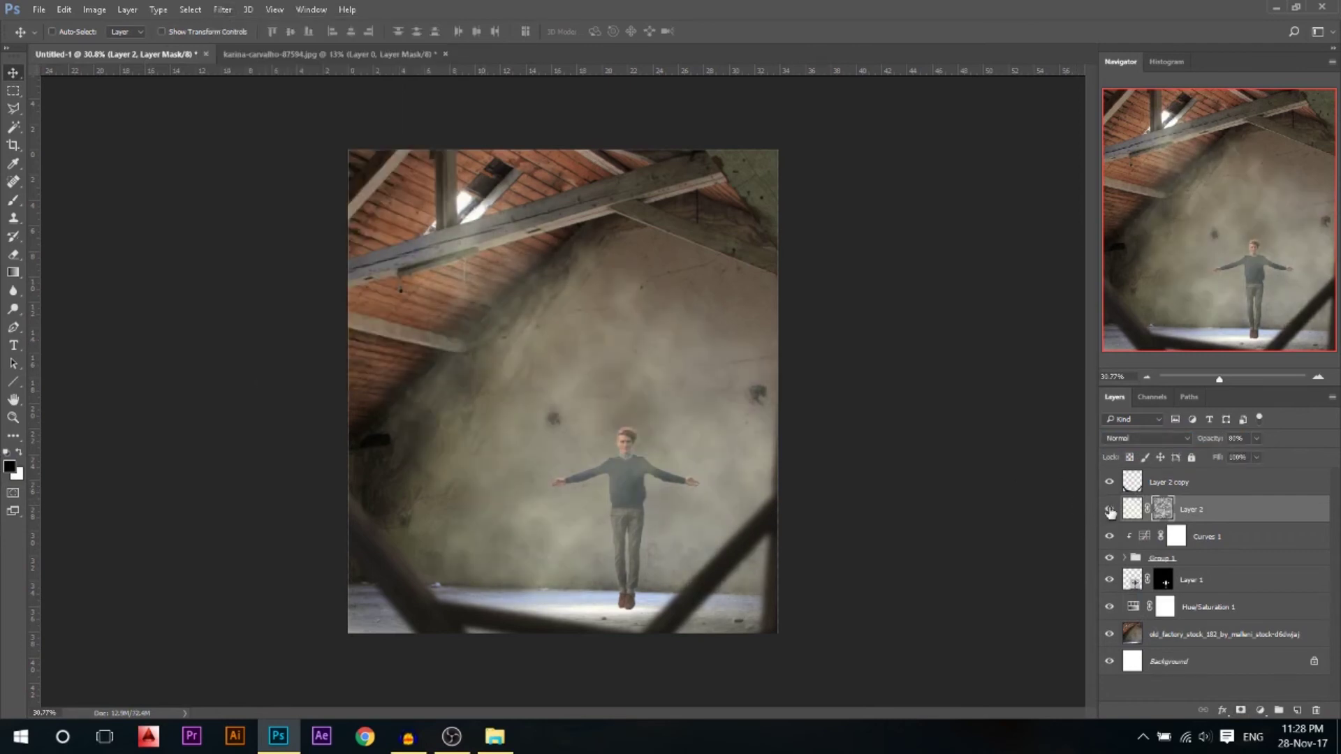
scroll(596, 396, down, 1)
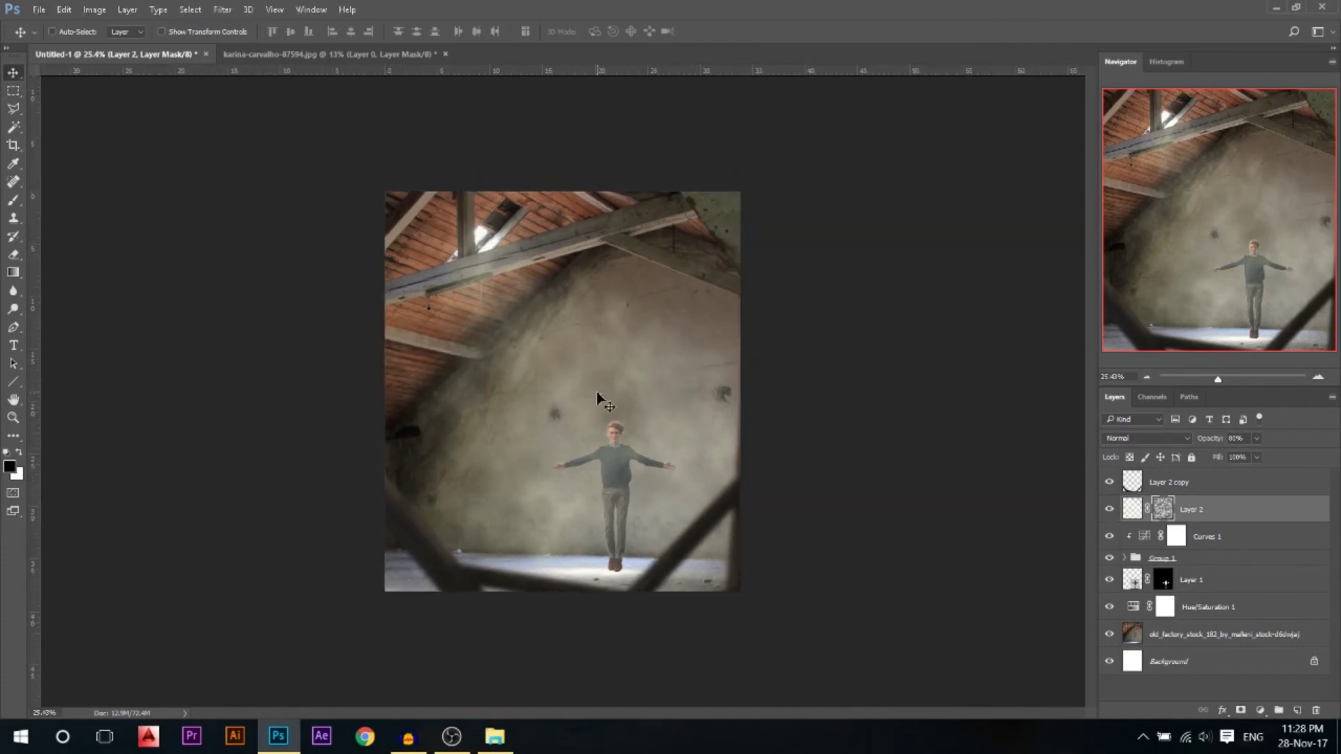
scroll(597, 399, up, 1)
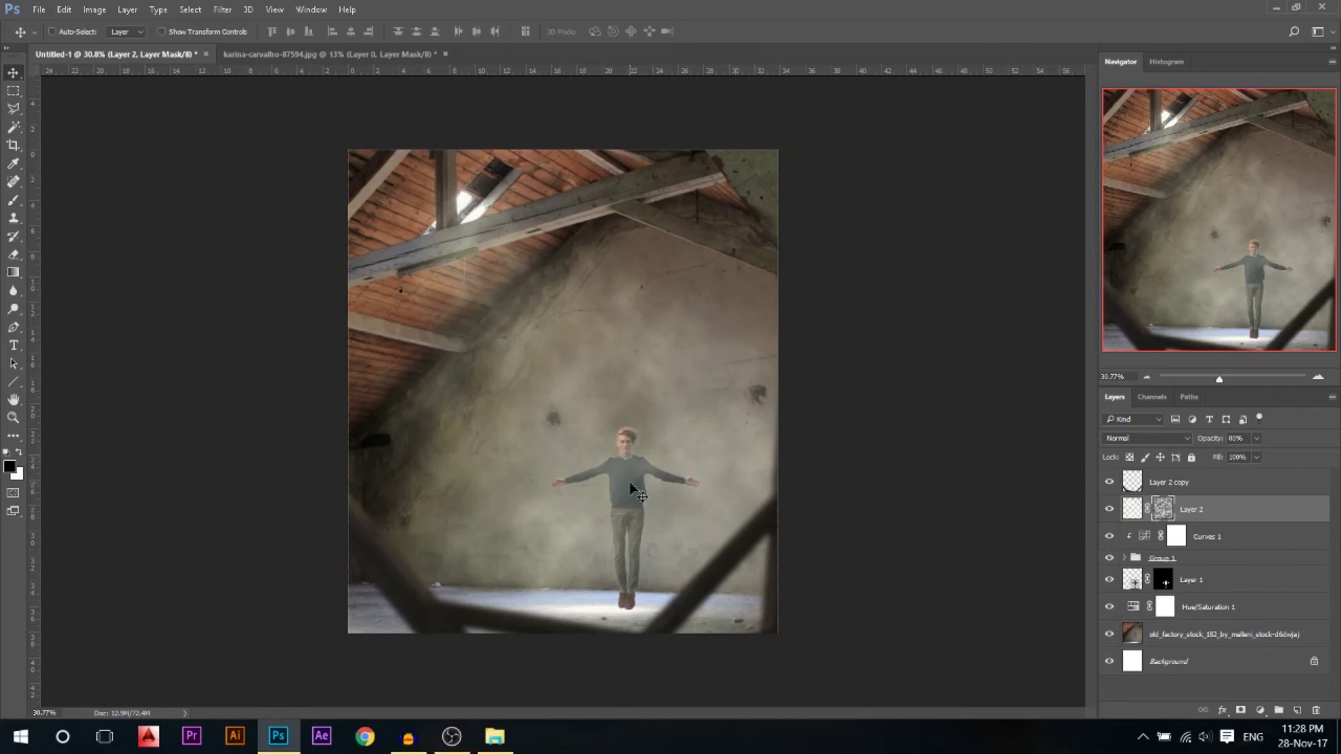
Duplicate the man's layer beneath the original and apply the copy's layer mask
click(1211, 593)
scroll(670, 531, up, 1)
drag(1204, 590, 1172, 613)
right_click(1164, 612)
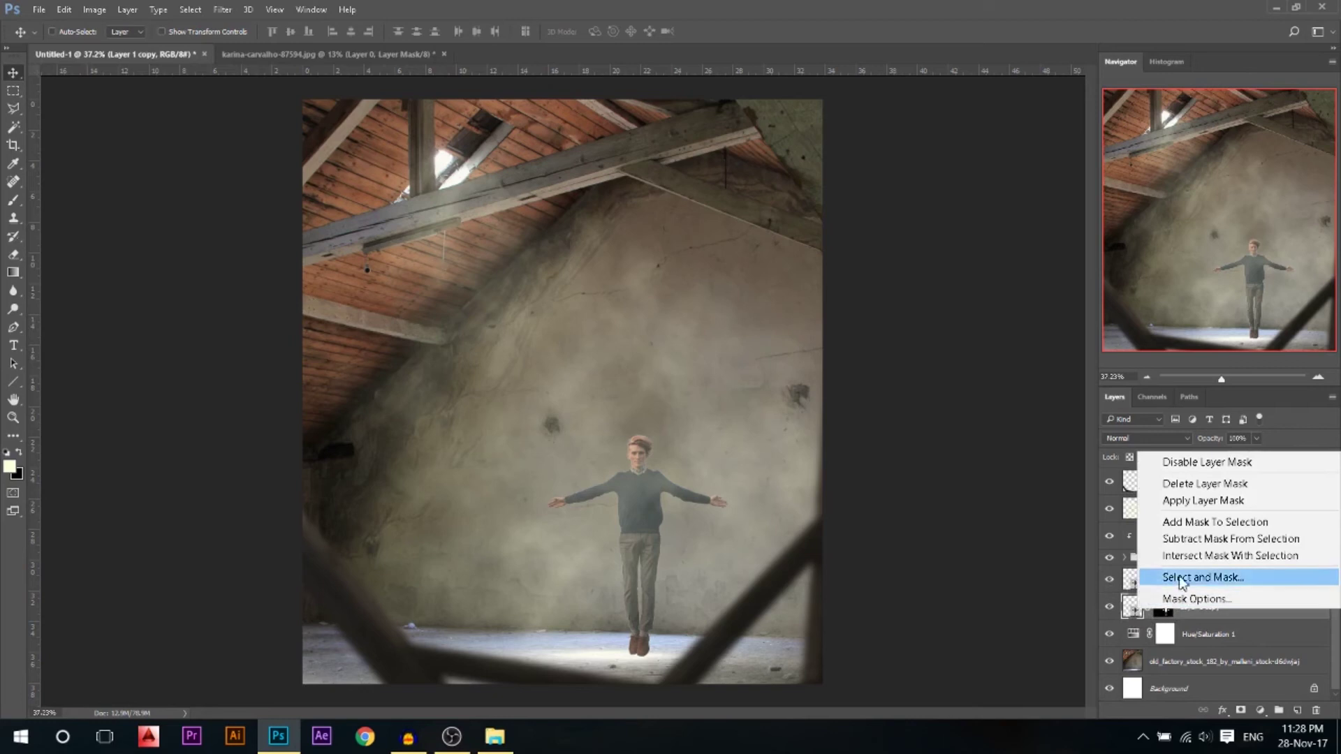
click(1191, 504)
Offset the copied man sideways behind the original and scale him to about 91%
scroll(804, 653, up, 2)
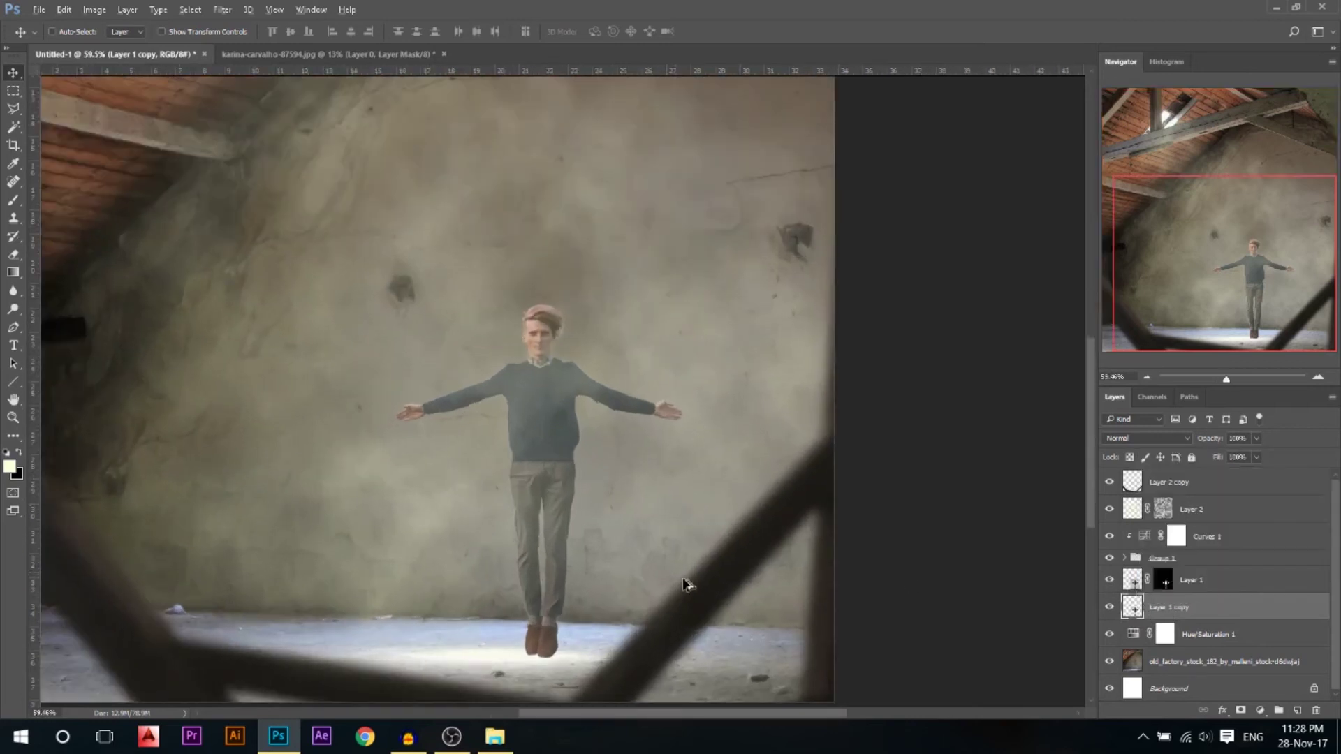
drag(568, 418, 614, 441)
key(ctrl+t)
drag(722, 335, 714, 338)
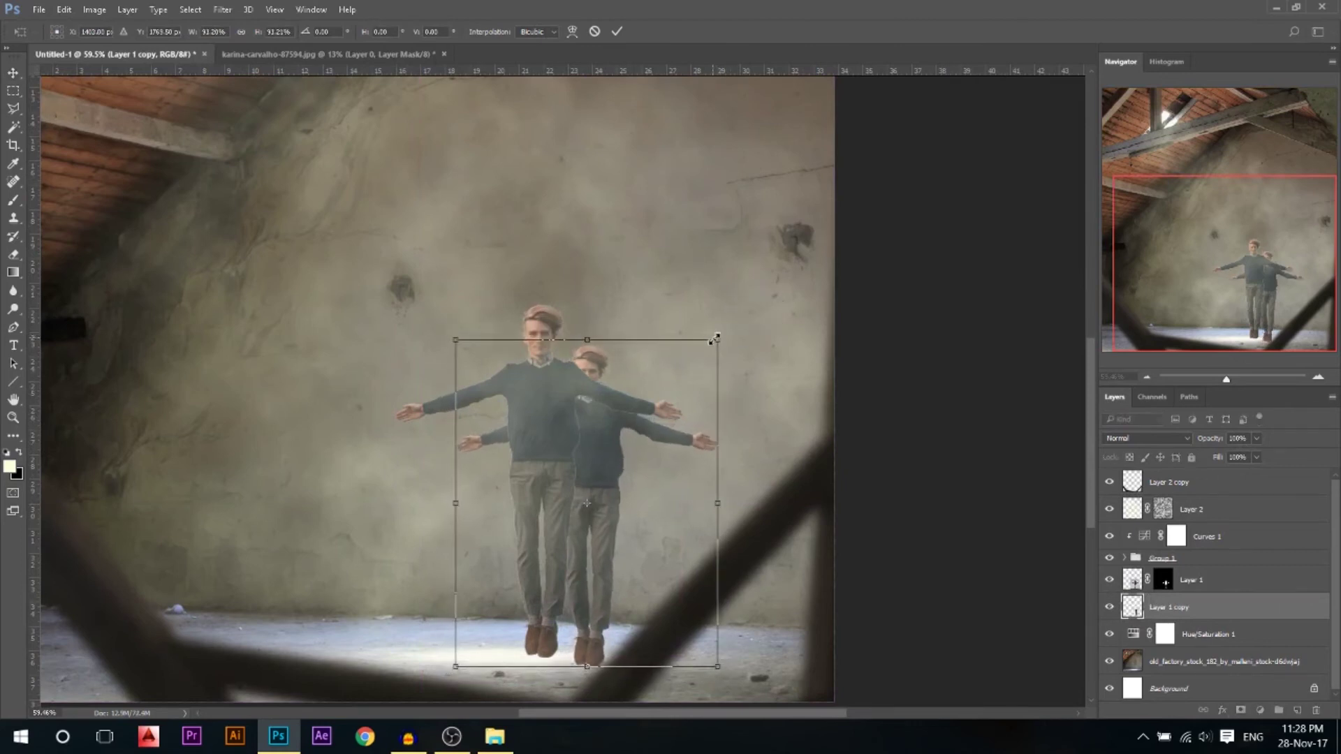
key(Return)
Select the copied man's feet with the Polygonal Lasso and transform them to slant toward the original man's shoes
key(l)
click(563, 621)
click(589, 626)
click(621, 621)
click(627, 666)
click(542, 675)
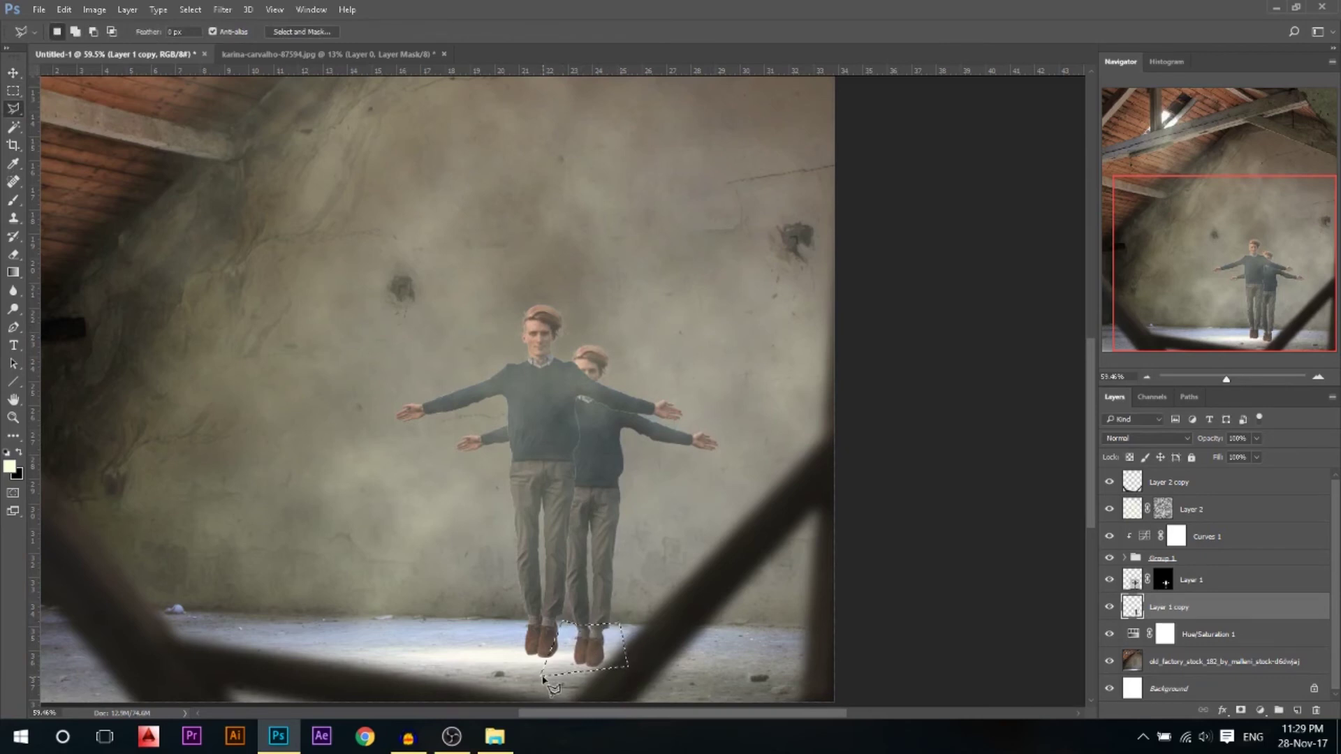
click(562, 622)
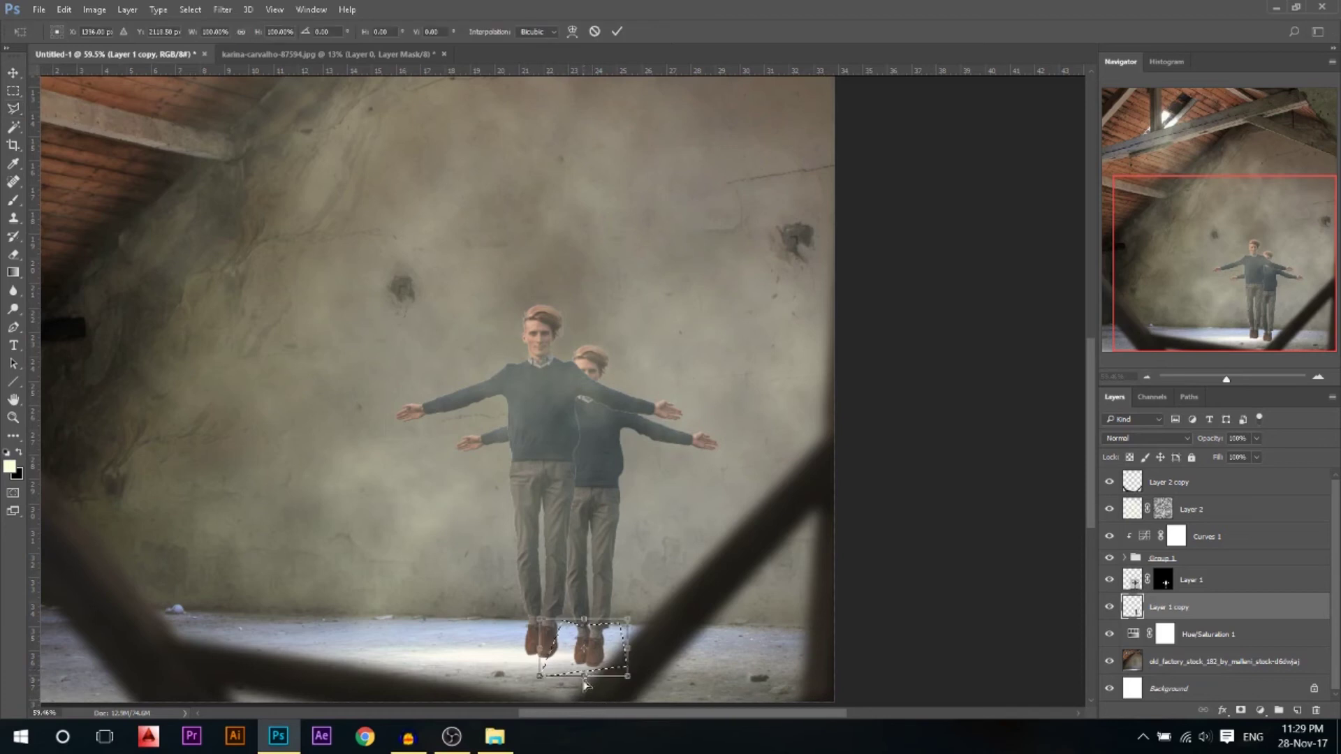
drag(582, 679, 520, 667)
drag(628, 624, 636, 625)
key(Return)
key(l)
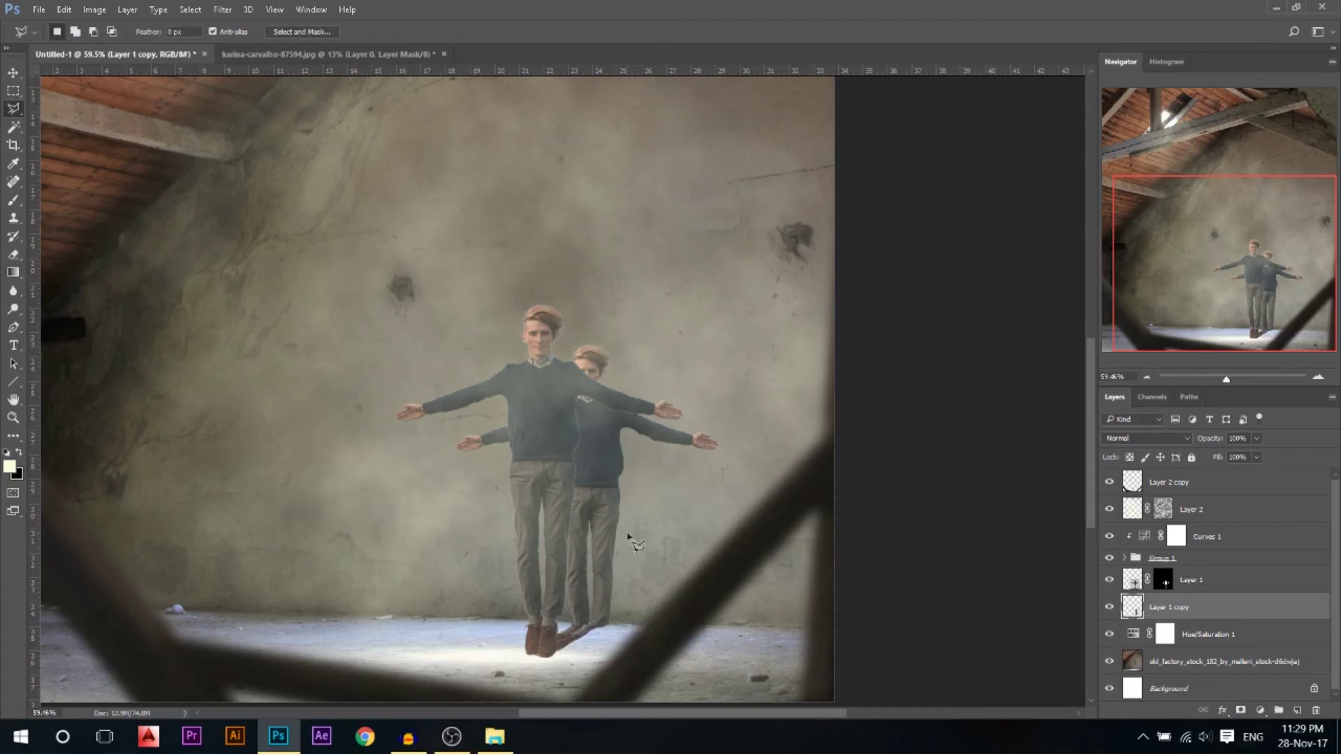
Fill the copied man's silhouette with black to make a shadow shape, and clear the selection
scroll(597, 548, down, 1)
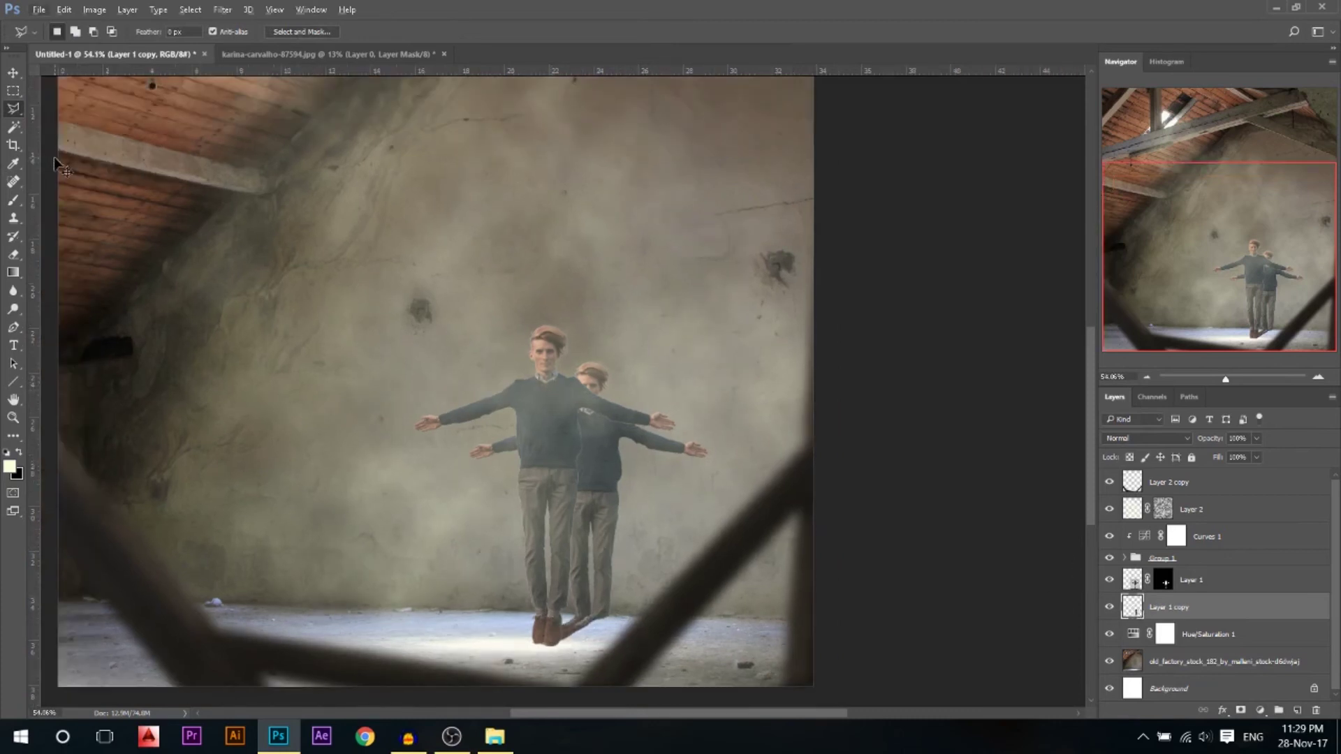
click(19, 451)
ctrl+click(1133, 614)
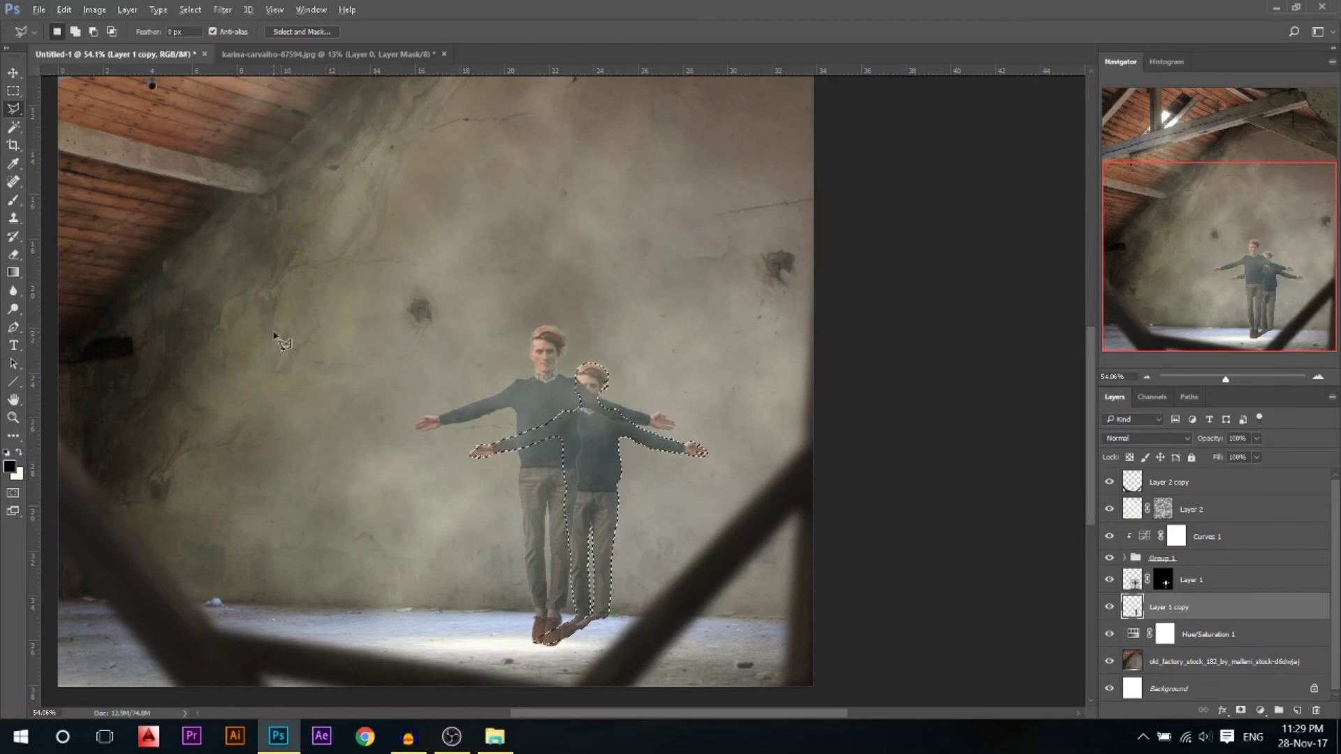
key(alt+BackSpace)
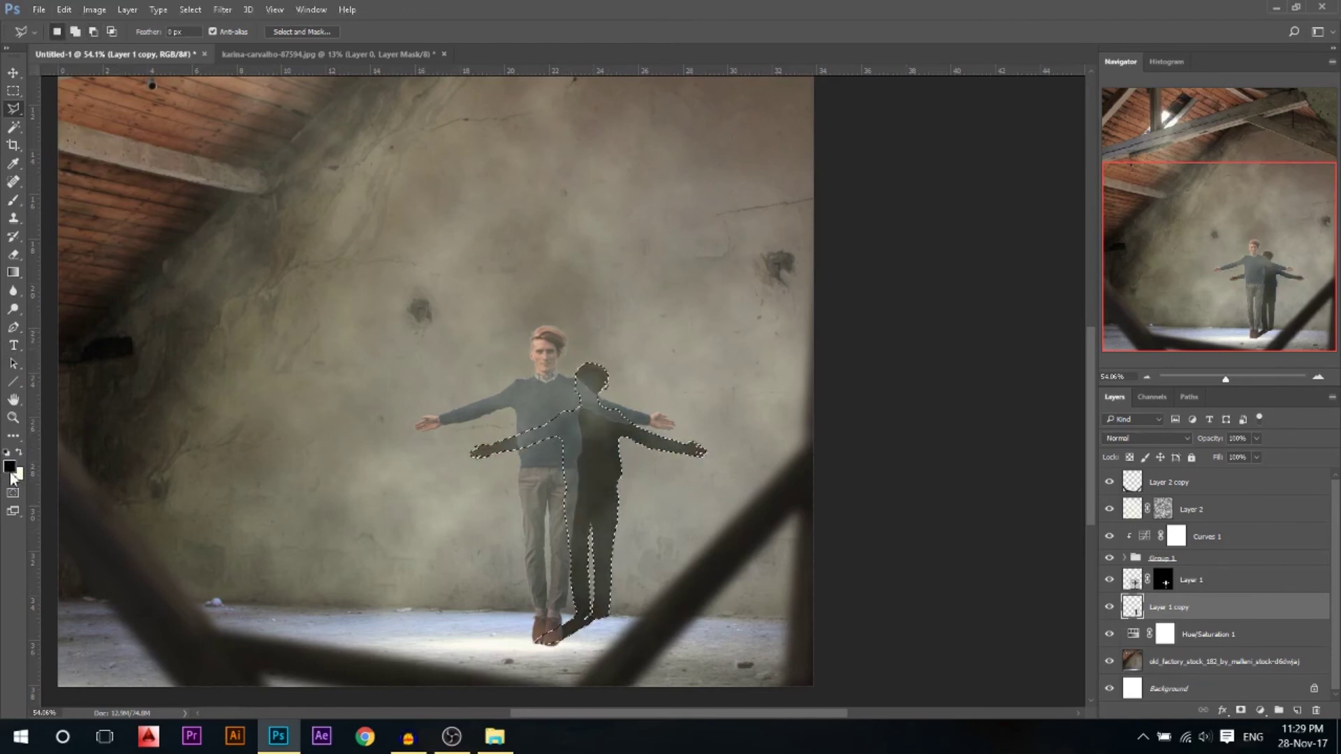
key(ctrl+d)
Apply a Gaussian Blur with a 4.0 pixel radius to the black shadow figure
scroll(600, 456, down, 1)
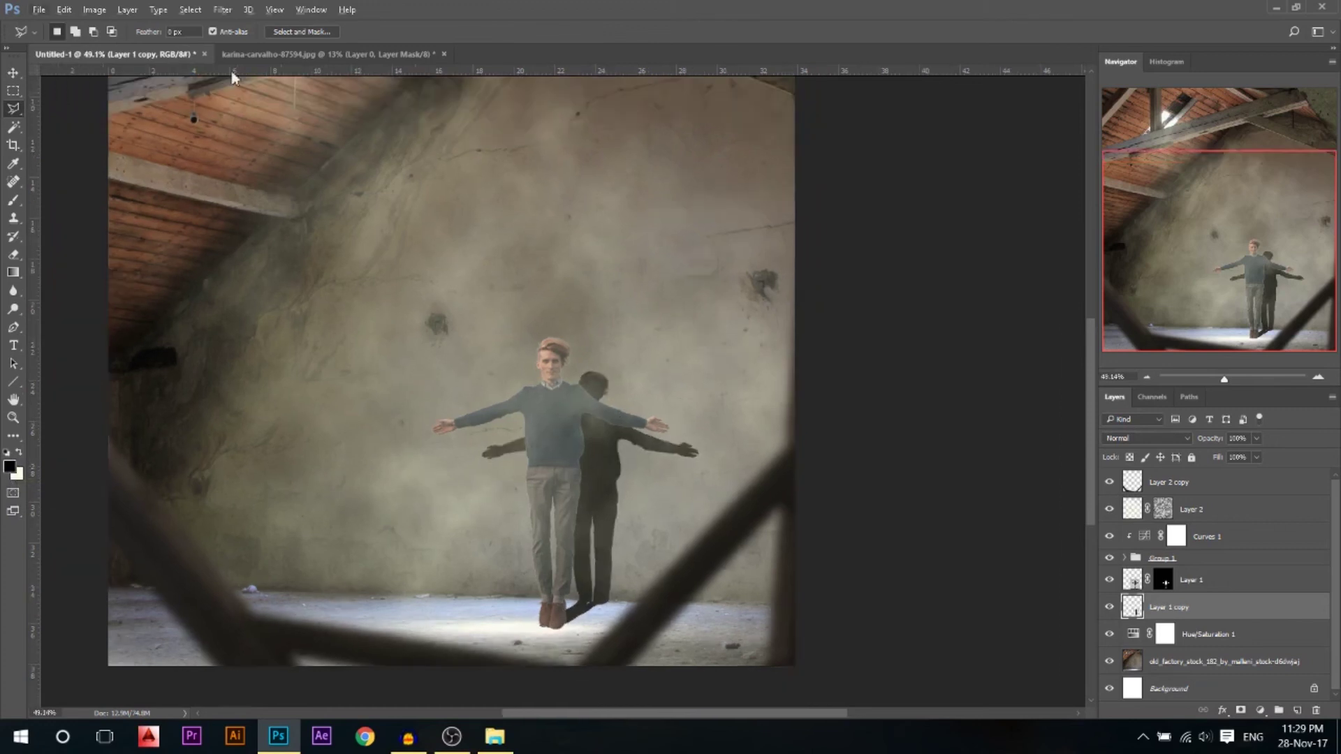
click(217, 11)
mouse_move(265, 203)
click(489, 268)
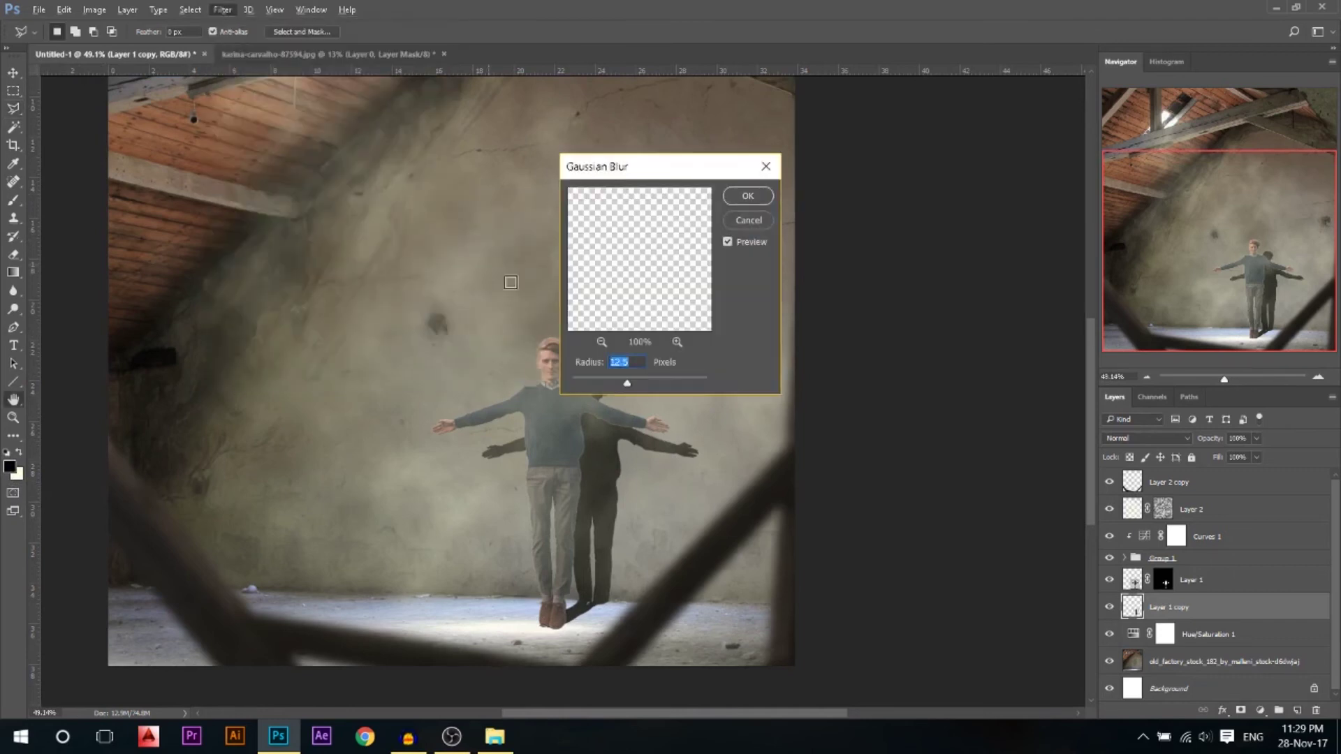
drag(634, 168, 784, 156)
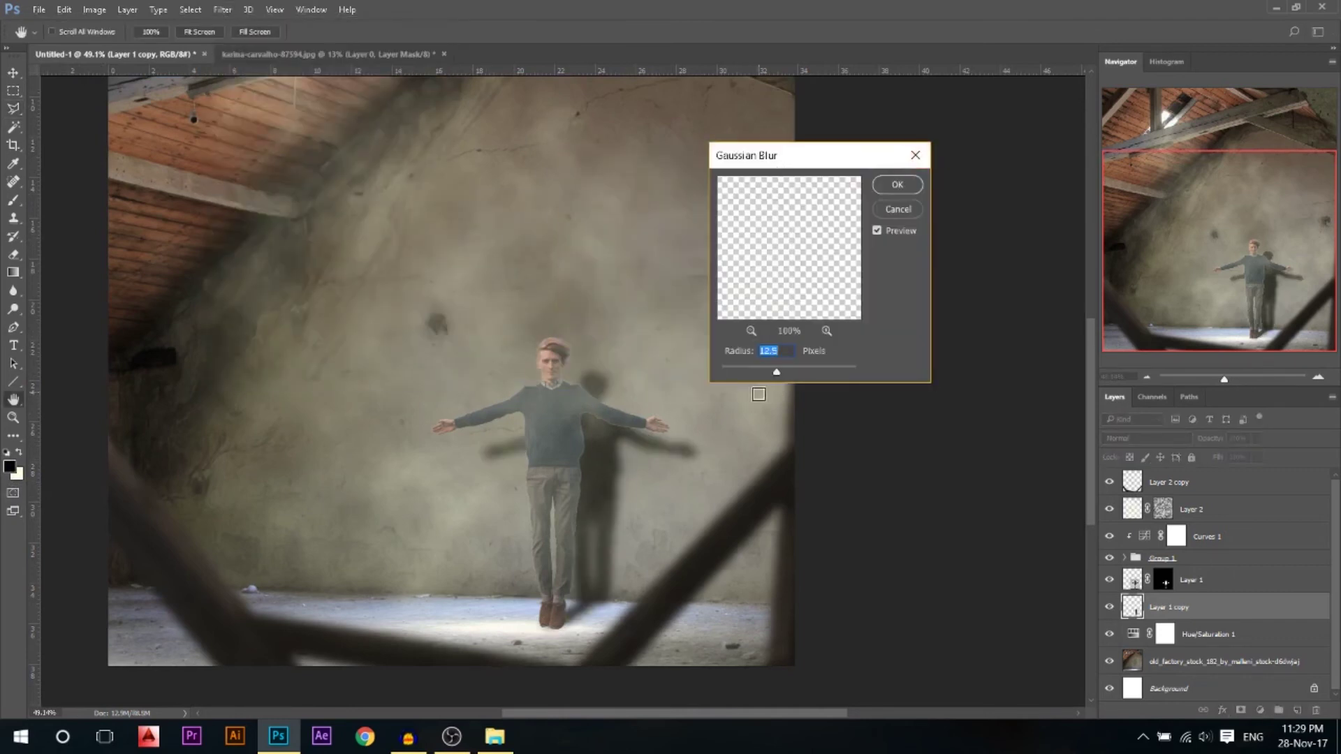
drag(769, 371, 755, 370)
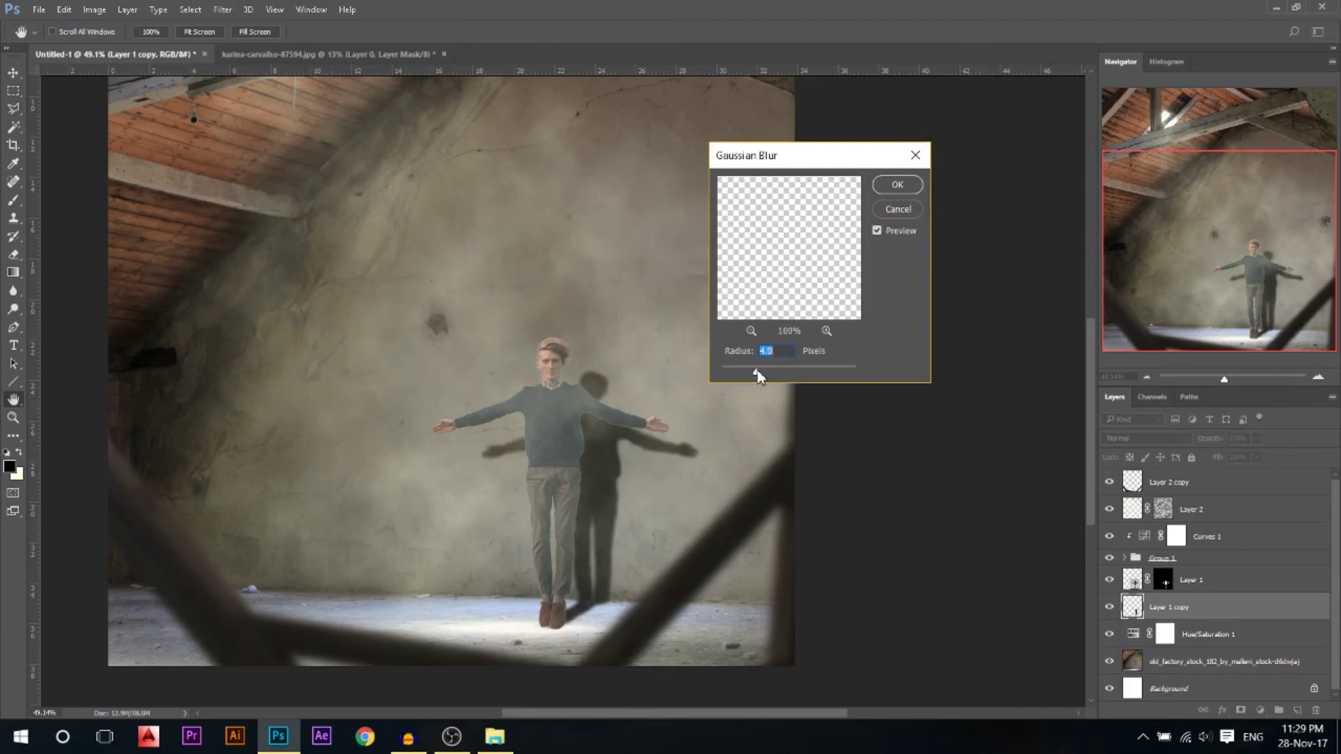
click(897, 185)
Lower the shadow layer's opacity to 37% and check it against the whole image
drag(1216, 445, 1209, 447)
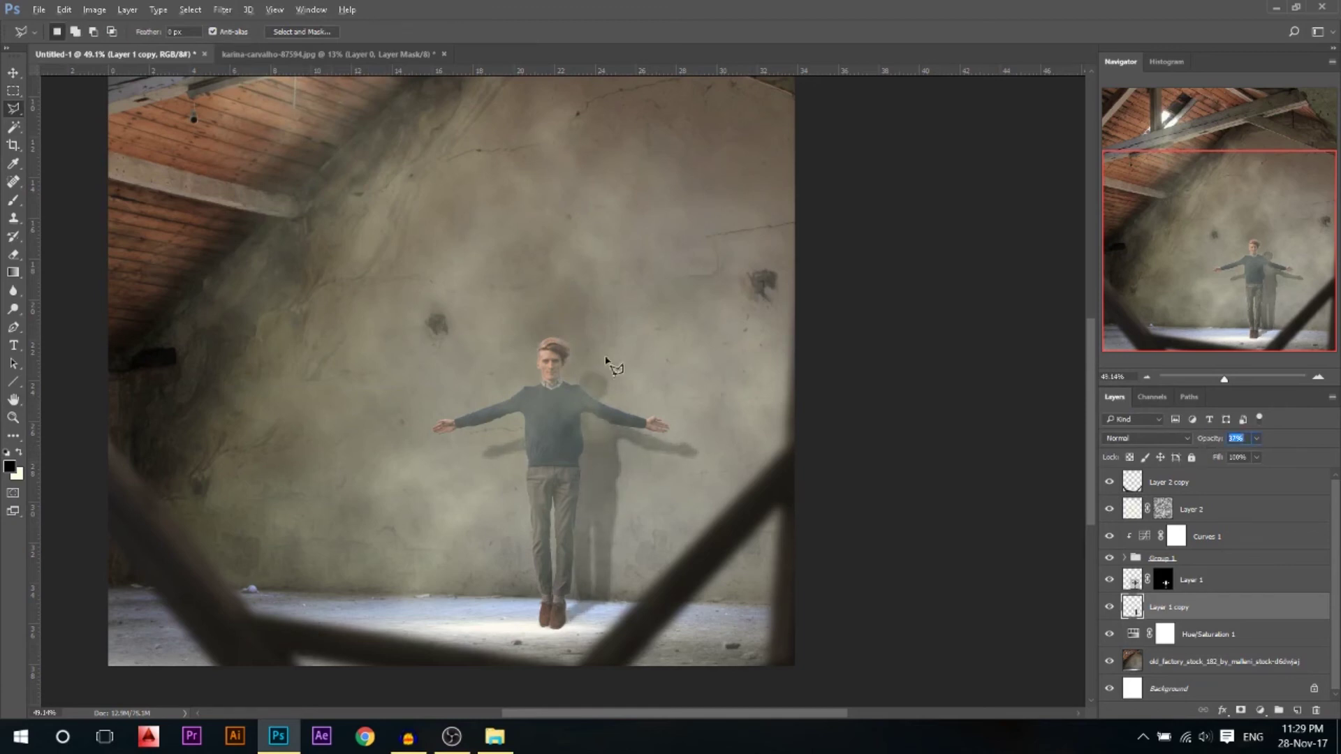
click(13, 73)
scroll(622, 364, down, 4)
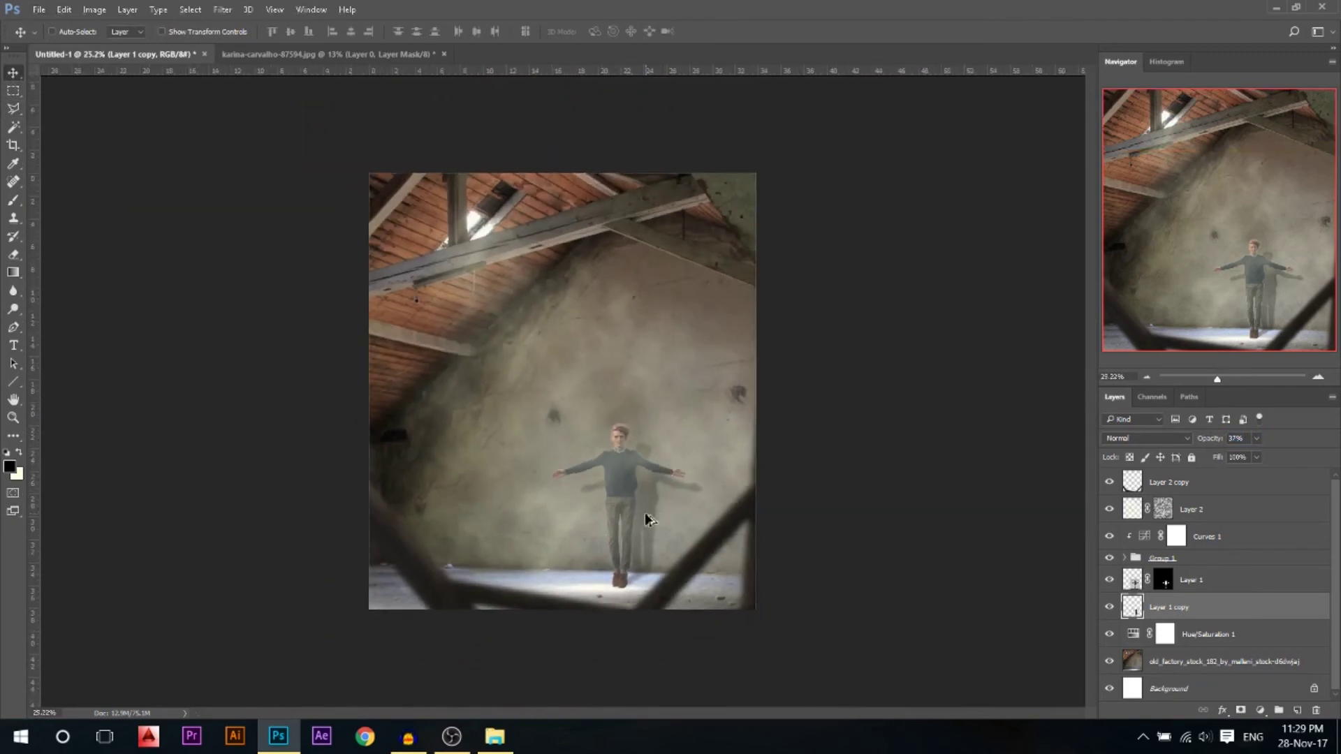
scroll(641, 583, up, 1)
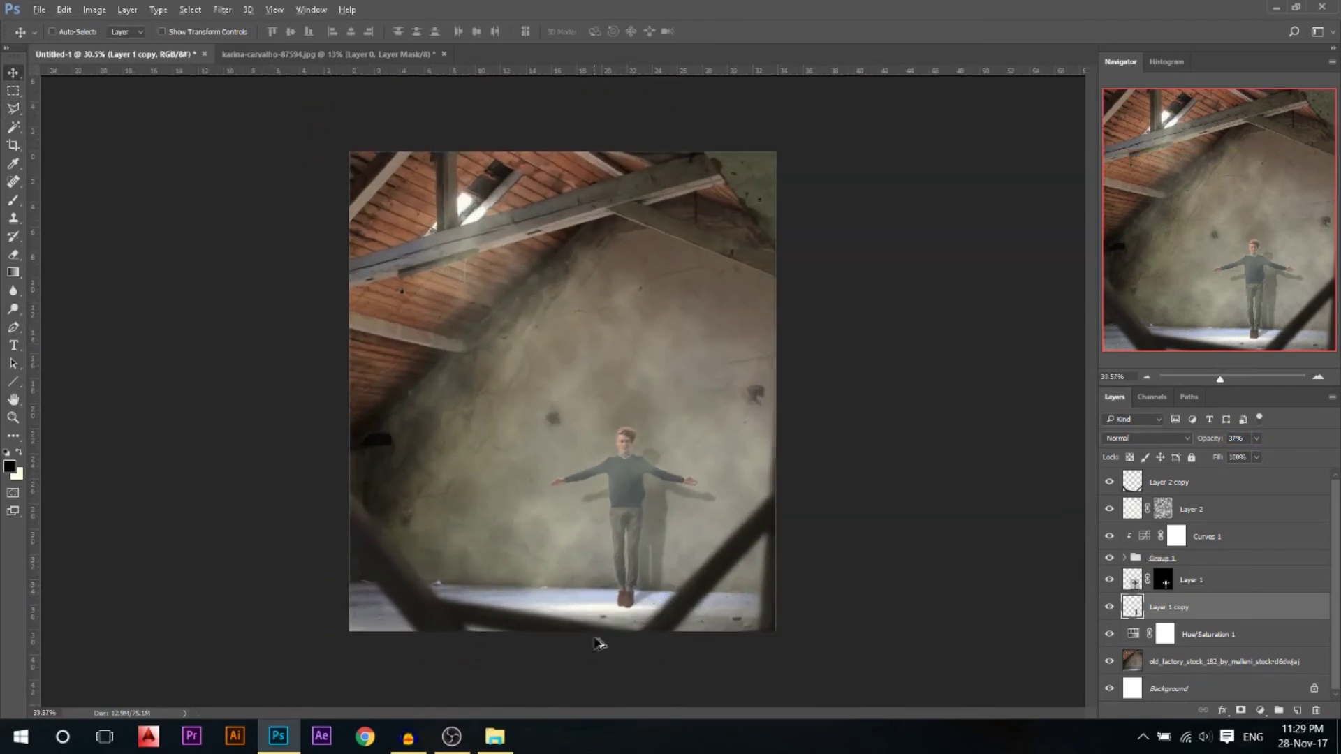
scroll(598, 638, up, 2)
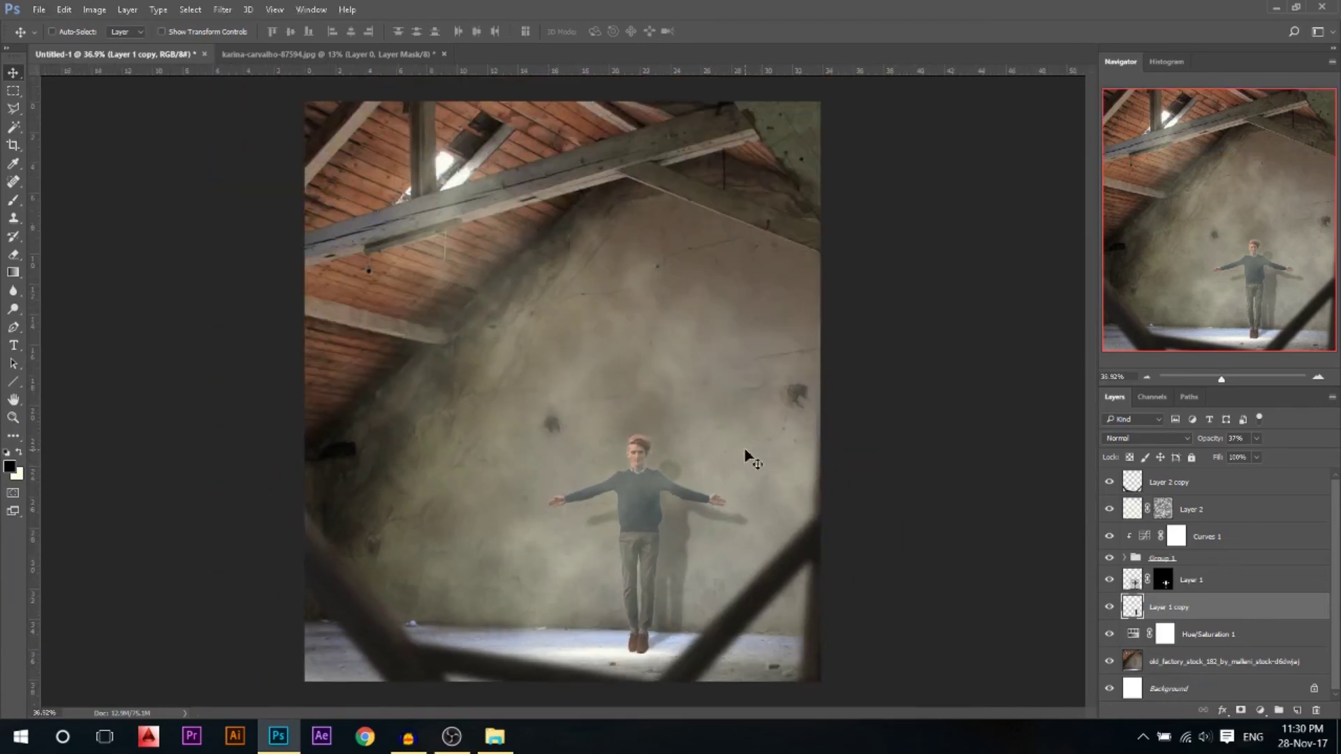
Add a Curves adjustment above the foreground beams layer, darkening the lower tones, lifting the black point slightly and pulling the white point inward
click(1199, 483)
scroll(489, 450, down, 1)
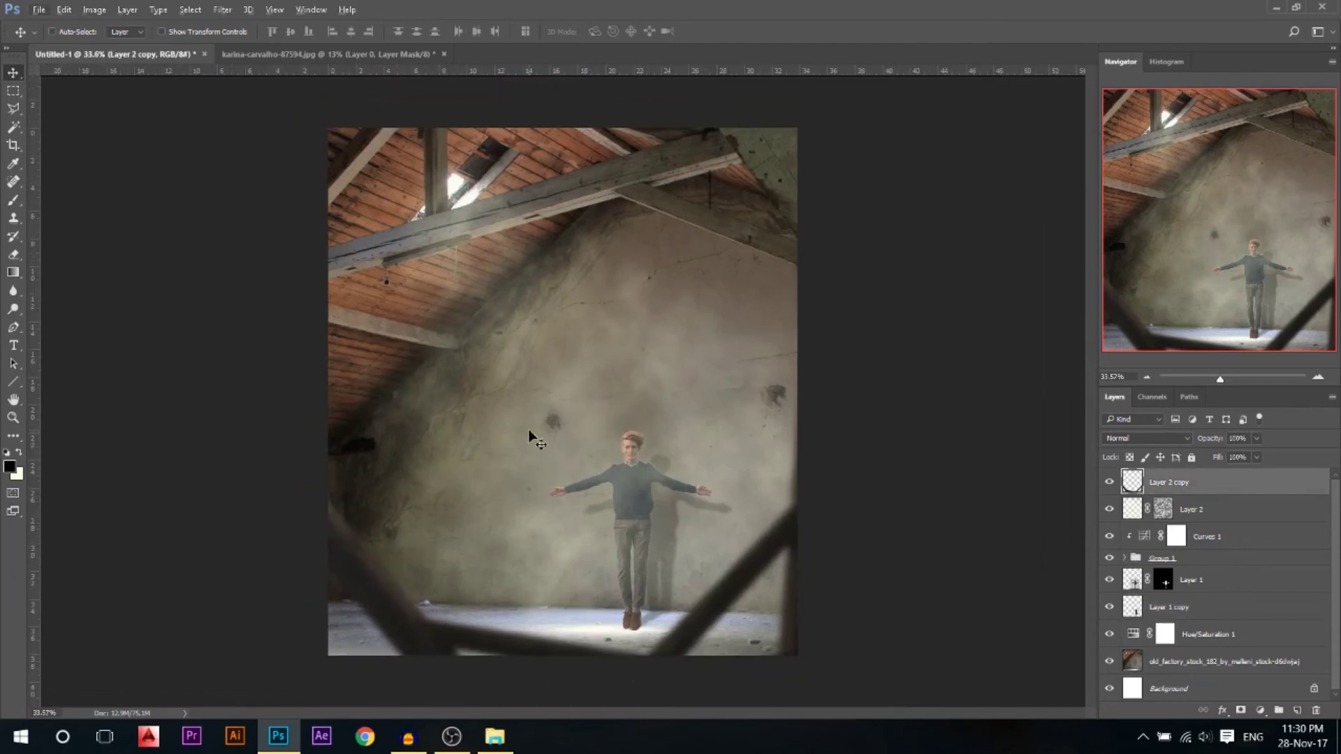
click(1259, 710)
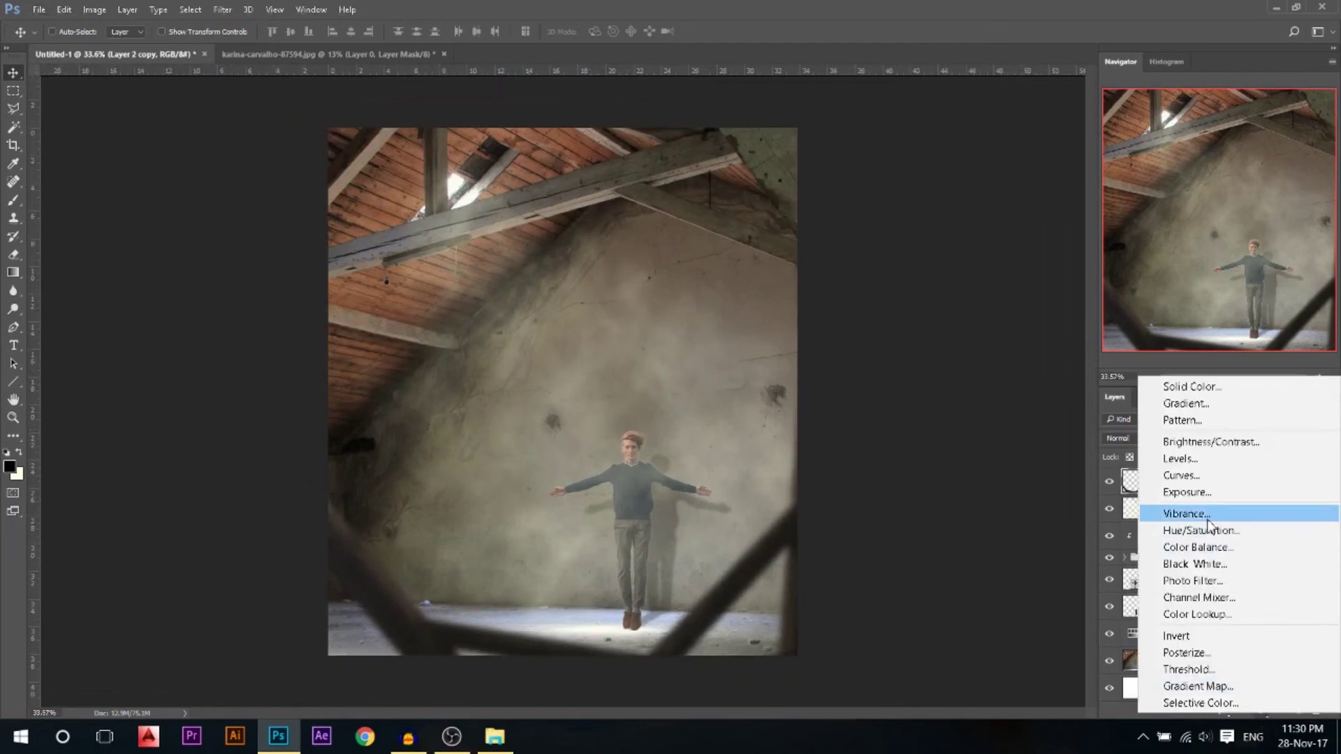
click(1191, 484)
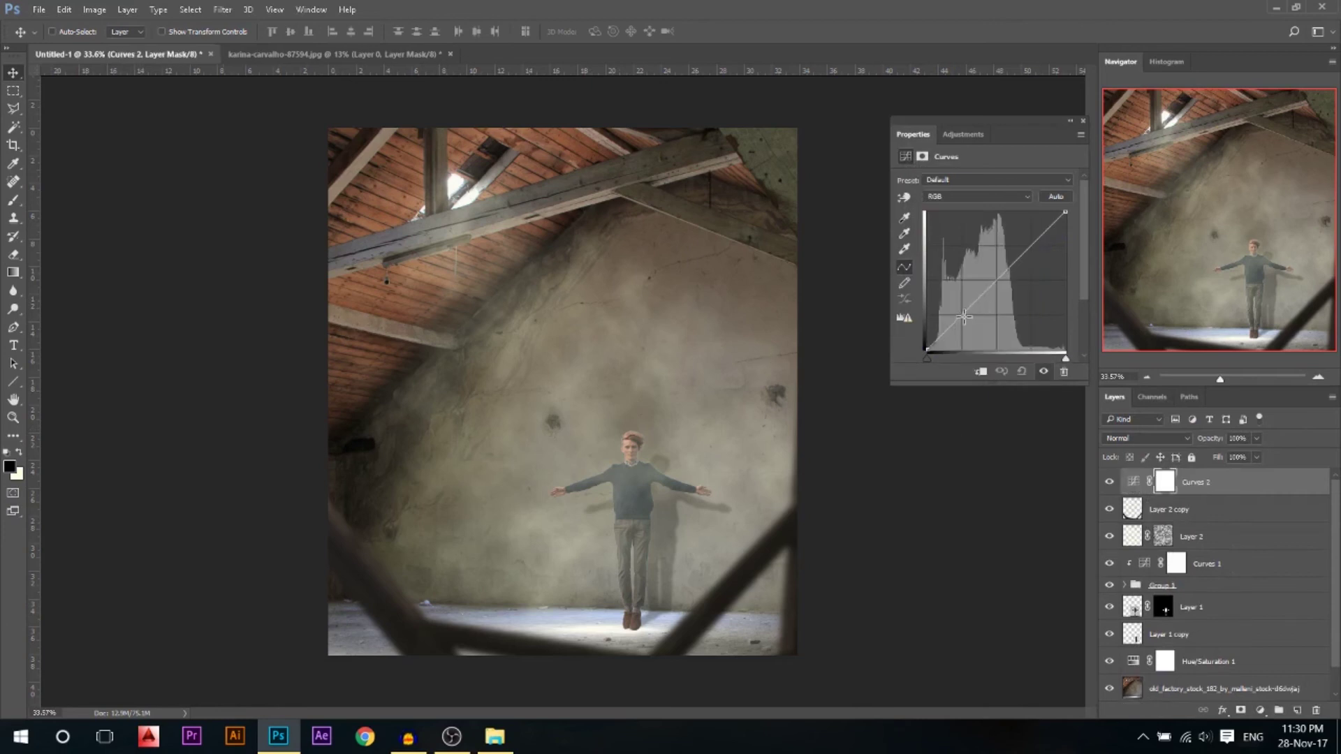
drag(963, 317, 966, 322)
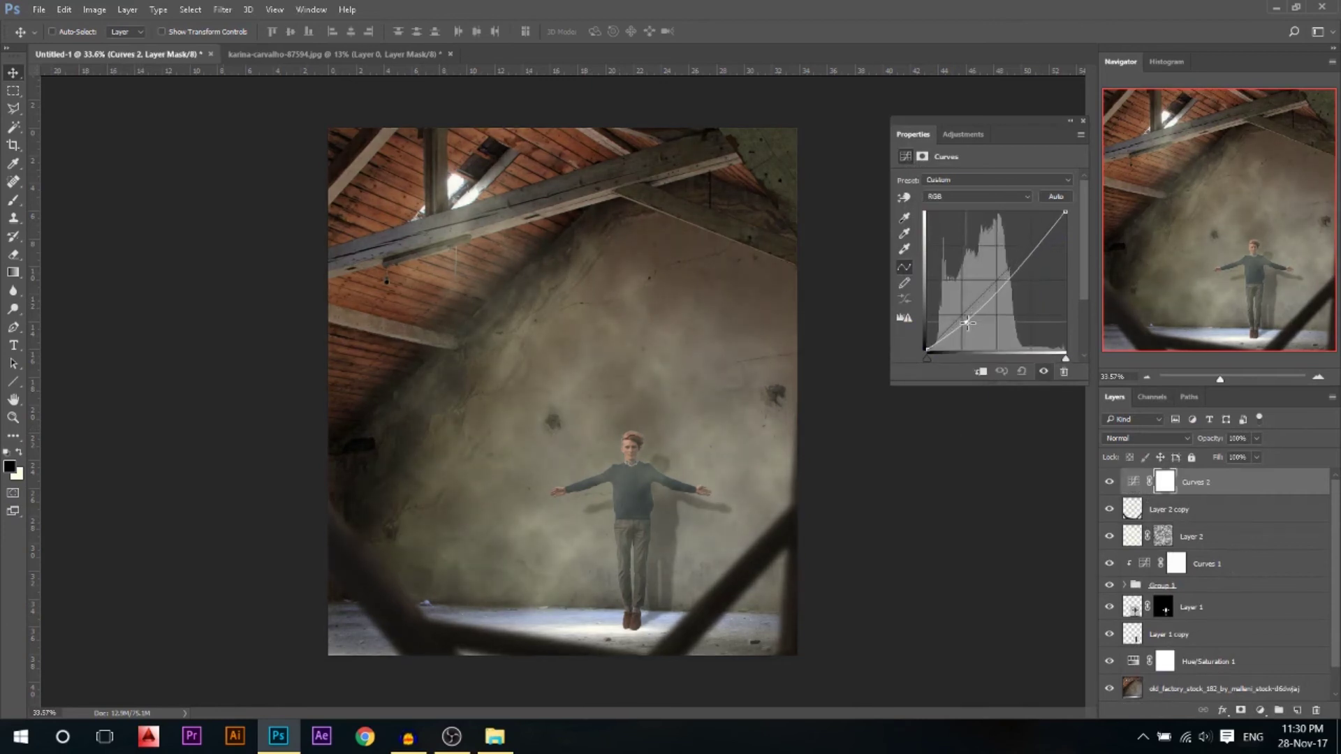
drag(928, 350, 926, 347)
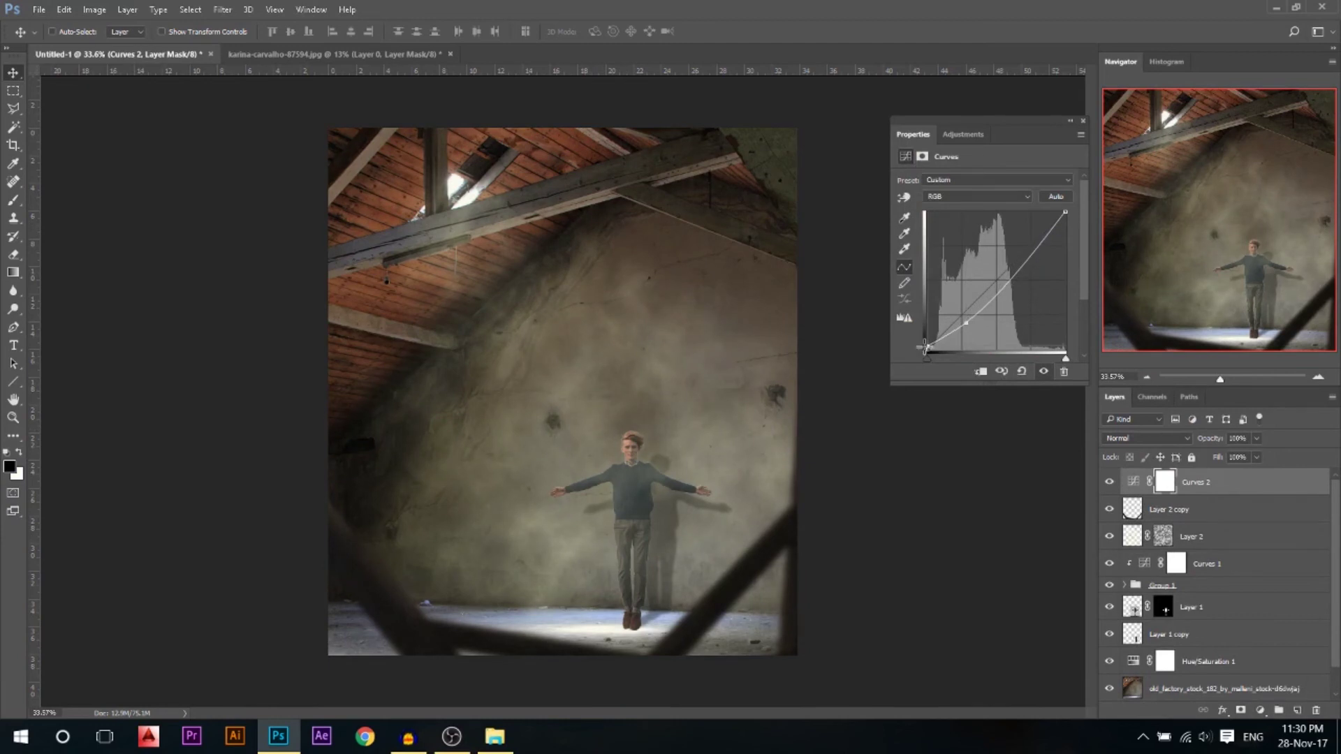
drag(1064, 212, 1058, 212)
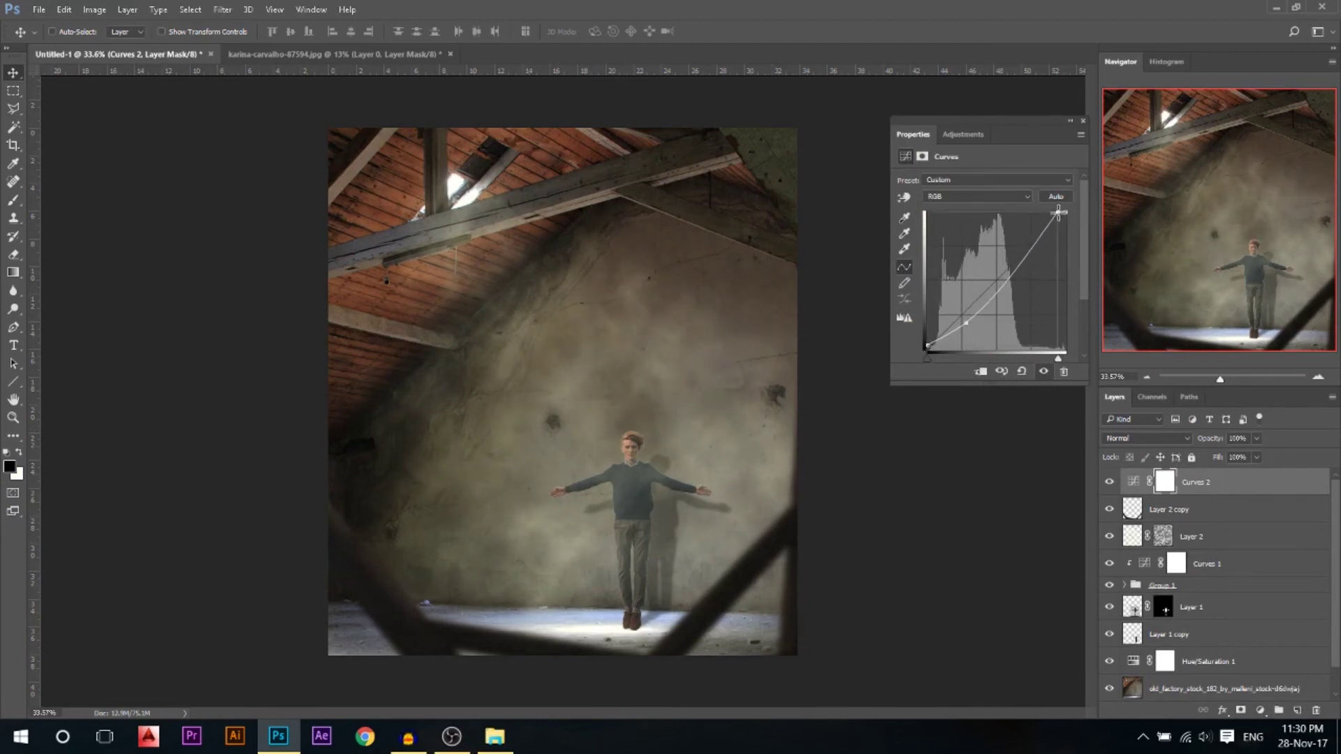
click(1083, 121)
Set the new Curves layer's opacity to 75% and duplicate the layer
drag(1216, 440, 1204, 442)
click(1203, 494)
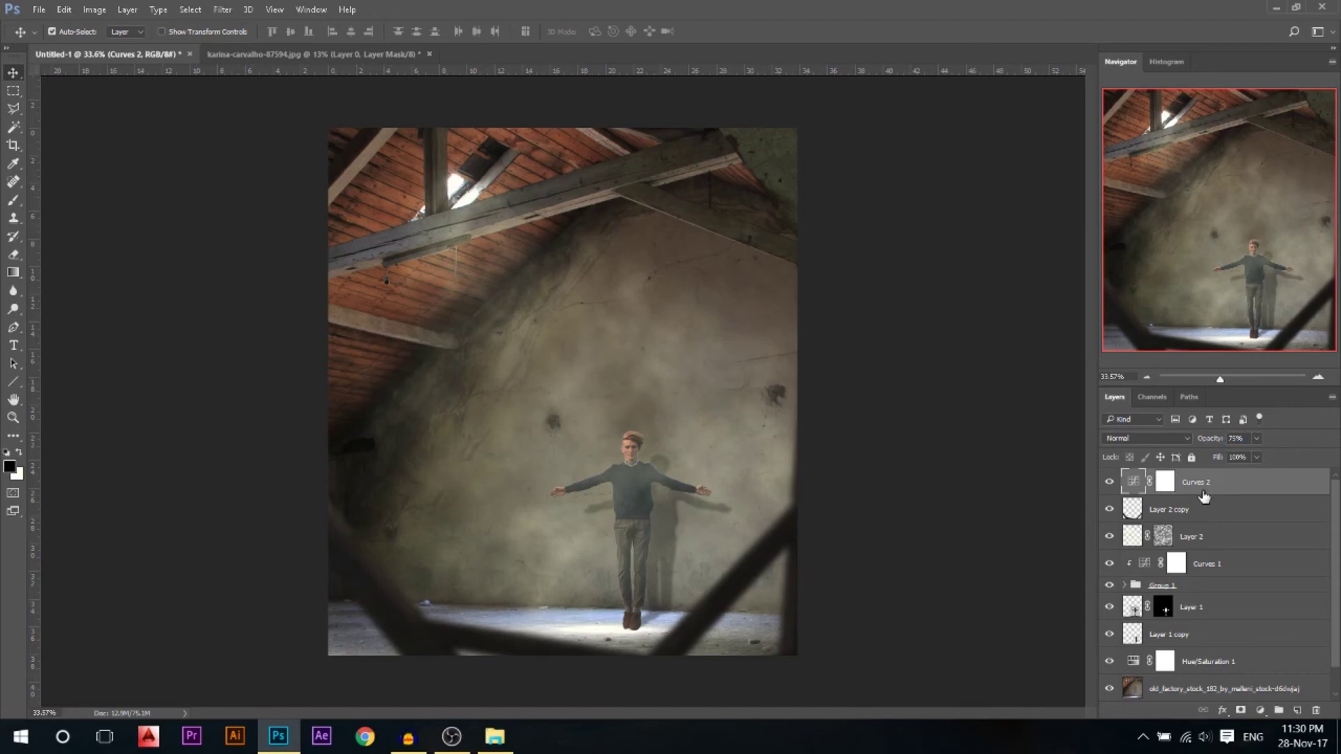
key(ctrl+j)
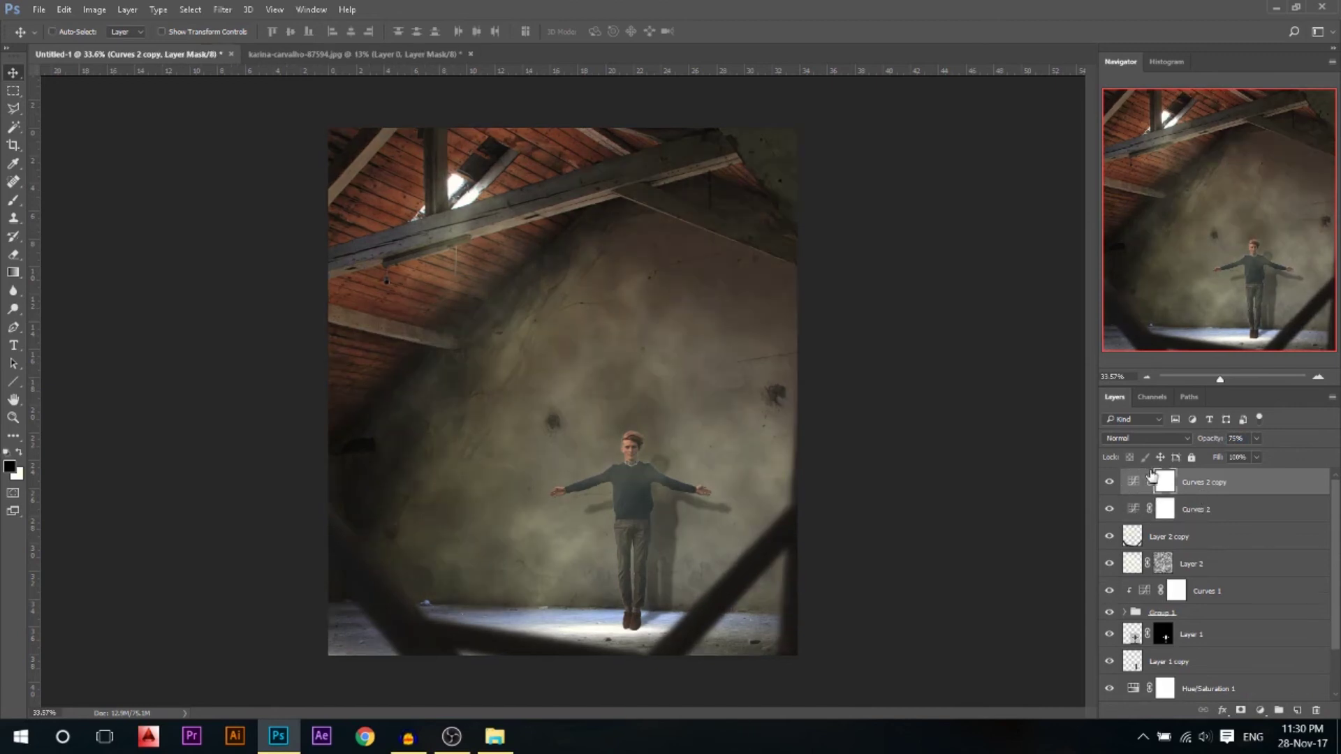
Paint black on the duplicated Curves layer's mask over the central wall and man, using a large soft round brush at about 42% opacity
key(b)
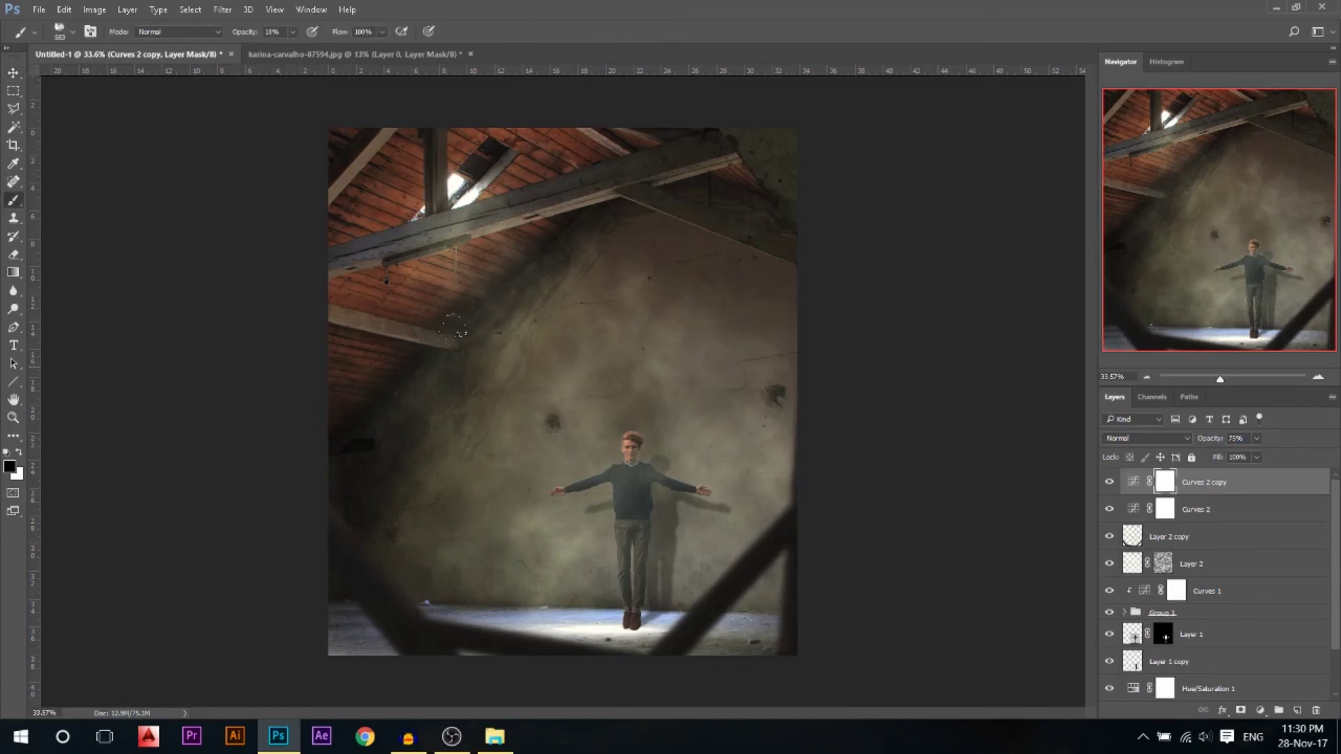
right_click(504, 311)
double_click(525, 427)
drag(574, 328, 556, 332)
drag(245, 36, 262, 40)
drag(528, 252, 618, 387)
drag(512, 346, 569, 476)
click(457, 493)
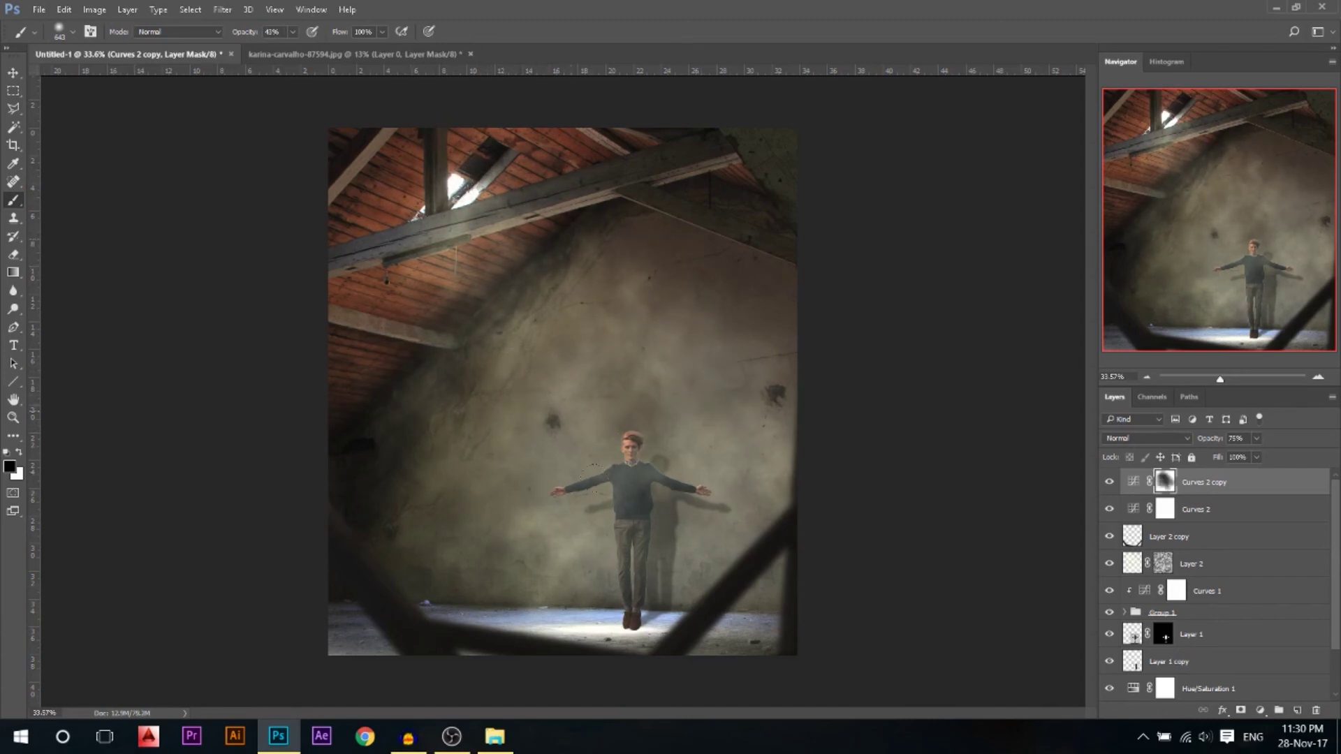
Add a Curves adjustment at the top of the layer stack and raise its midtones slightly to brighten the image
scroll(598, 421, down, 1)
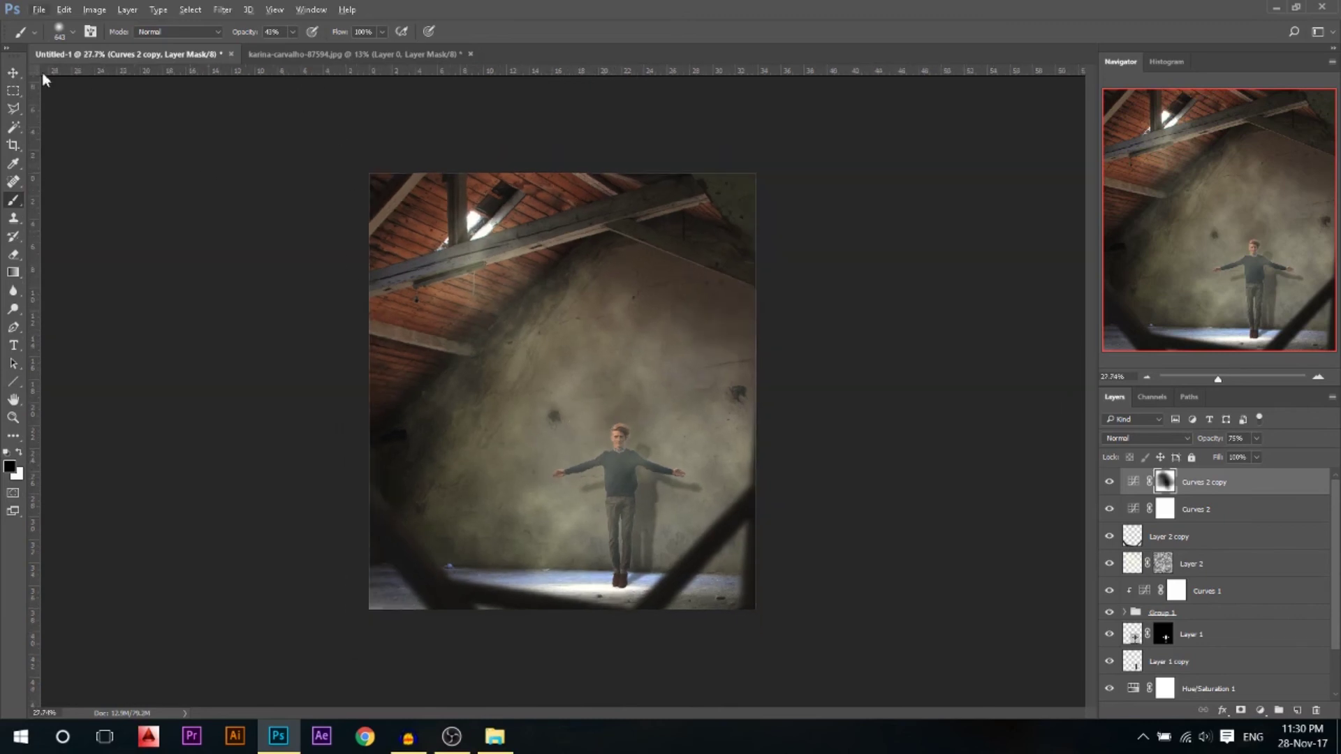
click(12, 72)
click(1260, 710)
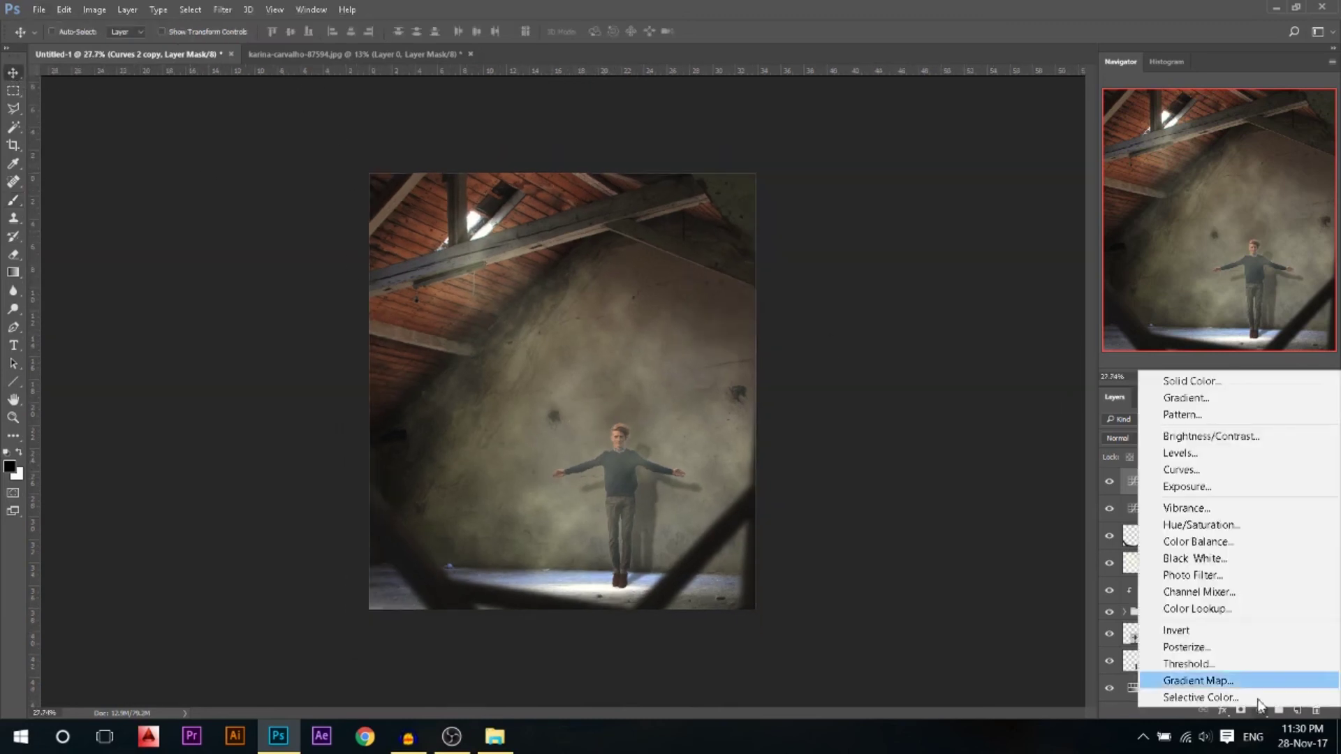
click(1182, 469)
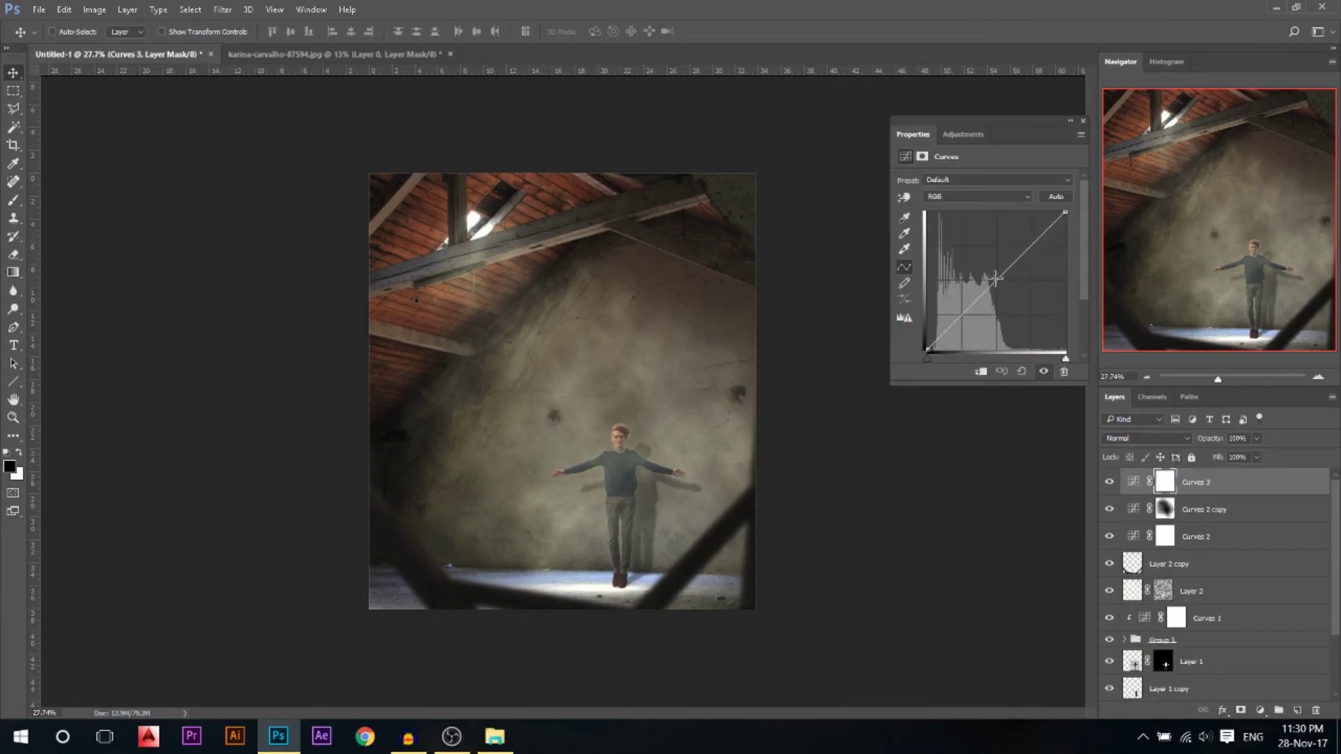
drag(994, 278, 990, 277)
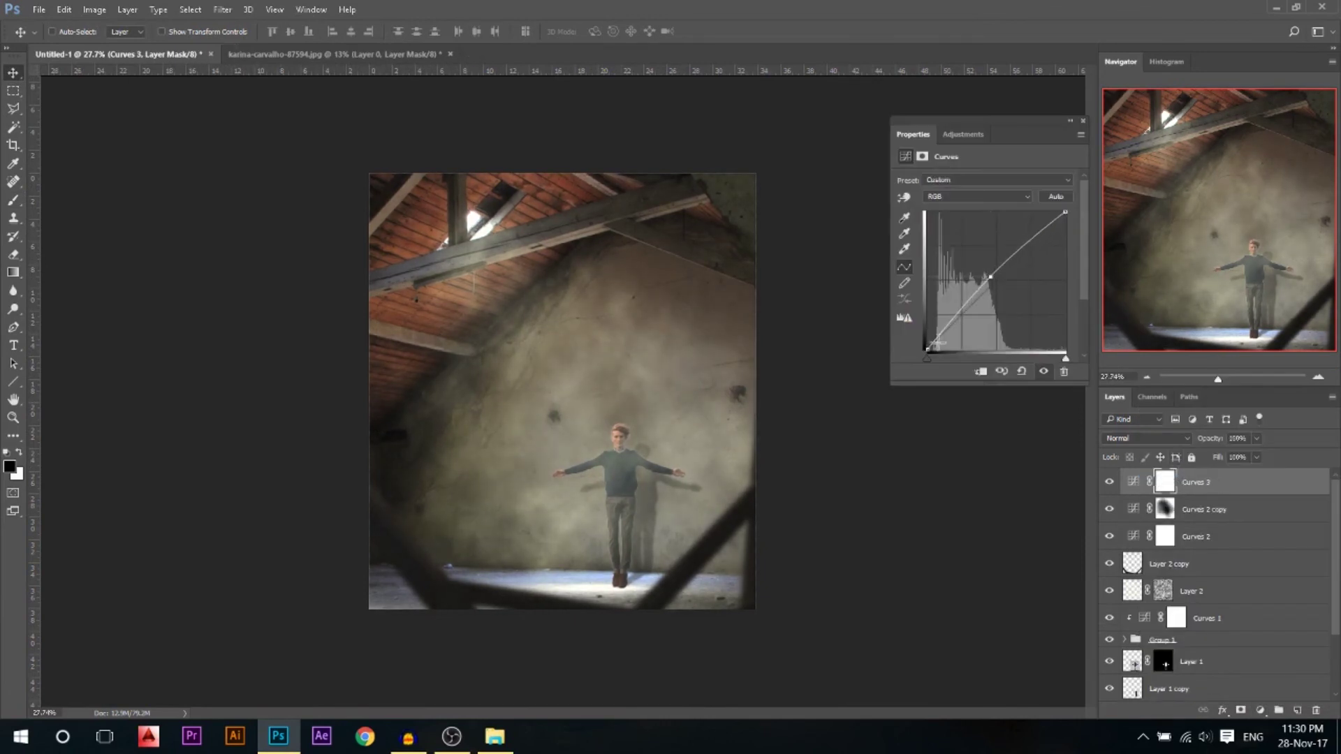
click(927, 347)
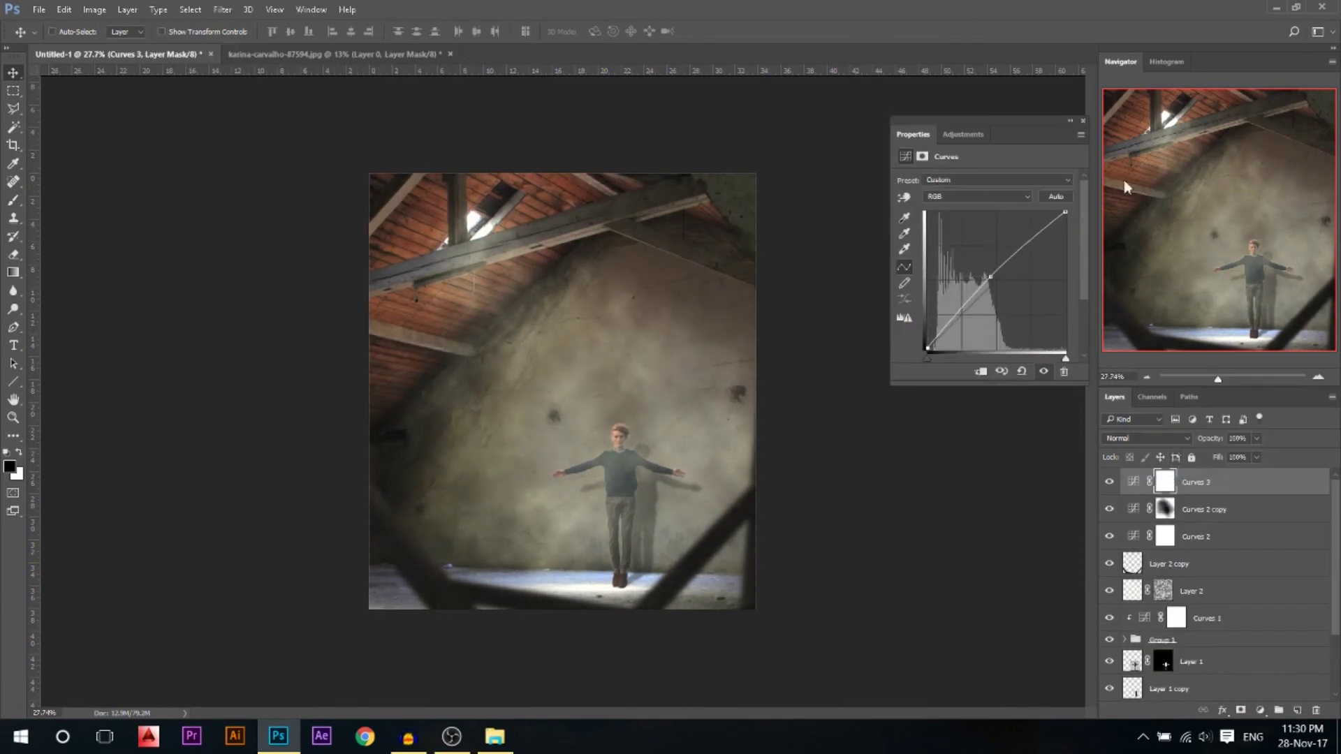
click(1083, 122)
Invert the new Curves mask to black and paint white over the central wall and man with the large soft brush
key(ctrl+i)
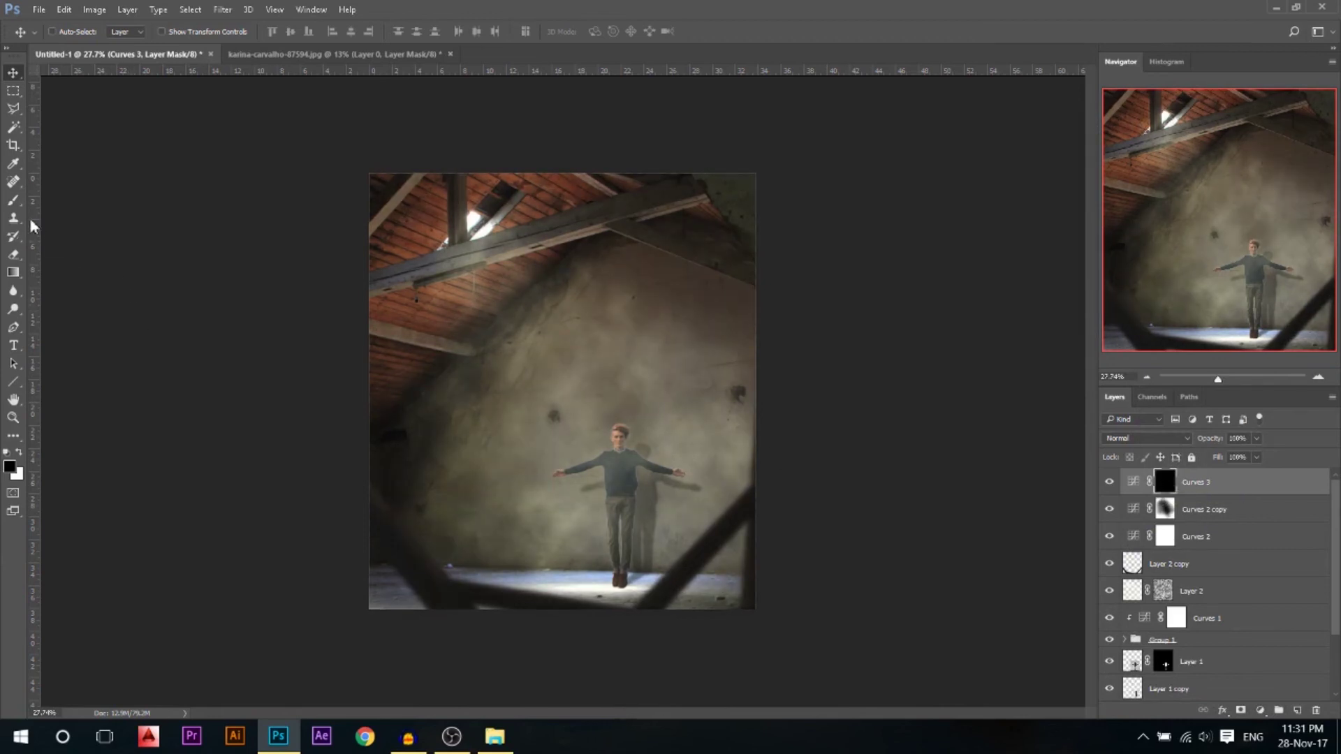
click(13, 200)
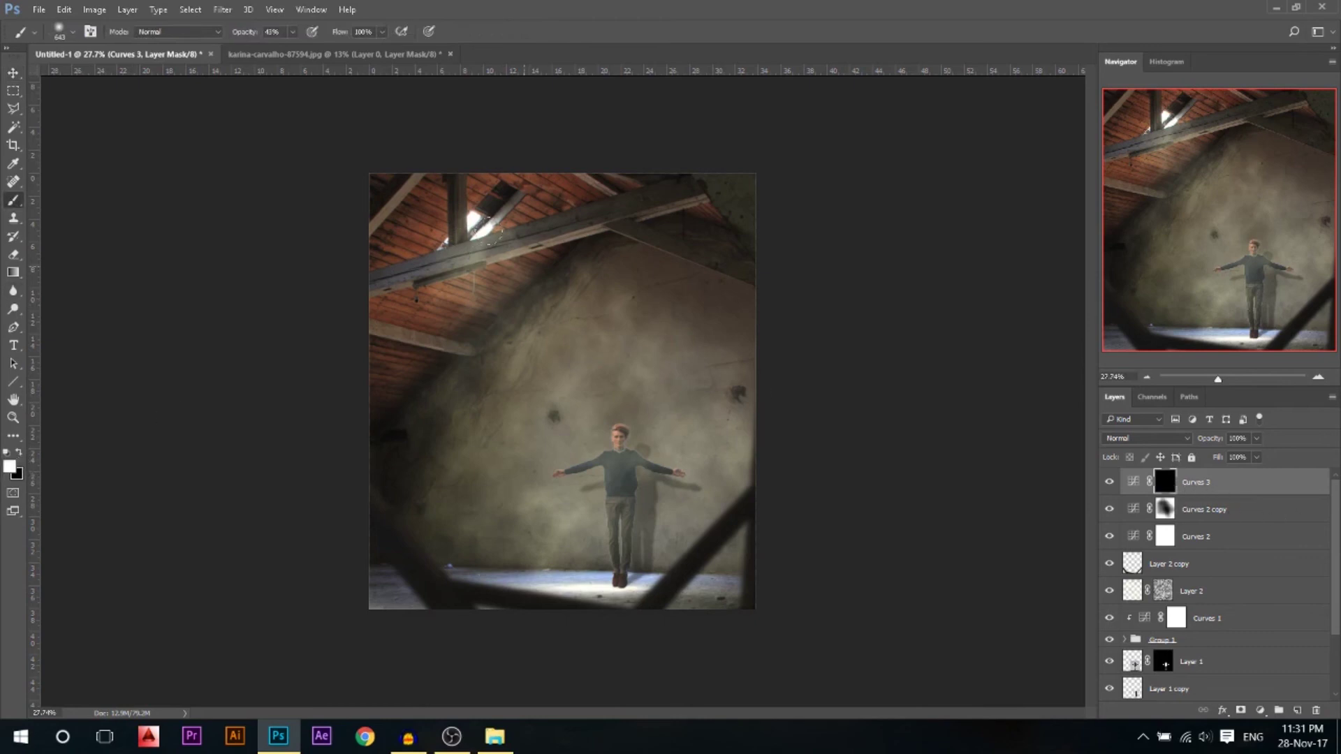
mouse_move(530, 257)
mouse_down()
mouse_move(670, 433)
mouse_move(611, 354)
mouse_move(605, 307)
mouse_move(685, 346)
mouse_move(398, 238)
mouse_move(454, 316)
mouse_up()
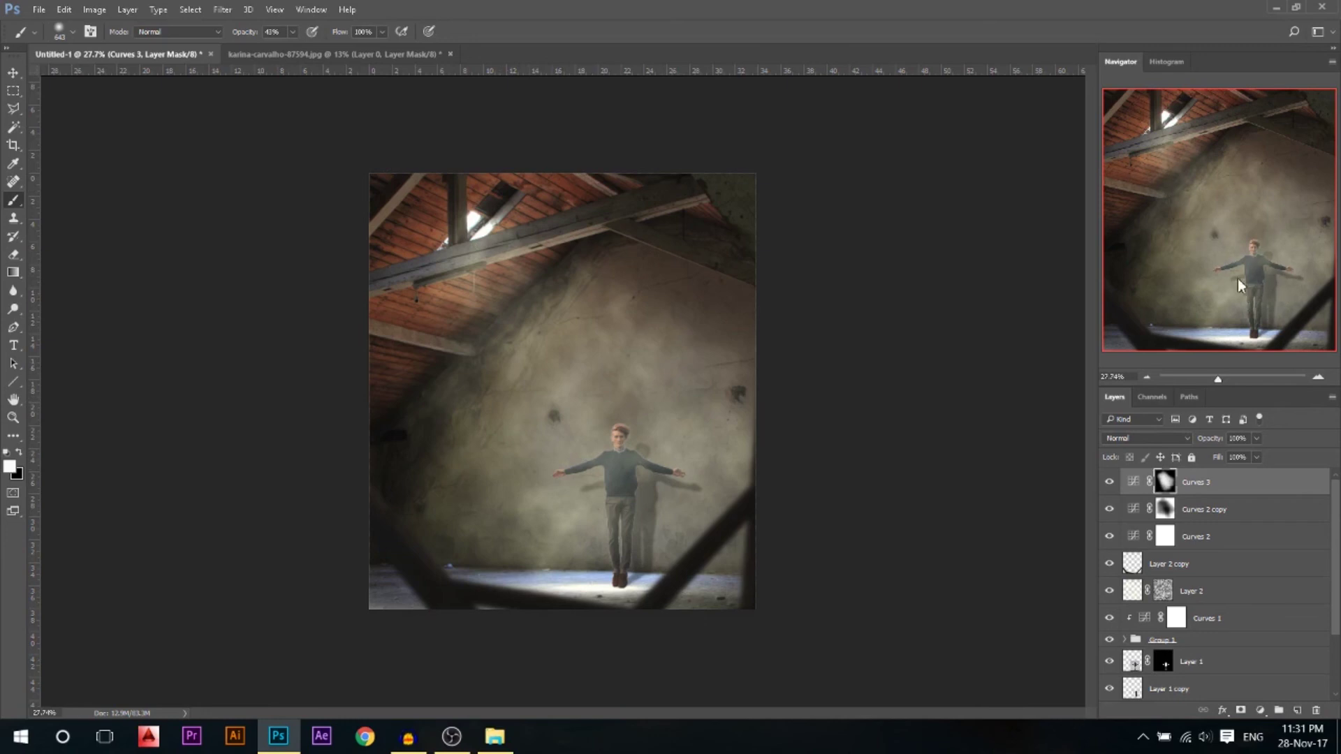
scroll(712, 424, up, 2)
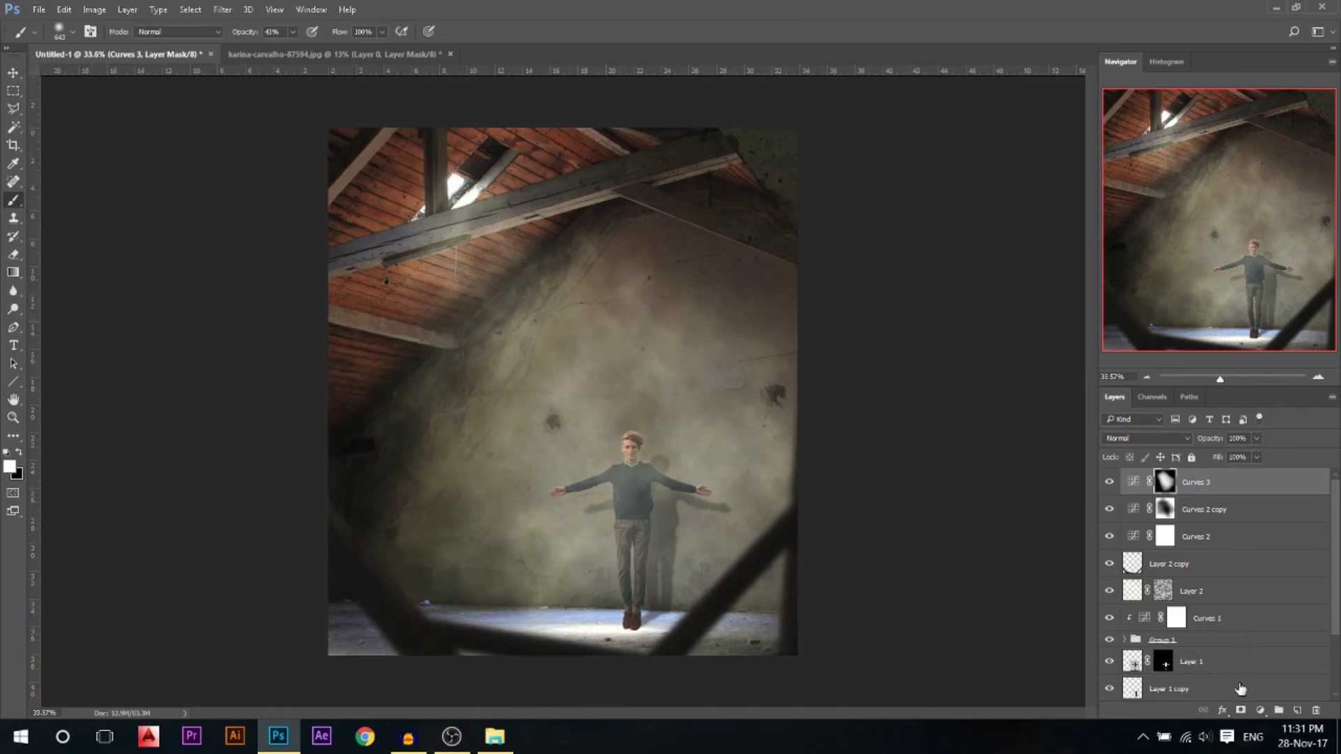
Add a Photo Filter adjustment above the Curves layers, raise its density and try the Red filter
click(1260, 711)
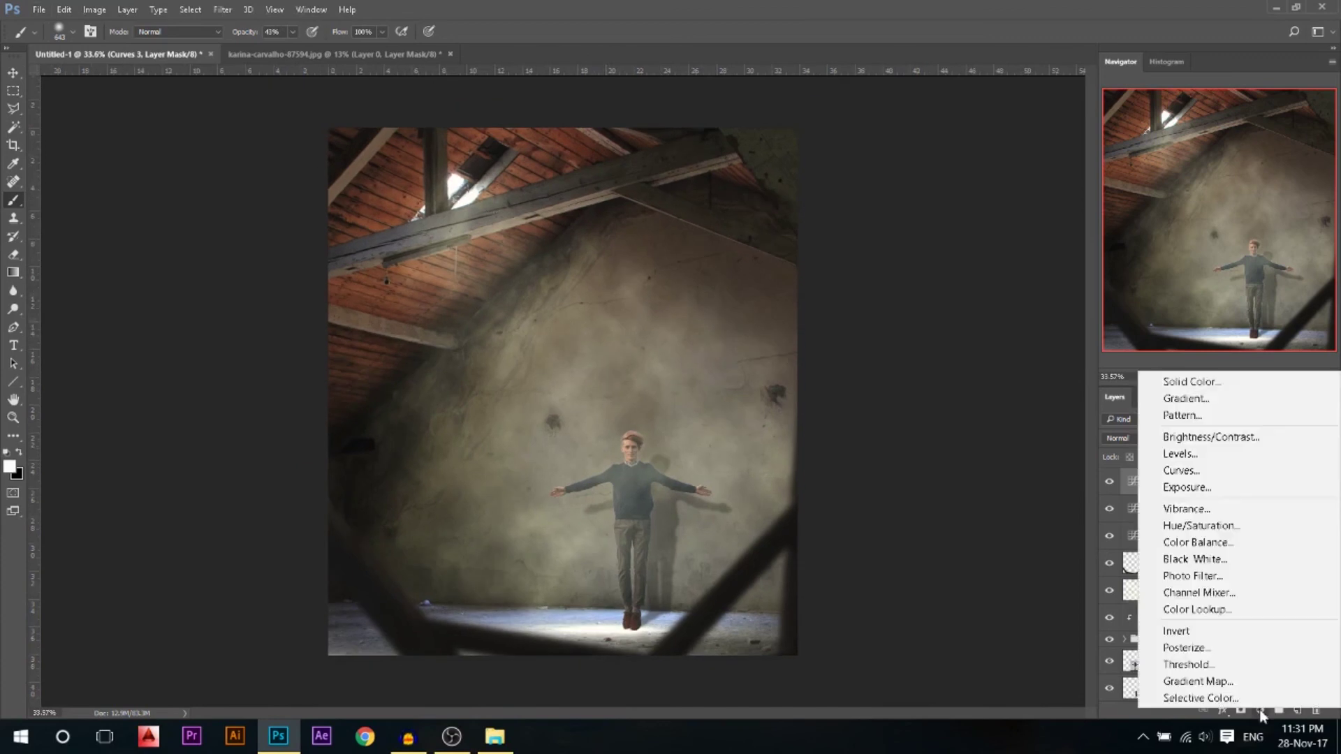
click(1201, 576)
click(979, 180)
click(979, 180)
click(971, 237)
scroll(974, 183, down, 1)
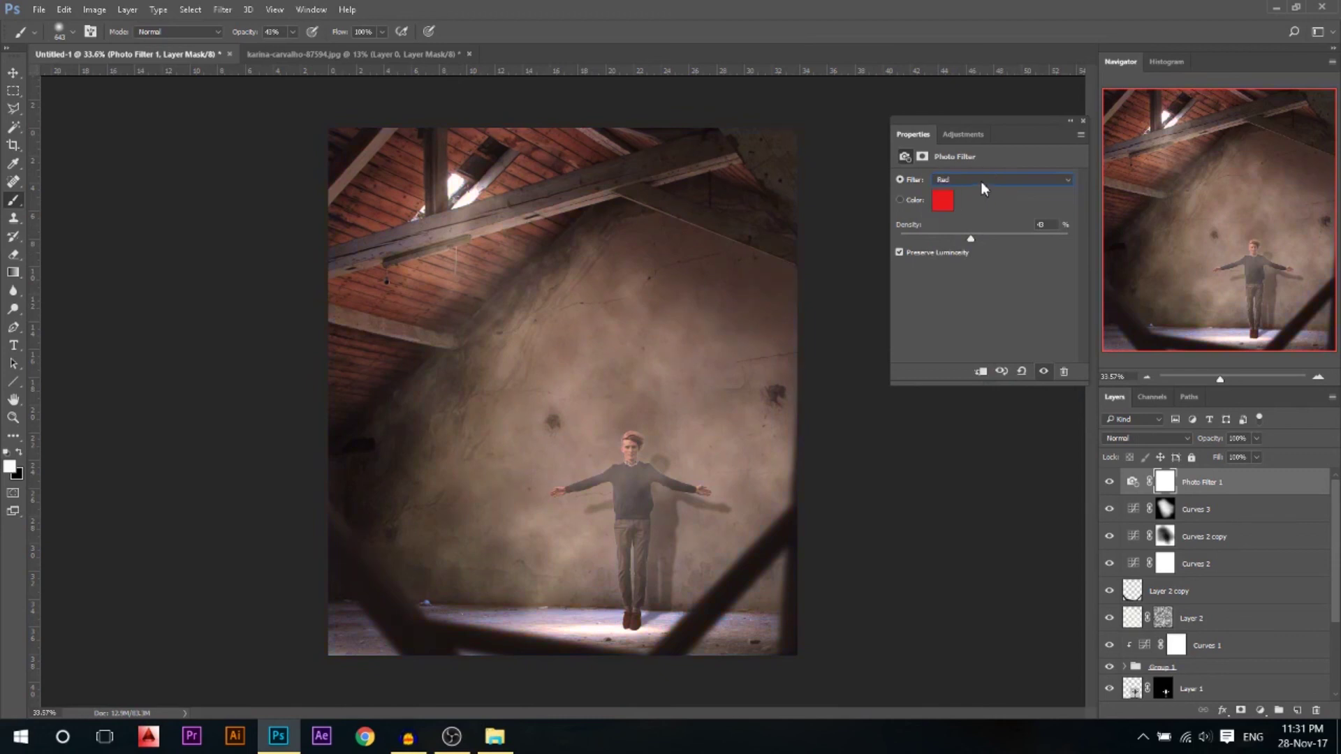
Change the photo filter to Sepia, increase its density slightly and compare the image with and without the filter layer
click(980, 182)
click(962, 349)
click(978, 238)
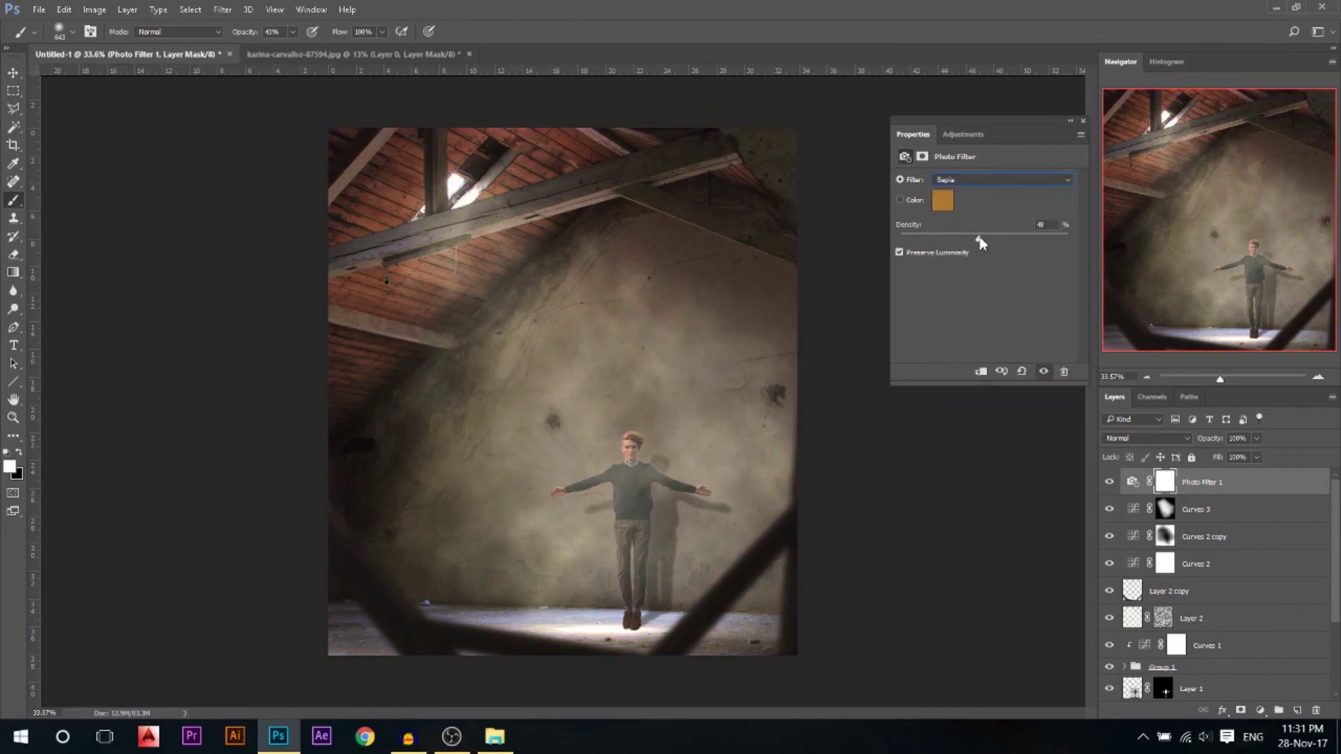
click(1084, 125)
key(v)
scroll(487, 343, down, 1)
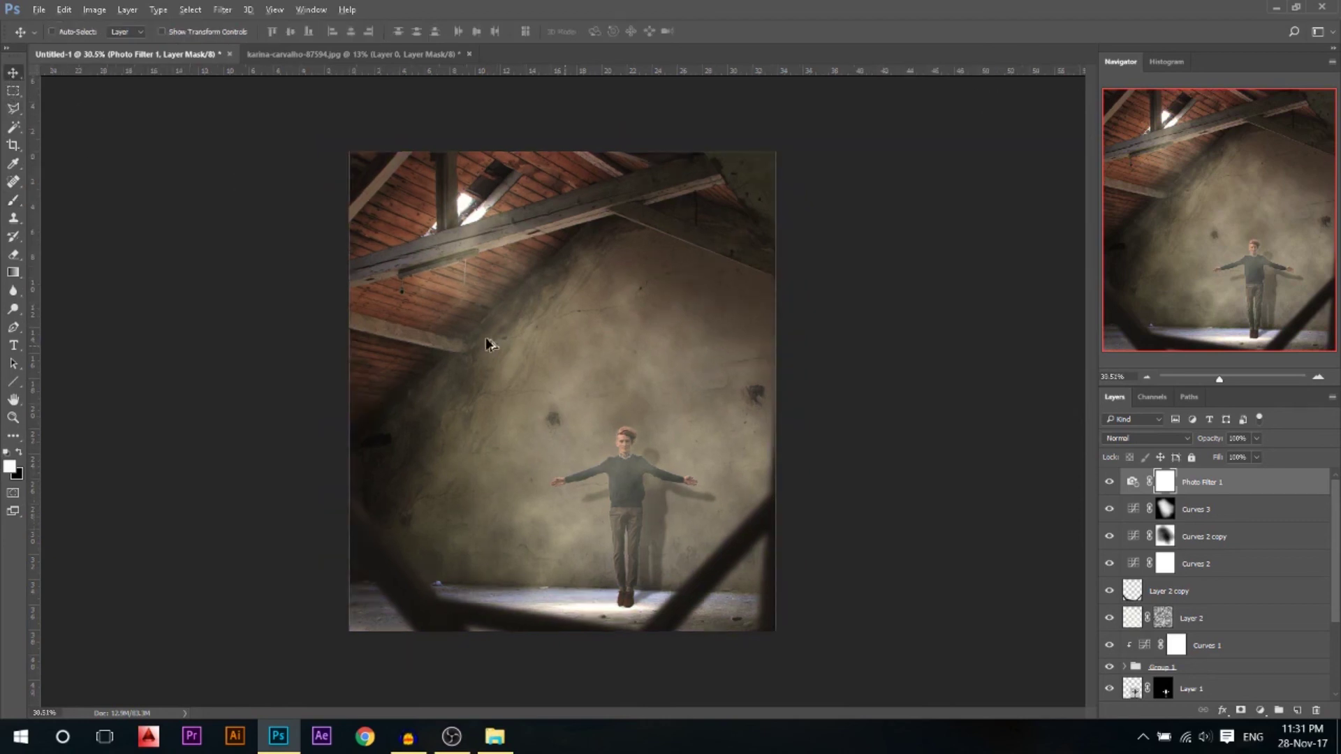
click(1109, 481)
click(1108, 482)
click(1108, 482)
click(1108, 482)
scroll(559, 393, up, 1)
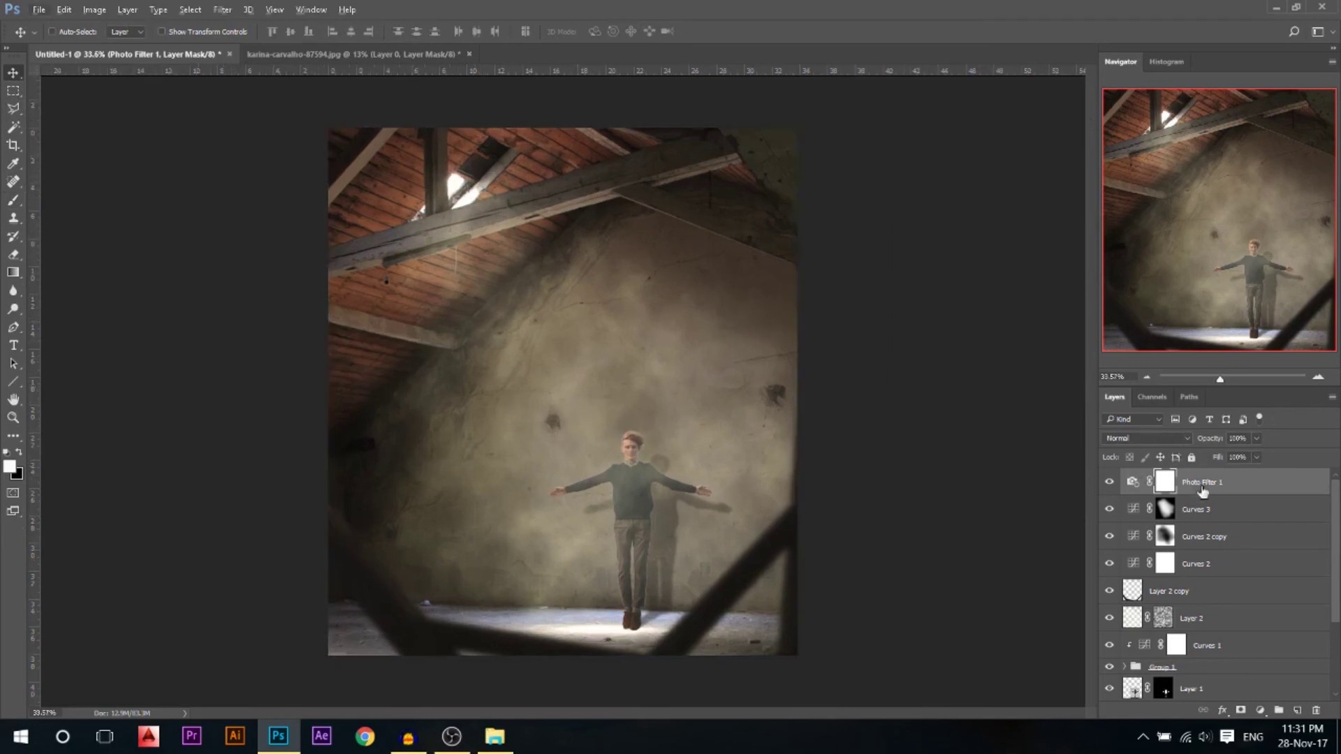
Add a Curves adjustment above the Photo Filter and fine-tune the black and white points of its Blue channel
click(1261, 710)
click(1226, 466)
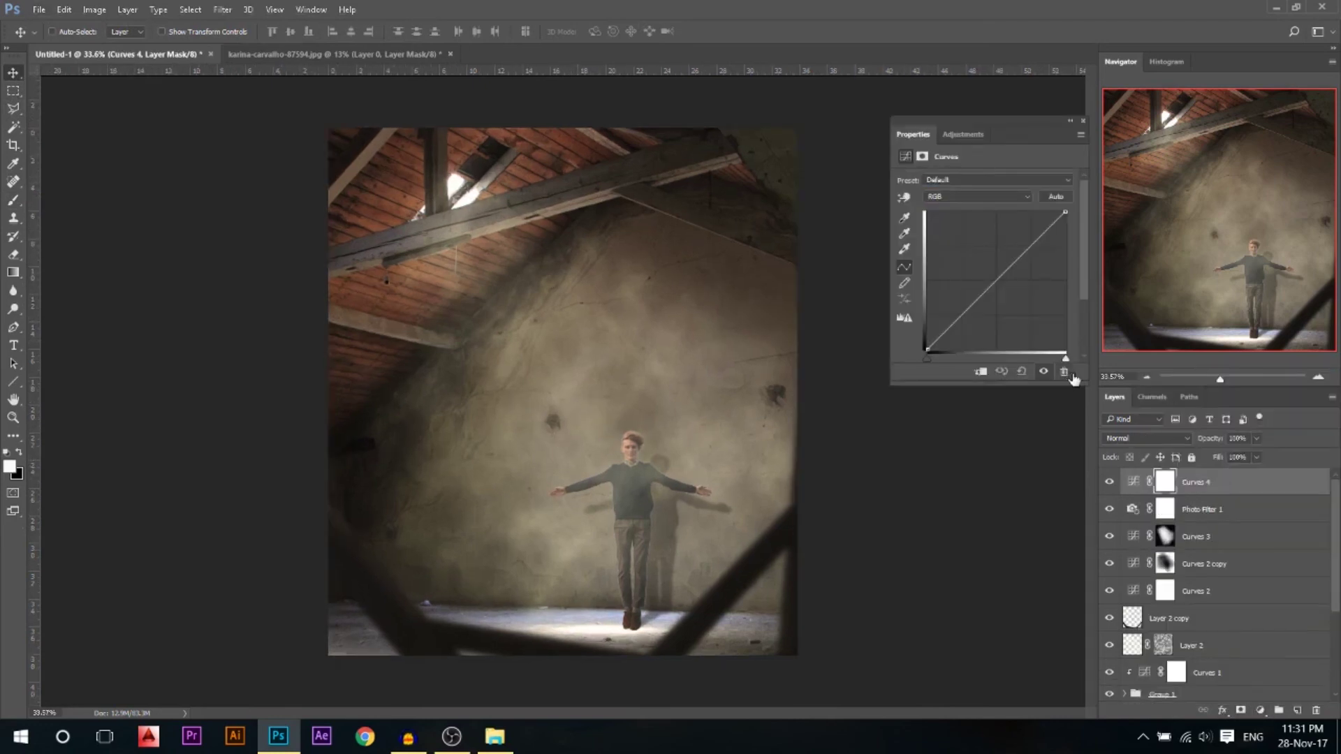
click(958, 196)
click(943, 232)
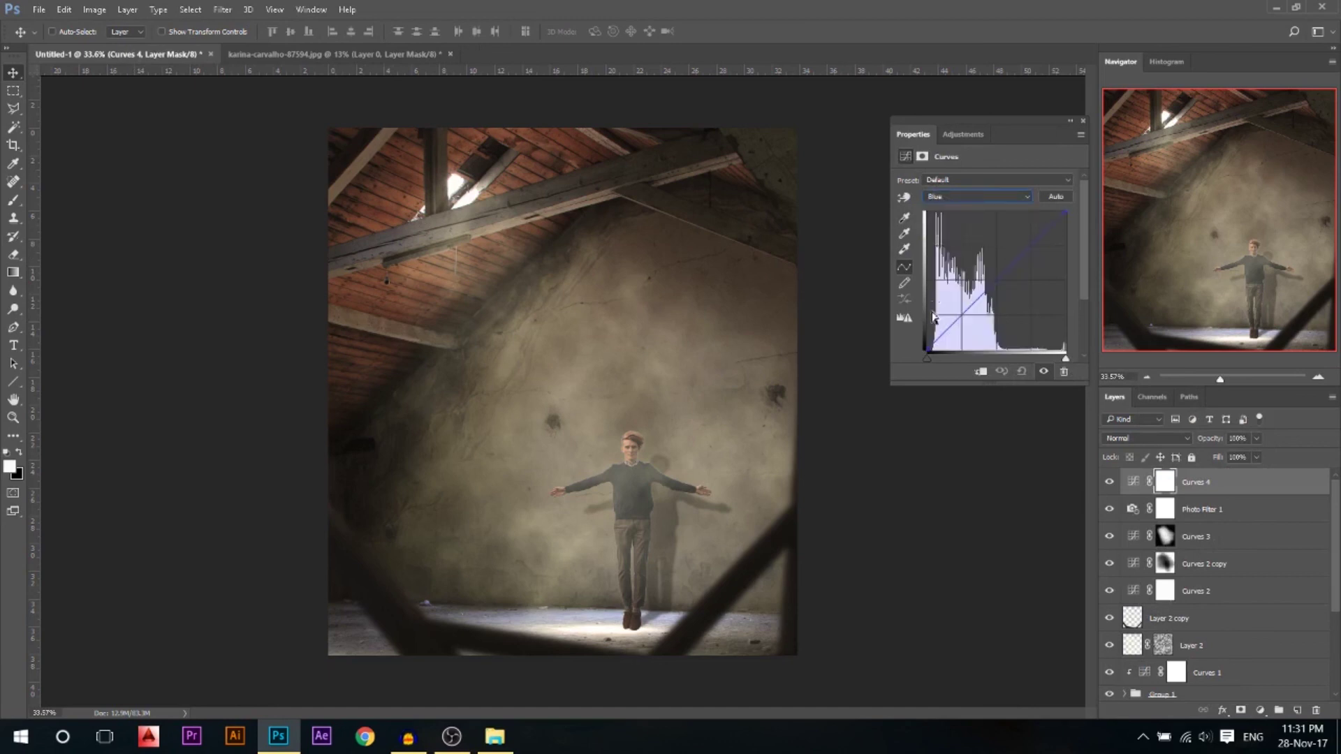
drag(927, 350, 902, 348)
drag(1065, 215, 1066, 215)
click(1082, 122)
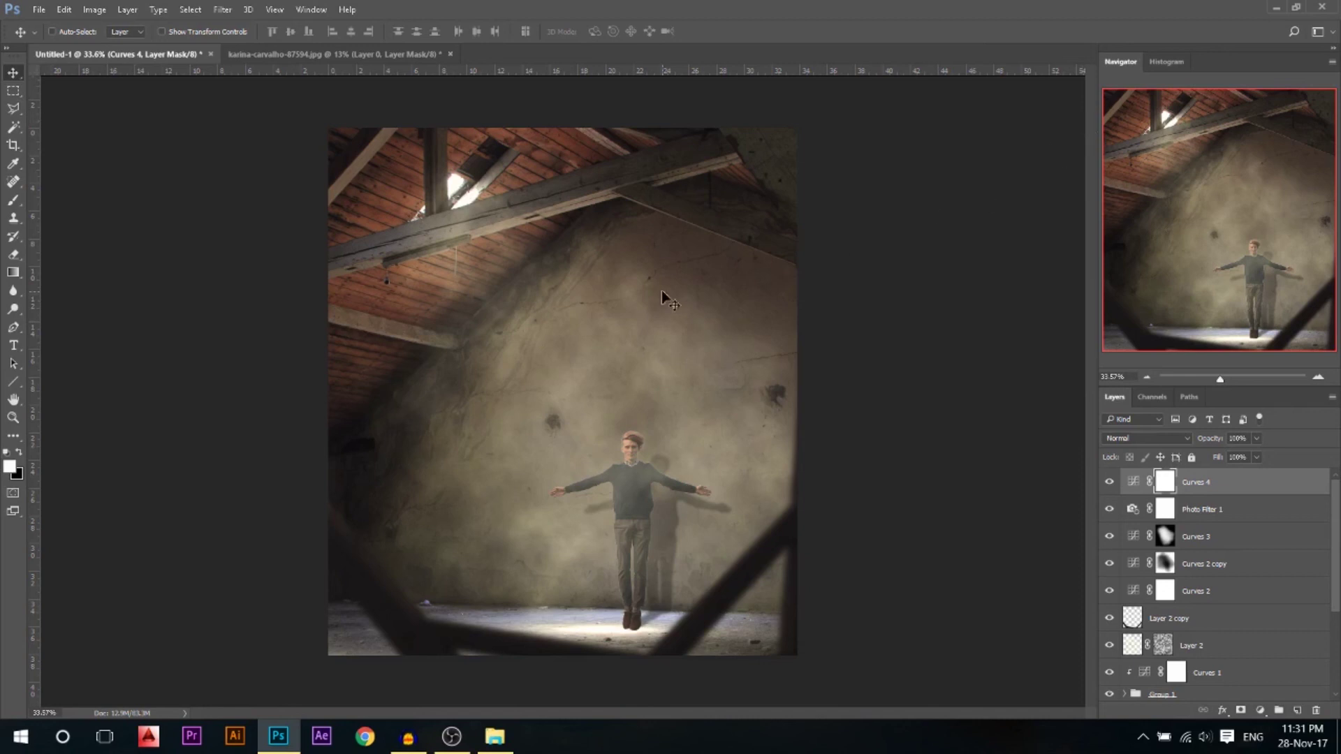
key(ctrl+minus)
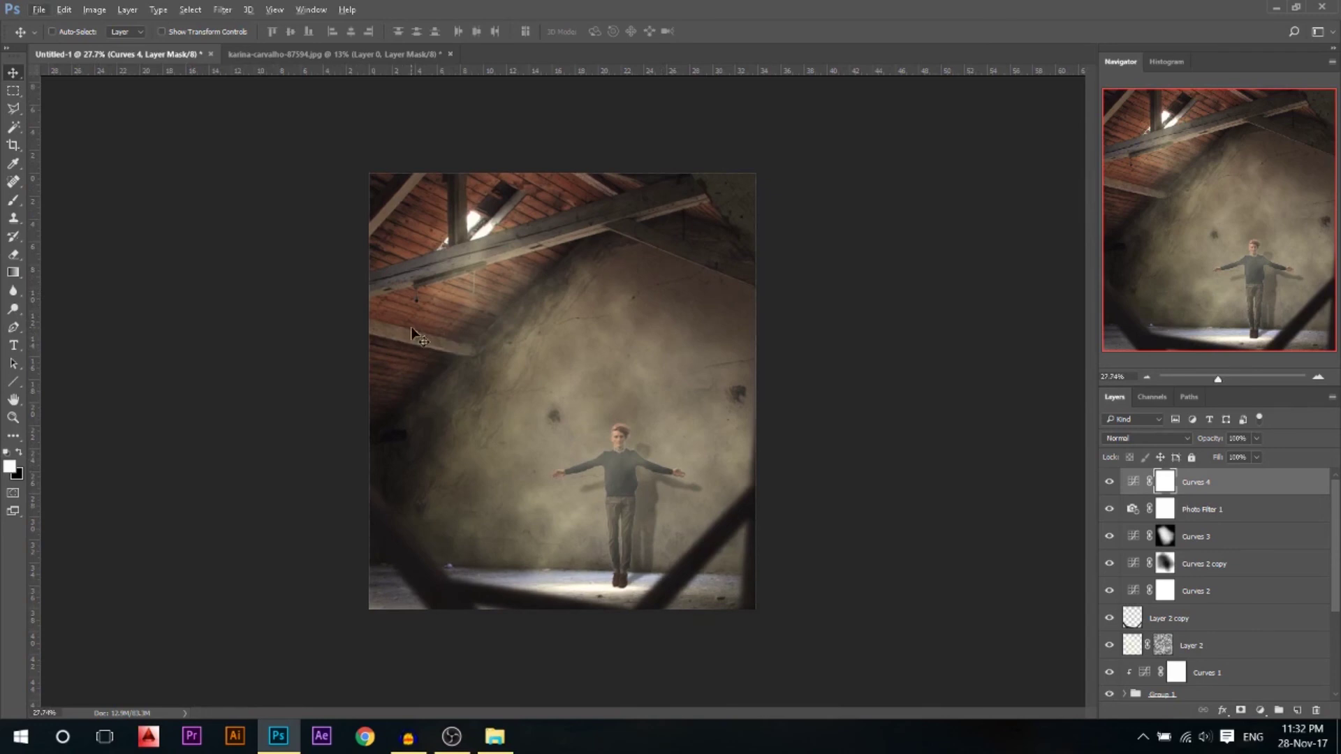
Add a Curves adjustment directly above the old factory photo and lower its midtones to darken the background
scroll(1187, 594, down, 5)
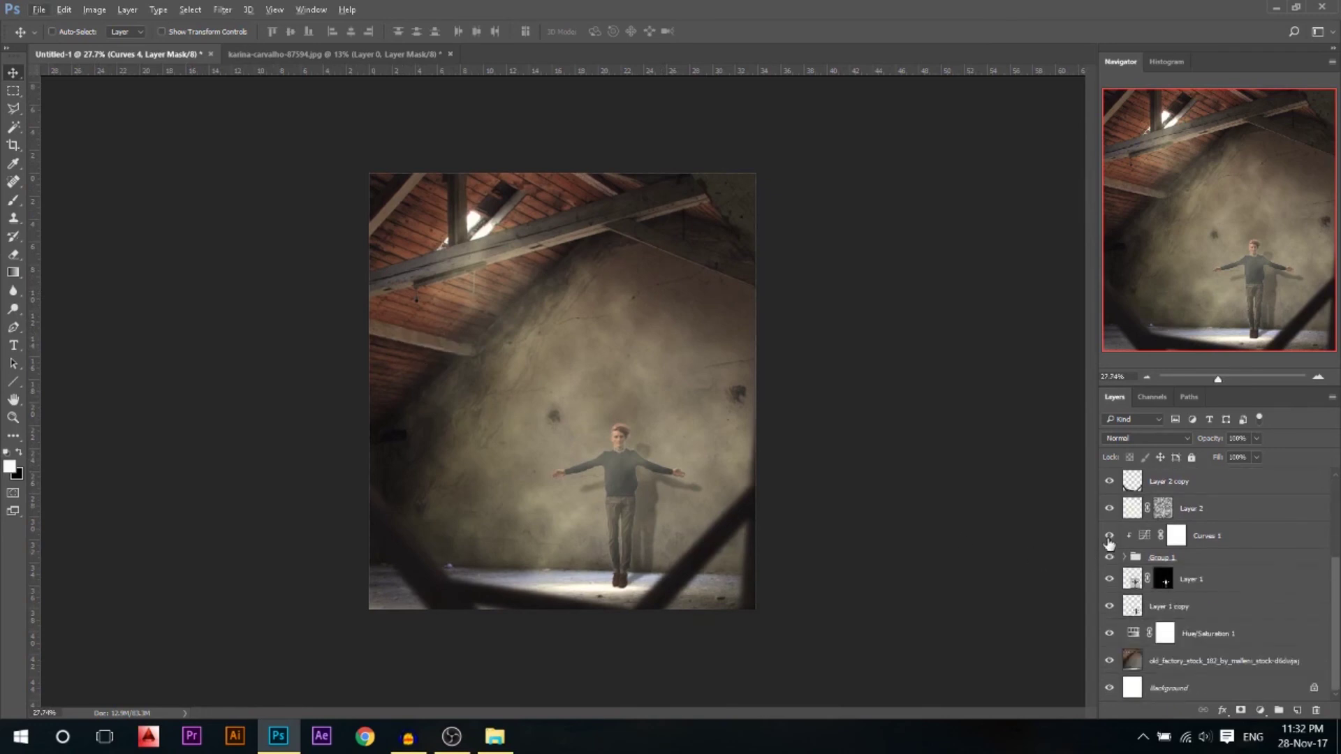
click(1209, 663)
click(1260, 710)
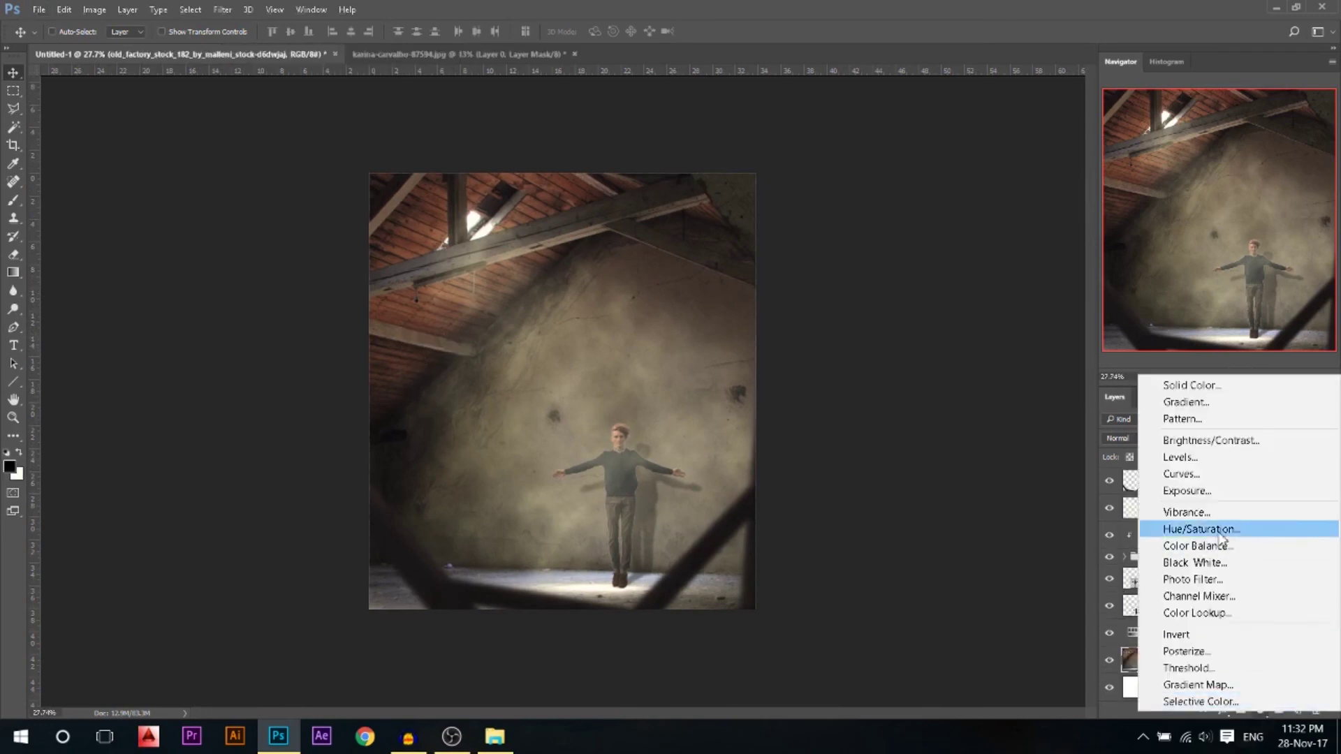
click(1202, 483)
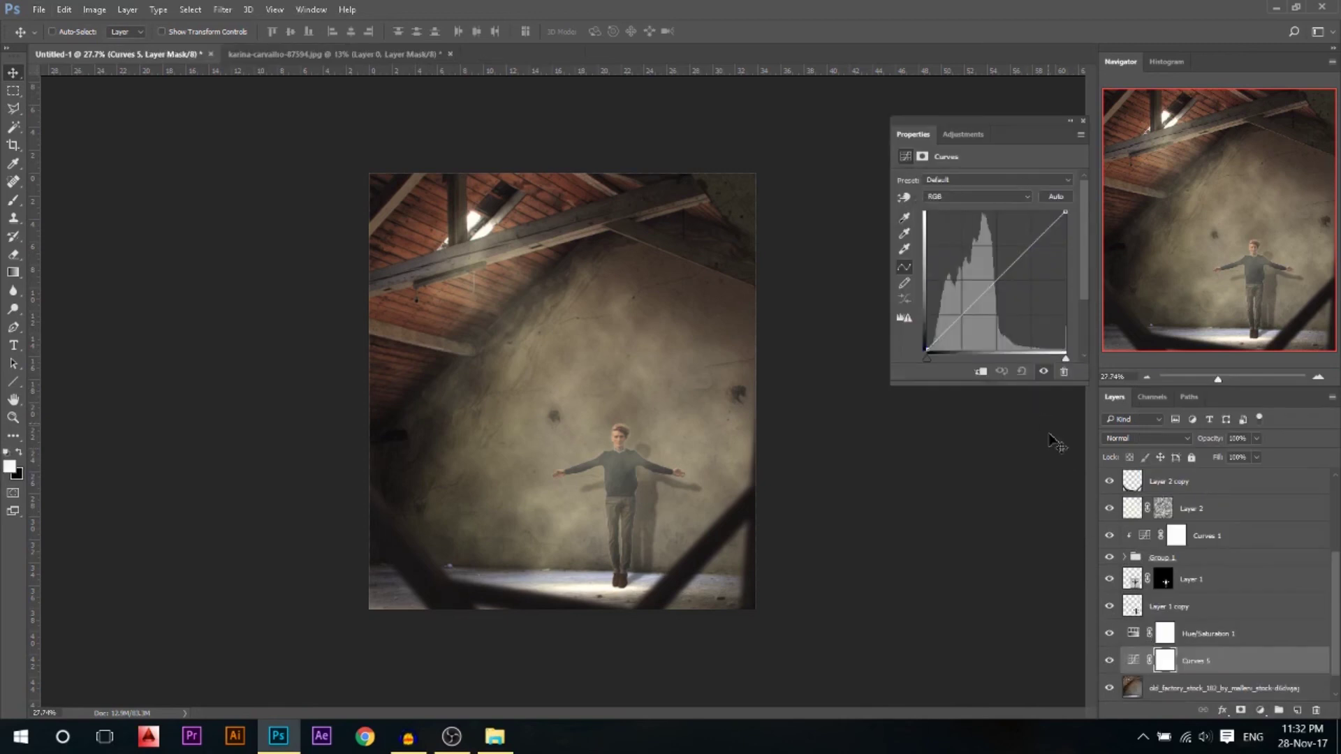
click(996, 288)
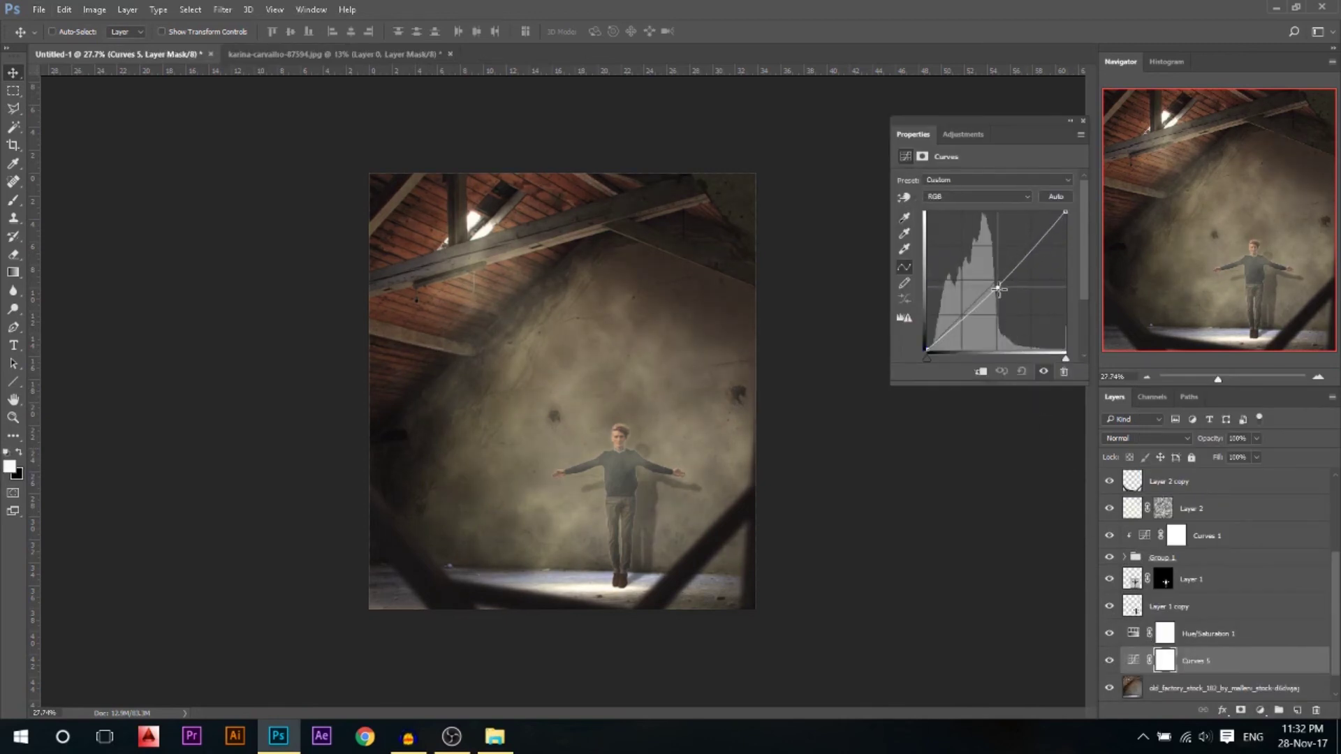
mouse_move(996, 290)
mouse_down()
mouse_move(1005, 271)
mouse_move(993, 297)
mouse_up()
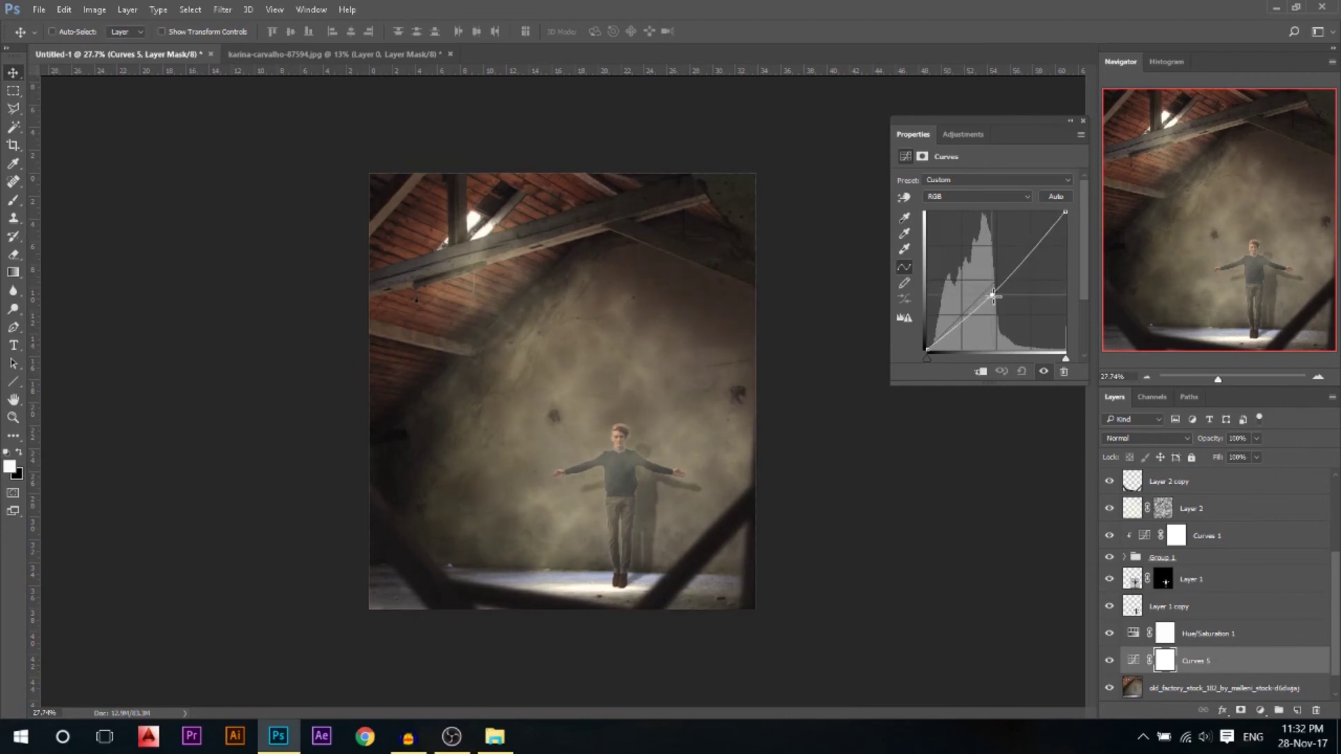
click(1081, 122)
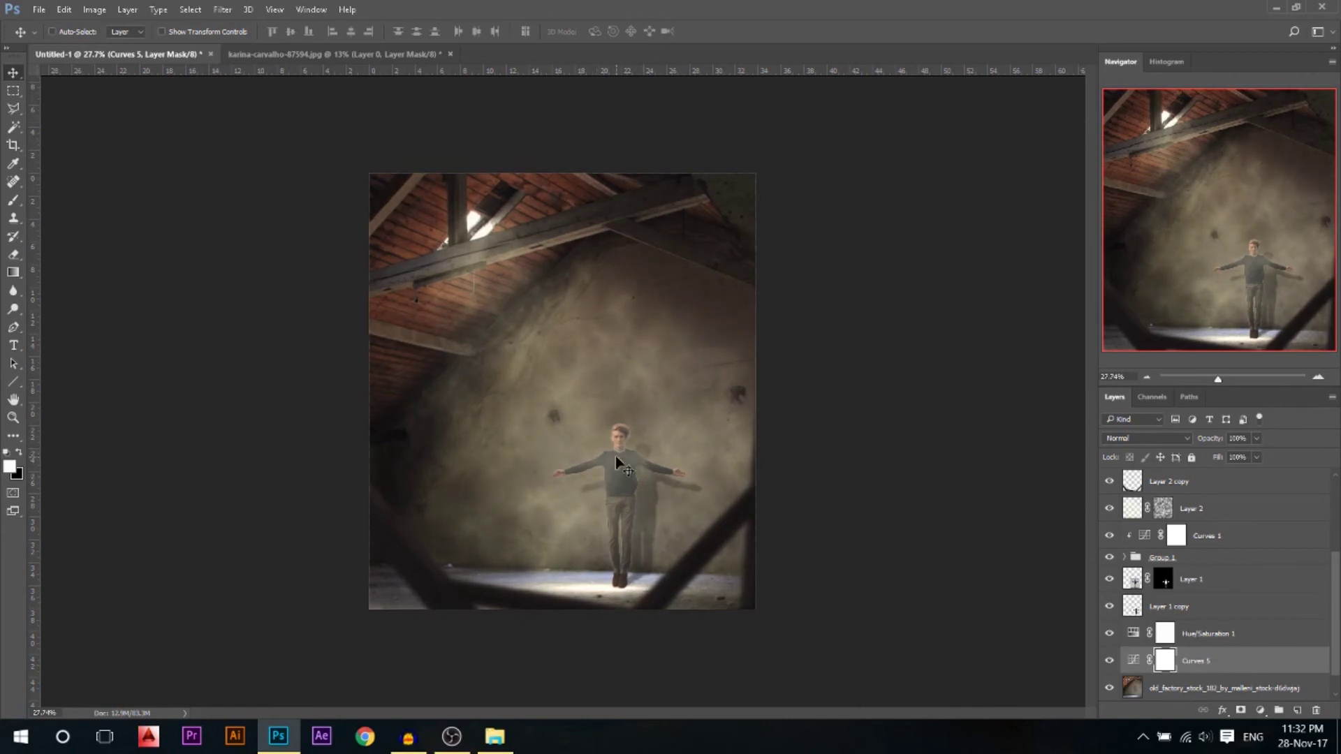
Add a Curves adjustment clipped to the man's layer, lowering the midtones and bringing the white point down slightly
click(1204, 583)
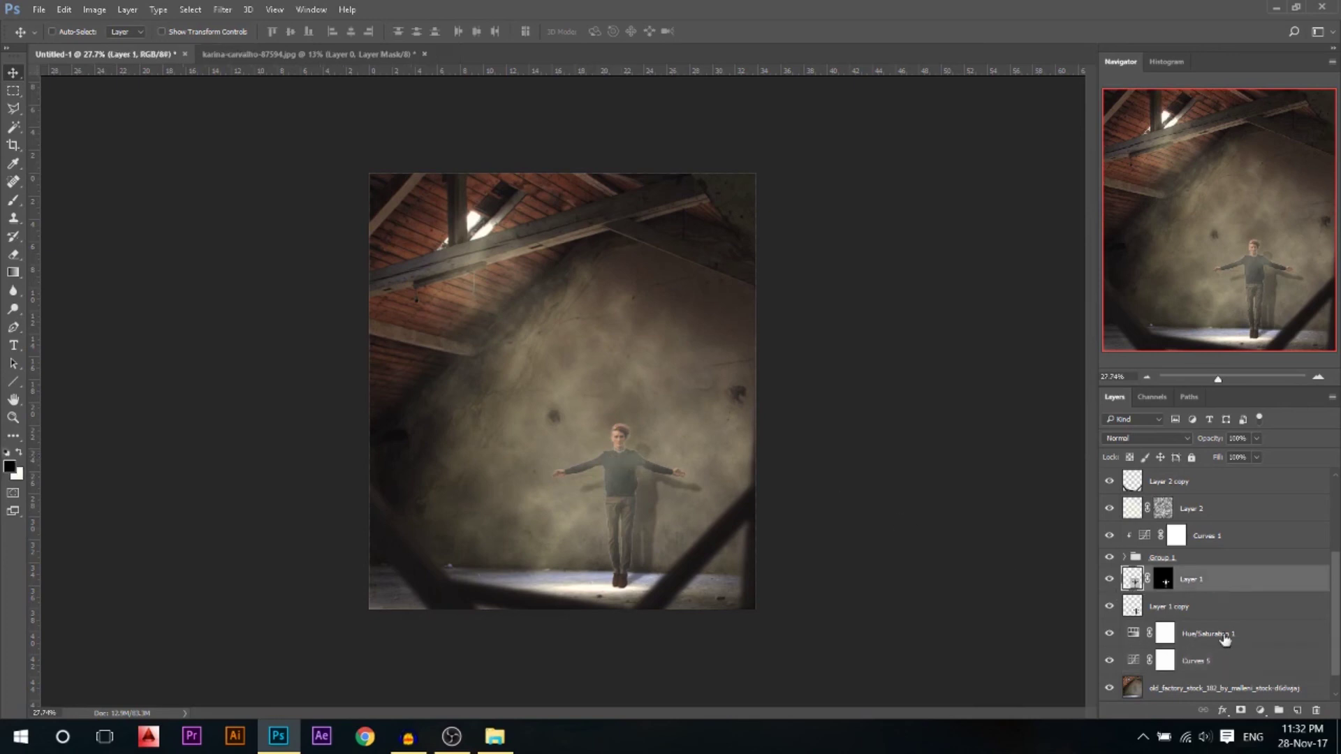
click(1259, 710)
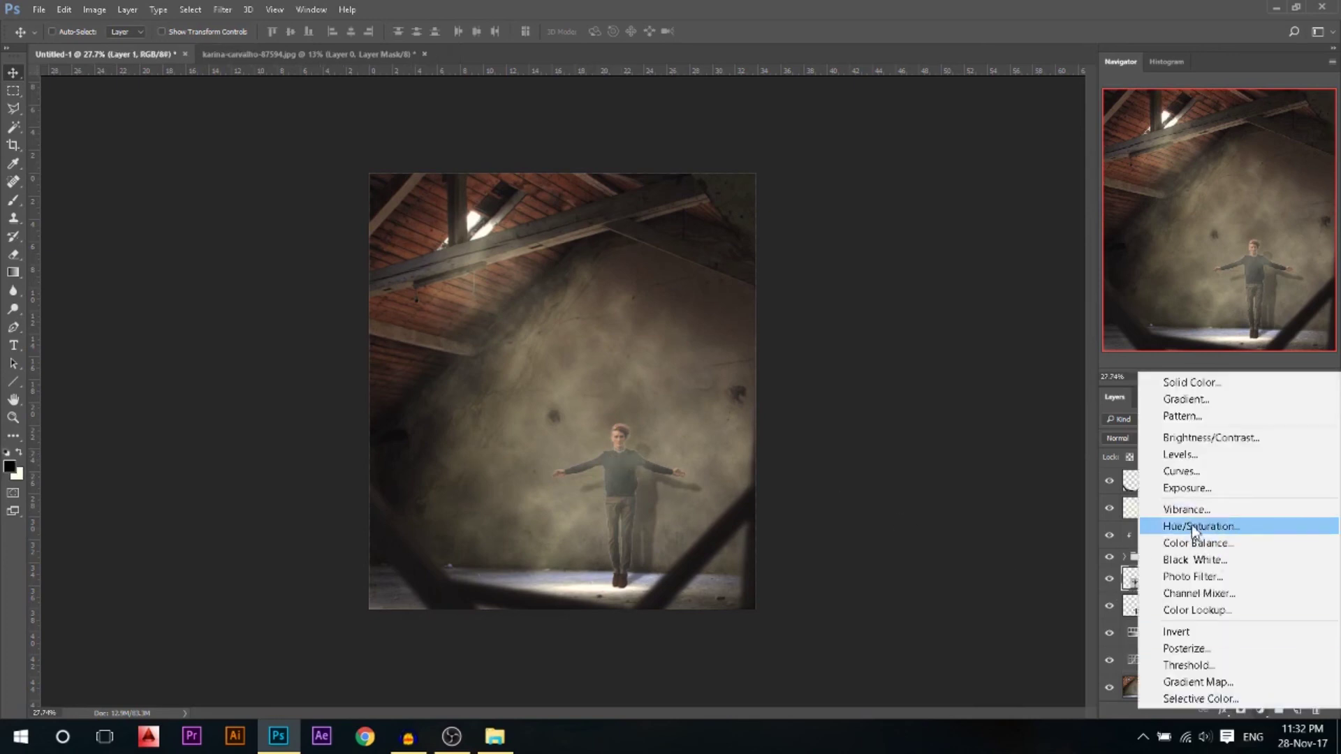
click(1182, 467)
click(980, 372)
drag(983, 294, 982, 304)
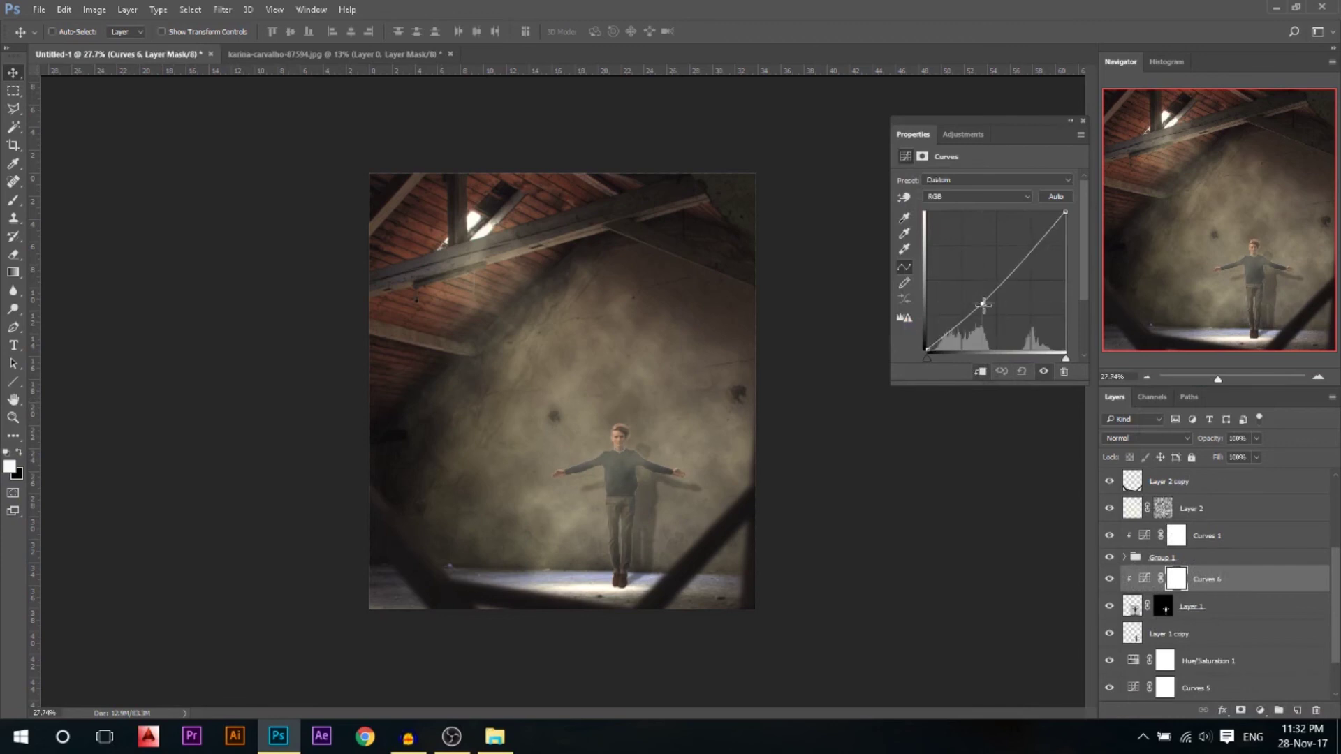
drag(1066, 215, 1066, 220)
click(1082, 122)
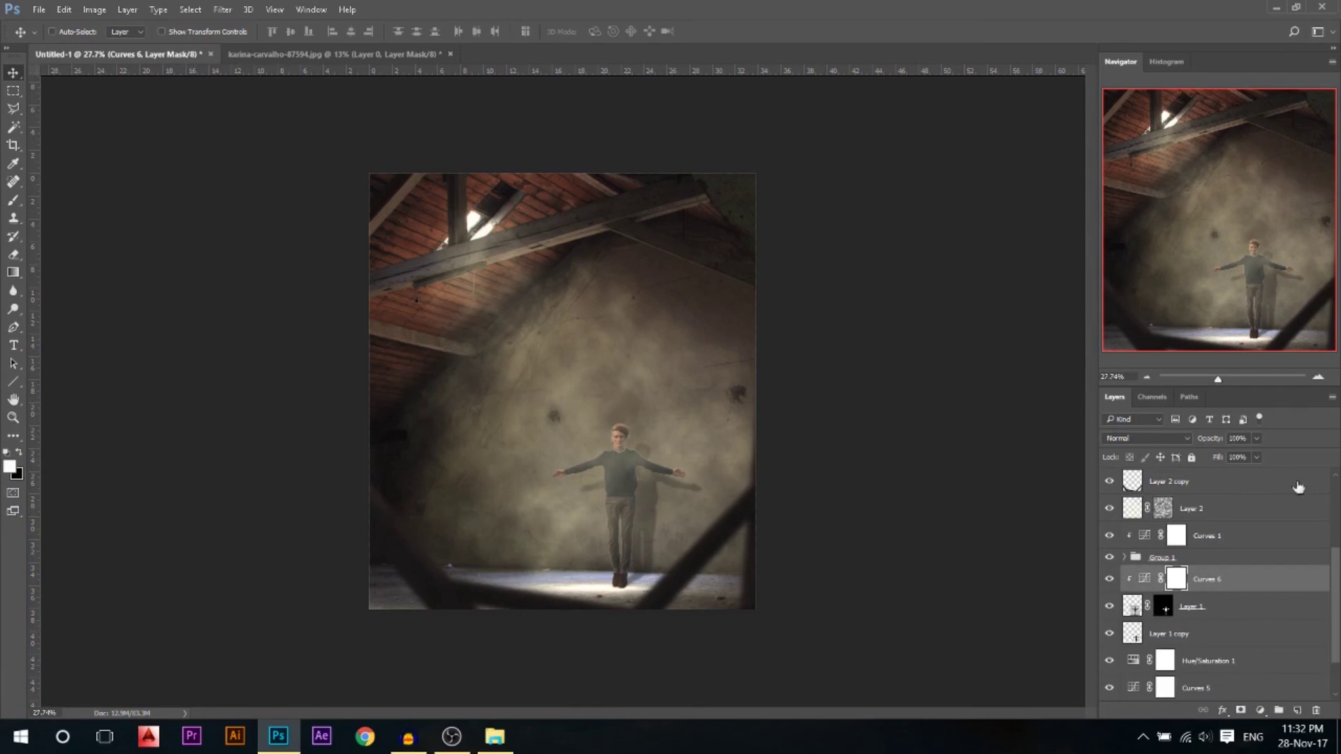
Group the five topmost adjustment layers, from Curves 4 down to Curves 2, and compare the image with and without the group
scroll(1247, 482, up, 4)
click(1222, 482)
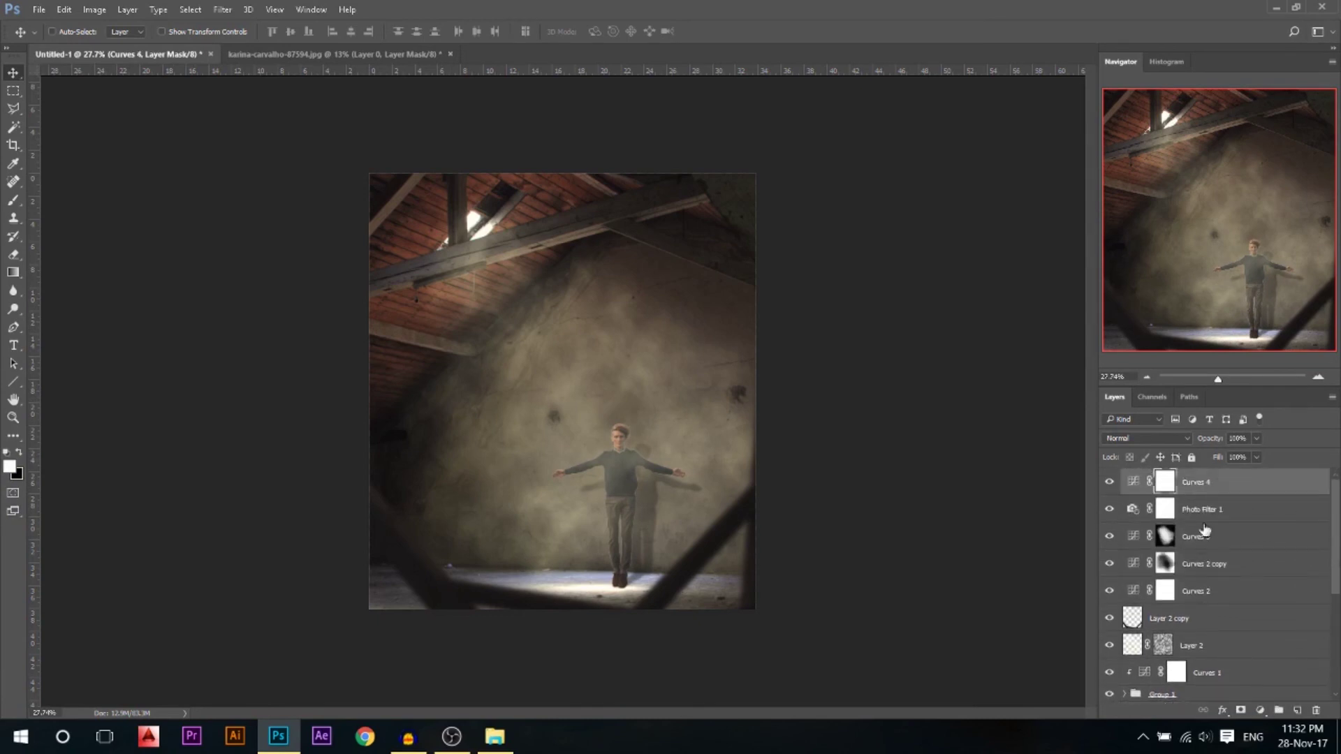
shift+click(1195, 590)
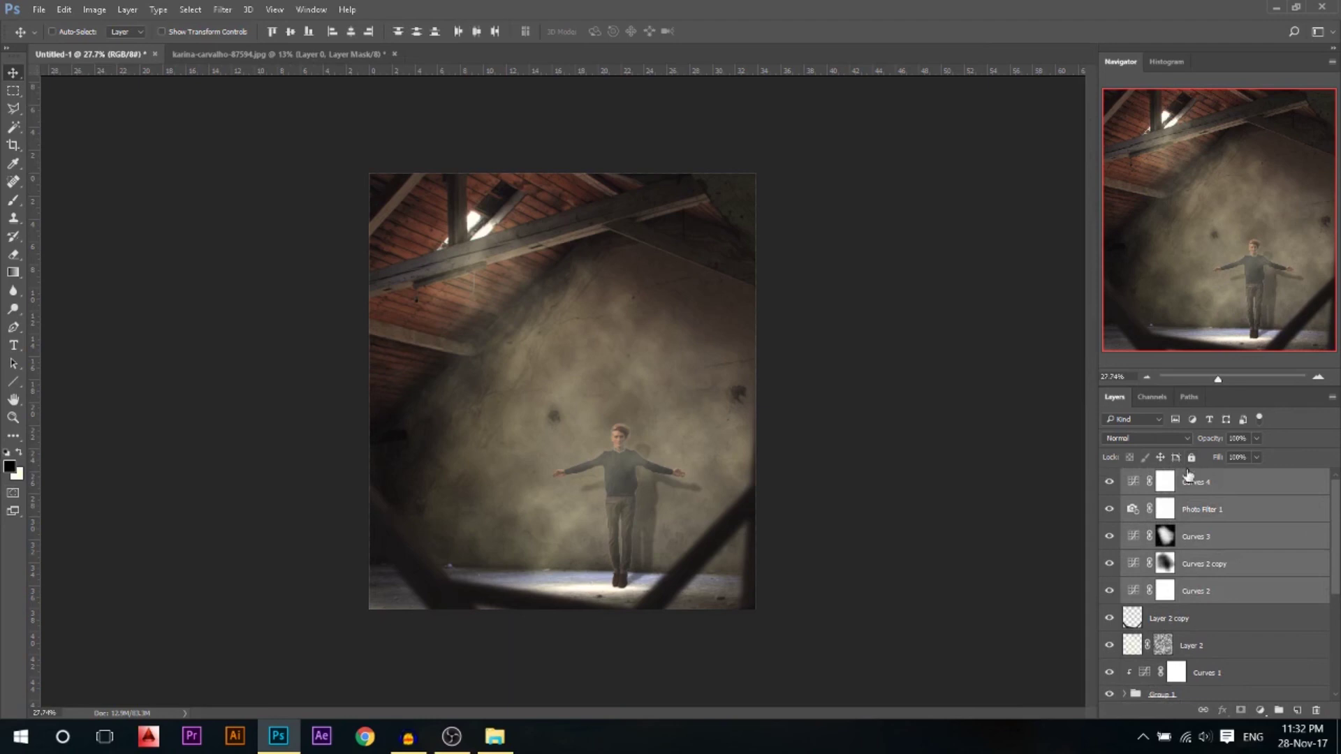
key(ctrl+g)
click(1109, 477)
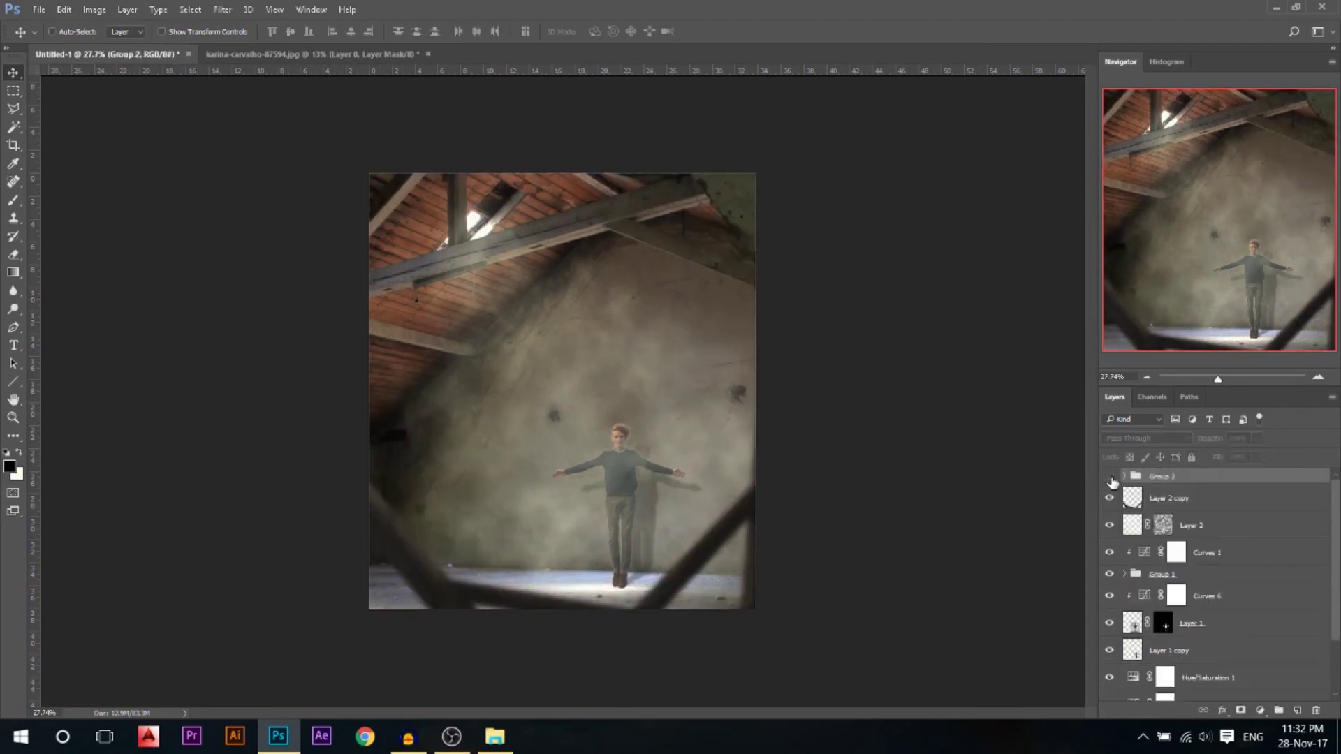
click(1110, 478)
click(1109, 478)
click(1109, 478)
scroll(657, 450, down, 1)
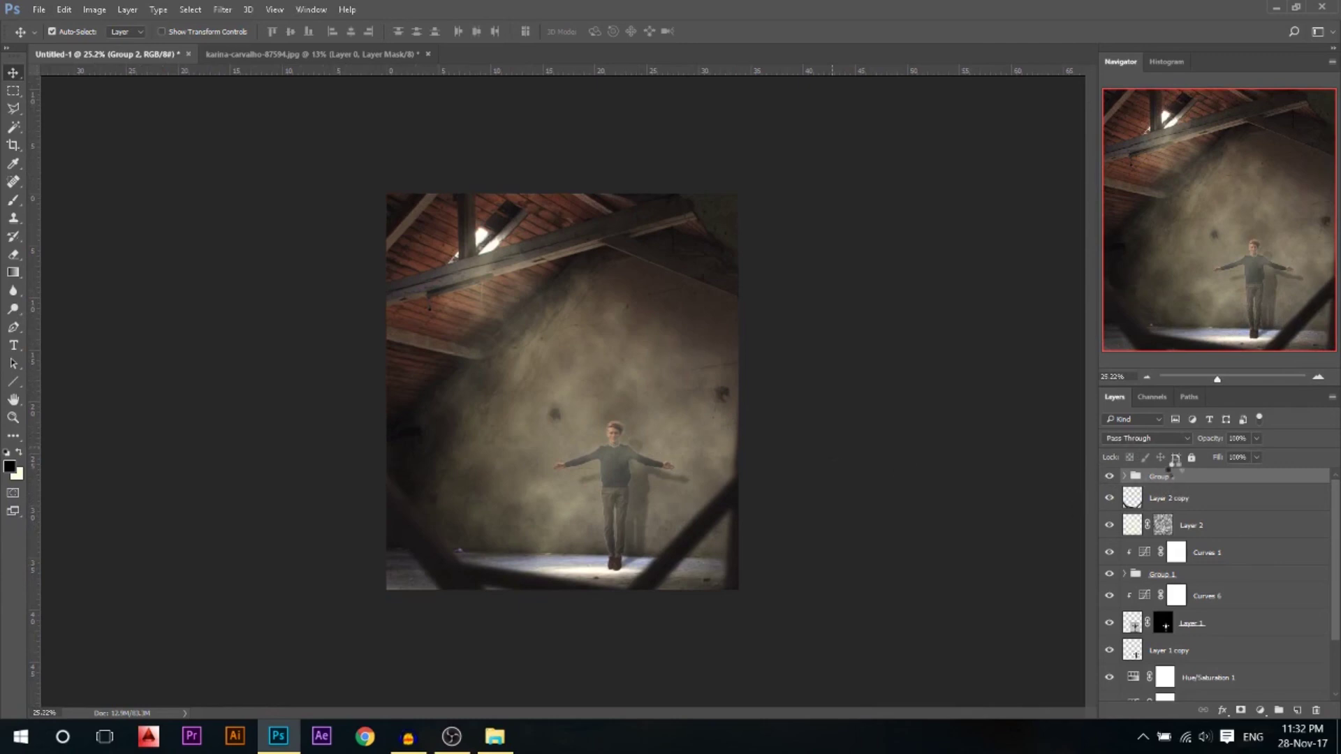
Stamp all visible layers into a new top layer and use the Camera Raw filter to set Clarity to -7 and Temperature to +3
key(ctrl+shift+alt+e)
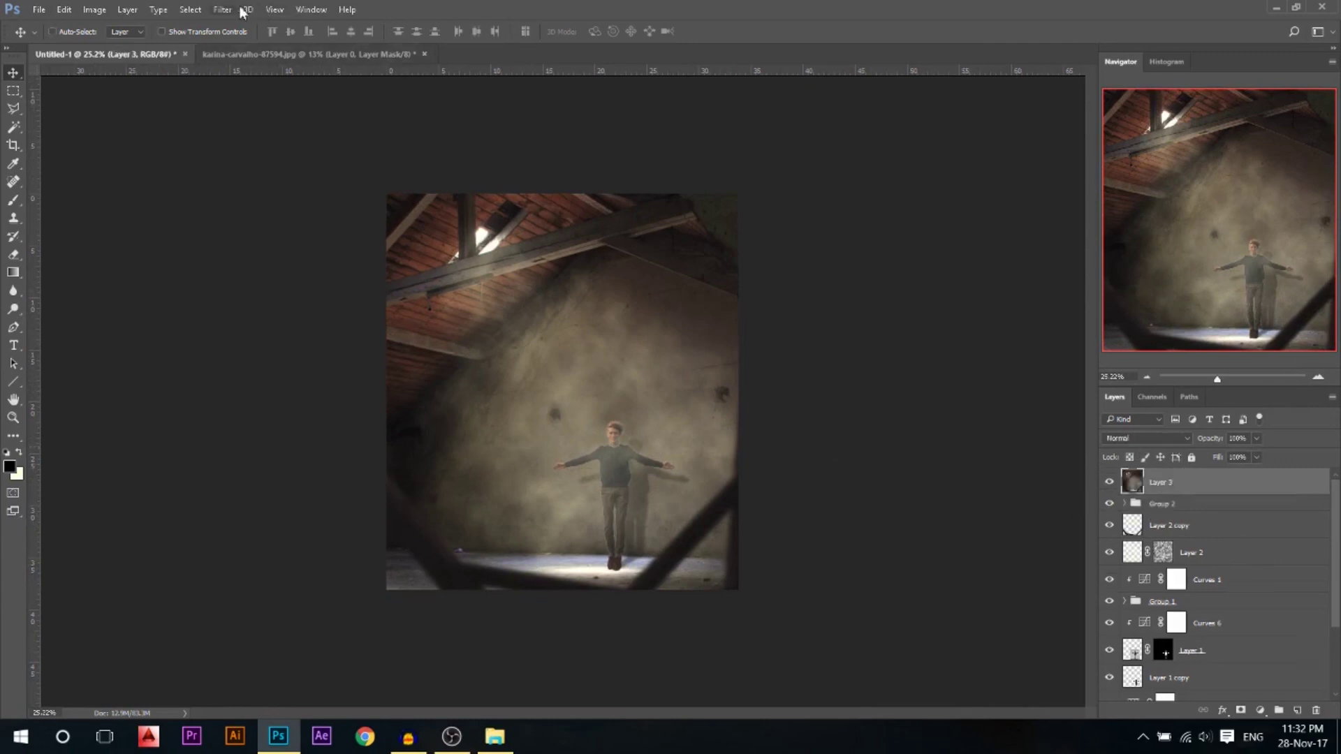
click(223, 9)
click(256, 115)
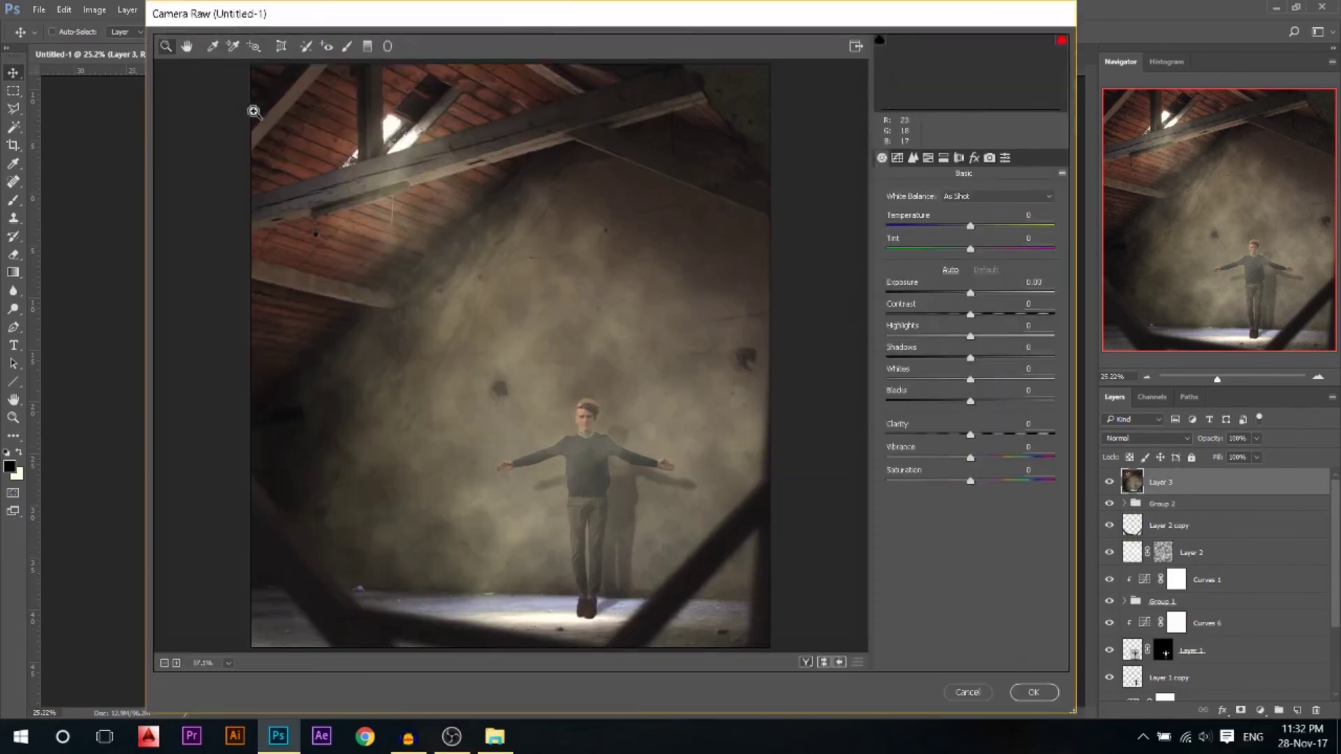
drag(975, 424, 970, 425)
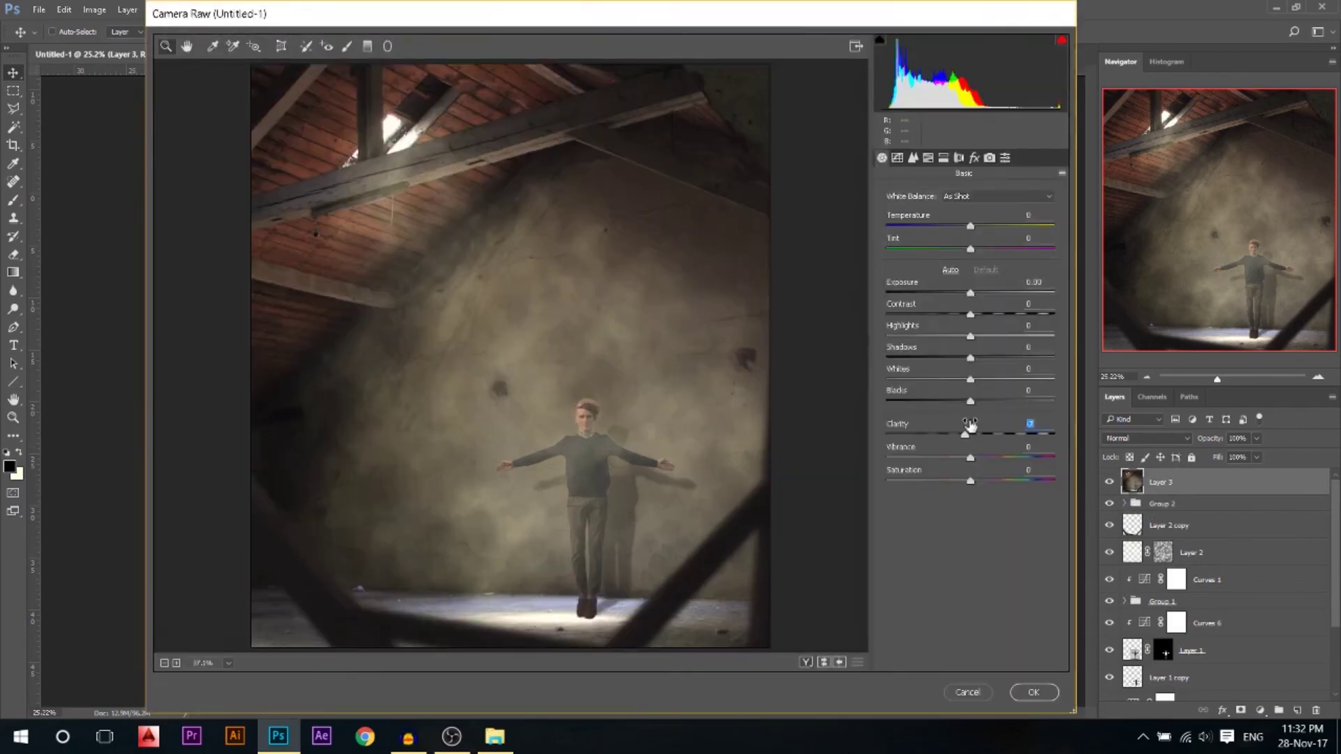
click(975, 216)
drag(975, 216, 977, 218)
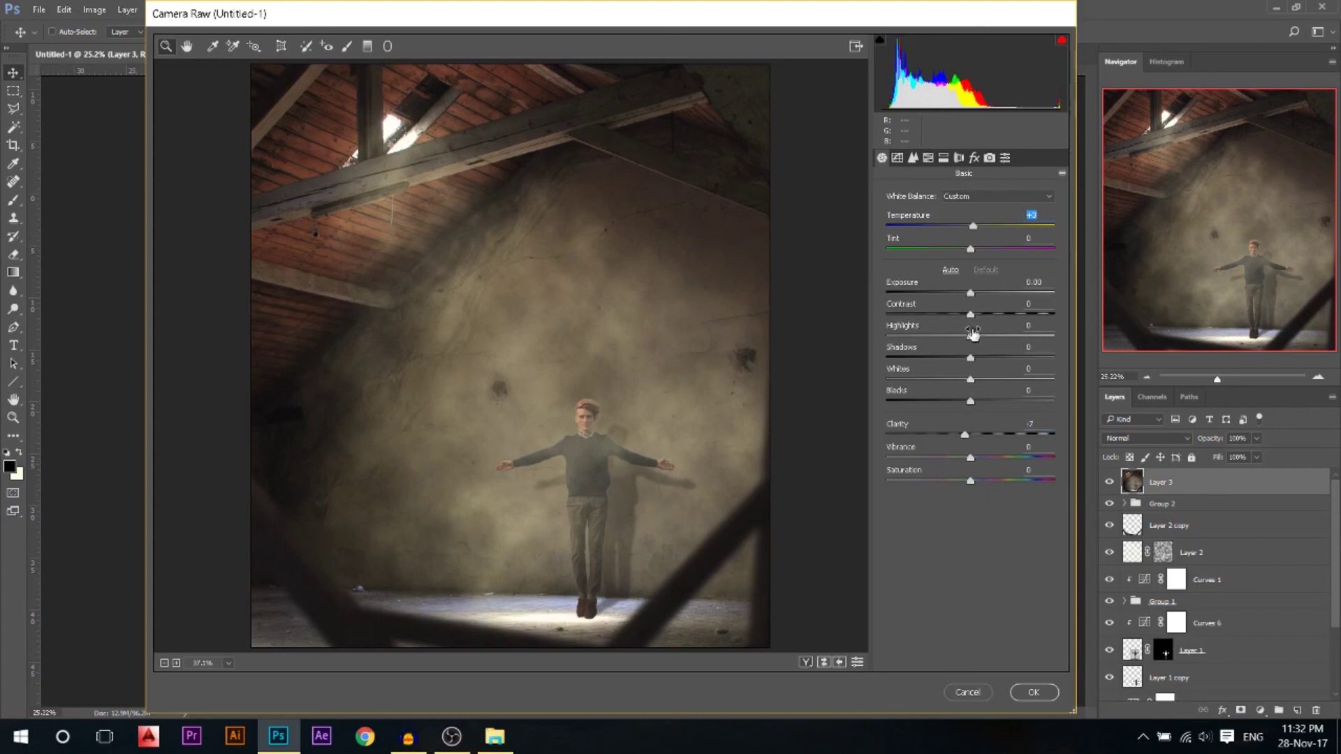
Set Highlights to +12 and Shadows to -9 in Camera Raw, and raise the Exposure slightly
mouse_move(972, 334)
mouse_down()
mouse_move(986, 332)
mouse_move(963, 354)
mouse_up()
click(976, 291)
drag(976, 291, 978, 293)
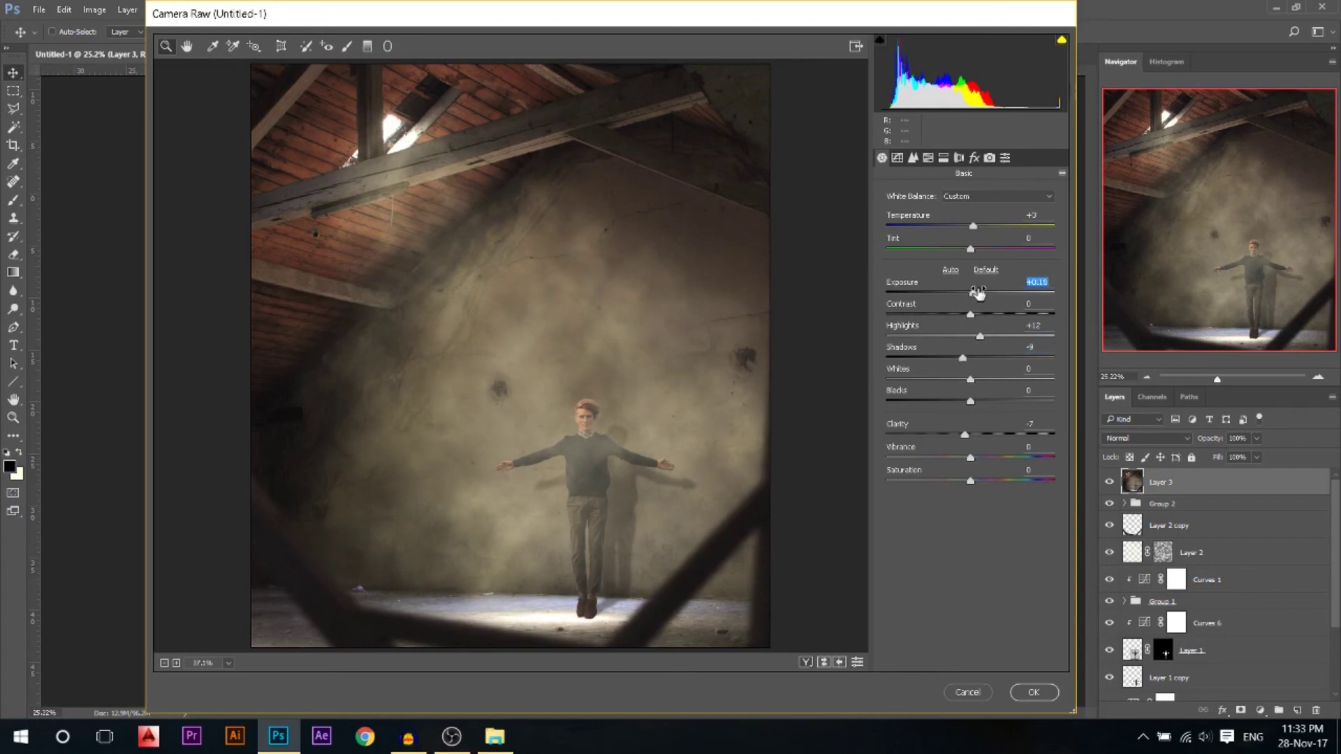
Add a Highlight Priority post-crop vignette with an amount of about -19 and apply the Camera Raw filter
click(972, 159)
drag(975, 377, 963, 377)
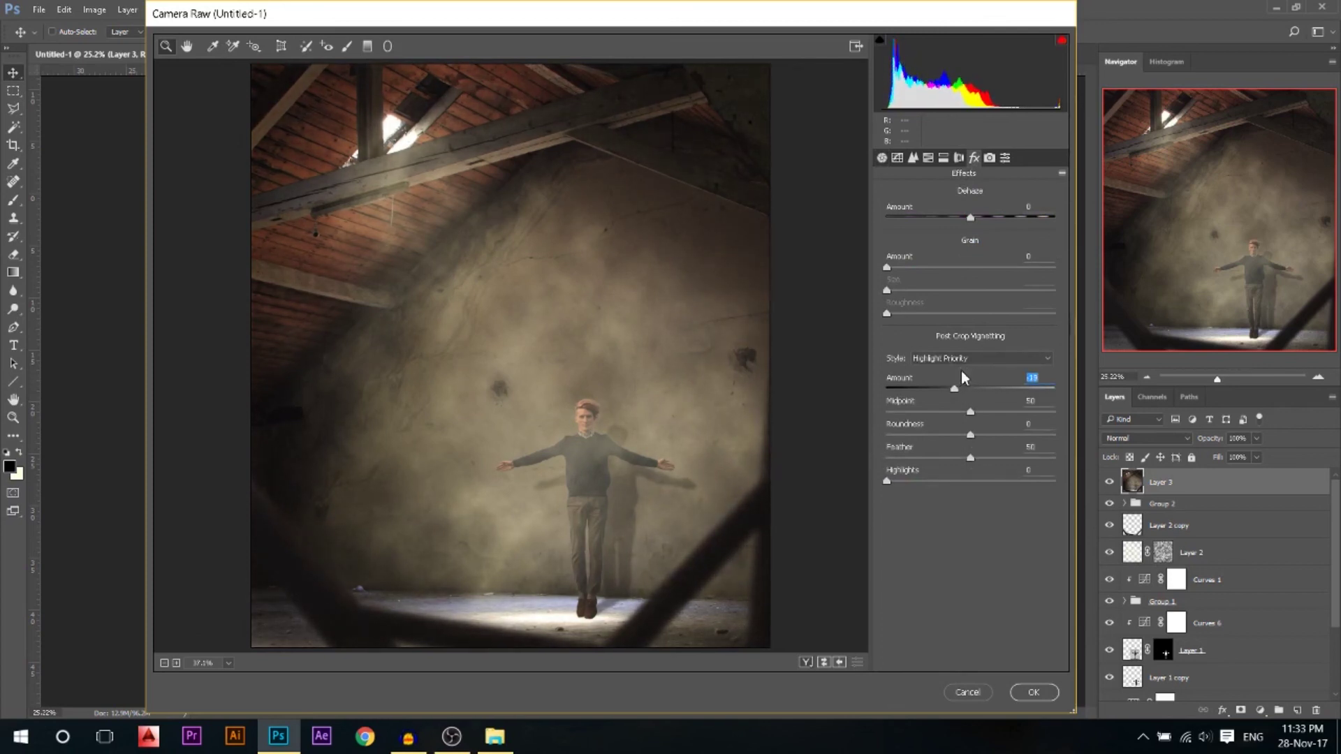
click(1033, 694)
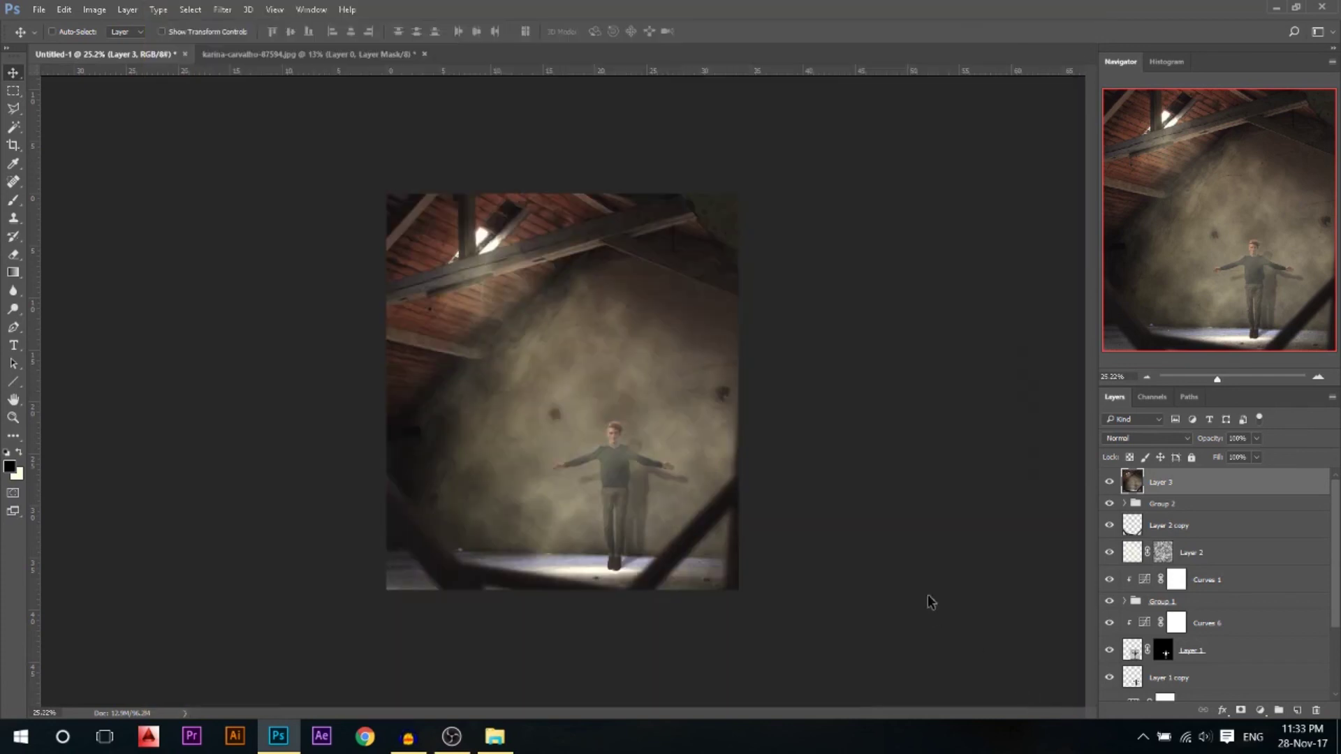